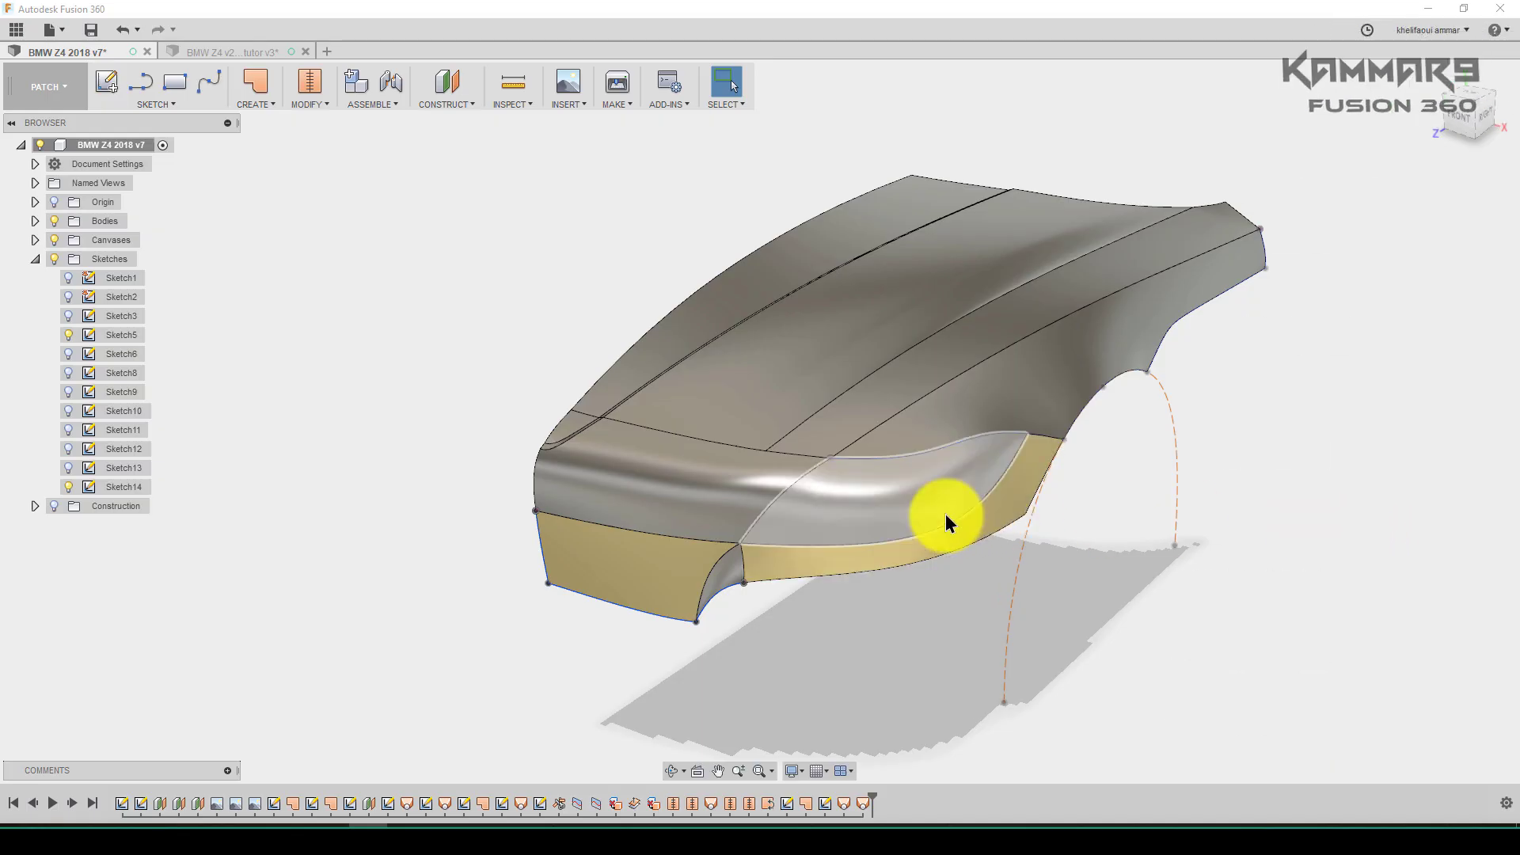
# Orbit the reference car model to a frontal view of its grille
pyautogui.moveTo(947, 522); pyautogui.dragTo(999, 485, button='middle')
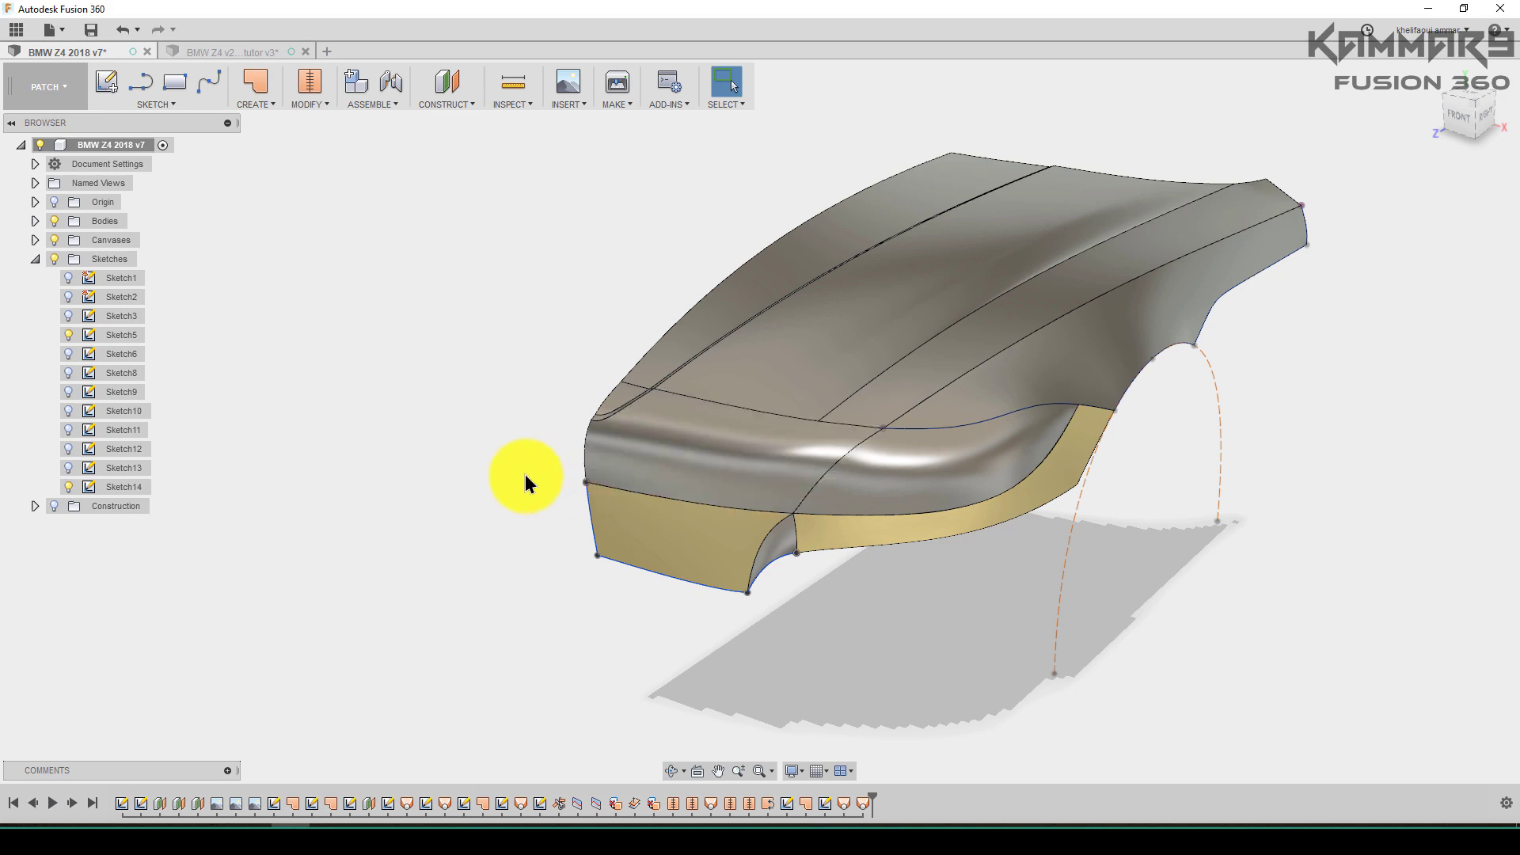
pyautogui.moveTo(527, 475); pyautogui.dragTo(562, 523, button='middle')
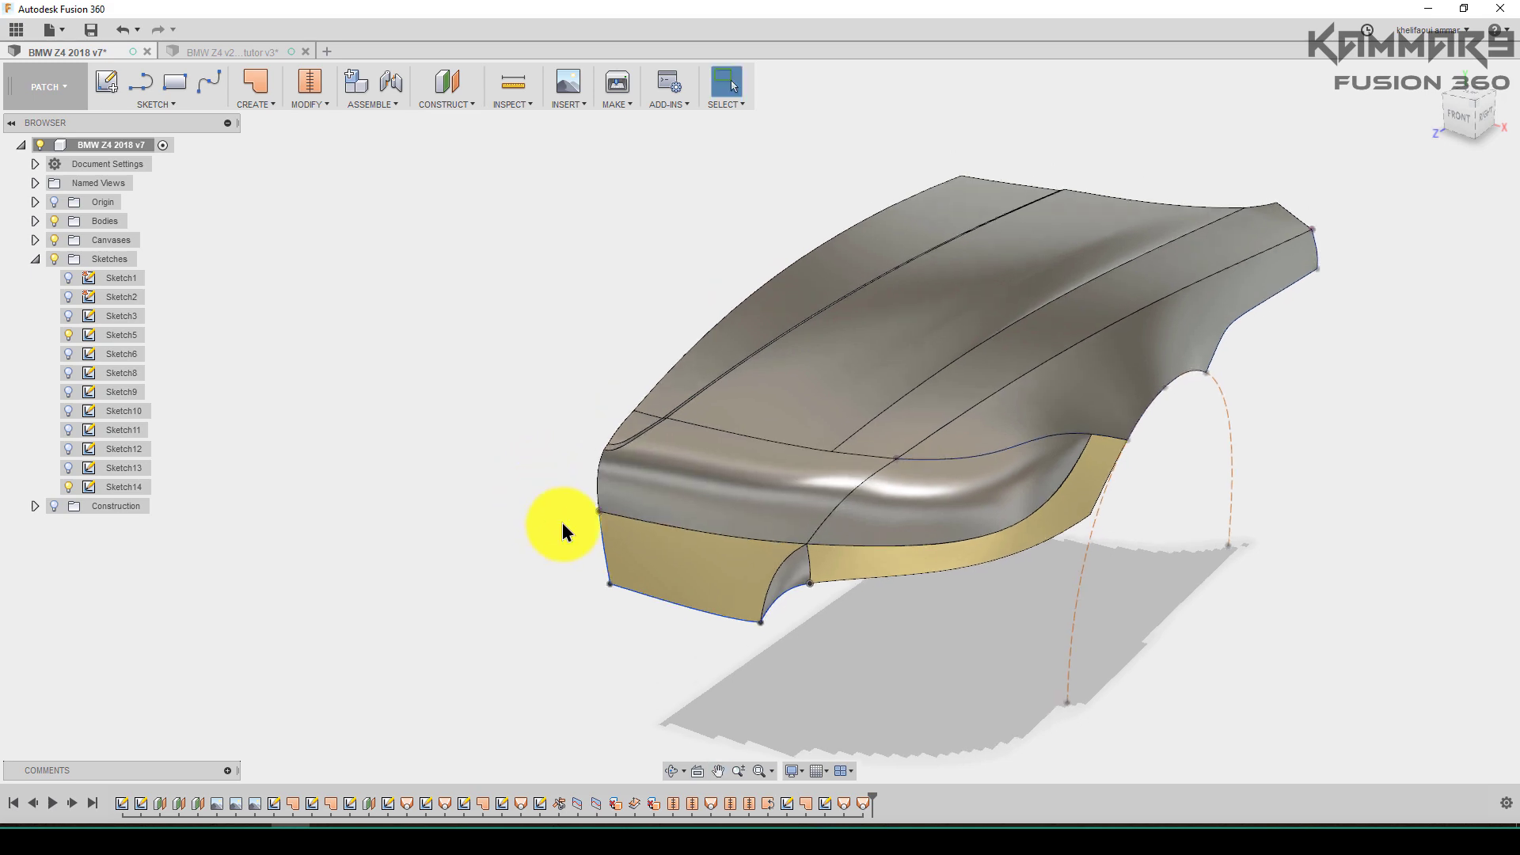
pyautogui.click(243, 53)
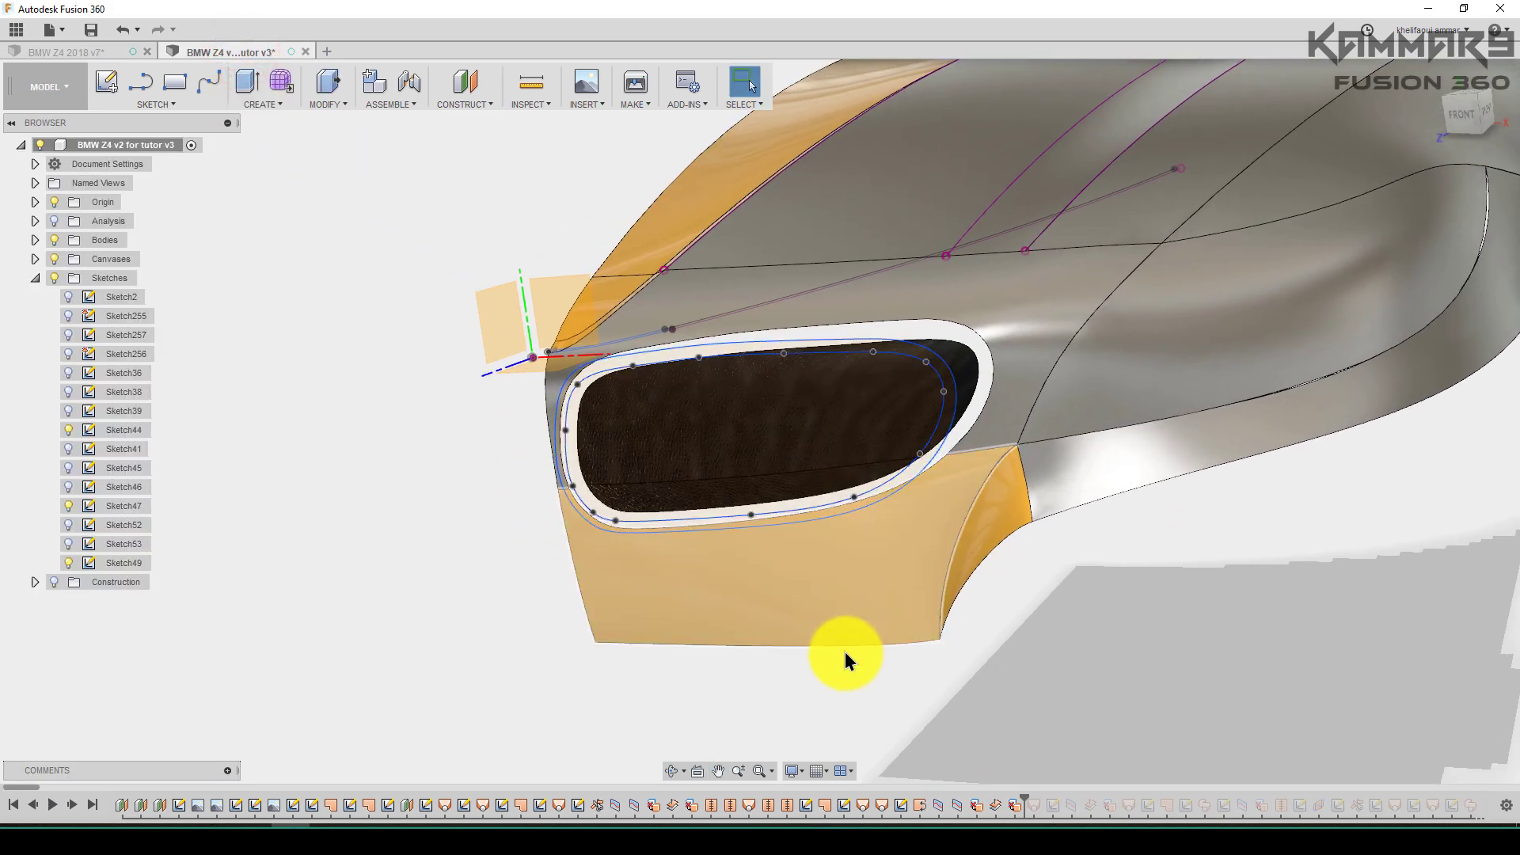
pyautogui.keyDown('shift'); pyautogui.moveTo(848, 384); pyautogui.dragTo(835, 301, button='middle'); pyautogui.keyUp('shift')
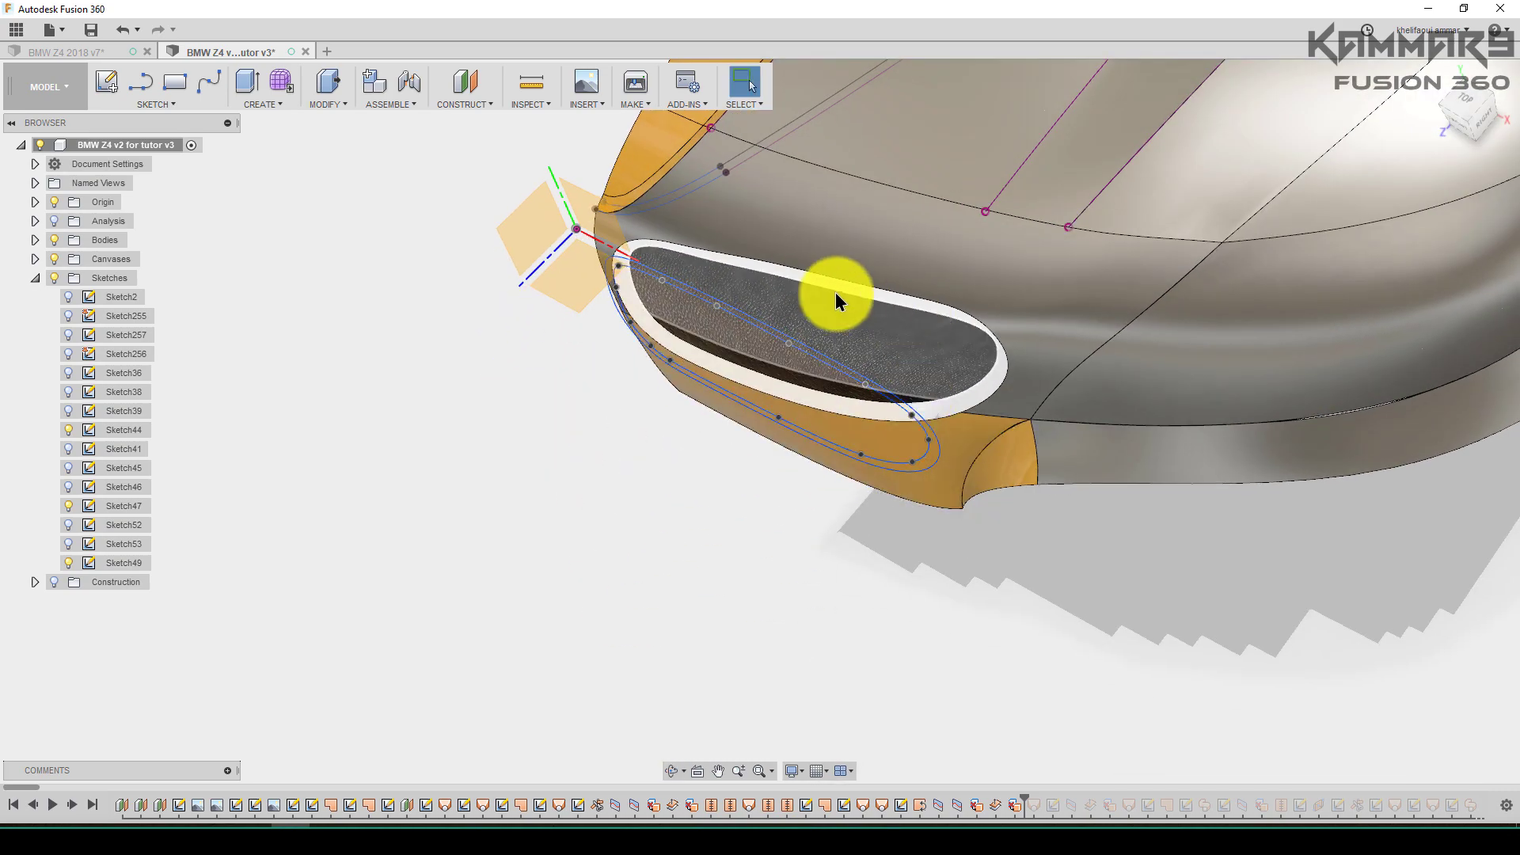
pyautogui.keyDown('shift'); pyautogui.moveTo(861, 379); pyautogui.dragTo(899, 329, button='middle'); pyautogui.keyUp('shift')
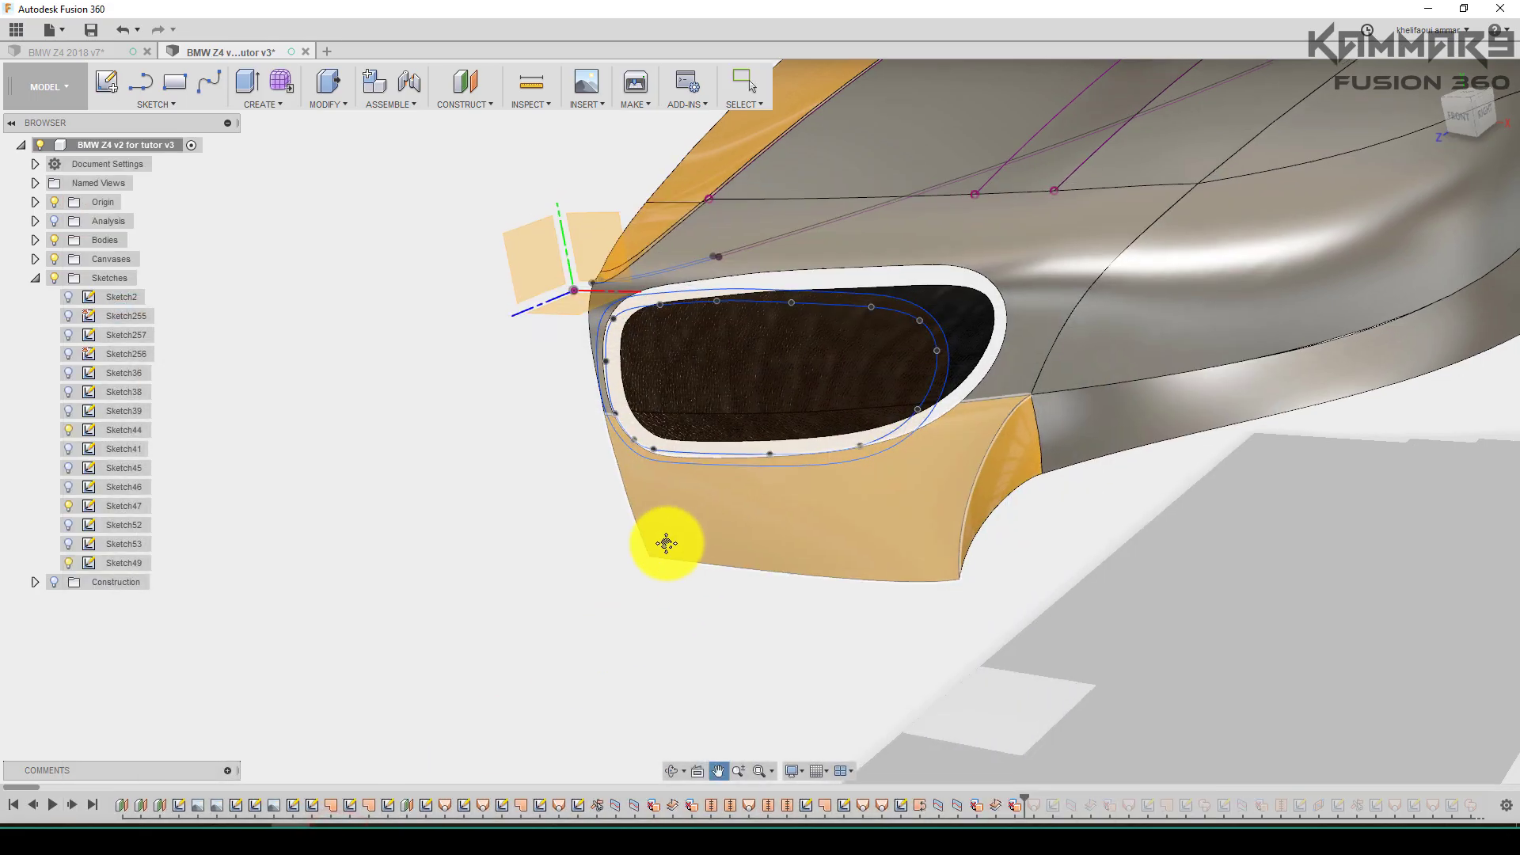
pyautogui.keyDown('shift'); pyautogui.moveTo(717, 519); pyautogui.dragTo(678, 519, button='middle'); pyautogui.keyUp('shift')
# Back in the BMW Z4 2018 v7 document, start a spline sketch on the front plane
pyautogui.click(57, 51)
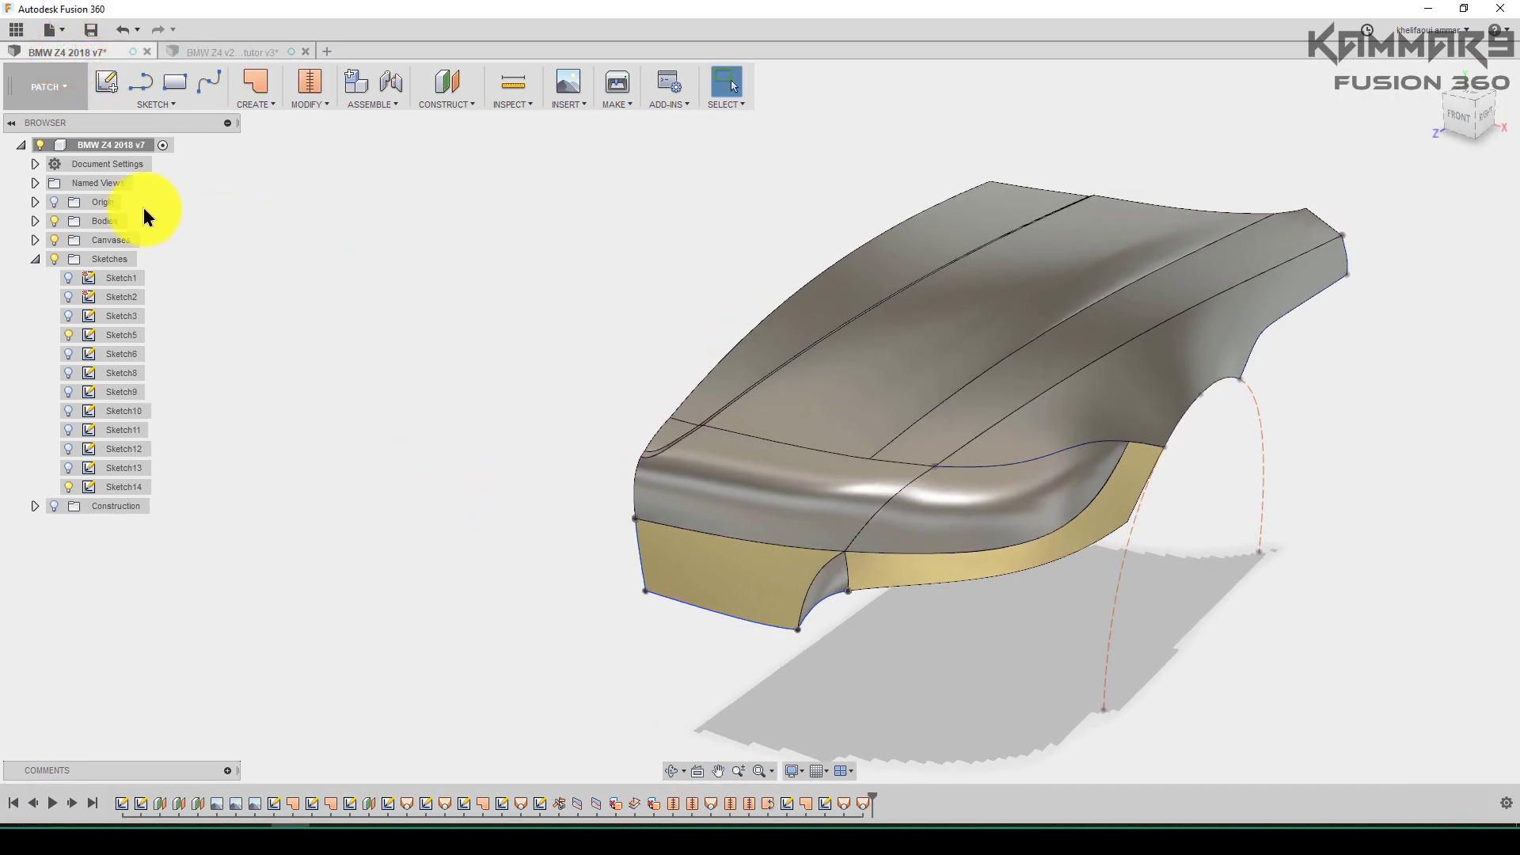
pyautogui.click(213, 84)
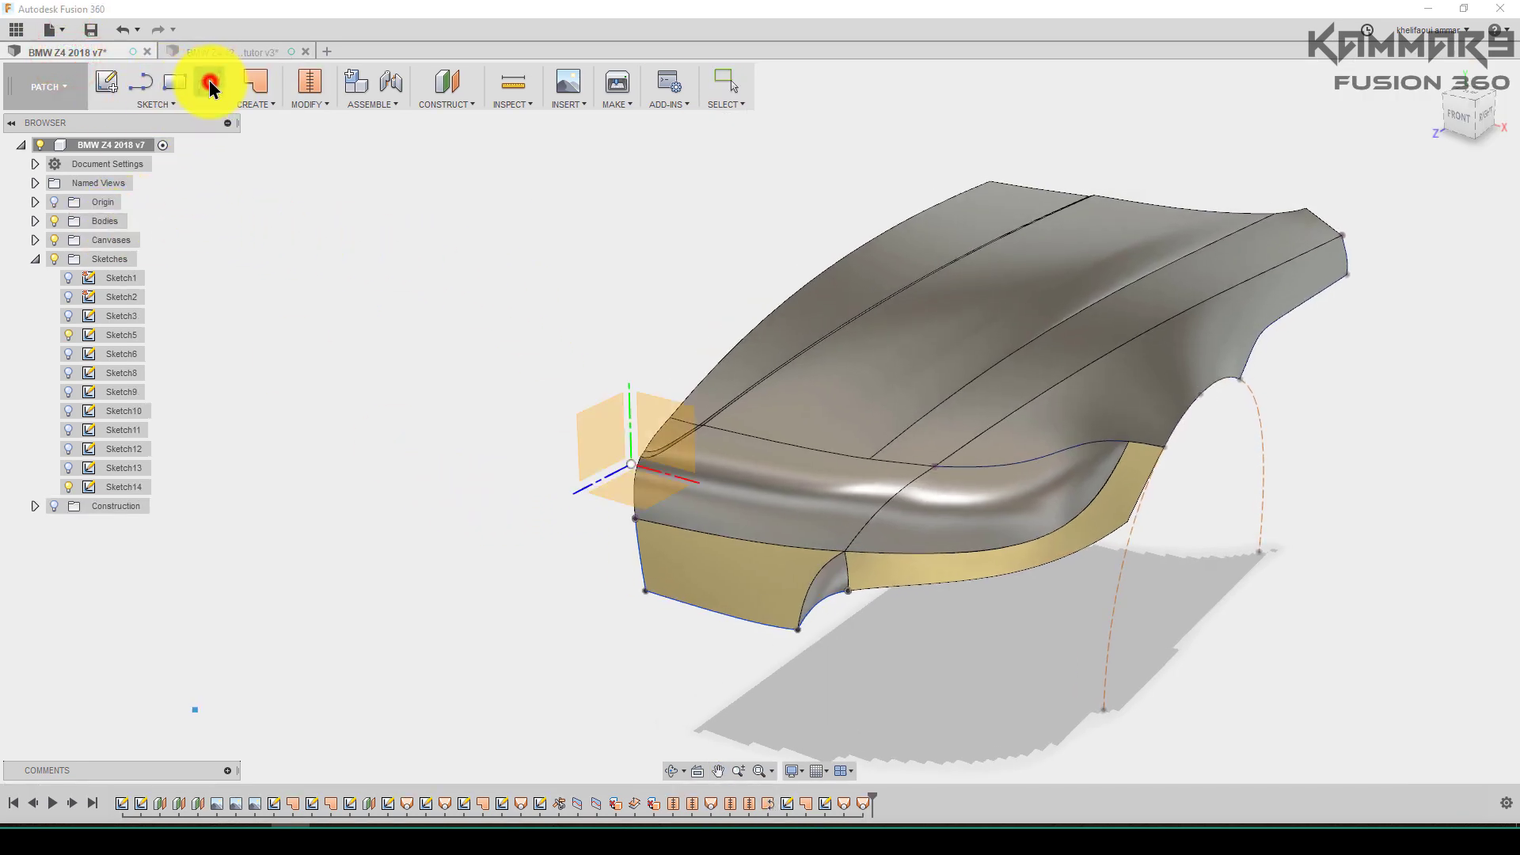
pyautogui.click(645, 411)
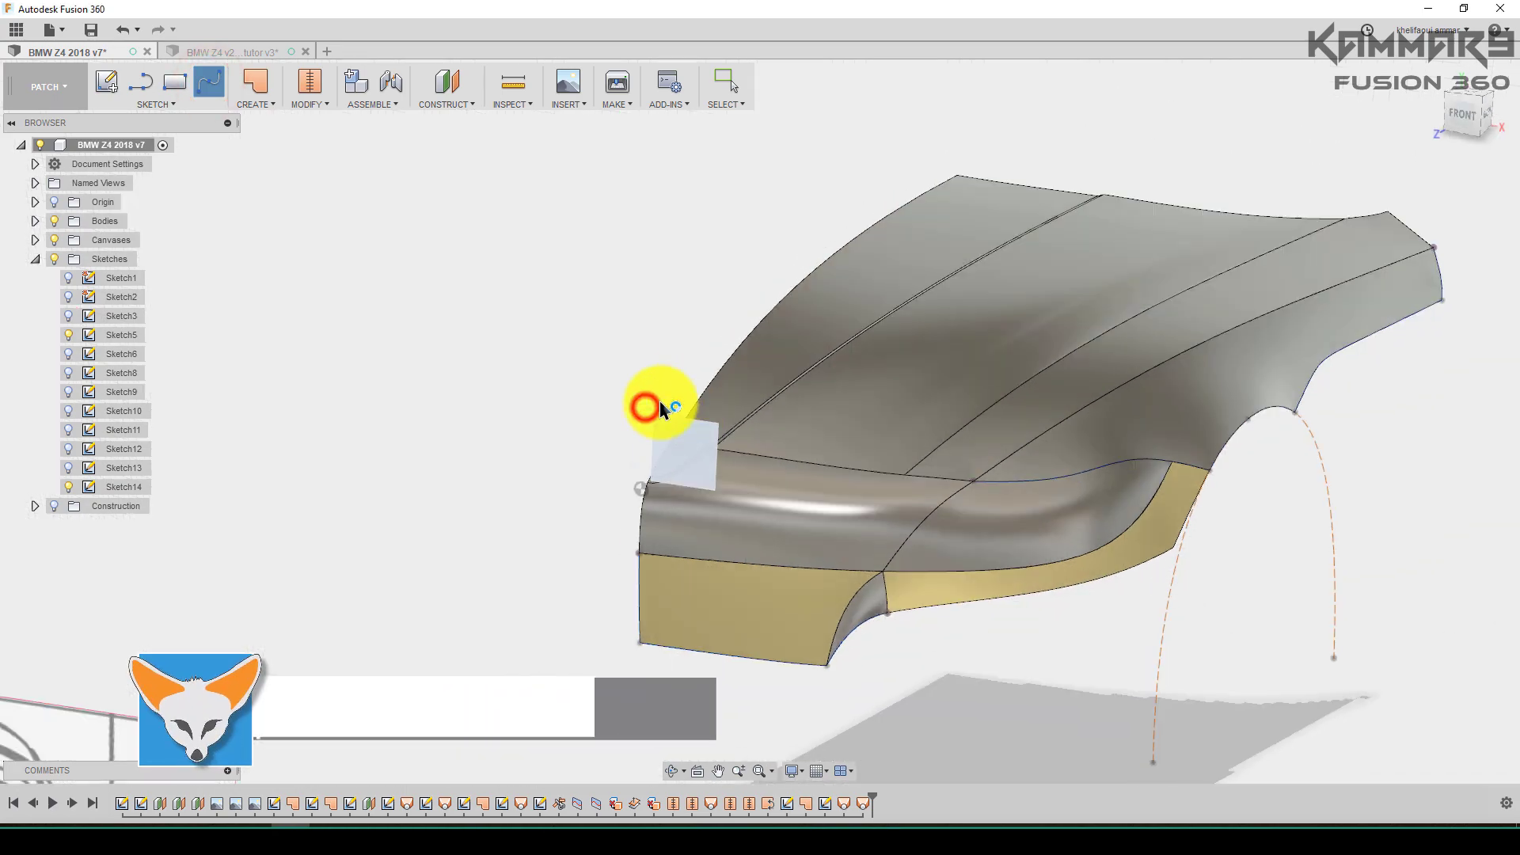
pyautogui.scroll(2, 760, 624)
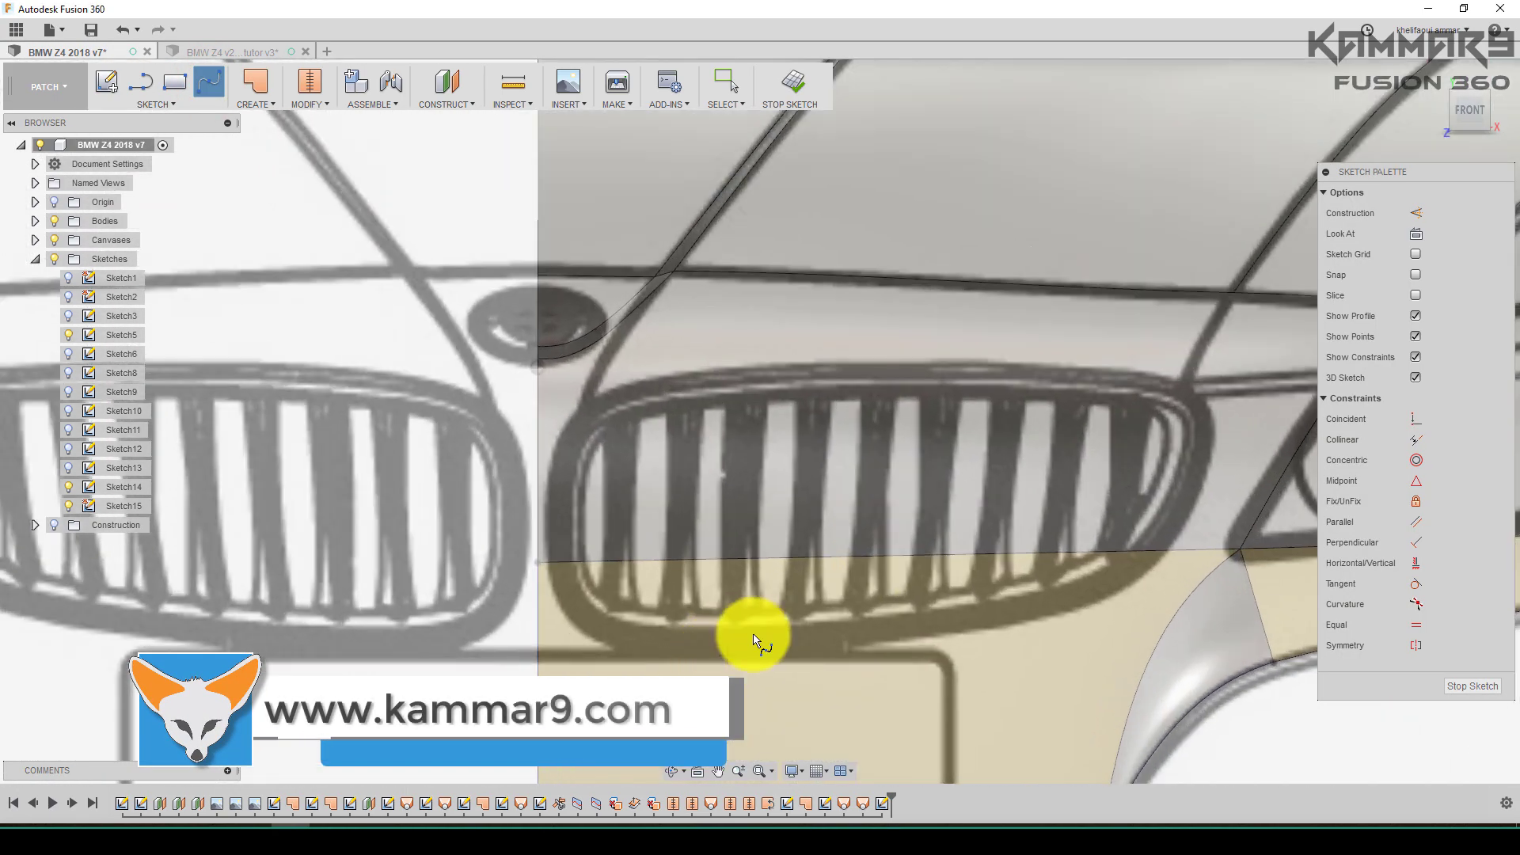
pyautogui.scroll(2, 773, 631)
pyautogui.scroll(2, 774, 631)
pyautogui.scroll(-2, 470, 583)
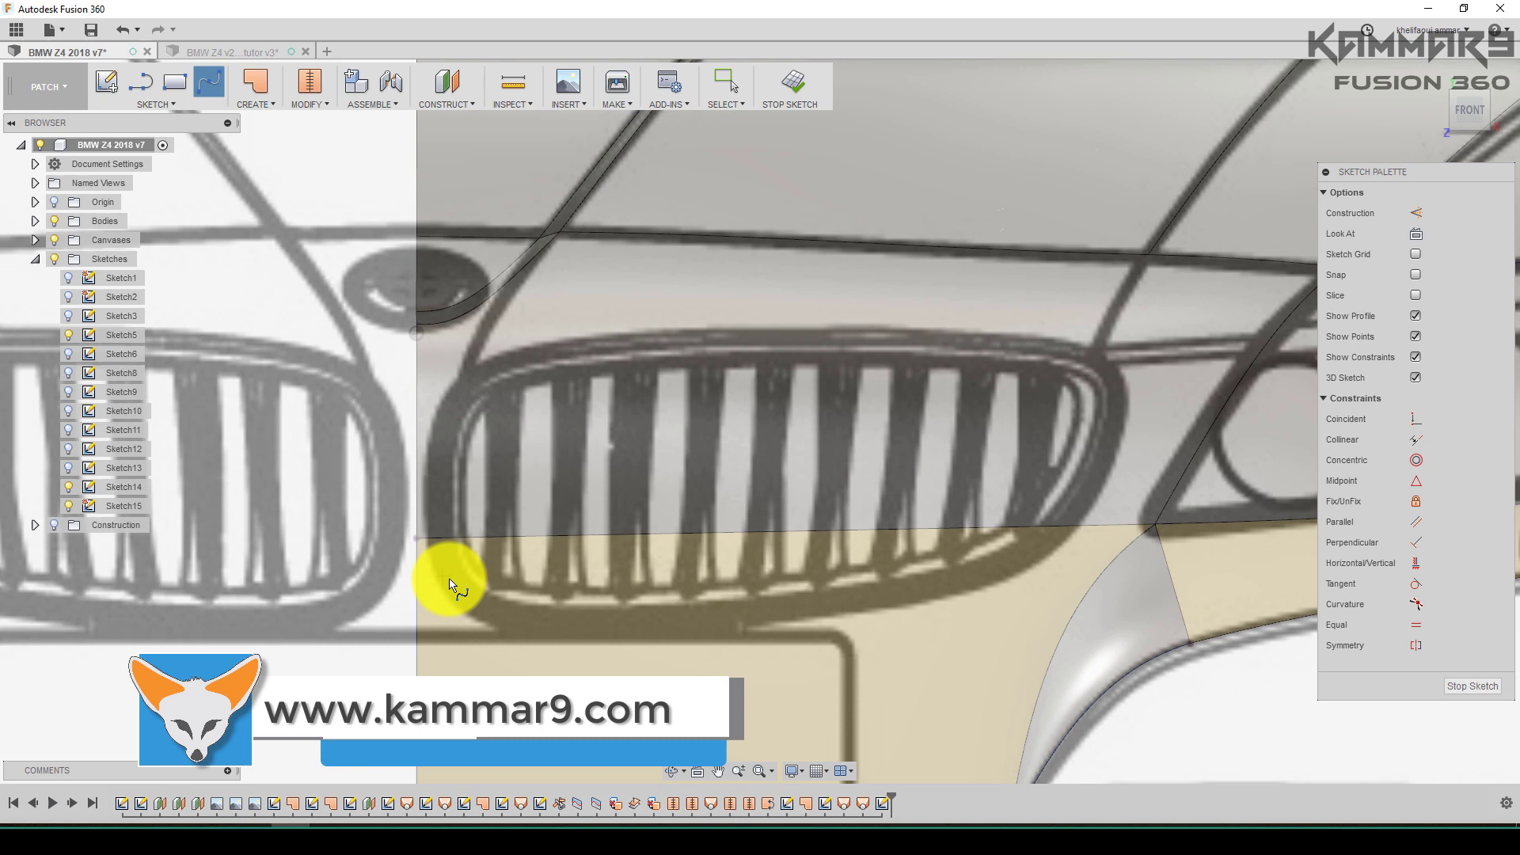
pyautogui.scroll(1, 804, 582)
pyautogui.scroll(1, 425, 604)
pyautogui.scroll(1, 434, 630)
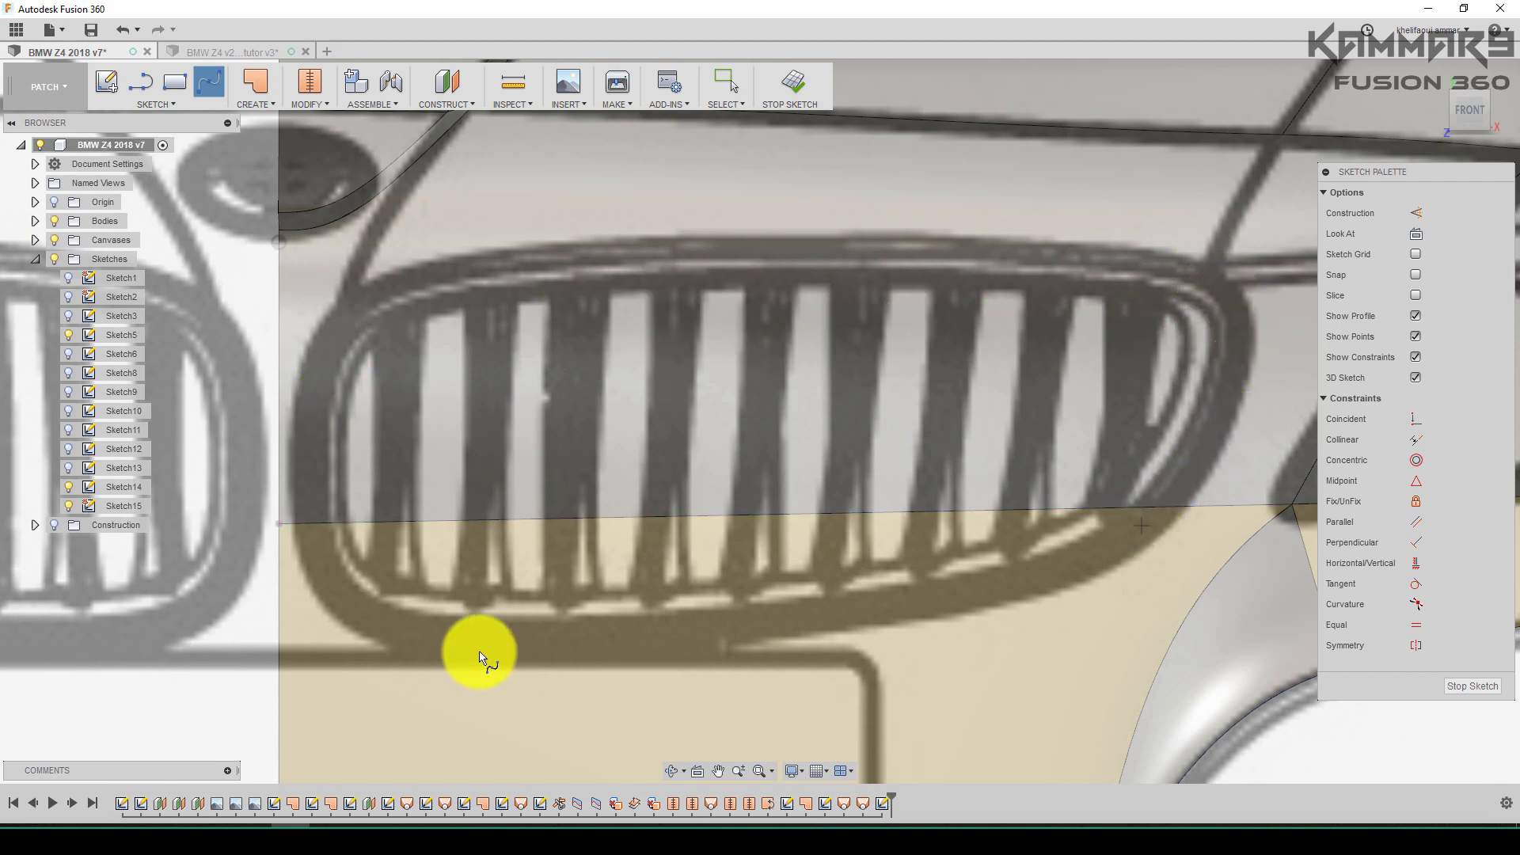
# Trace the grille outline with twelve spline points, closing back on the starting point
pyautogui.click(568, 621)
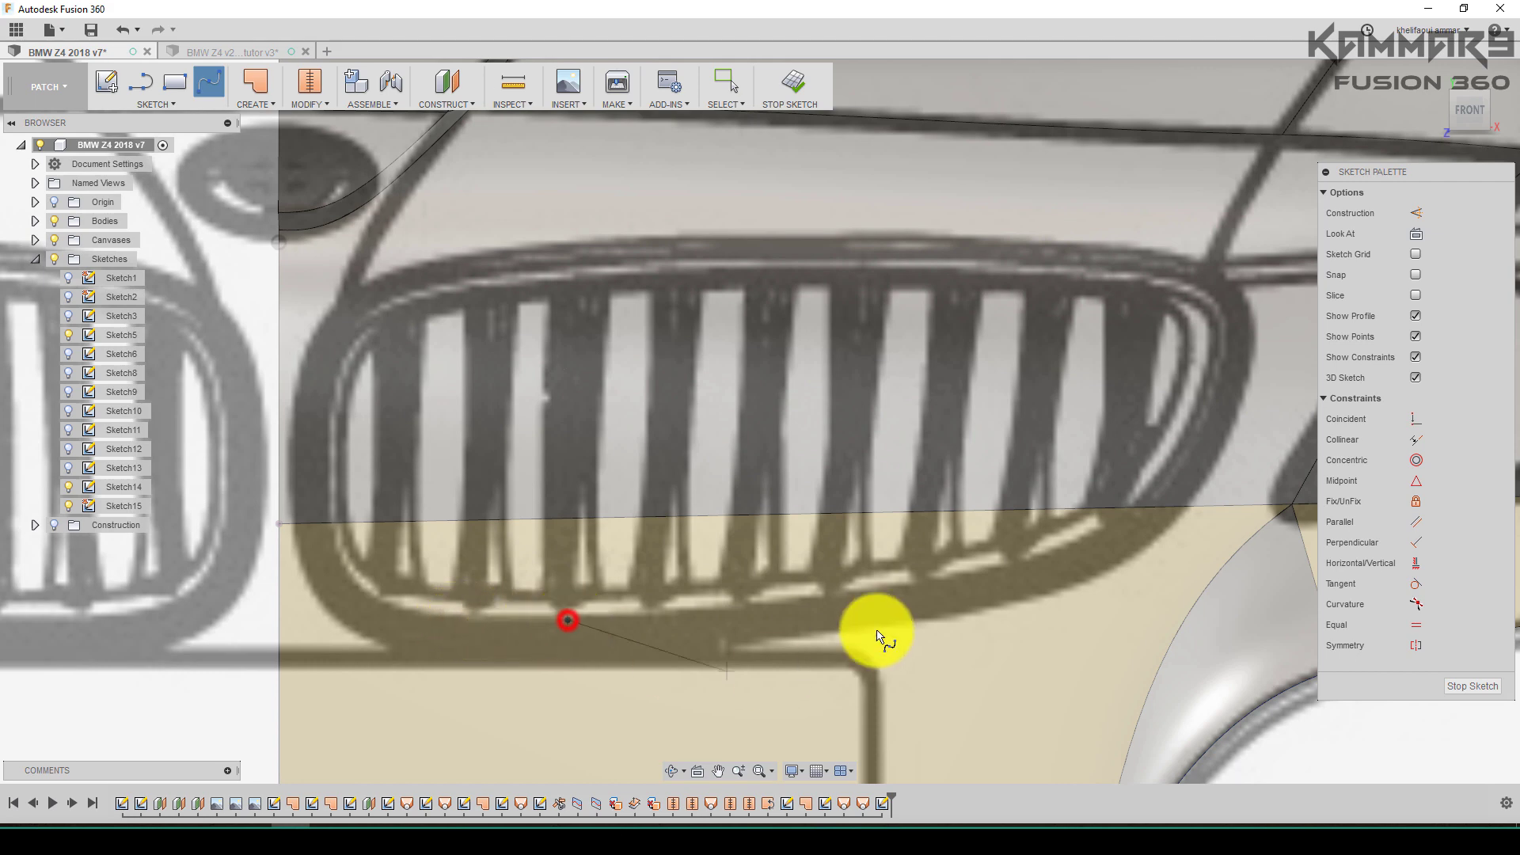
pyautogui.click(829, 598)
pyautogui.click(1101, 531)
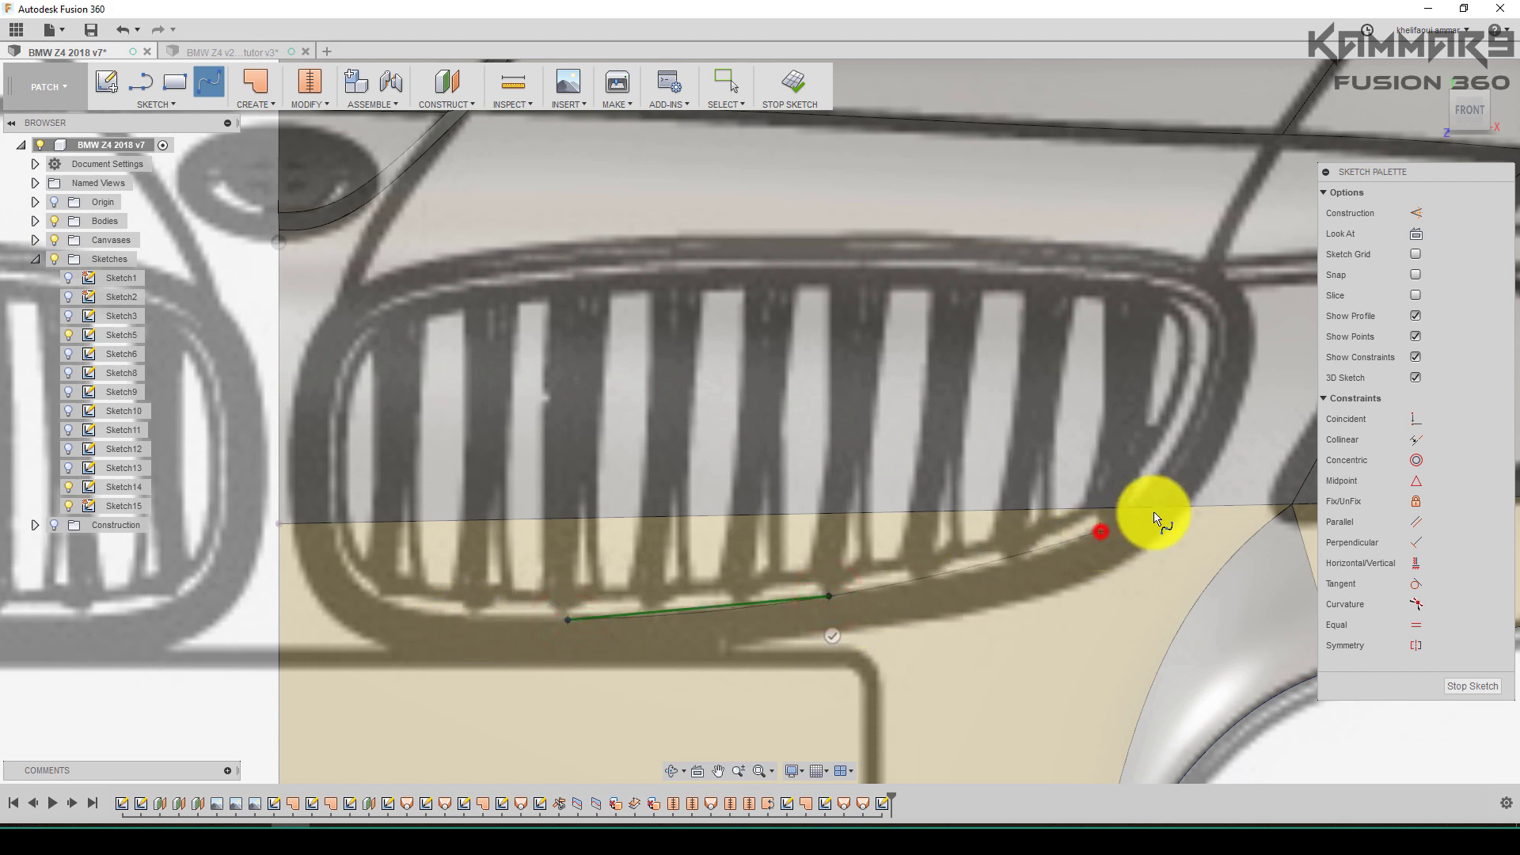
pyautogui.click(1212, 389)
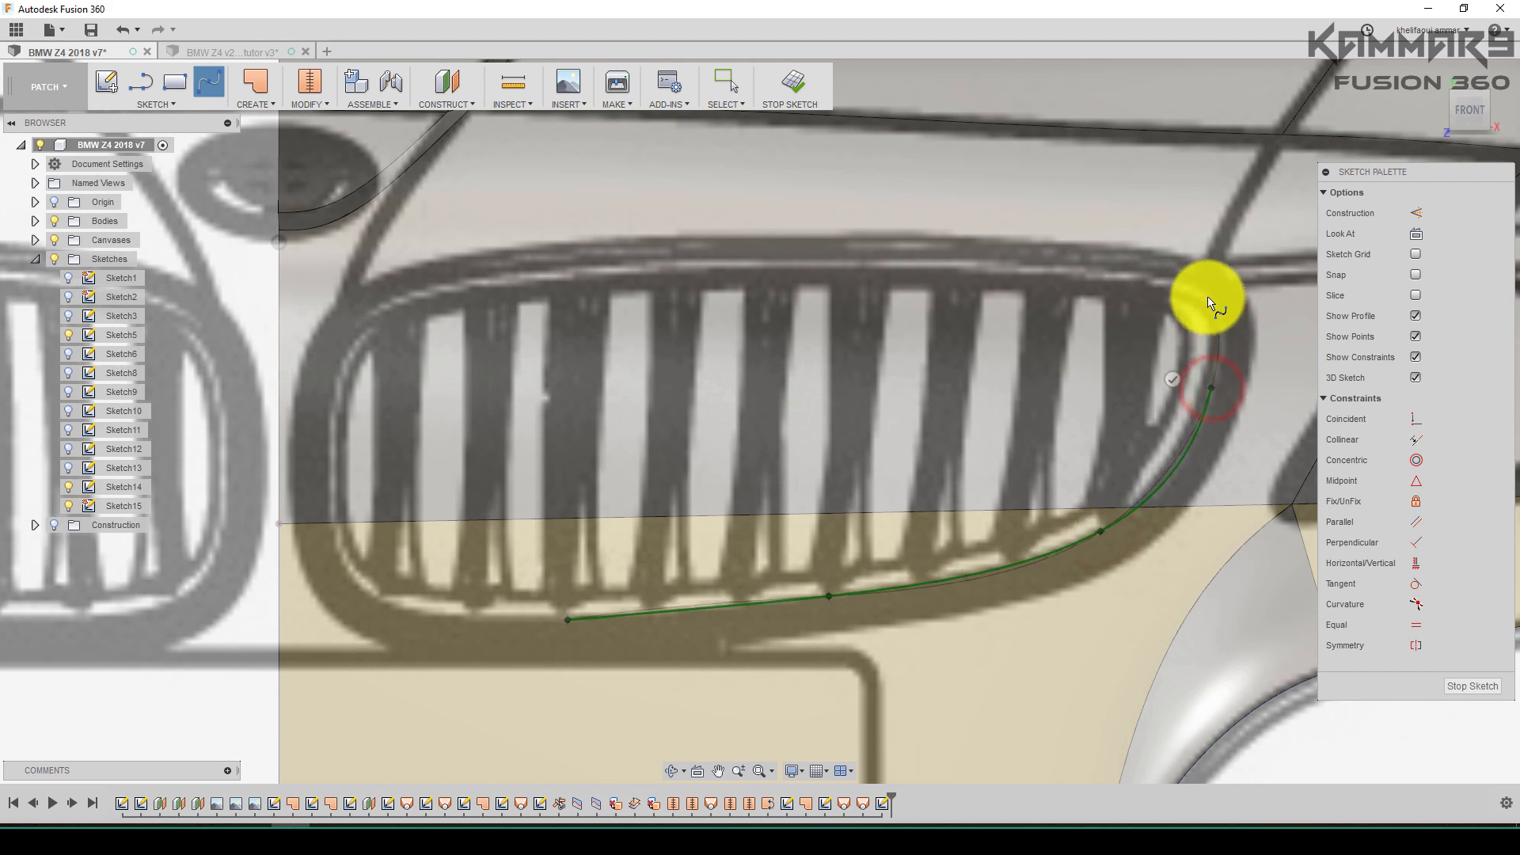
pyautogui.click(1209, 297)
pyautogui.click(1136, 275)
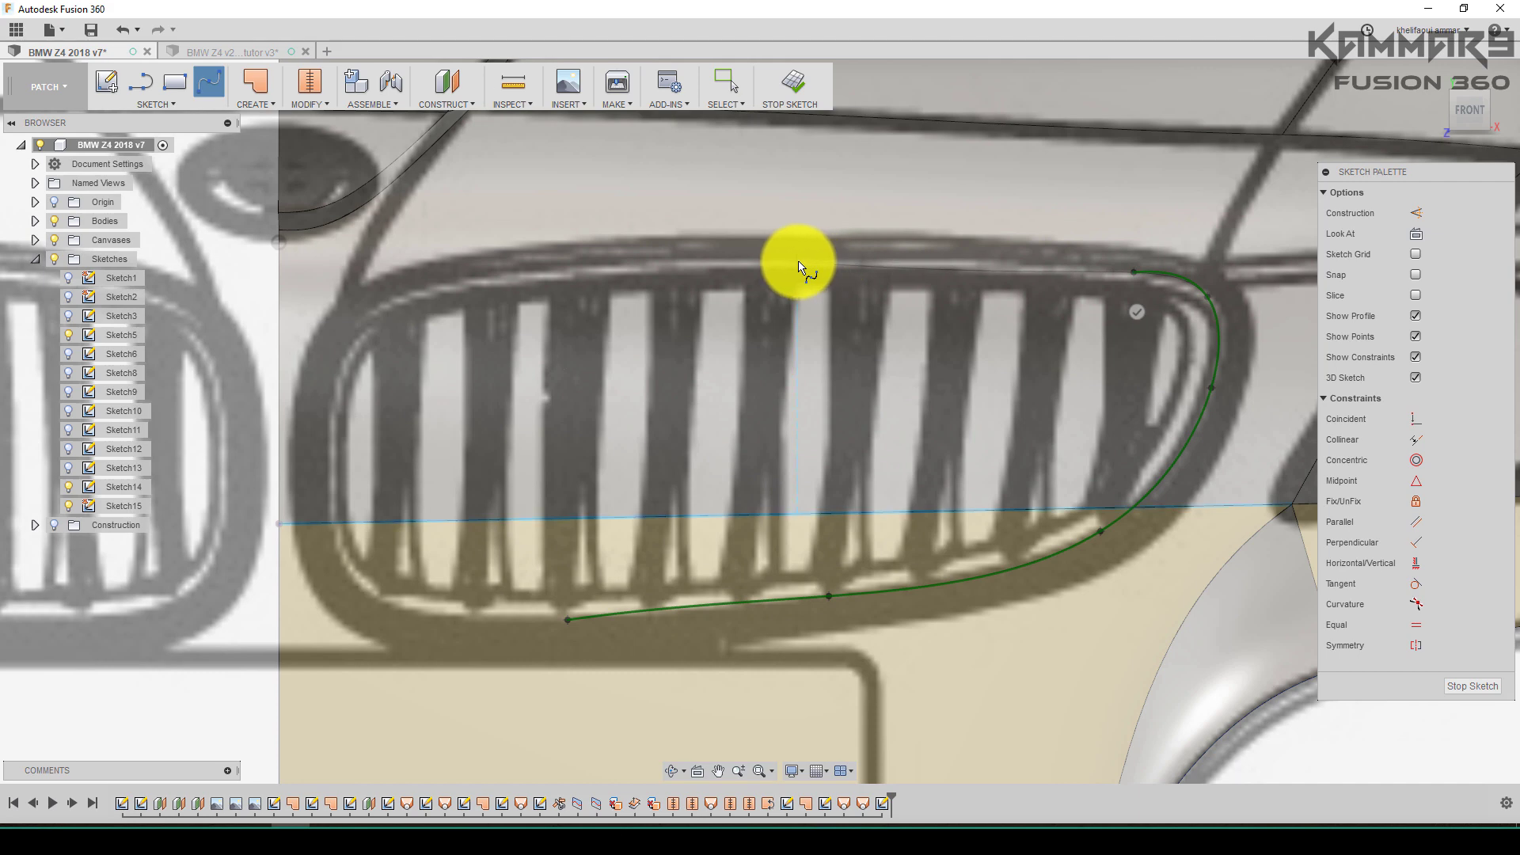
pyautogui.click(769, 259)
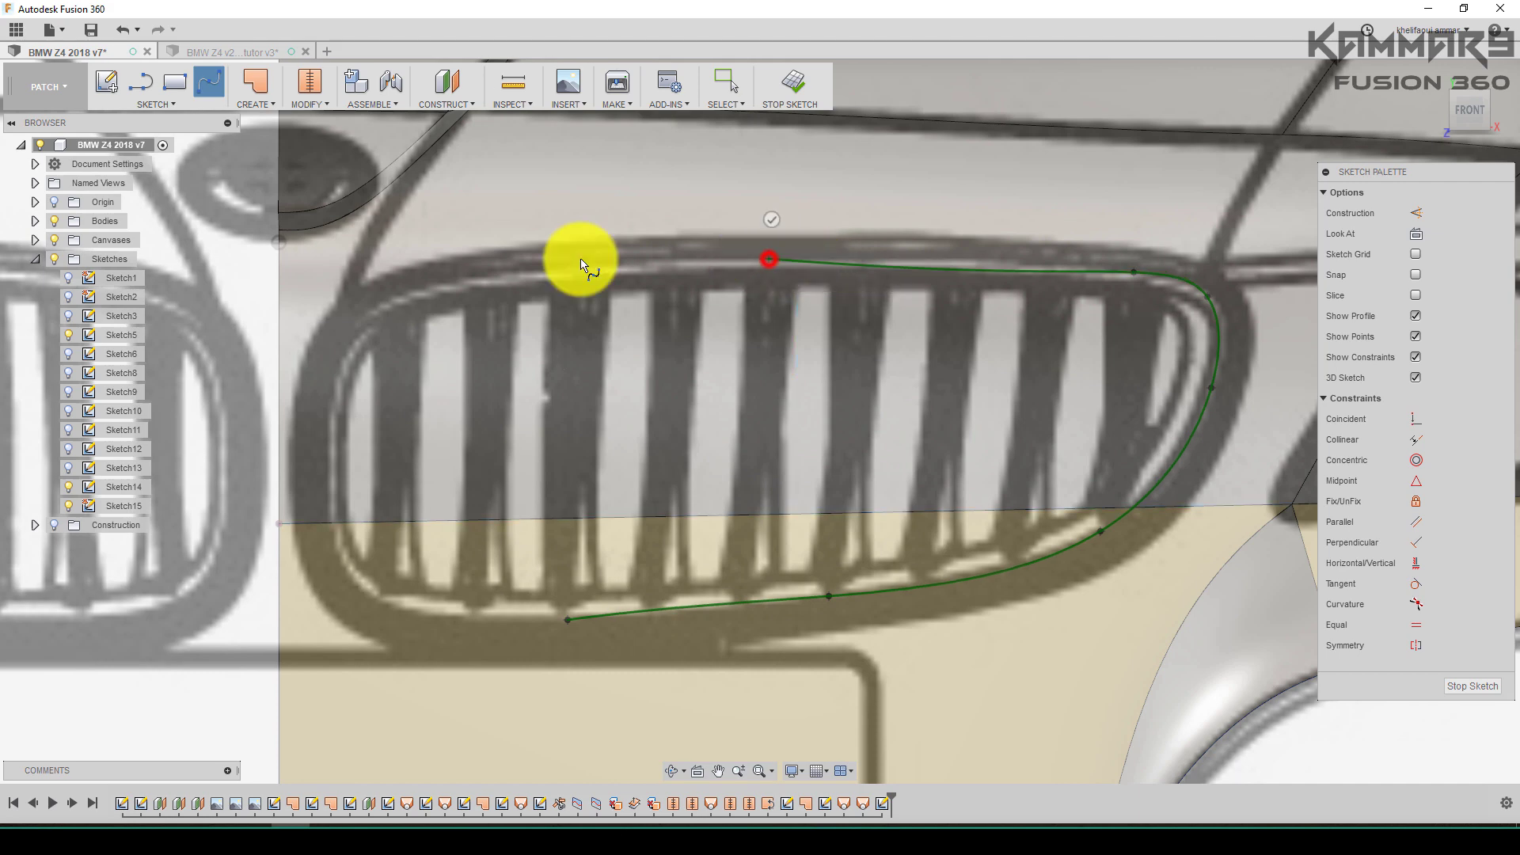
pyautogui.click(400, 301)
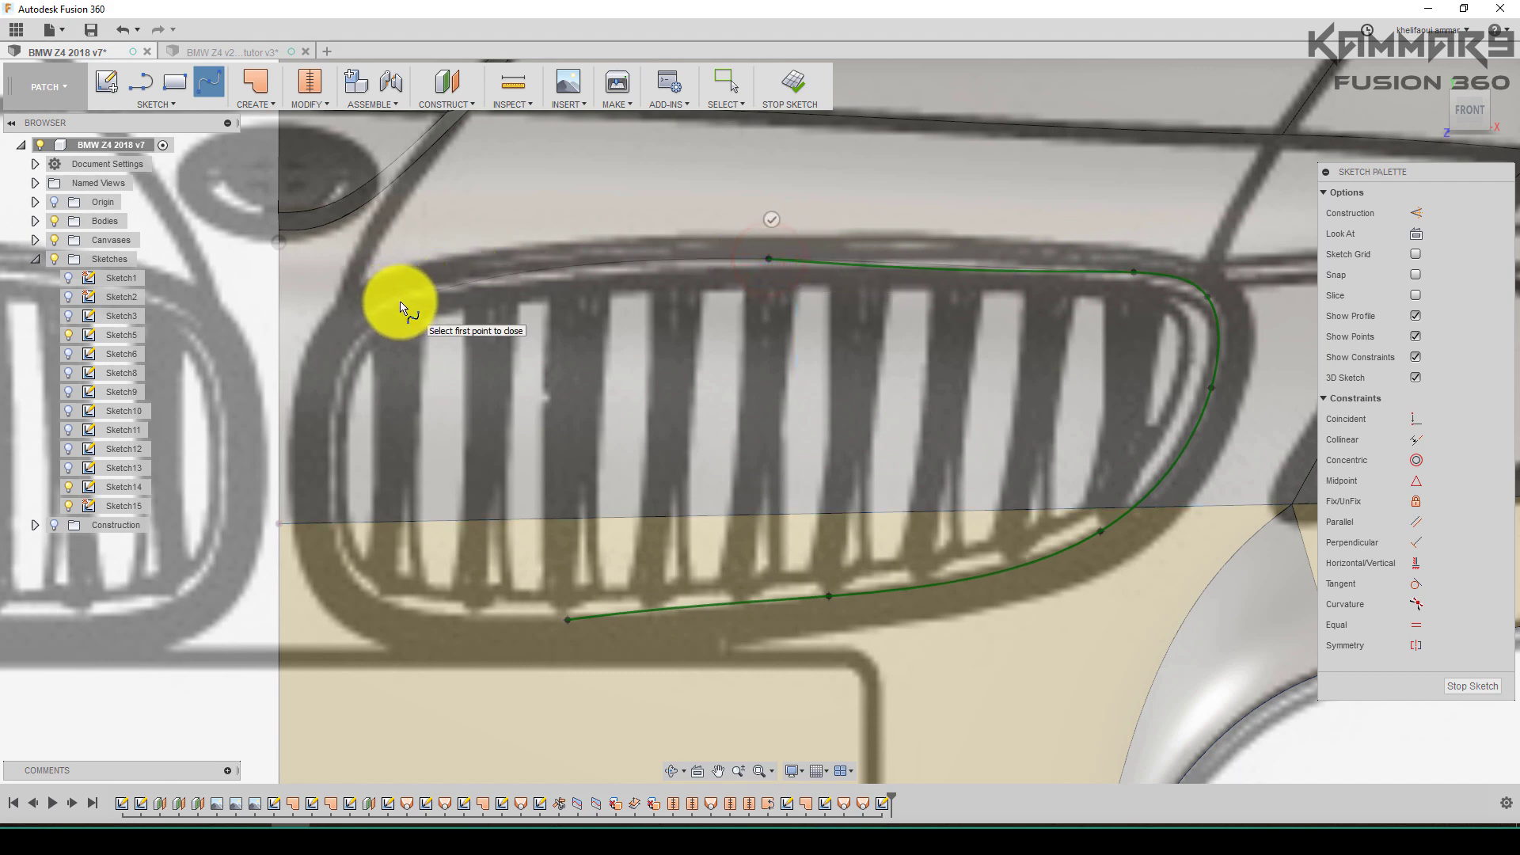
pyautogui.click(335, 386)
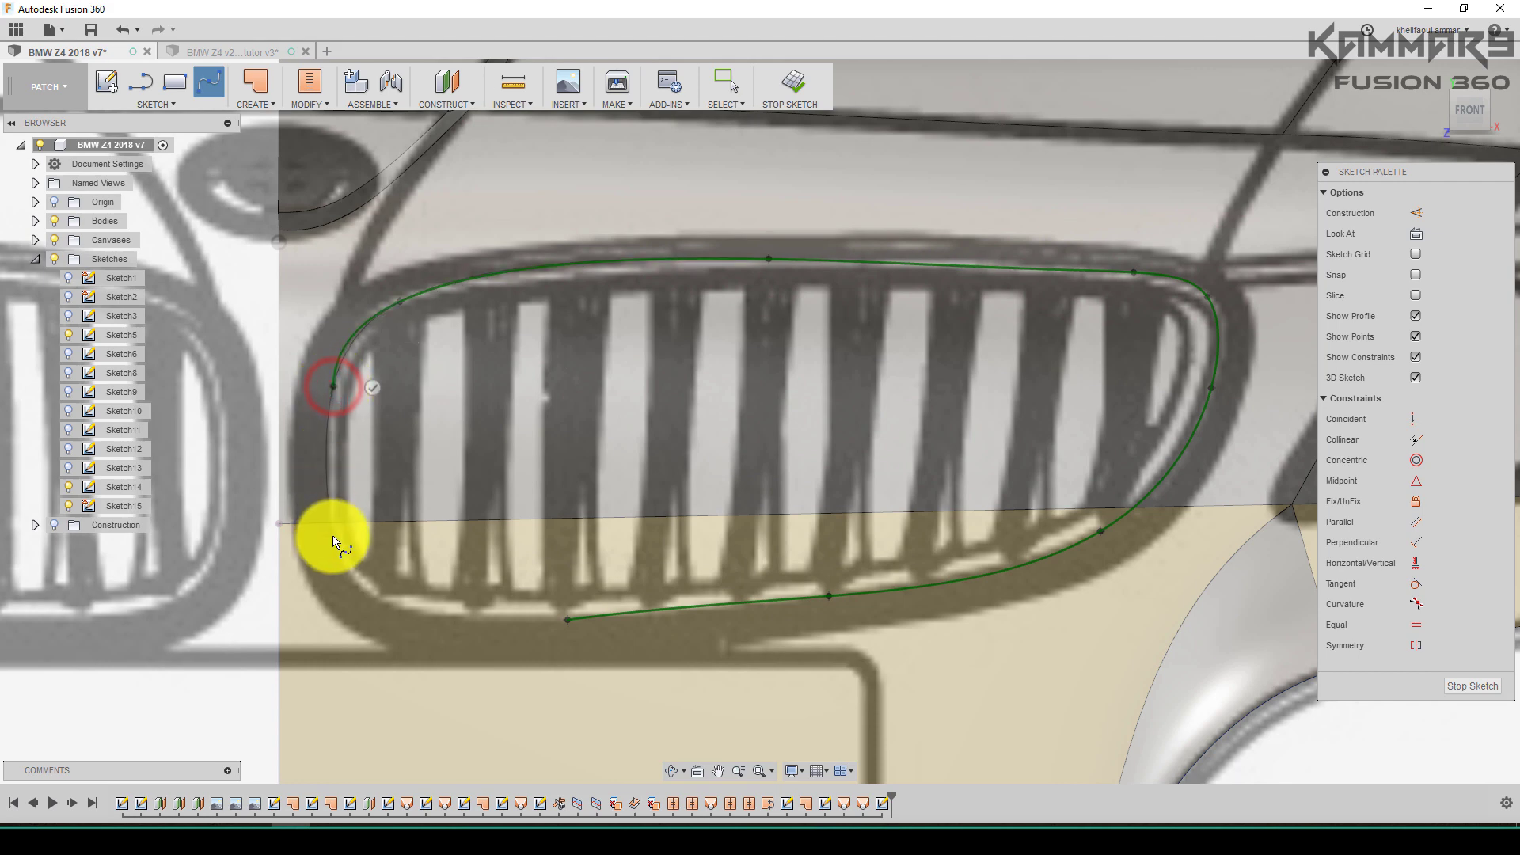
pyautogui.click(332, 534)
pyautogui.click(406, 610)
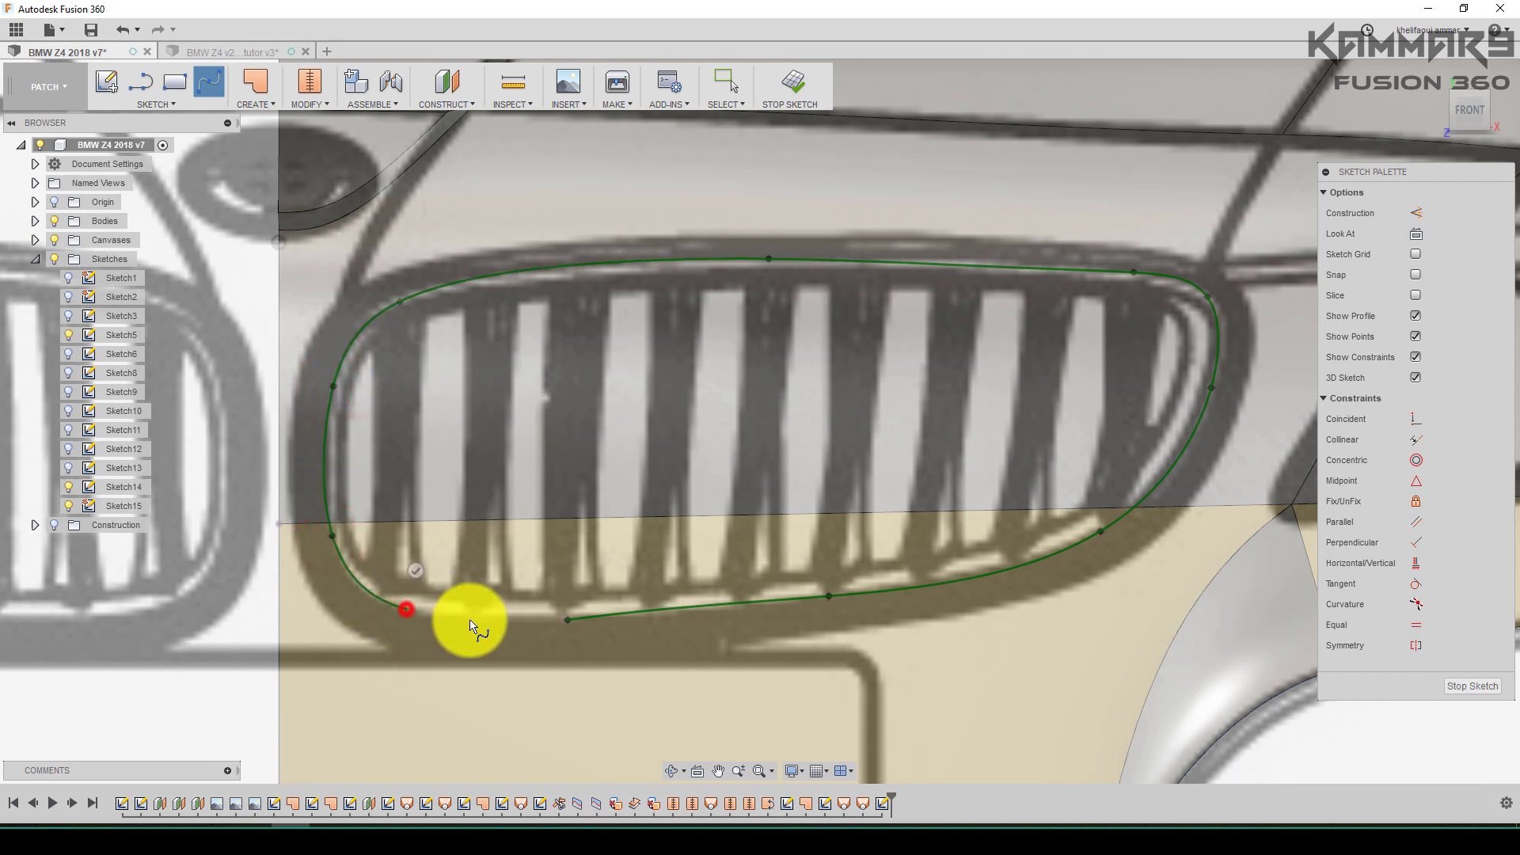
pyautogui.click(568, 626)
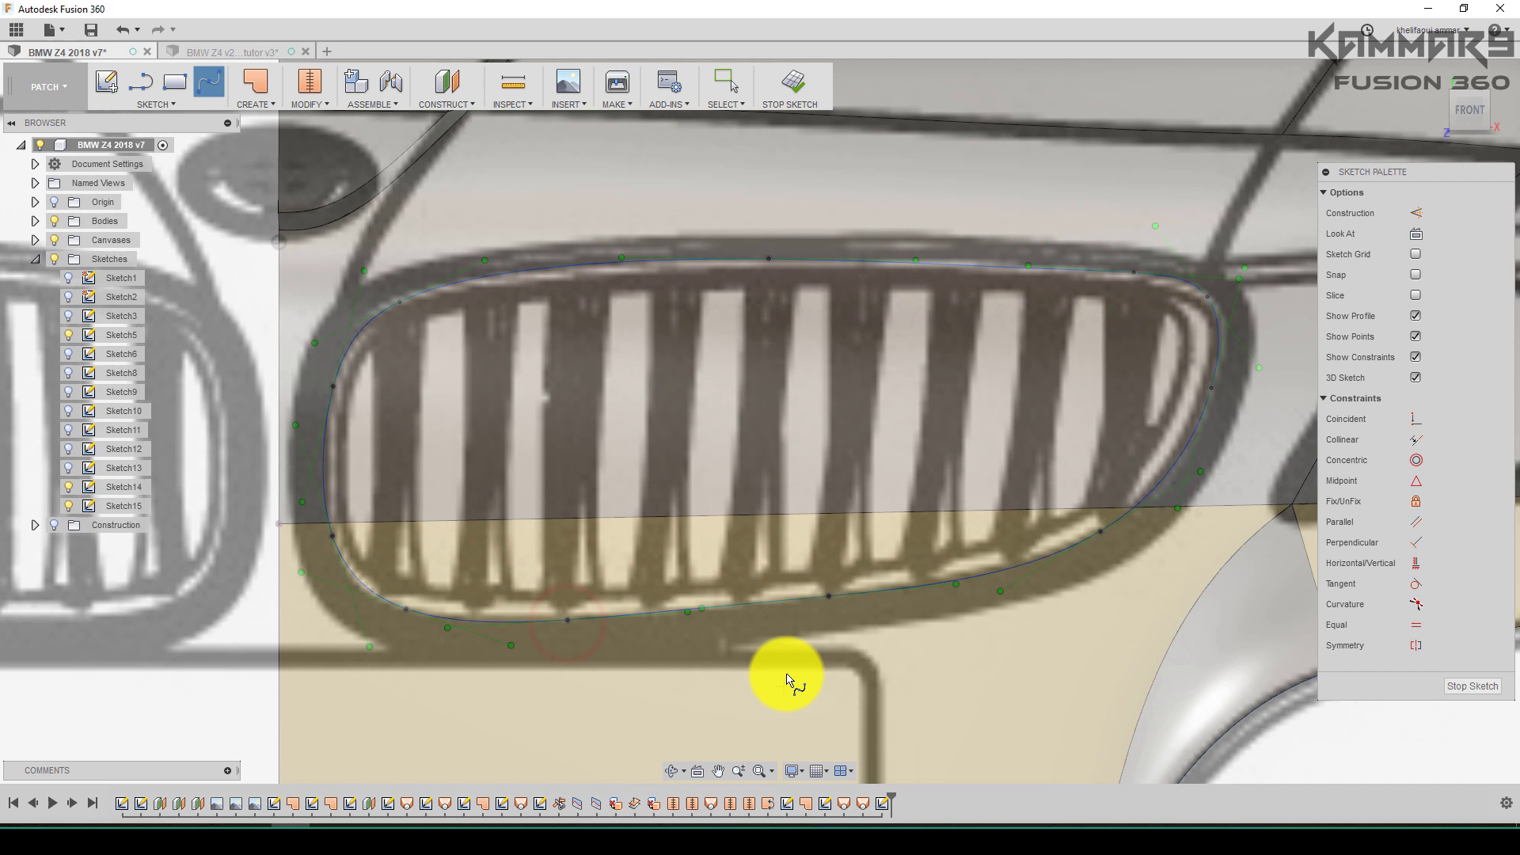
pyautogui.press('Escape')
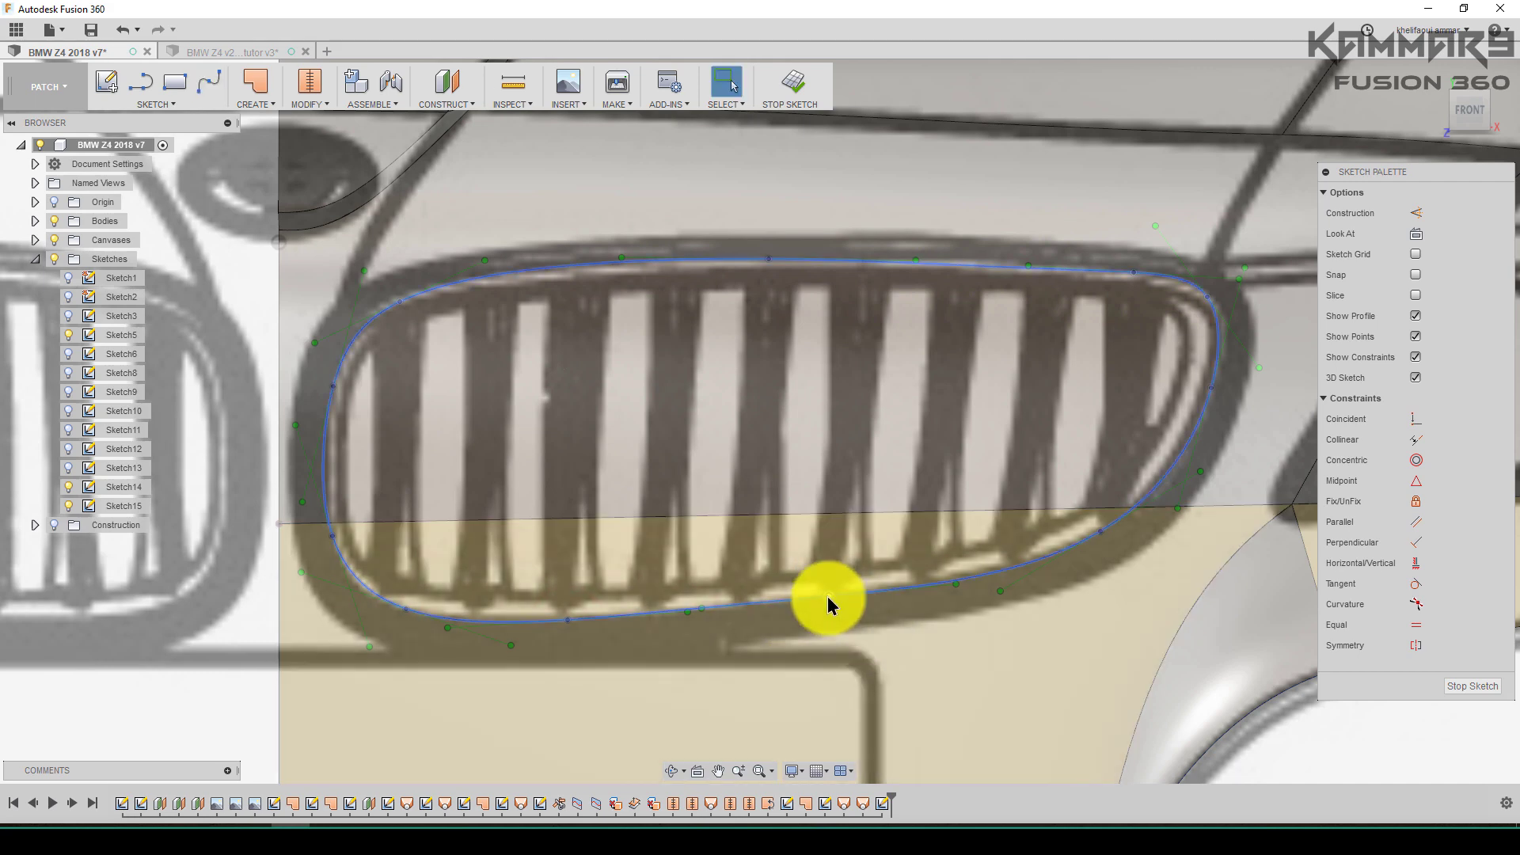
# Nudge a lower fit point of the spline onto the grille's bottom edge
pyautogui.click(828, 597)
pyautogui.click(834, 597)
pyautogui.moveTo(849, 598); pyautogui.dragTo(842, 603)
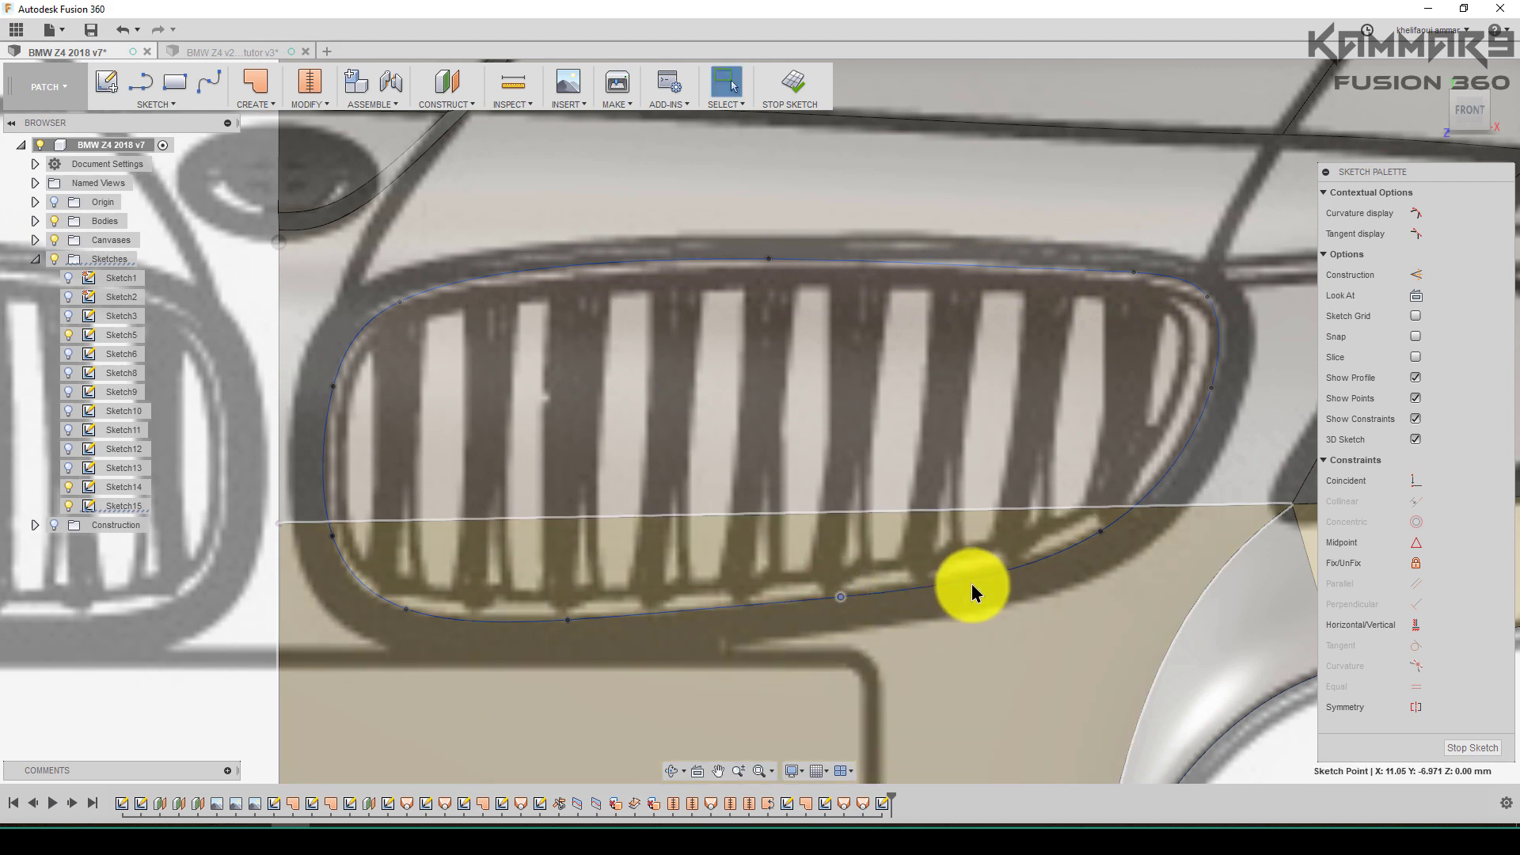
# Shift the spline's top fit point slightly along the grille's top edge
pyautogui.click(972, 579)
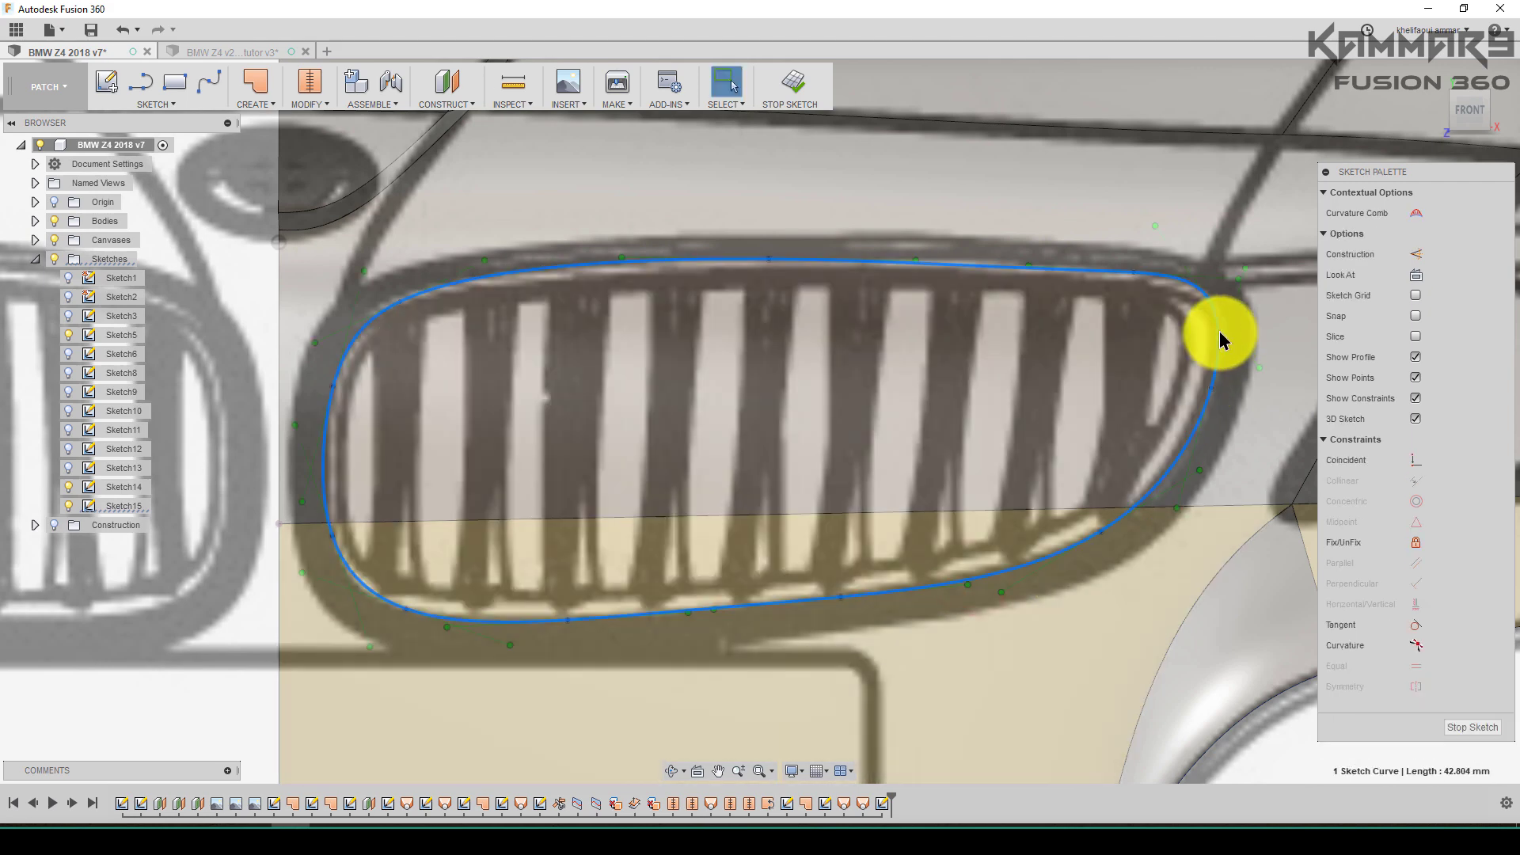
pyautogui.scroll(2, 1095, 266)
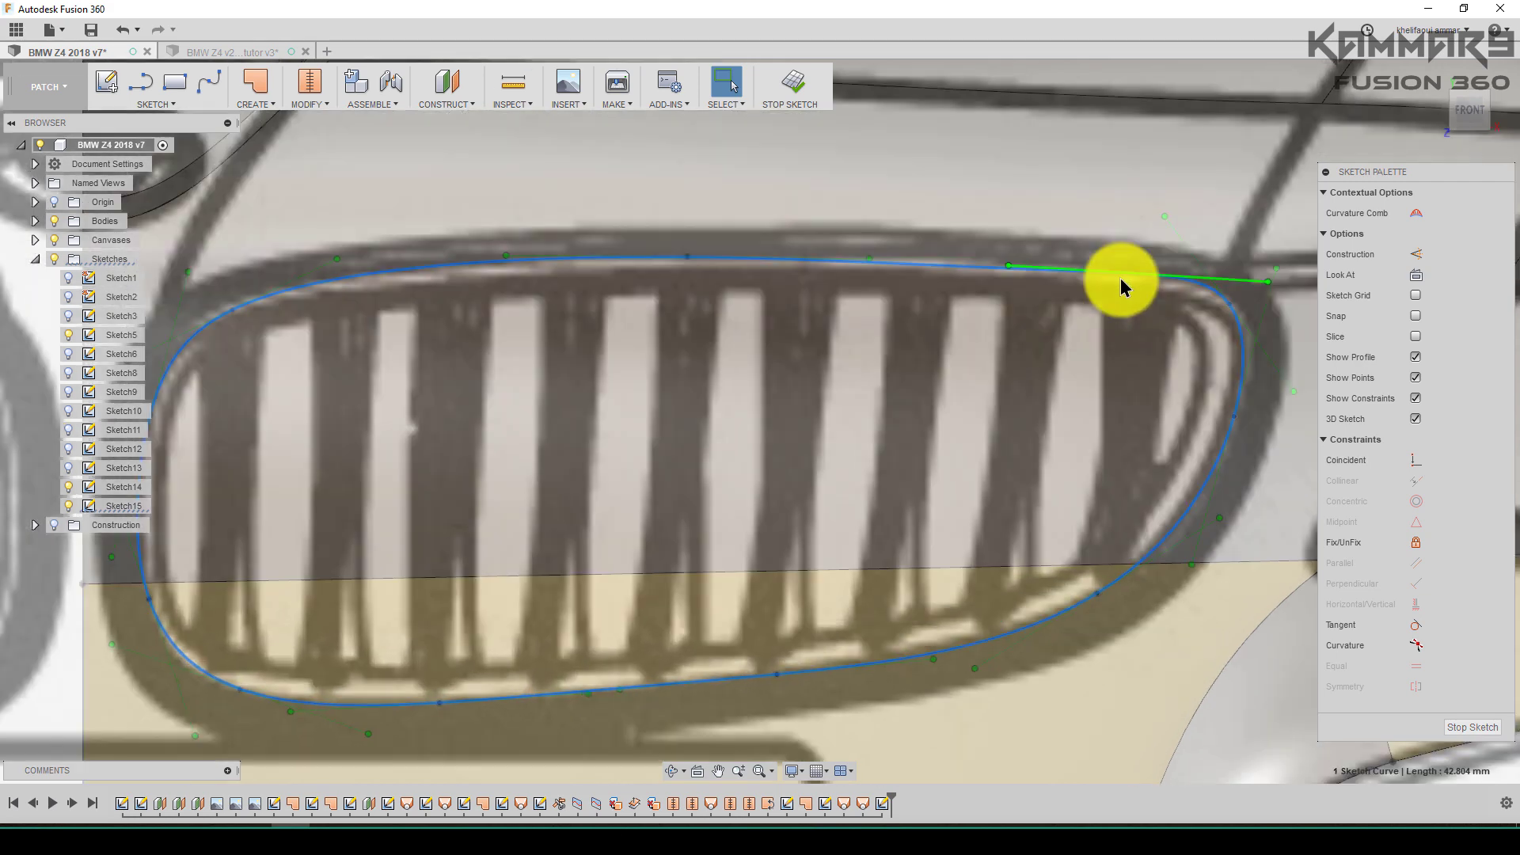
pyautogui.scroll(2, 1119, 278)
pyautogui.click(1142, 281)
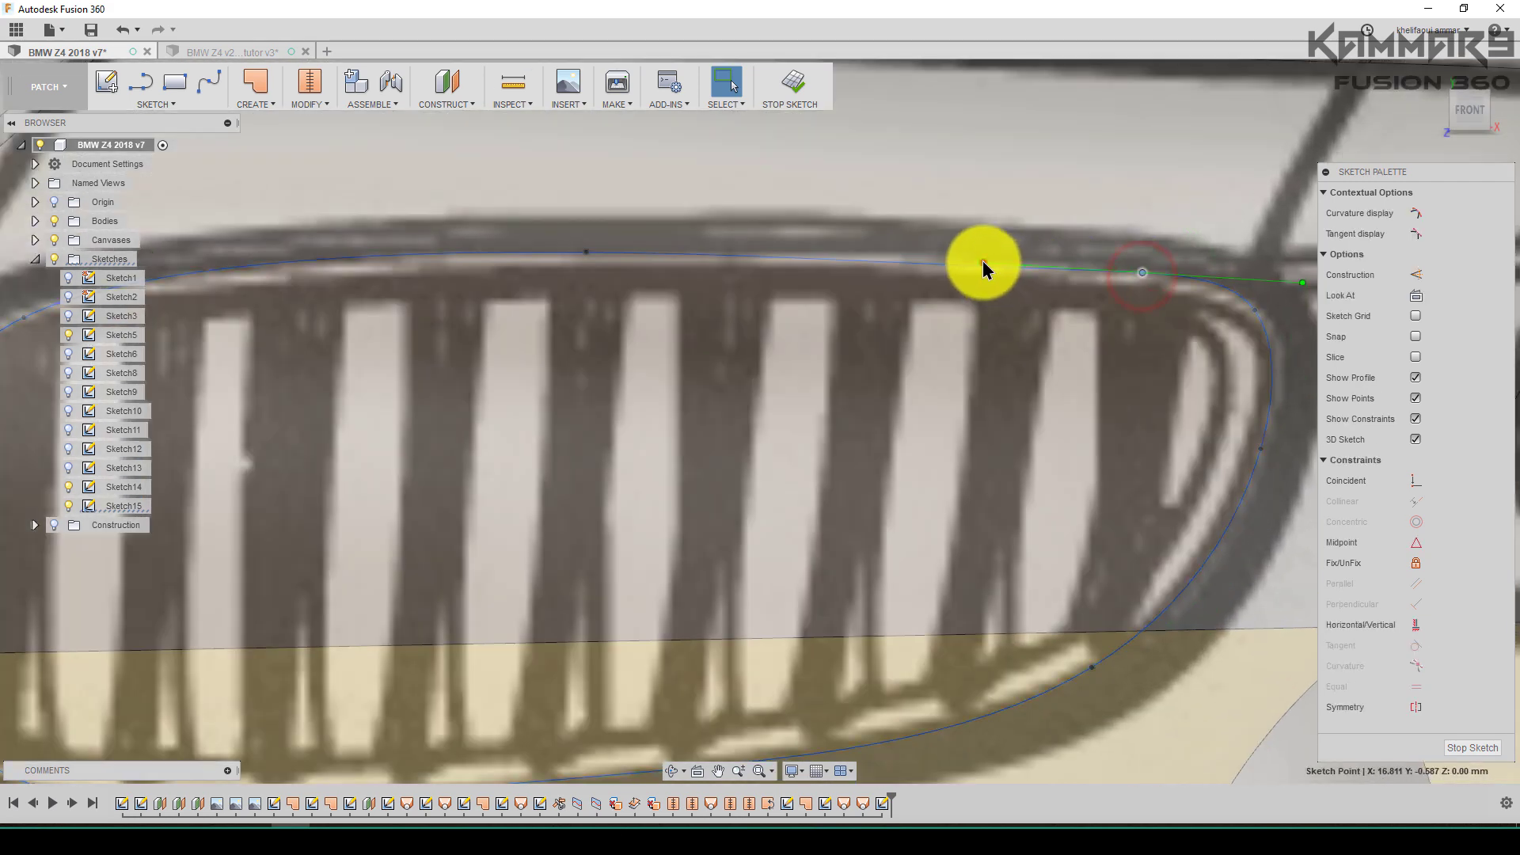
pyautogui.click(984, 262)
pyautogui.press('m')
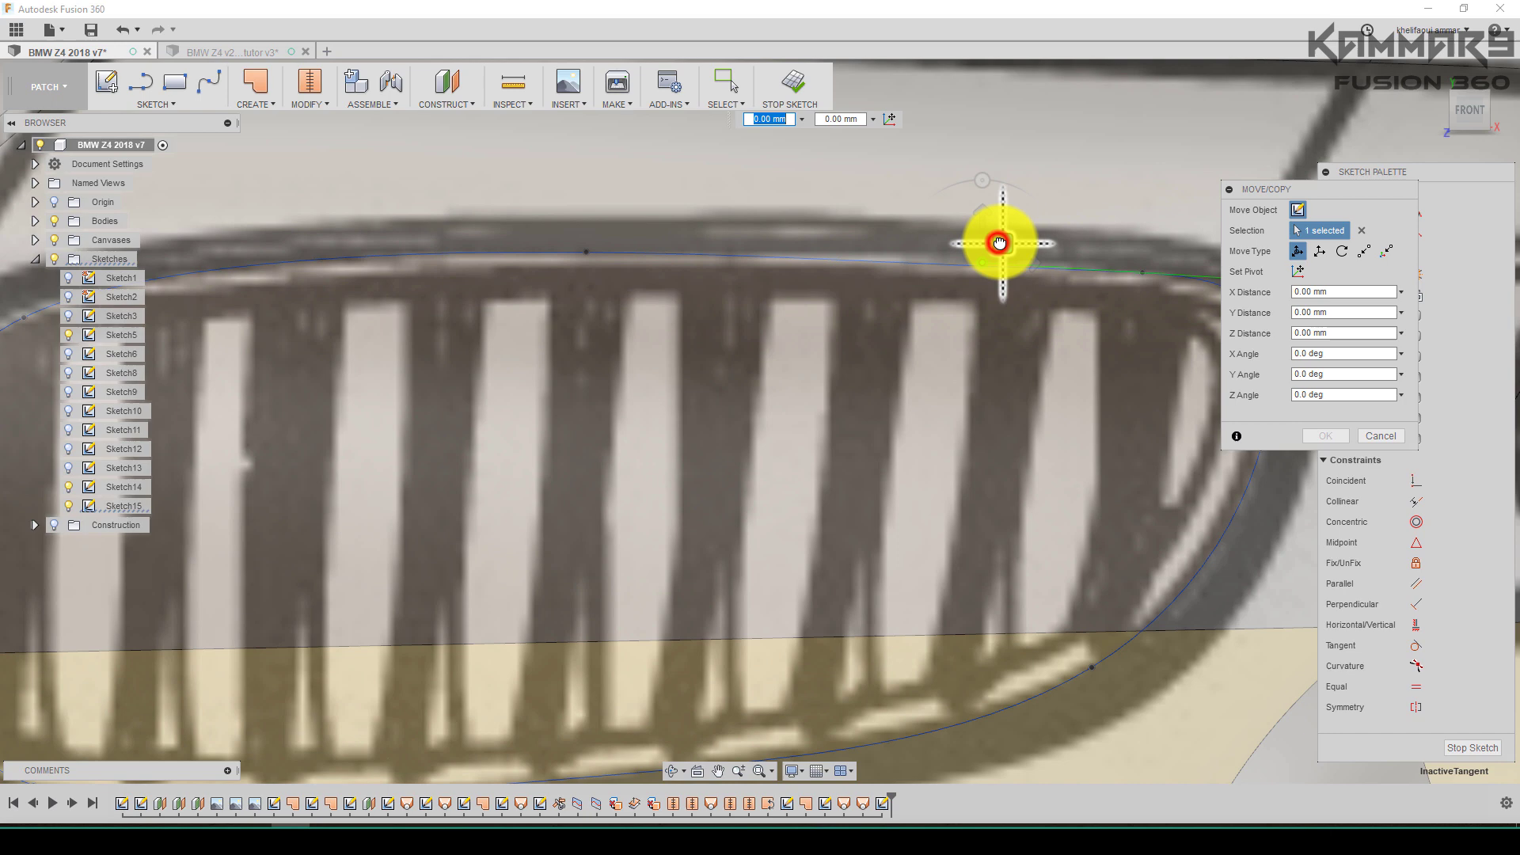
pyautogui.moveTo(997, 245); pyautogui.dragTo(1025, 237)
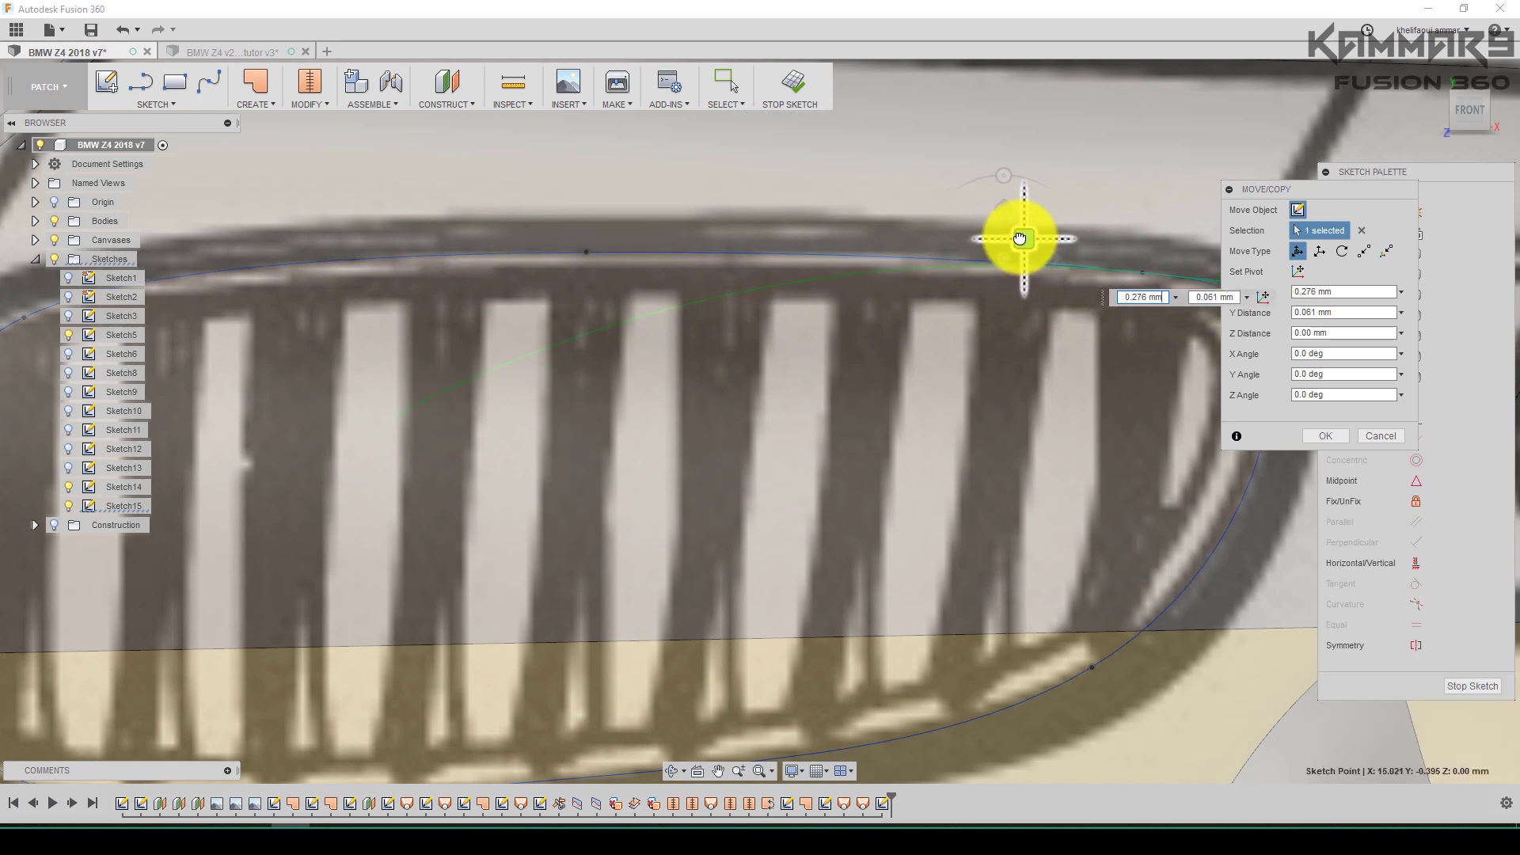
pyautogui.scroll(-5, 810, 364)
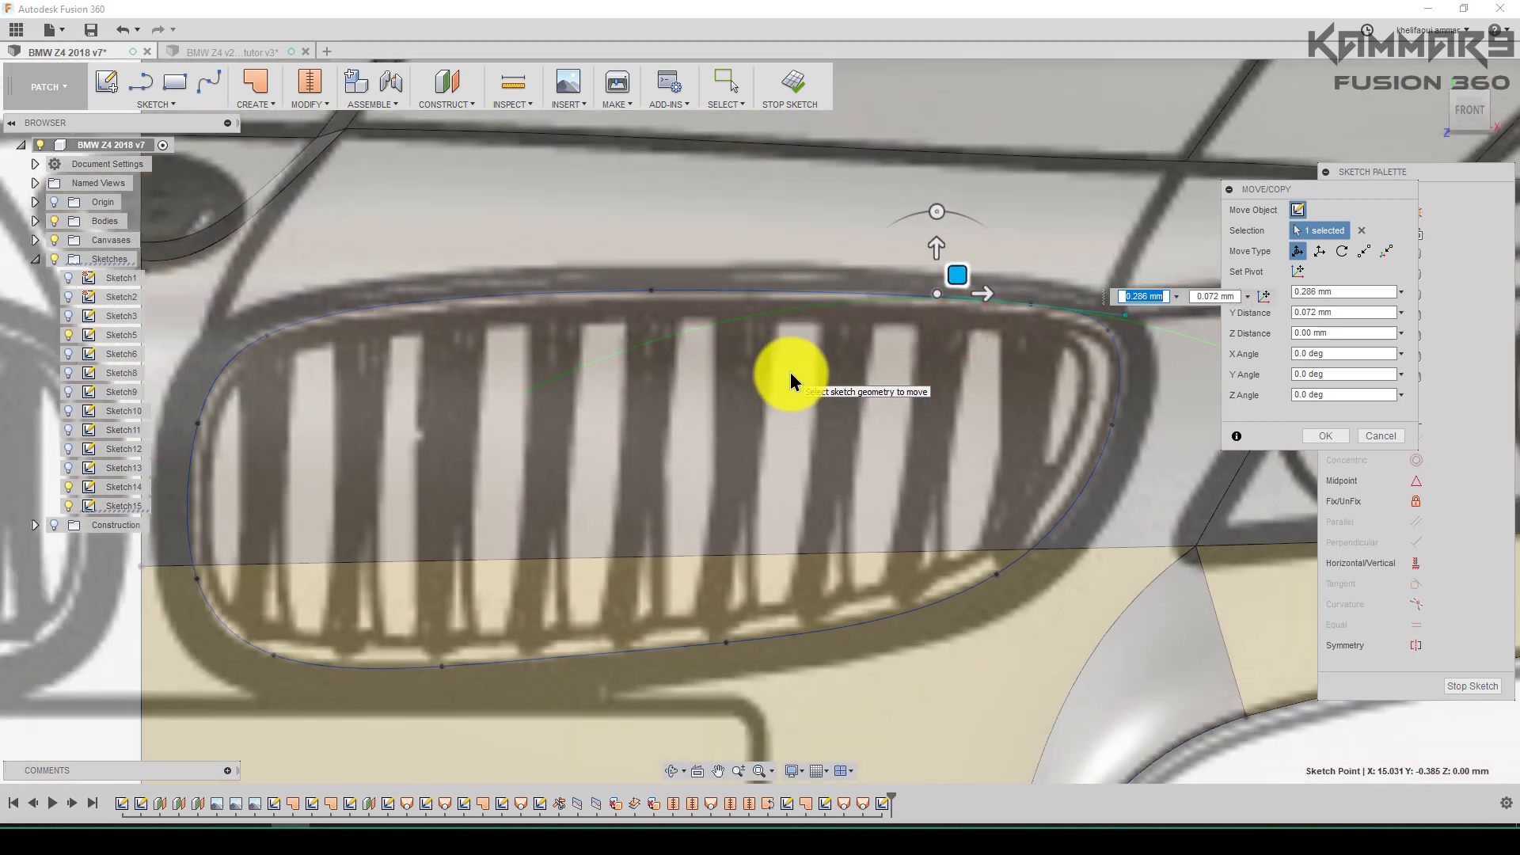
pyautogui.press('Return')
# Try moving the whole grille spline, back out twice, then start the Offset command
pyautogui.click(1057, 289)
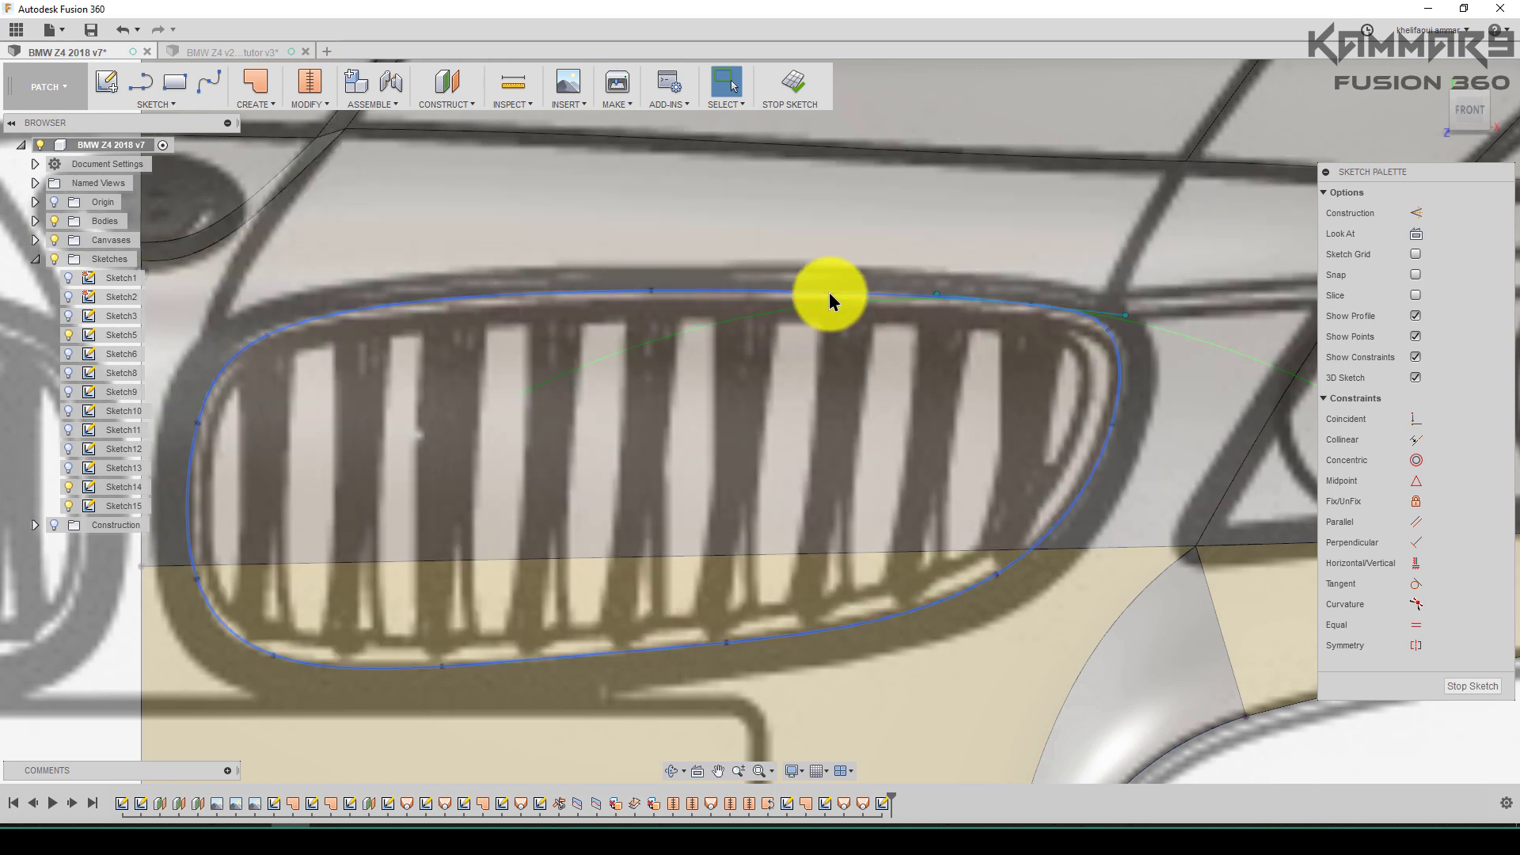
pyautogui.click(653, 291)
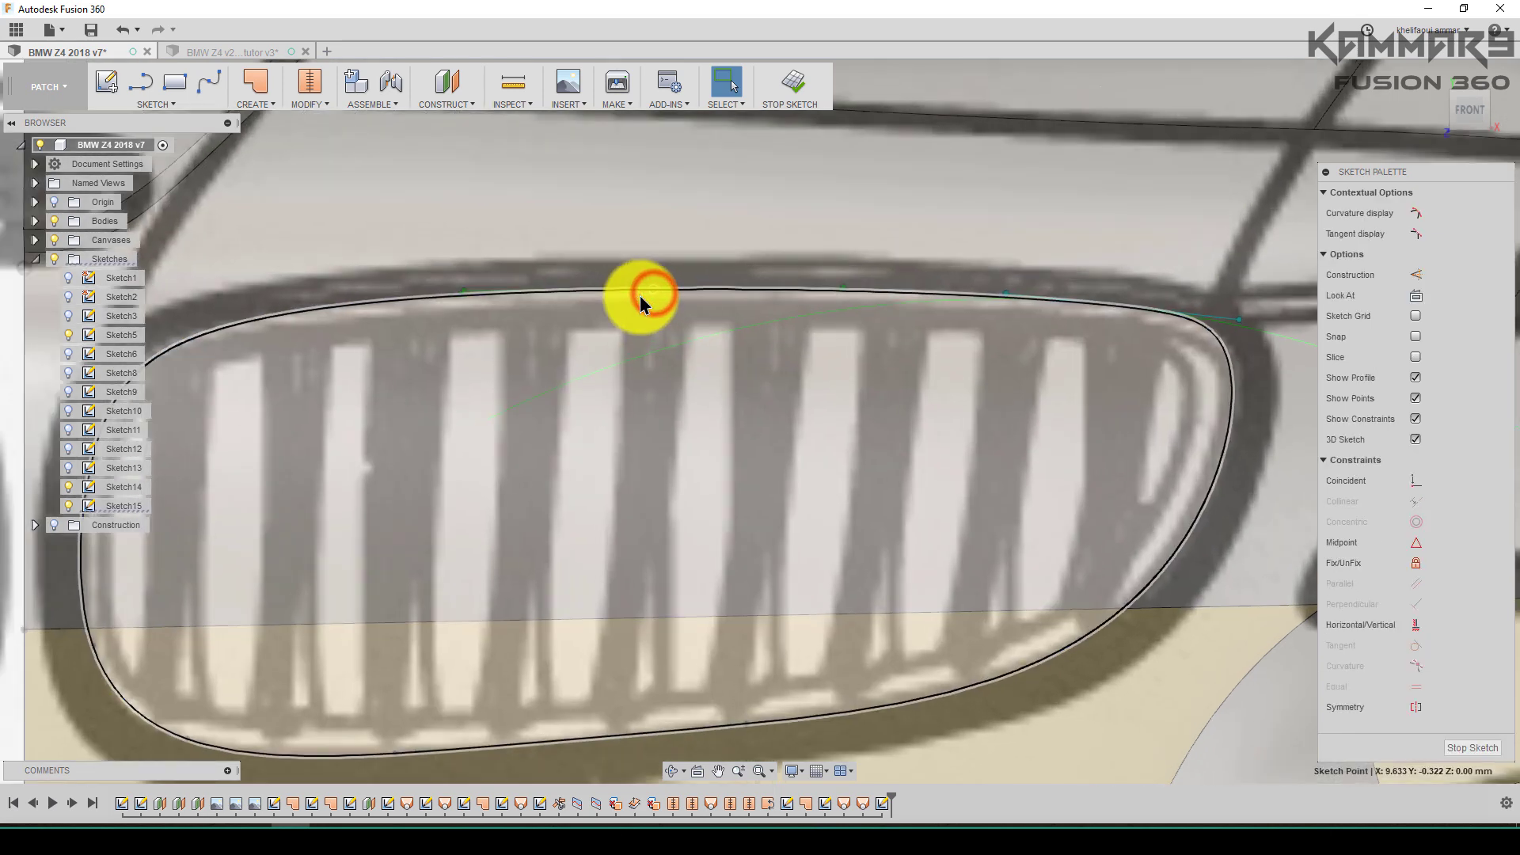
pyautogui.scroll(5, 641, 296)
pyautogui.press('m')
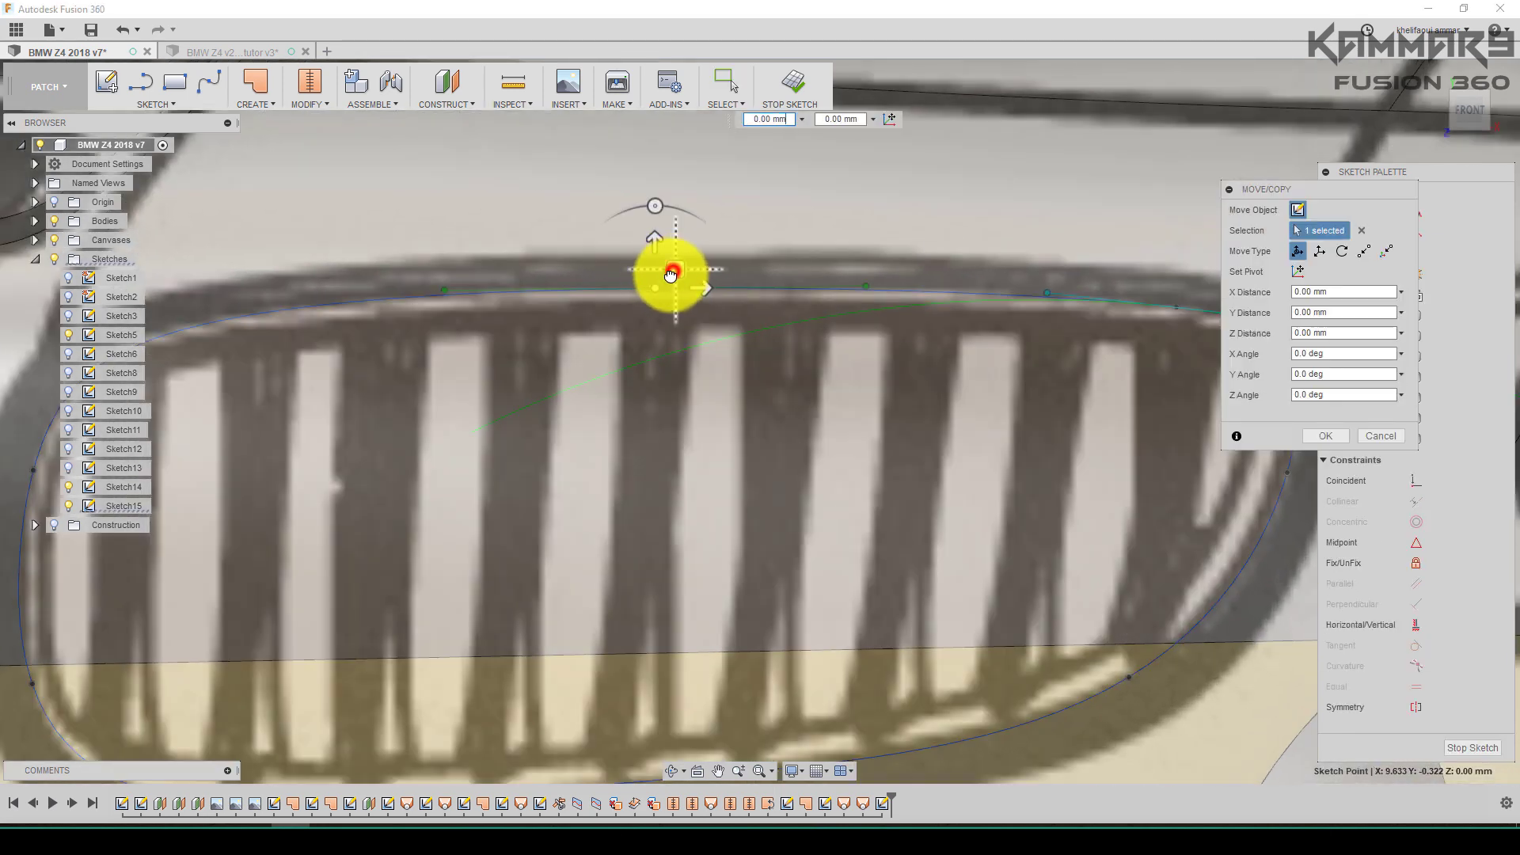
pyautogui.moveTo(670, 273); pyautogui.dragTo(669, 281)
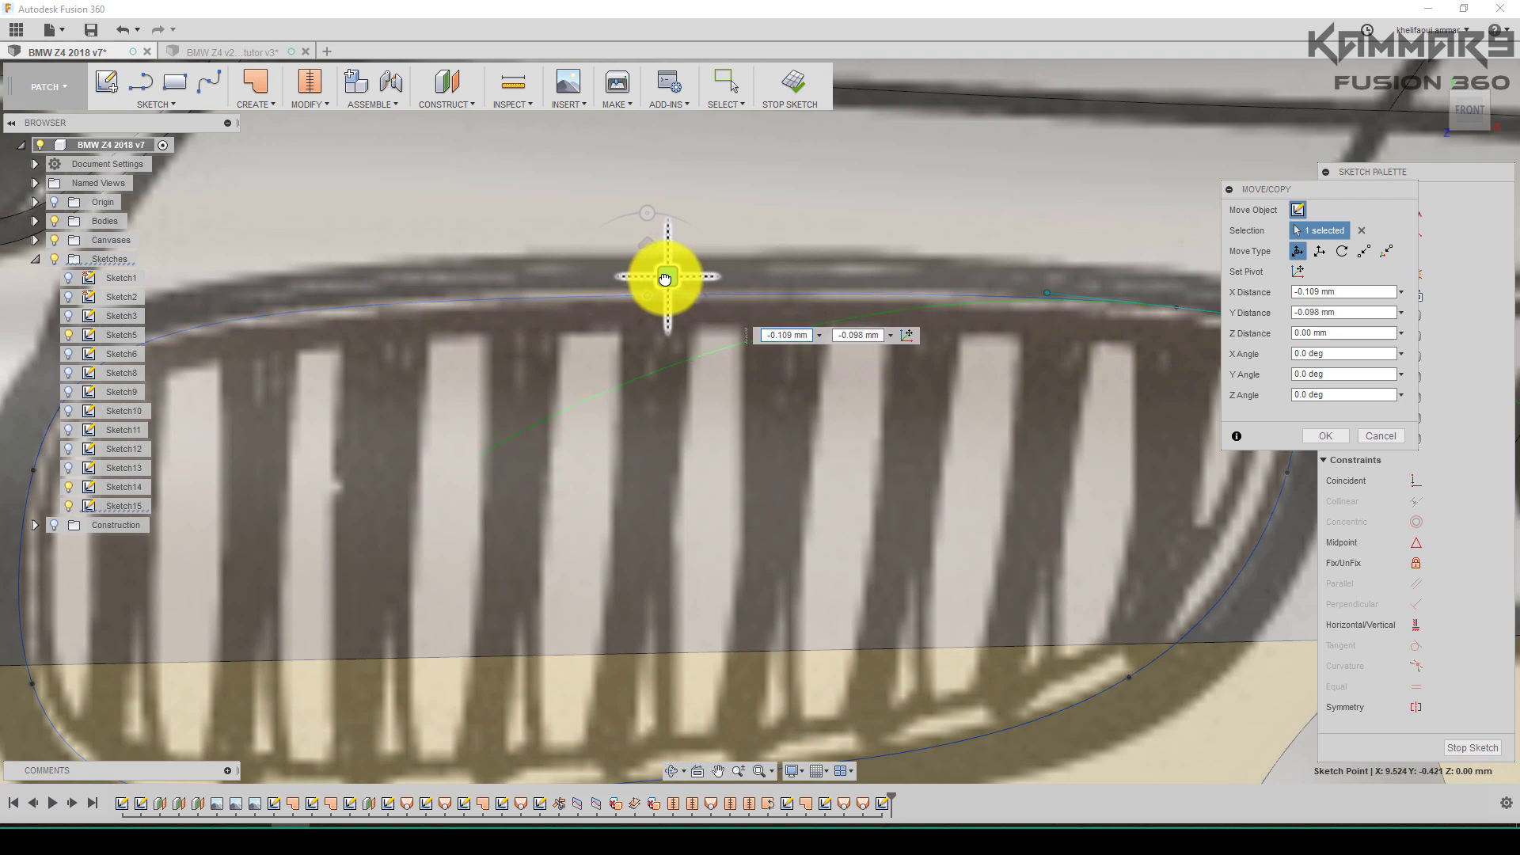
pyautogui.press('Return')
pyautogui.press('Escape')
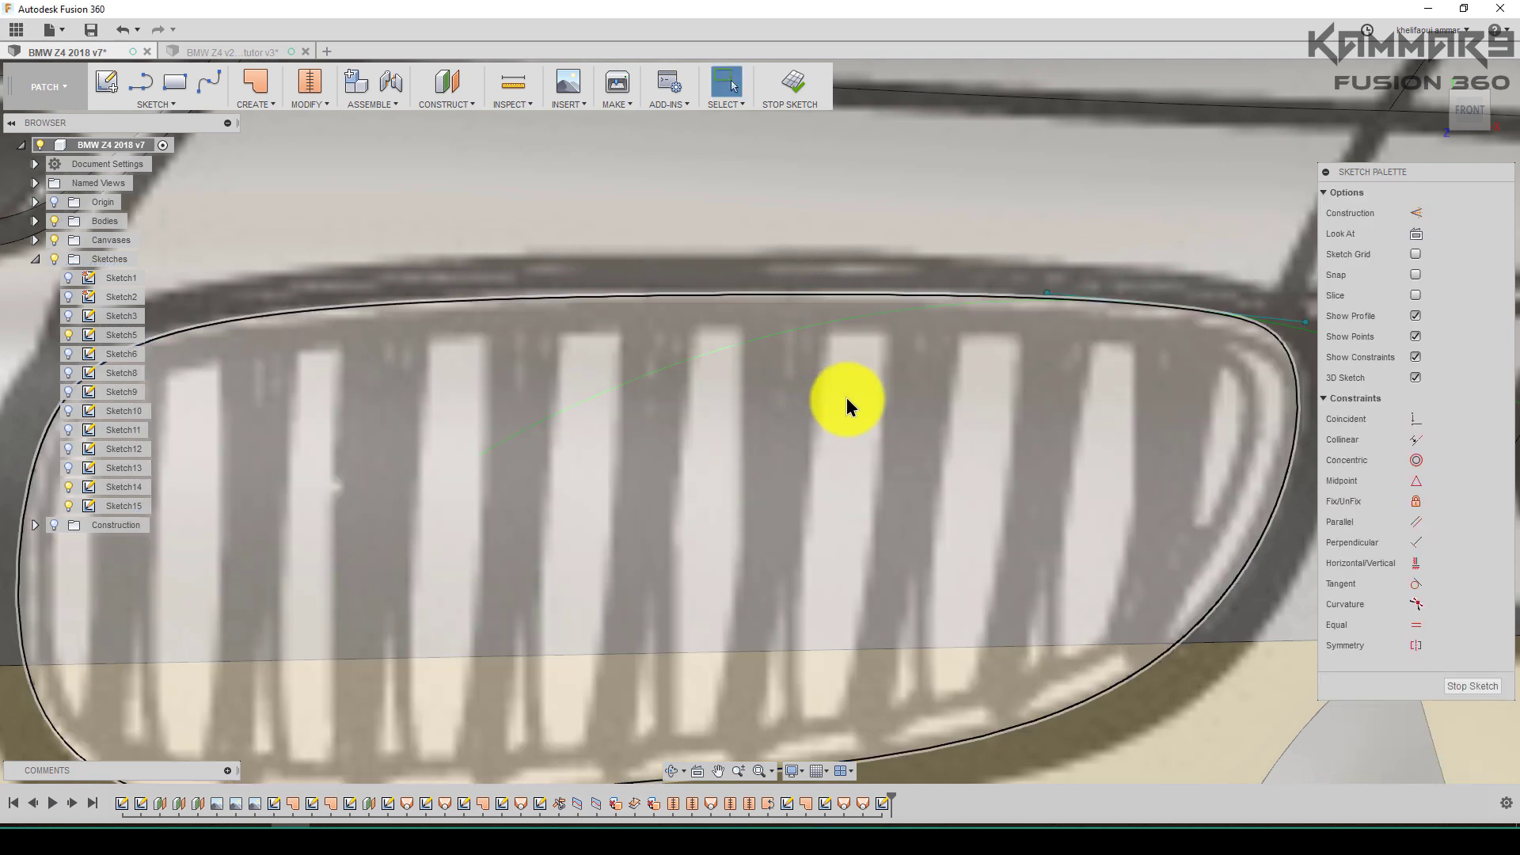
pyautogui.scroll(-2, 847, 398)
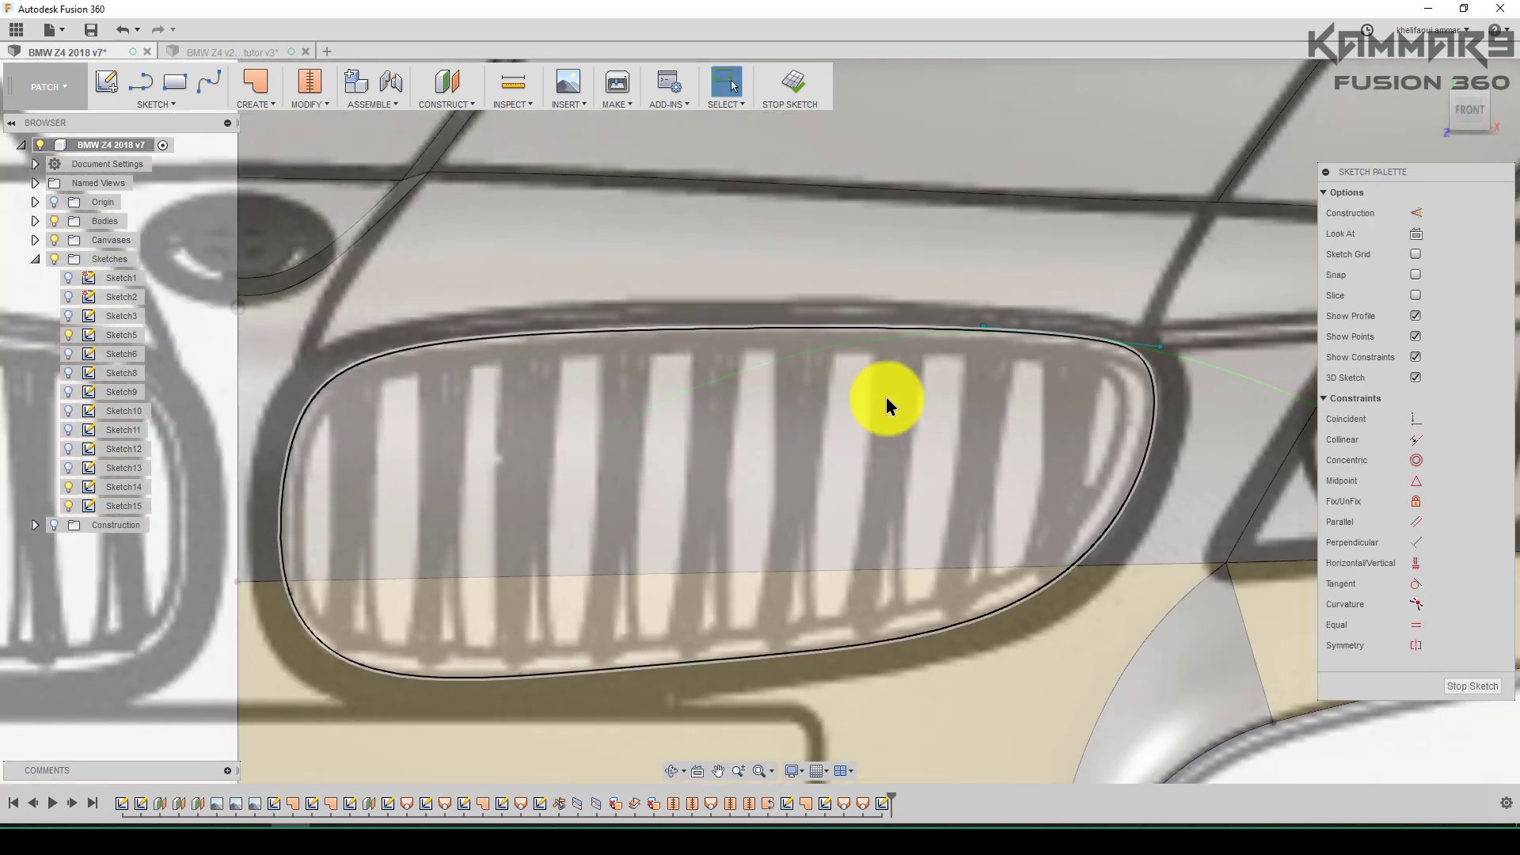
pyautogui.click(499, 345)
pyautogui.scroll(2, 993, 453)
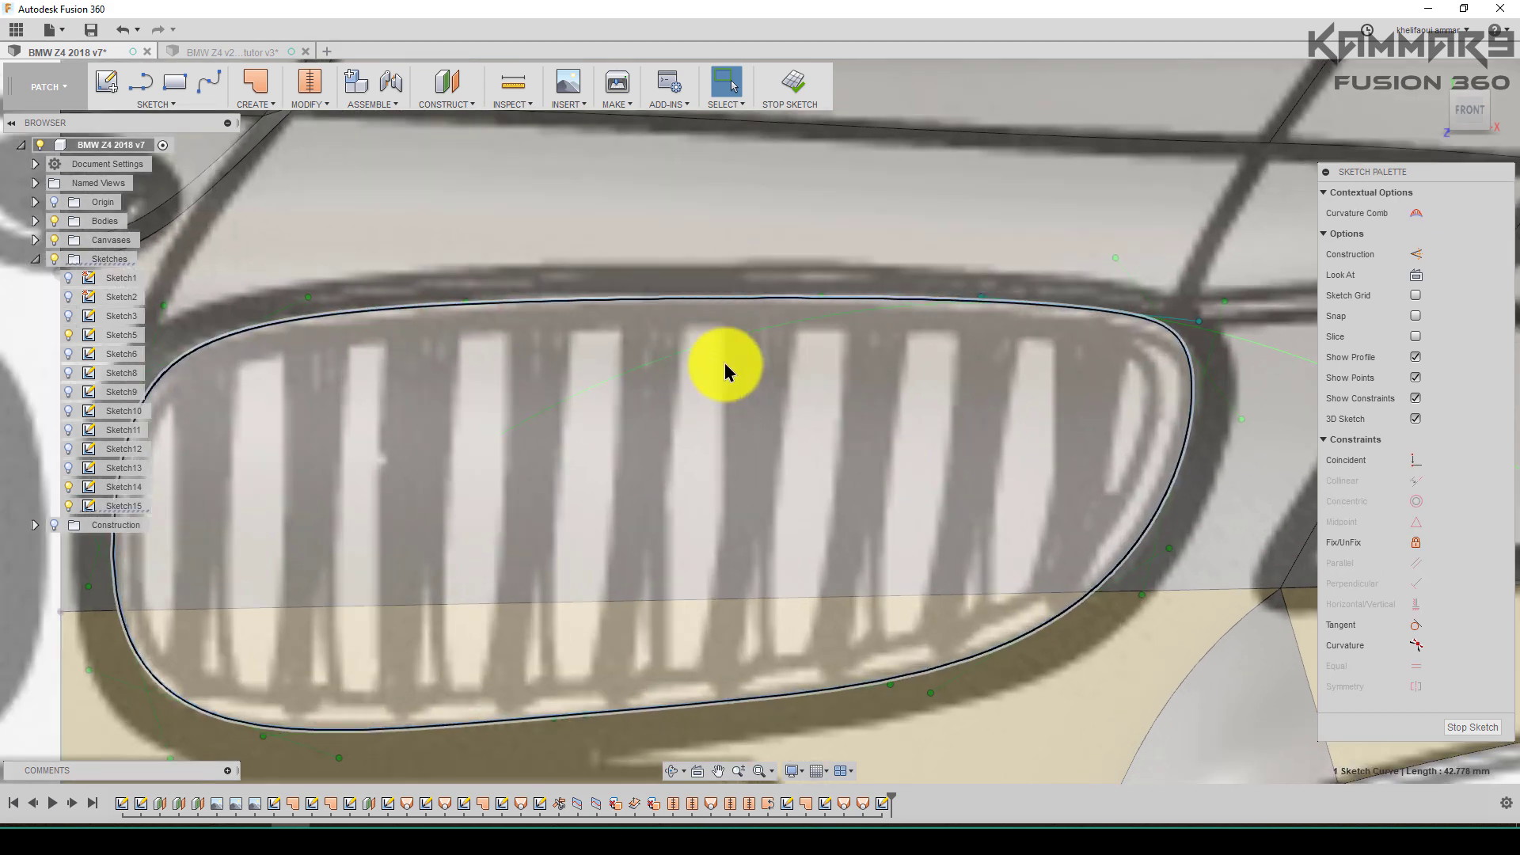
pyautogui.scroll(-2, 1090, 443)
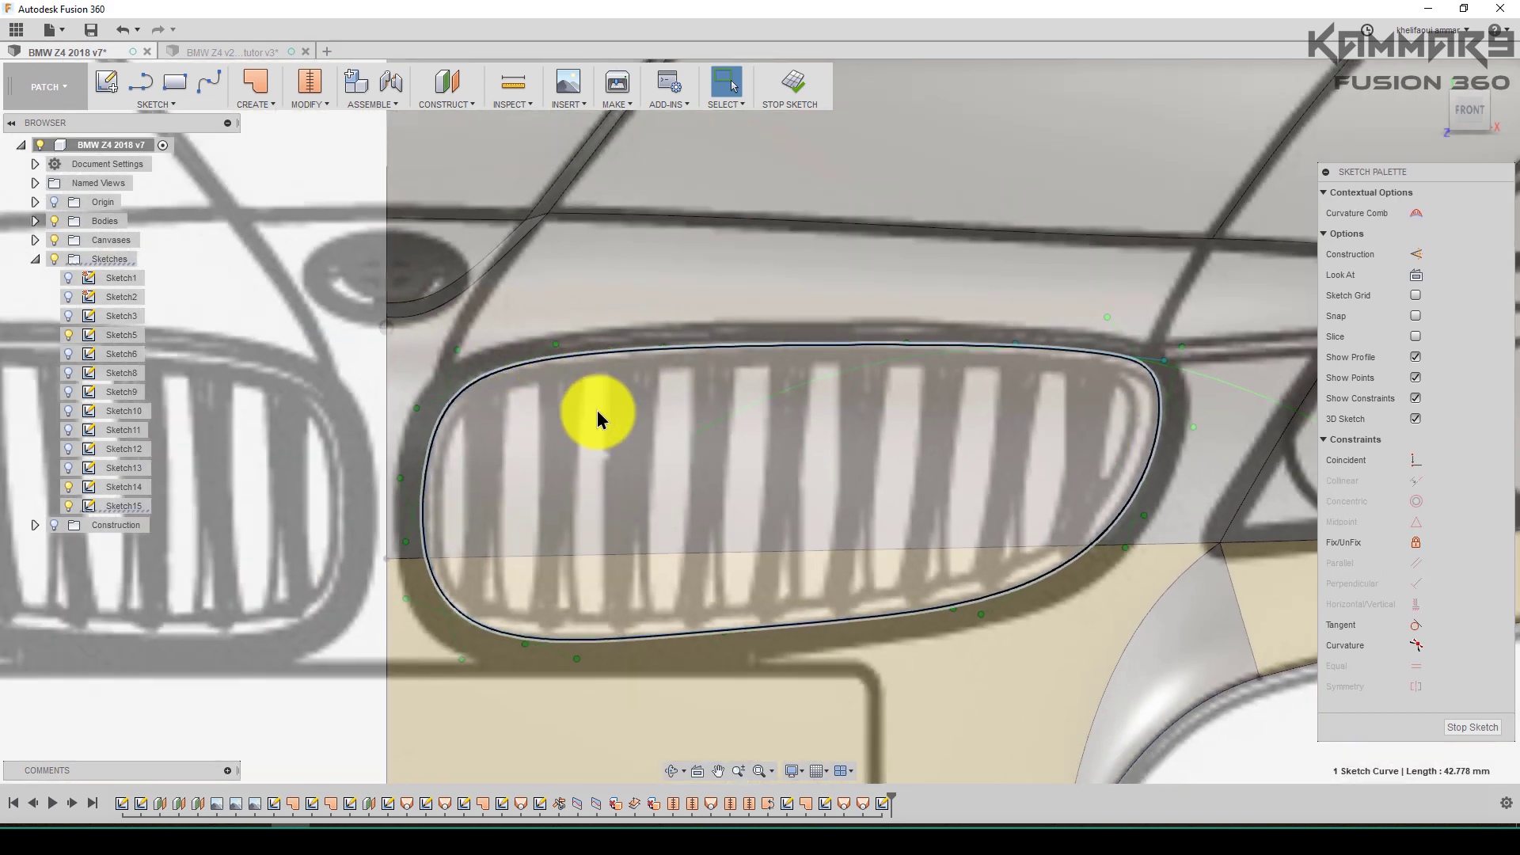
pyautogui.press('m')
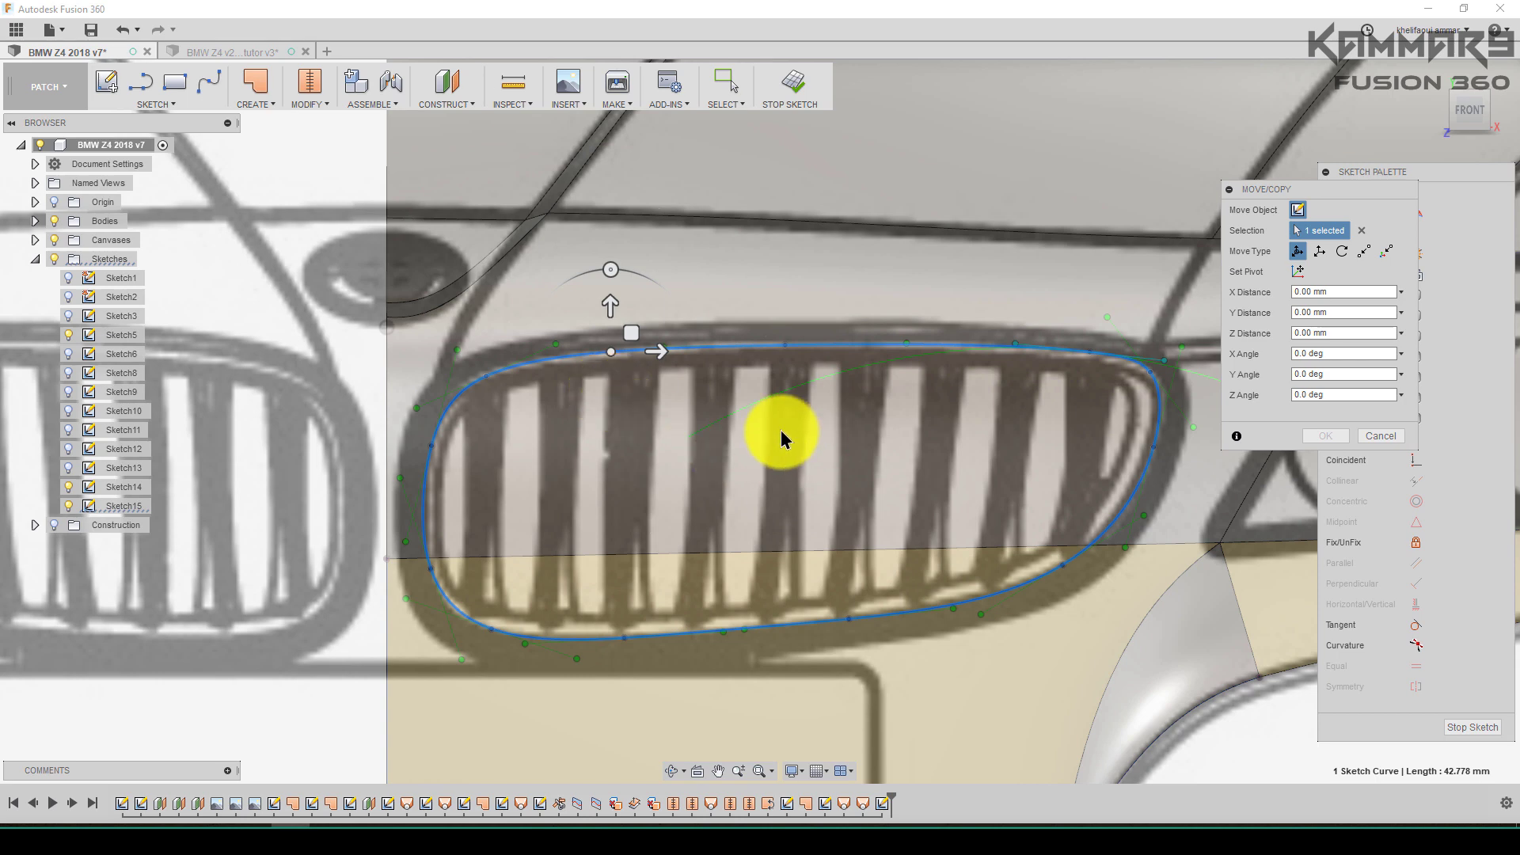
pyautogui.press('Escape')
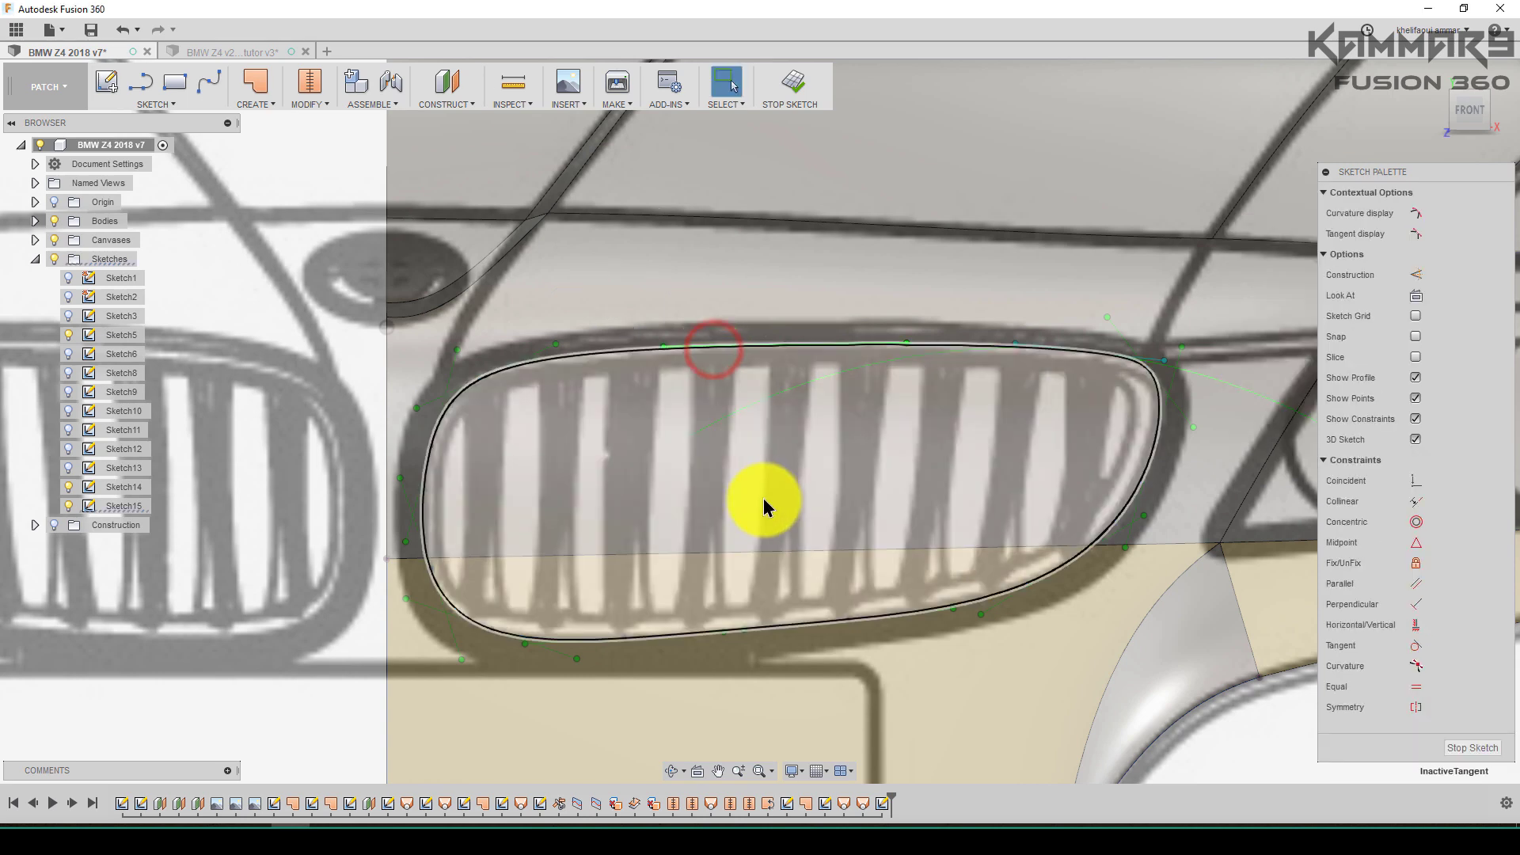
pyautogui.press('o')
pyautogui.scroll(-1, 783, 410)
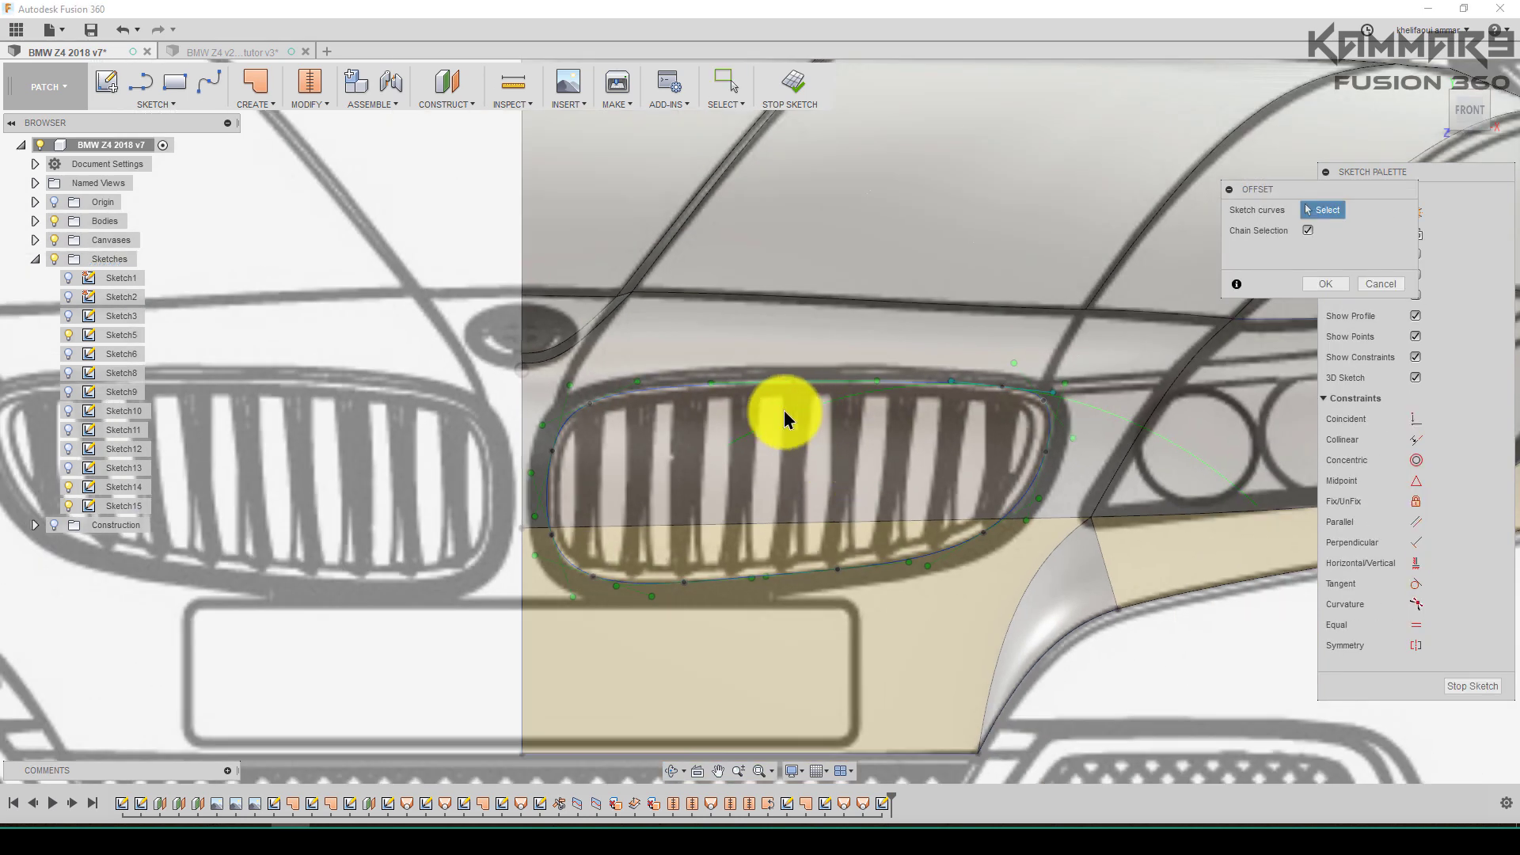
pyautogui.scroll(2, 749, 392)
# Offset the grille spline outward by 0.55 mm and confirm the new curve
pyautogui.click(629, 378)
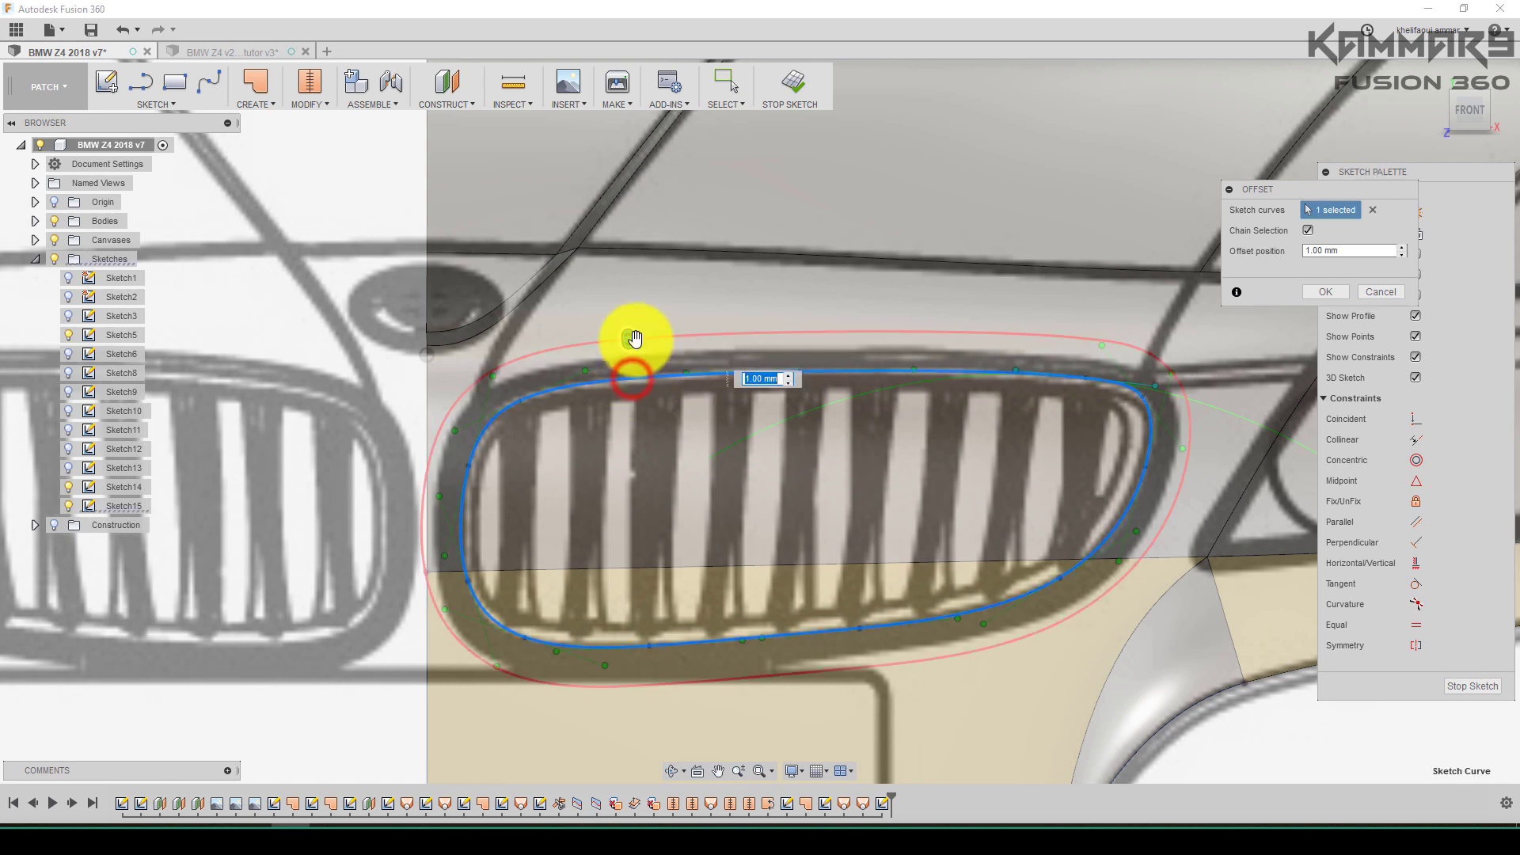
pyautogui.moveTo(628, 340); pyautogui.dragTo(628, 357)
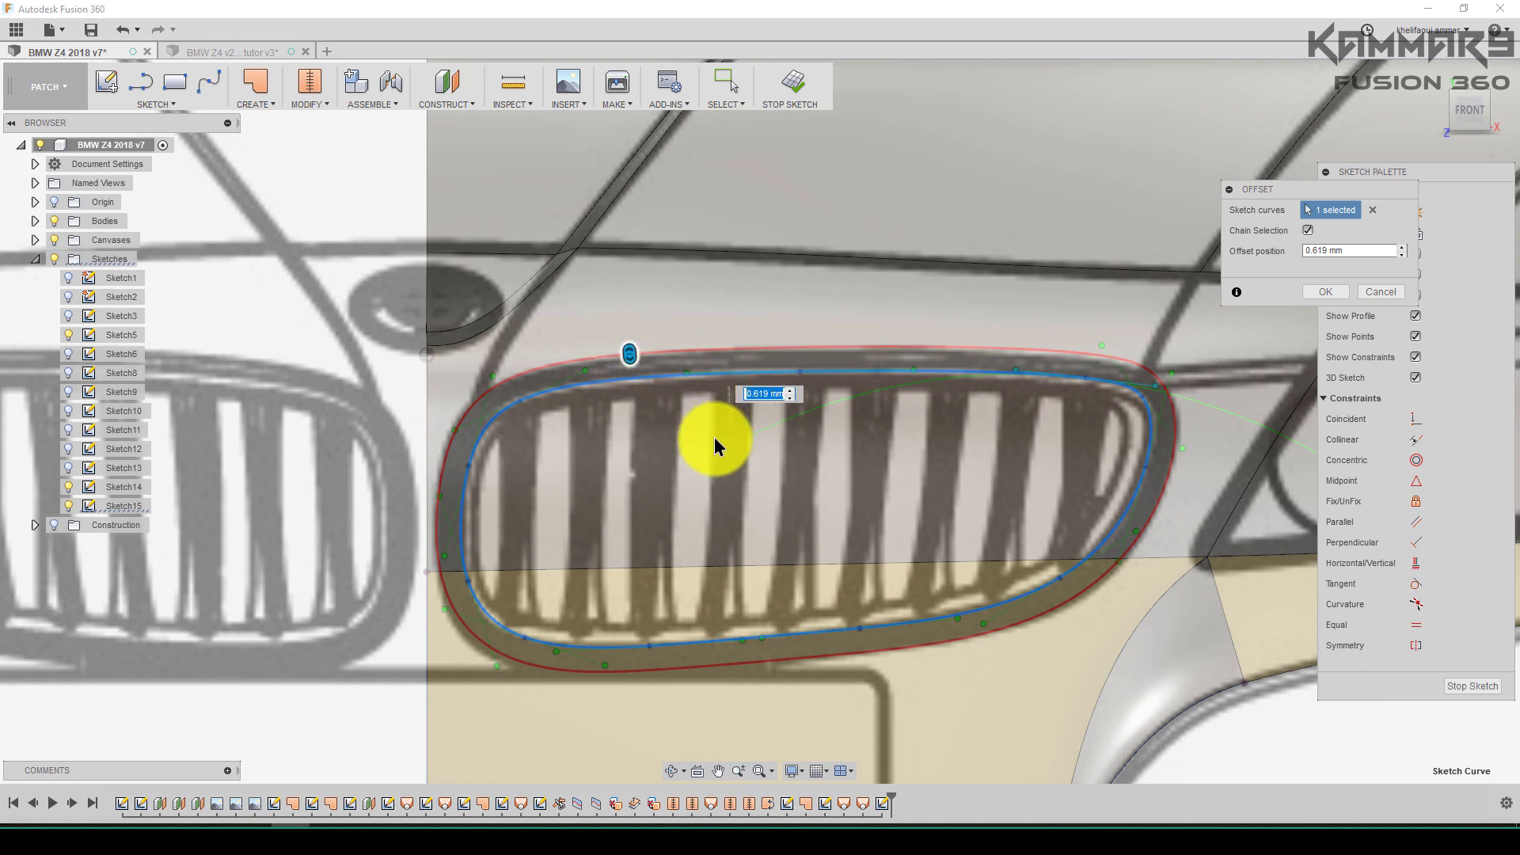
pyautogui.write('0.5')
pyautogui.press('Return')
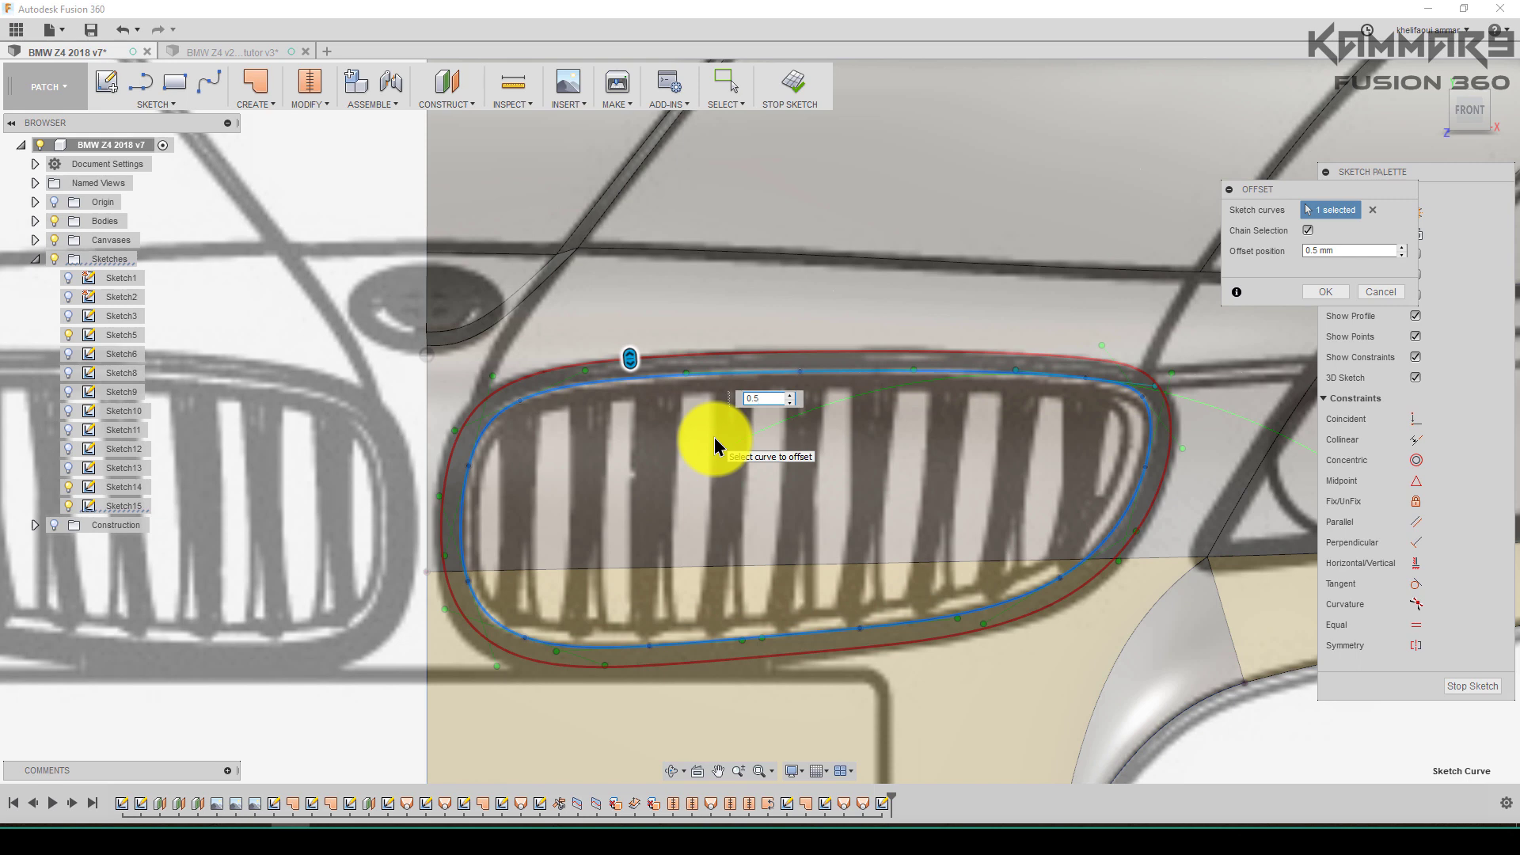
pyautogui.write('5')
pyautogui.press('Return')
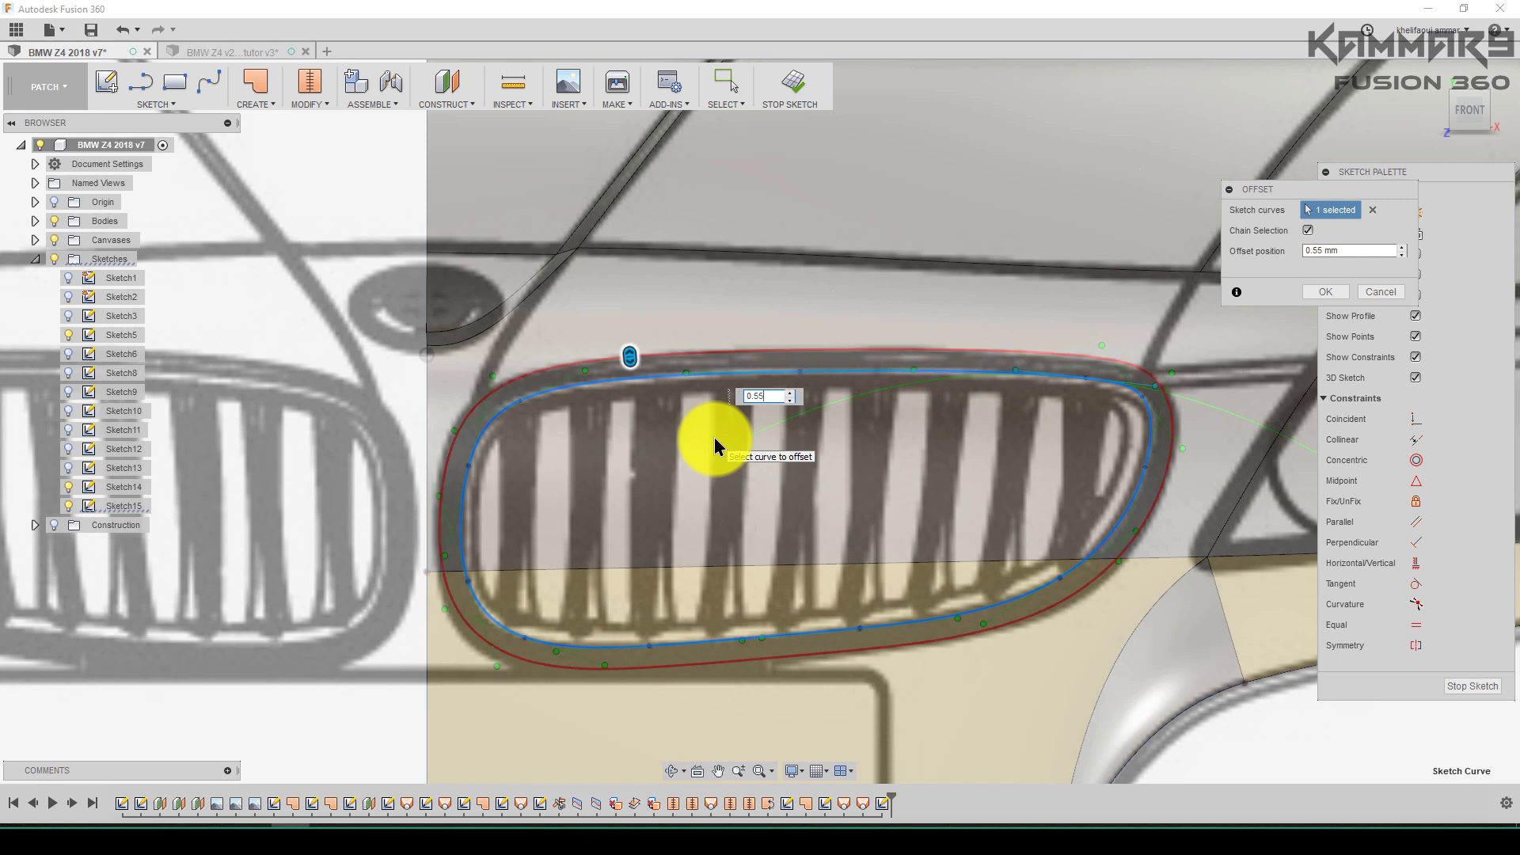
pyautogui.press('Return')
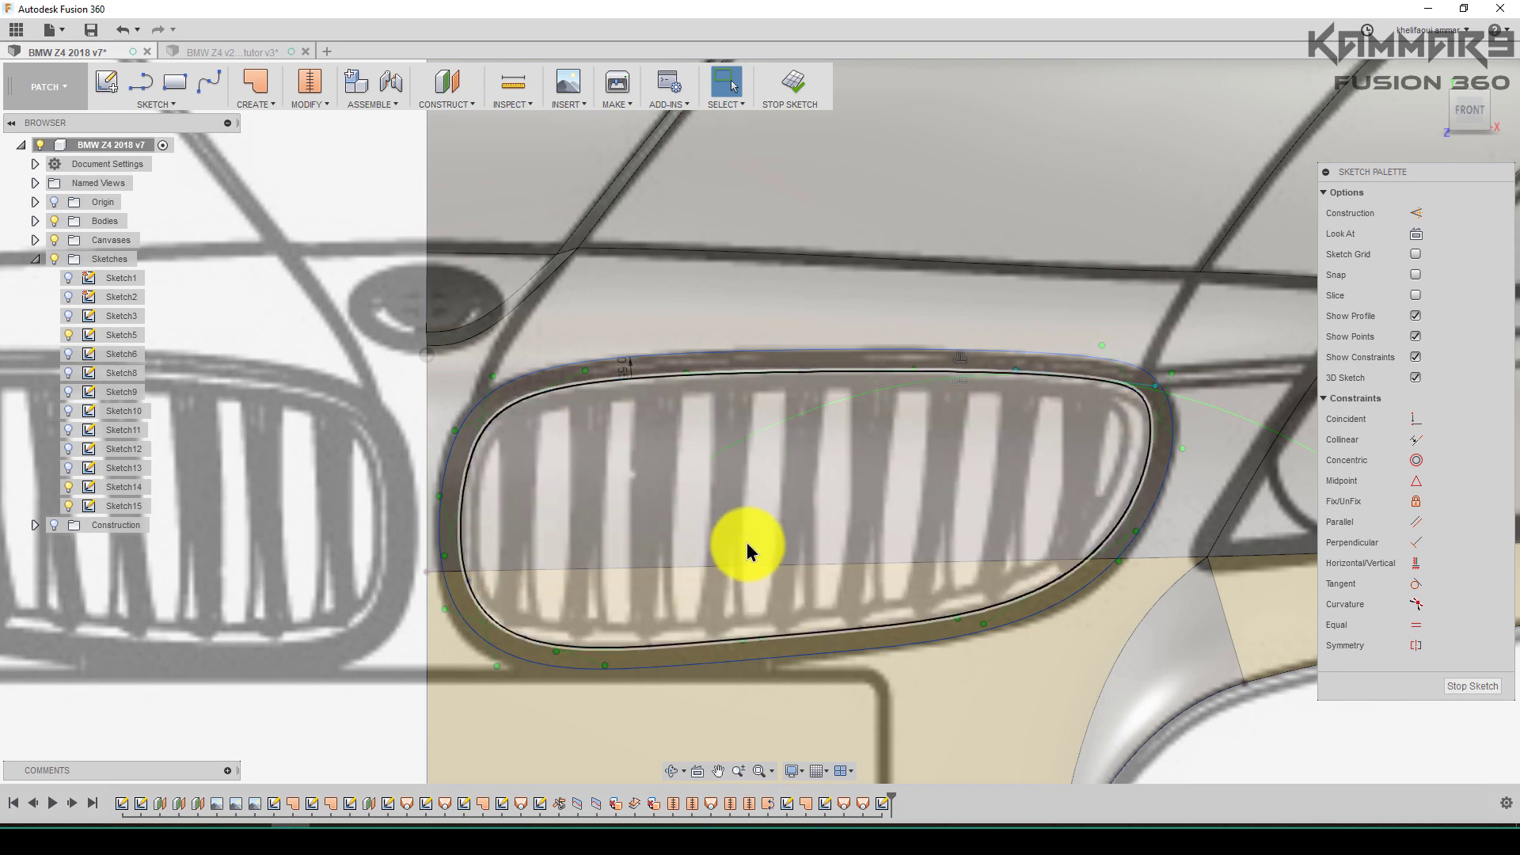
pyautogui.scroll(-2, 748, 543)
pyautogui.scroll(-2, 841, 492)
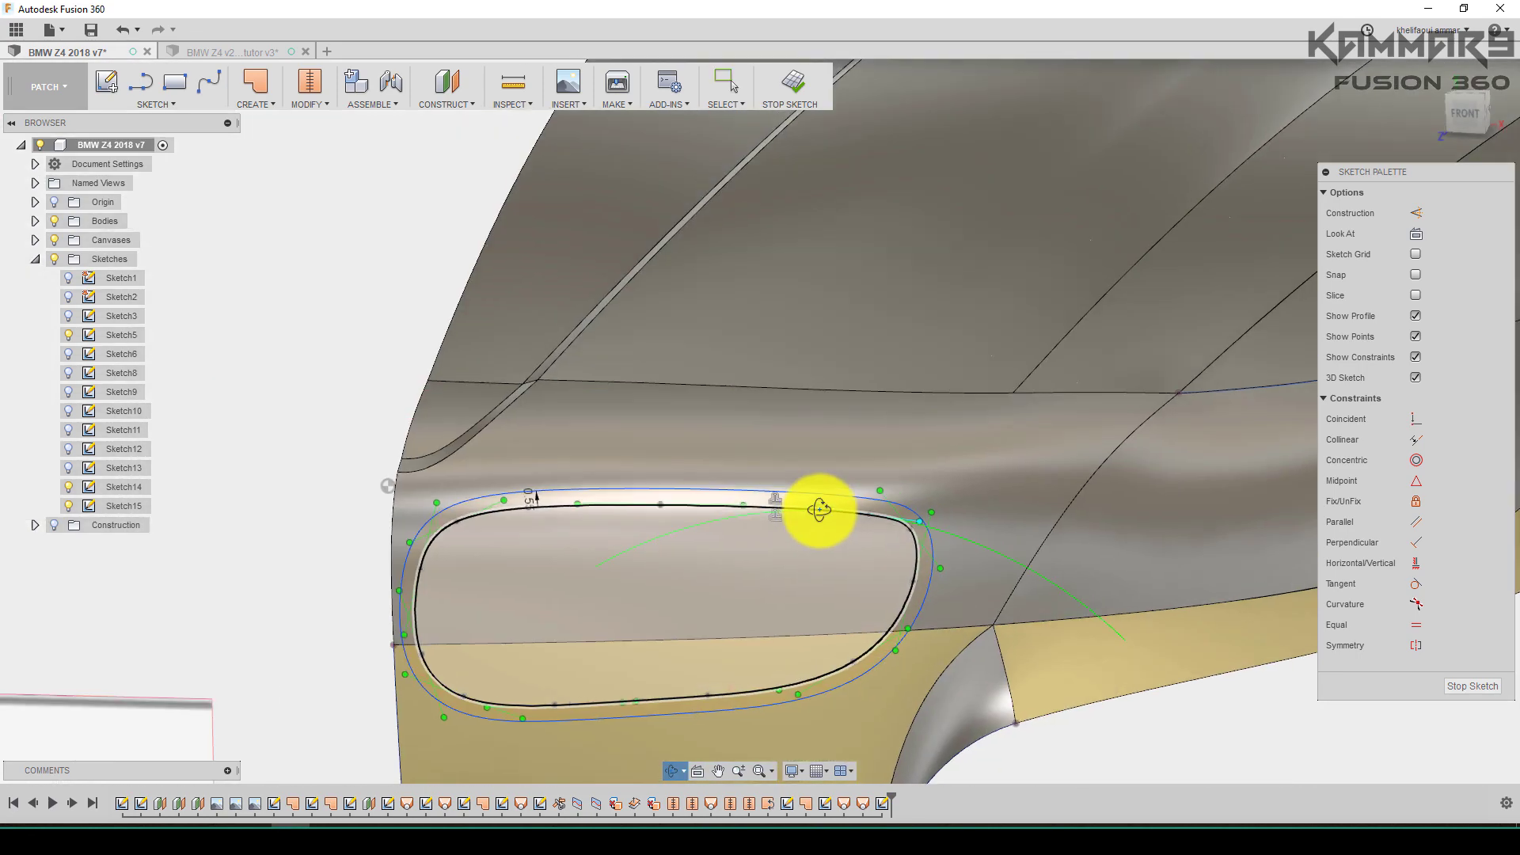
pyautogui.scroll(-2, 742, 551)
pyautogui.scroll(-2, 755, 552)
pyautogui.scroll(2, 714, 585)
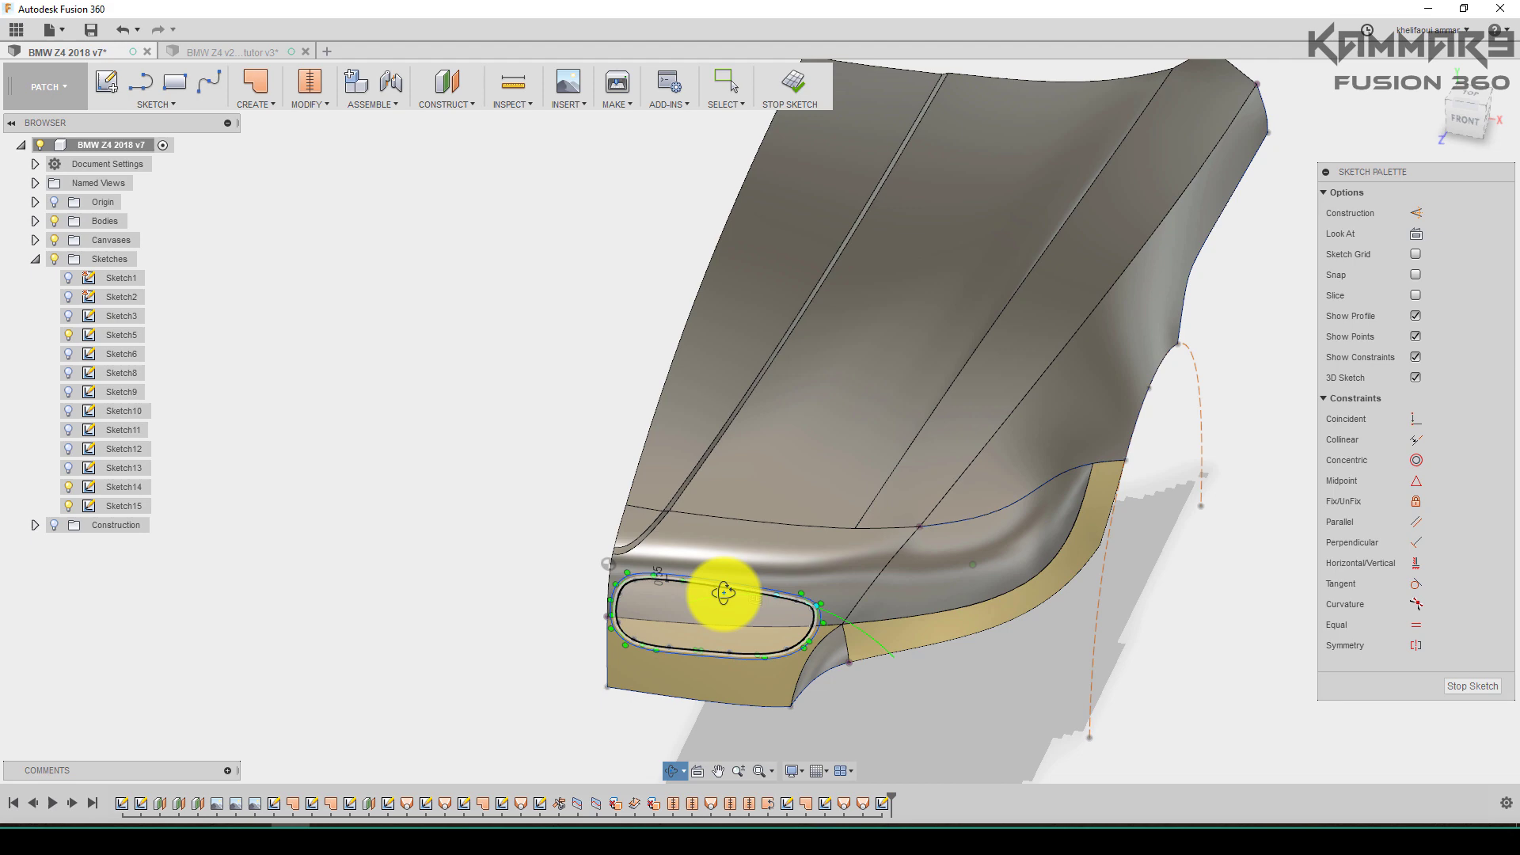
pyautogui.scroll(2, 663, 607)
pyautogui.scroll(2, 663, 606)
pyautogui.scroll(2, 665, 610)
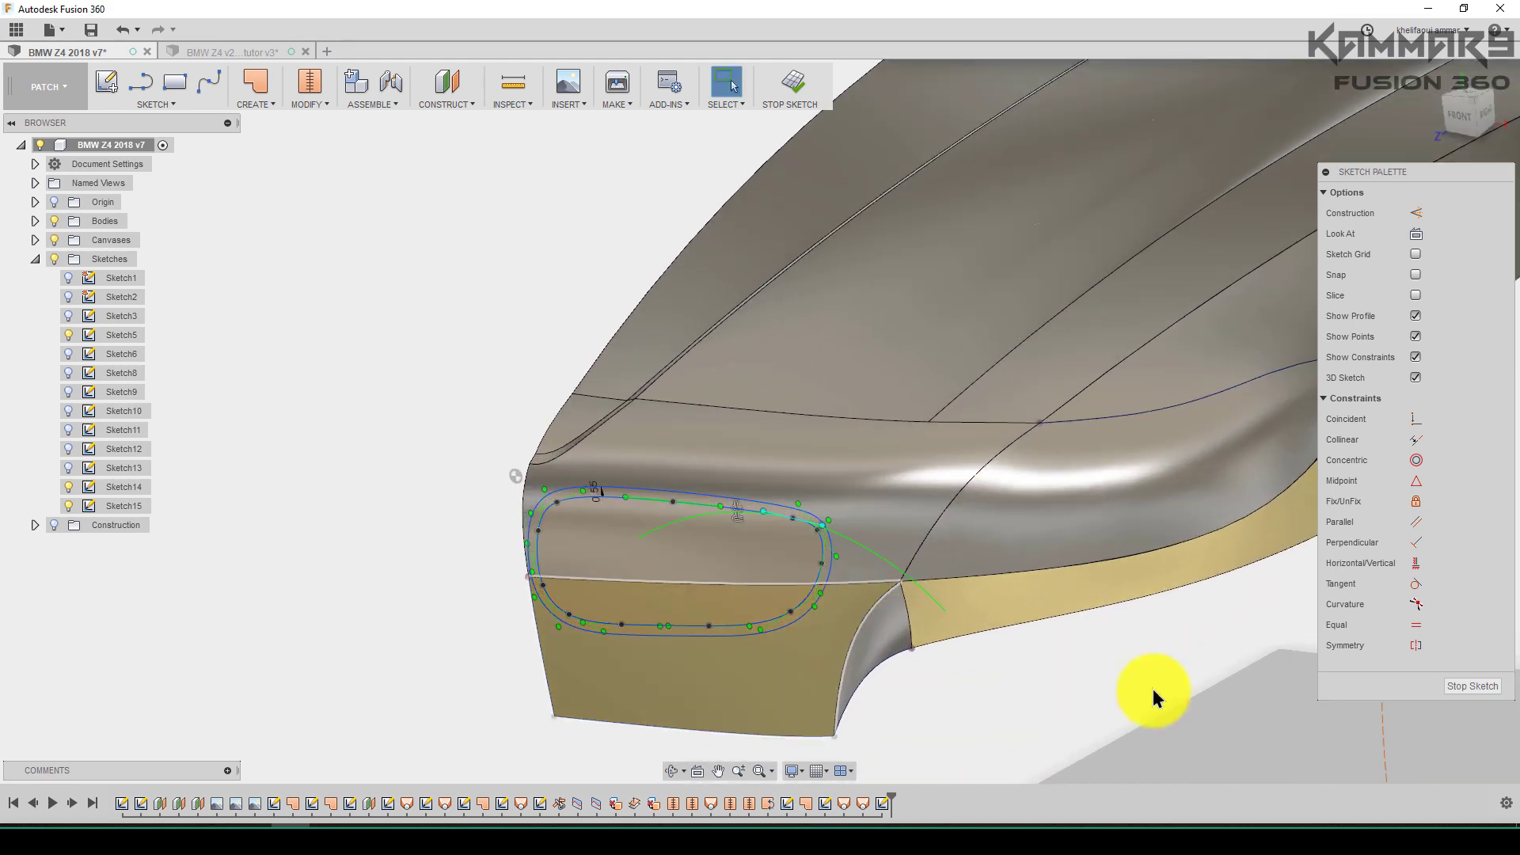
# Finish the grille sketch and orbit to a front-right view of the body
pyautogui.click(1474, 685)
pyautogui.click(1077, 677)
pyautogui.moveTo(752, 595)
pyautogui.keyDown('shift'); pyautogui.mouseDown(button='middle')
pyautogui.moveTo(737, 577)
pyautogui.moveTo(516, 551)
pyautogui.mouseUp(button='middle'); pyautogui.keyUp('shift')
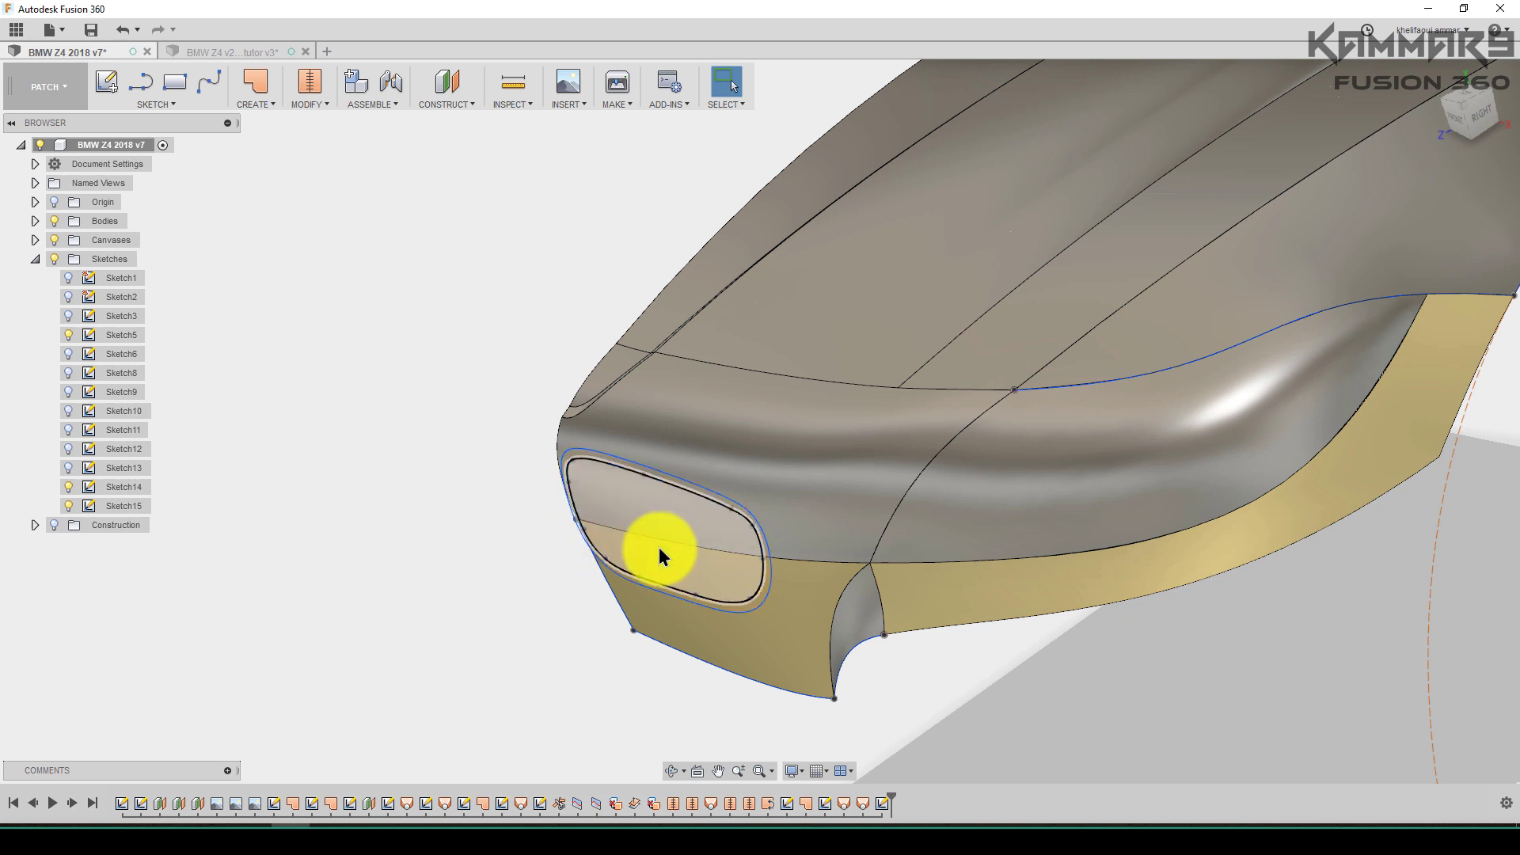
pyautogui.keyDown('shift'); pyautogui.moveTo(655, 596); pyautogui.dragTo(662, 606, button='middle'); pyautogui.keyUp('shift')
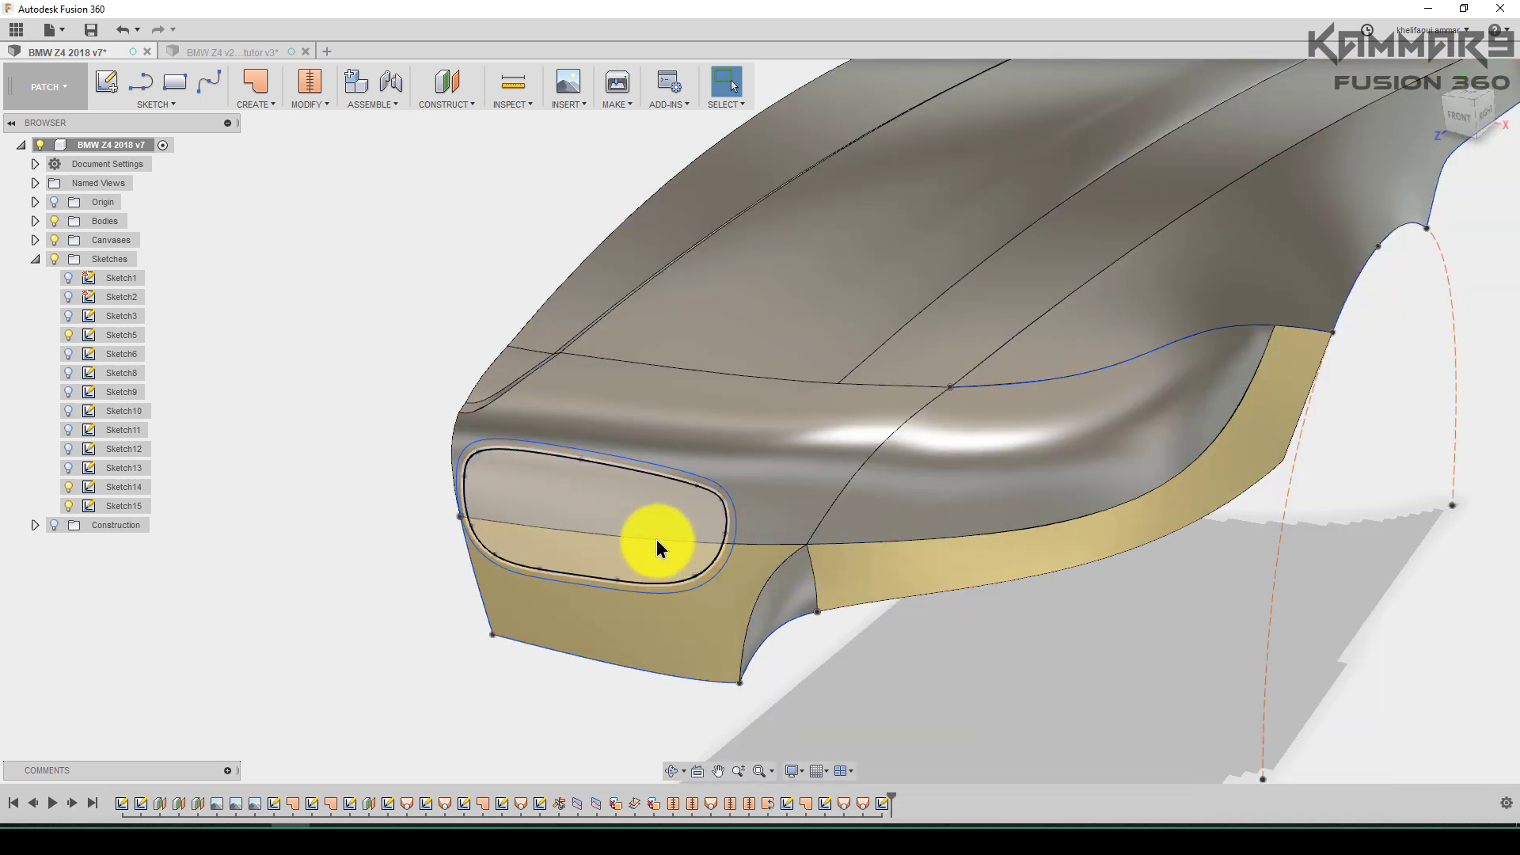
pyautogui.keyDown('shift'); pyautogui.moveTo(658, 547); pyautogui.dragTo(678, 532, button='middle'); pyautogui.keyUp('shift')
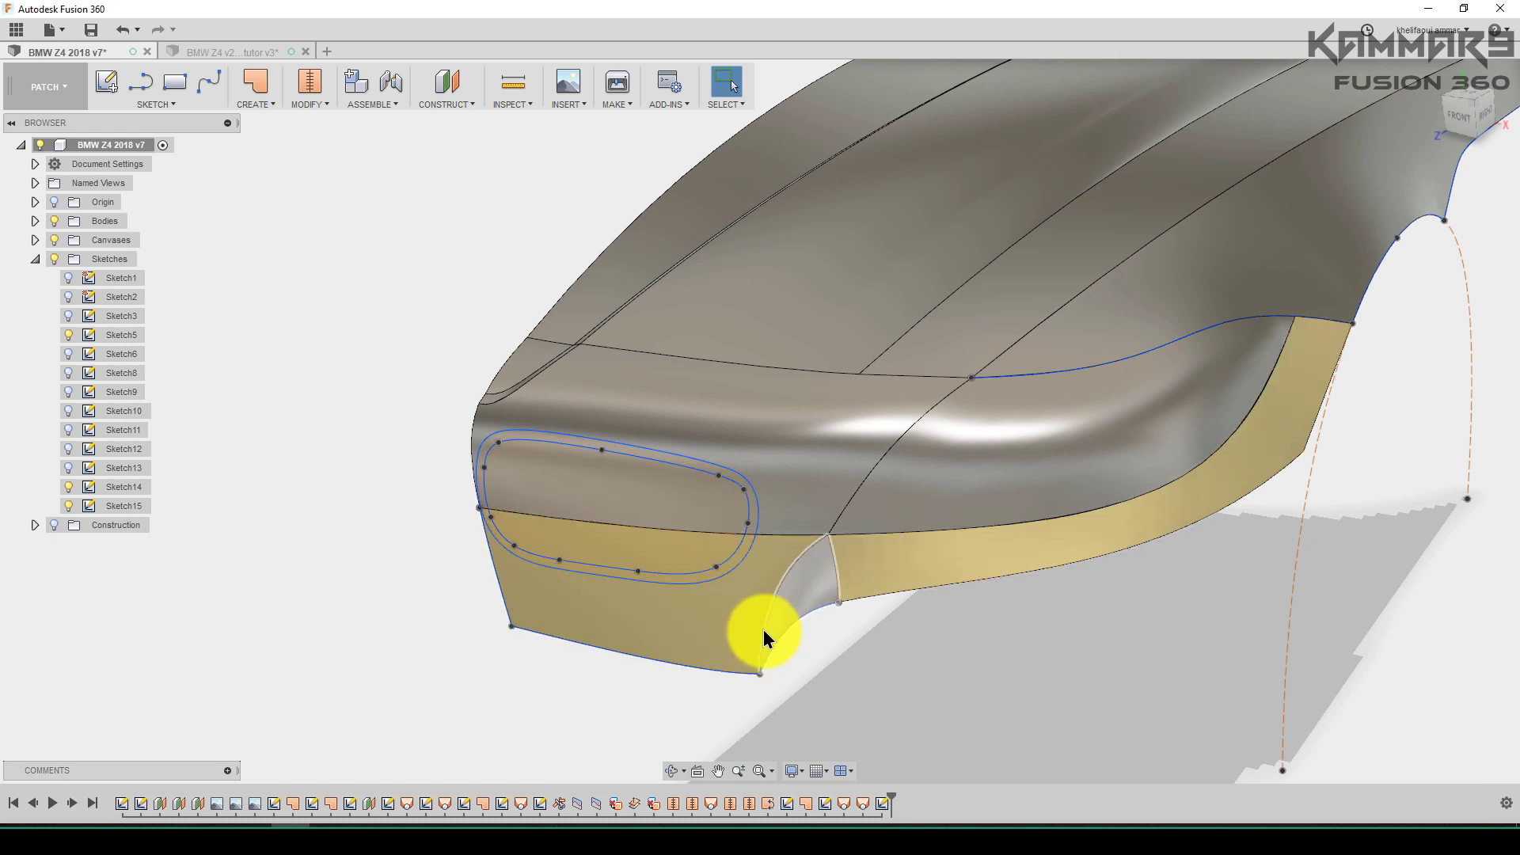
# Delete Feature1 from the design timeline
pyautogui.click(767, 800)
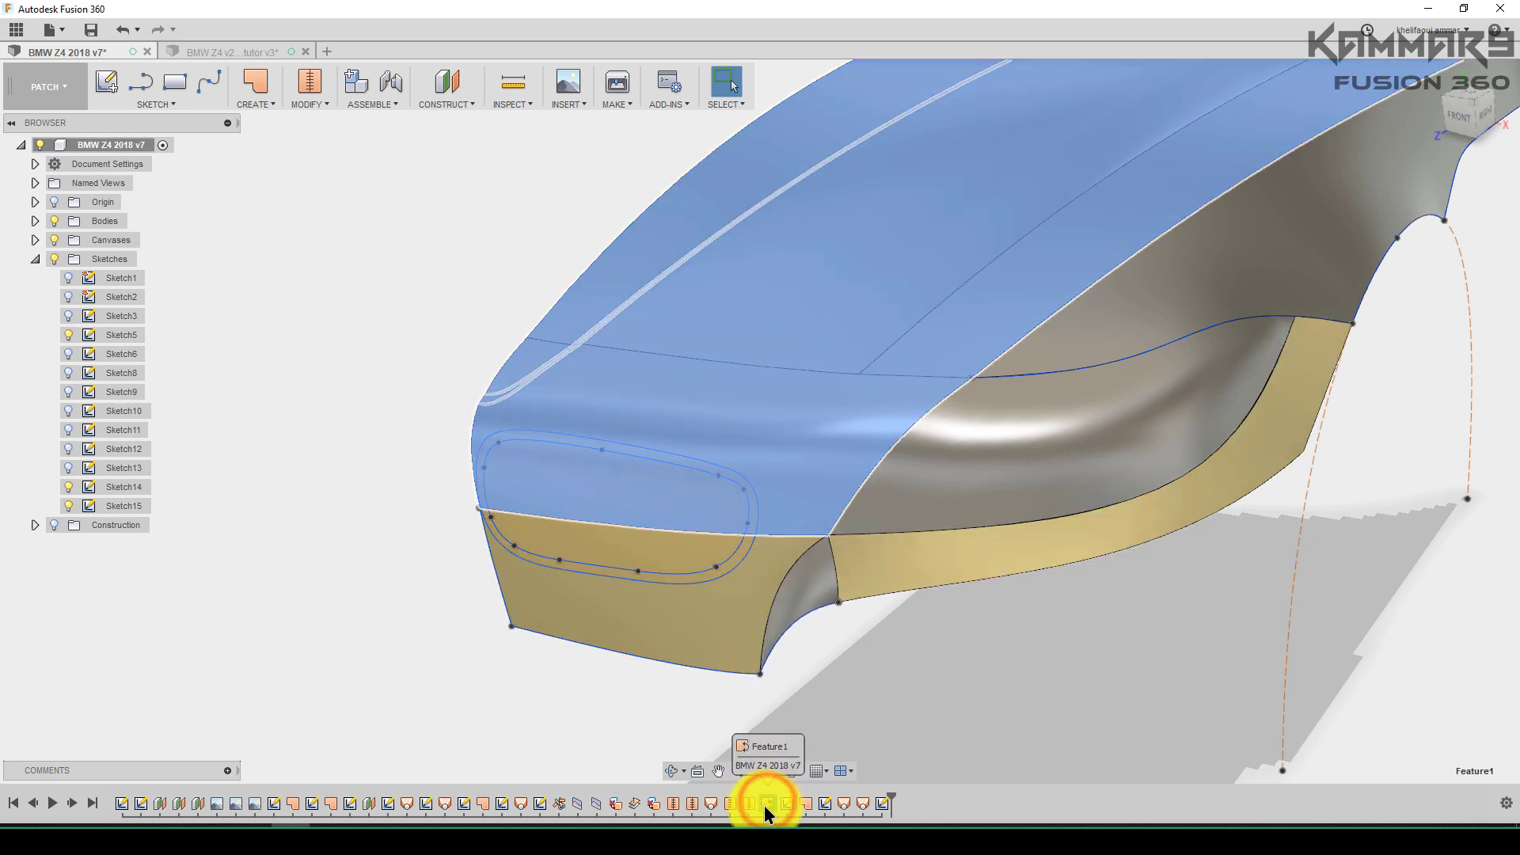
pyautogui.rightClick(764, 803)
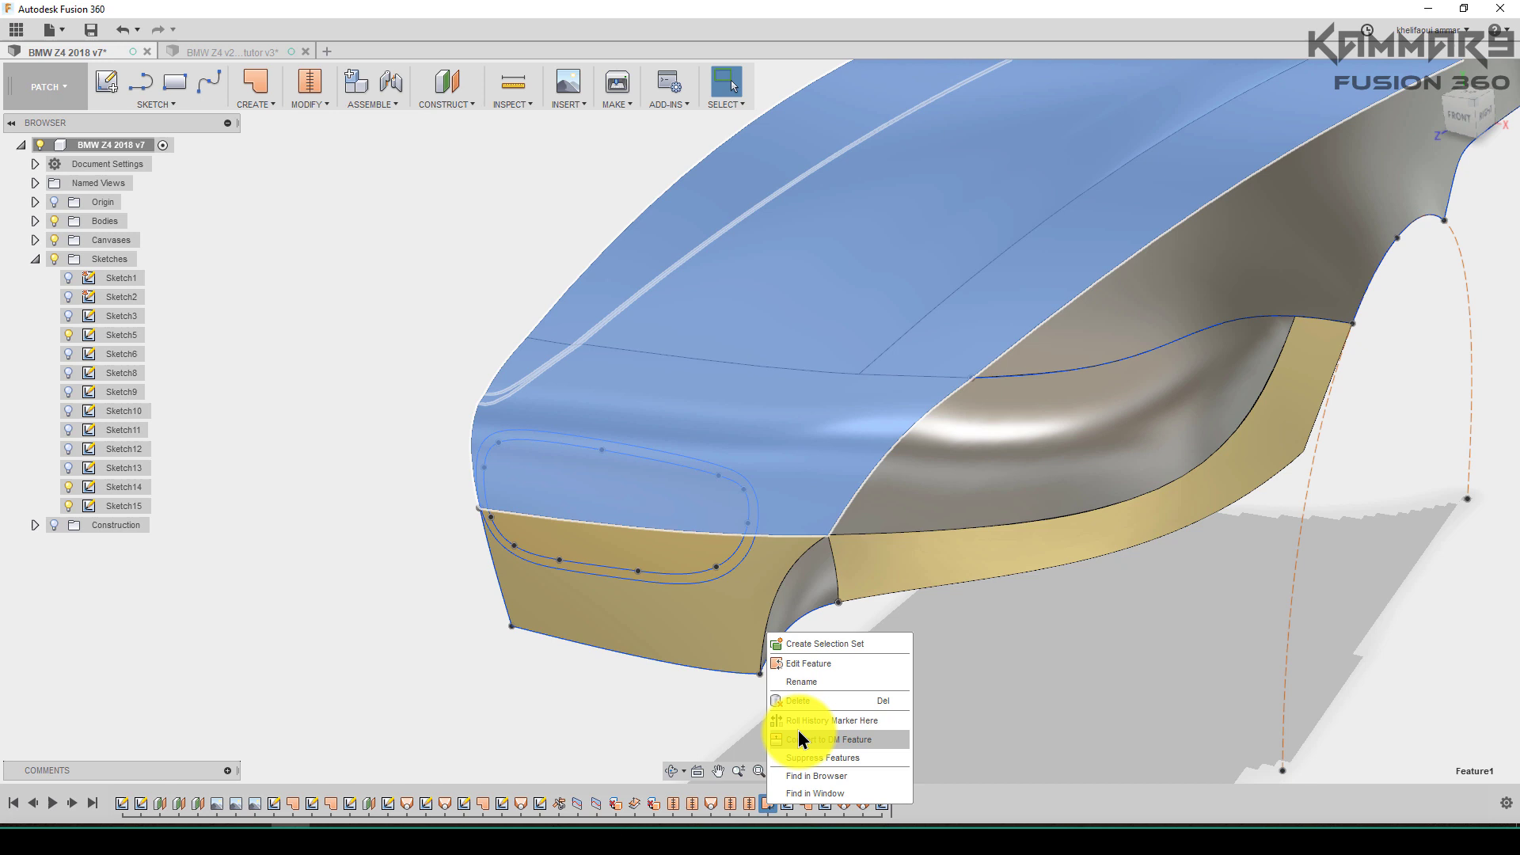
pyautogui.click(814, 704)
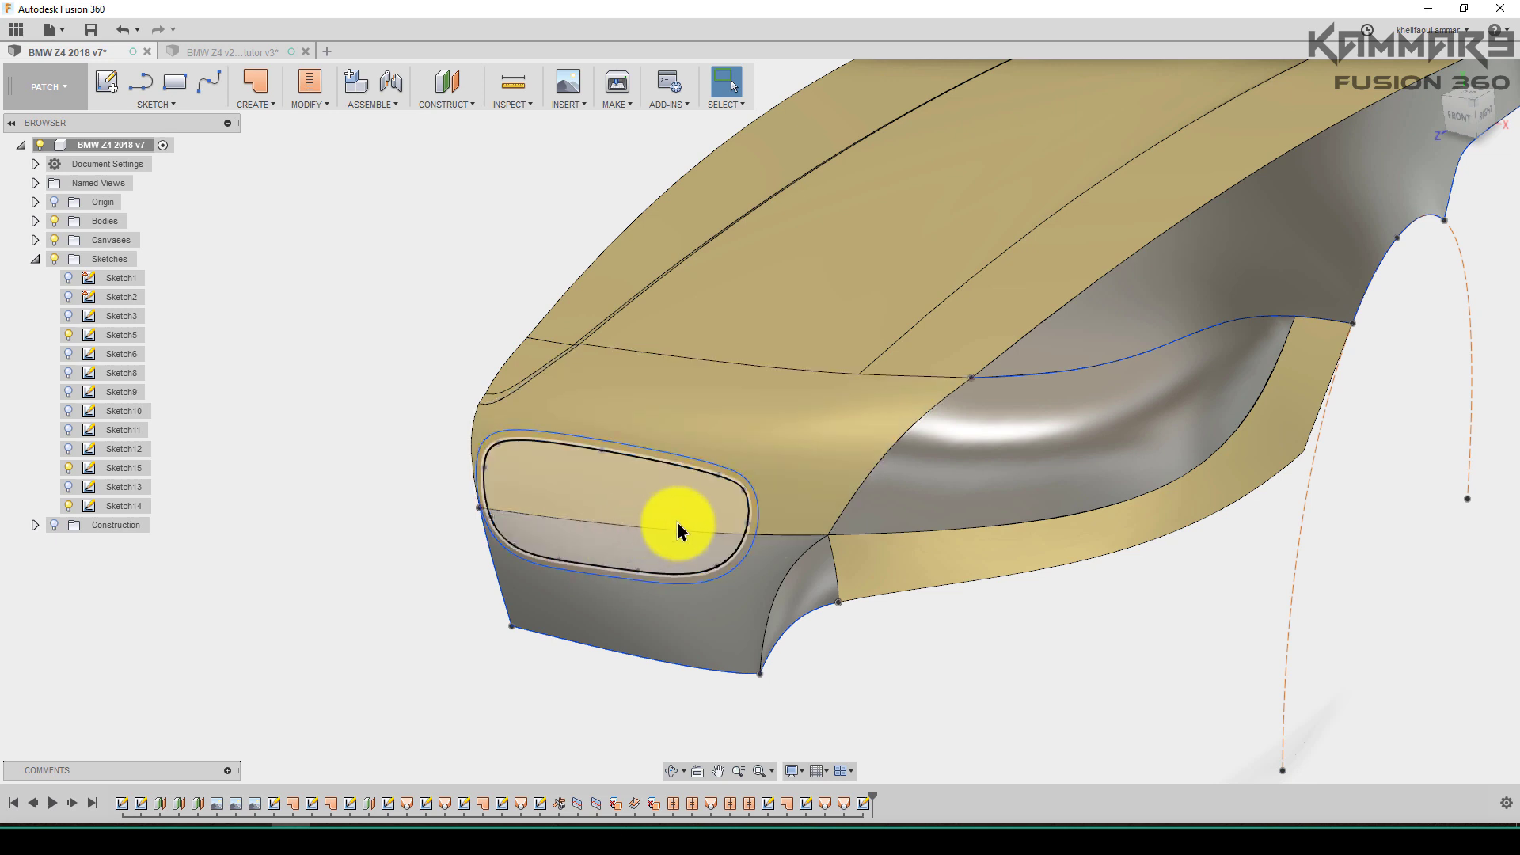
# Reverse the normals of the hood face and both tan strip faces
pyautogui.click(321, 102)
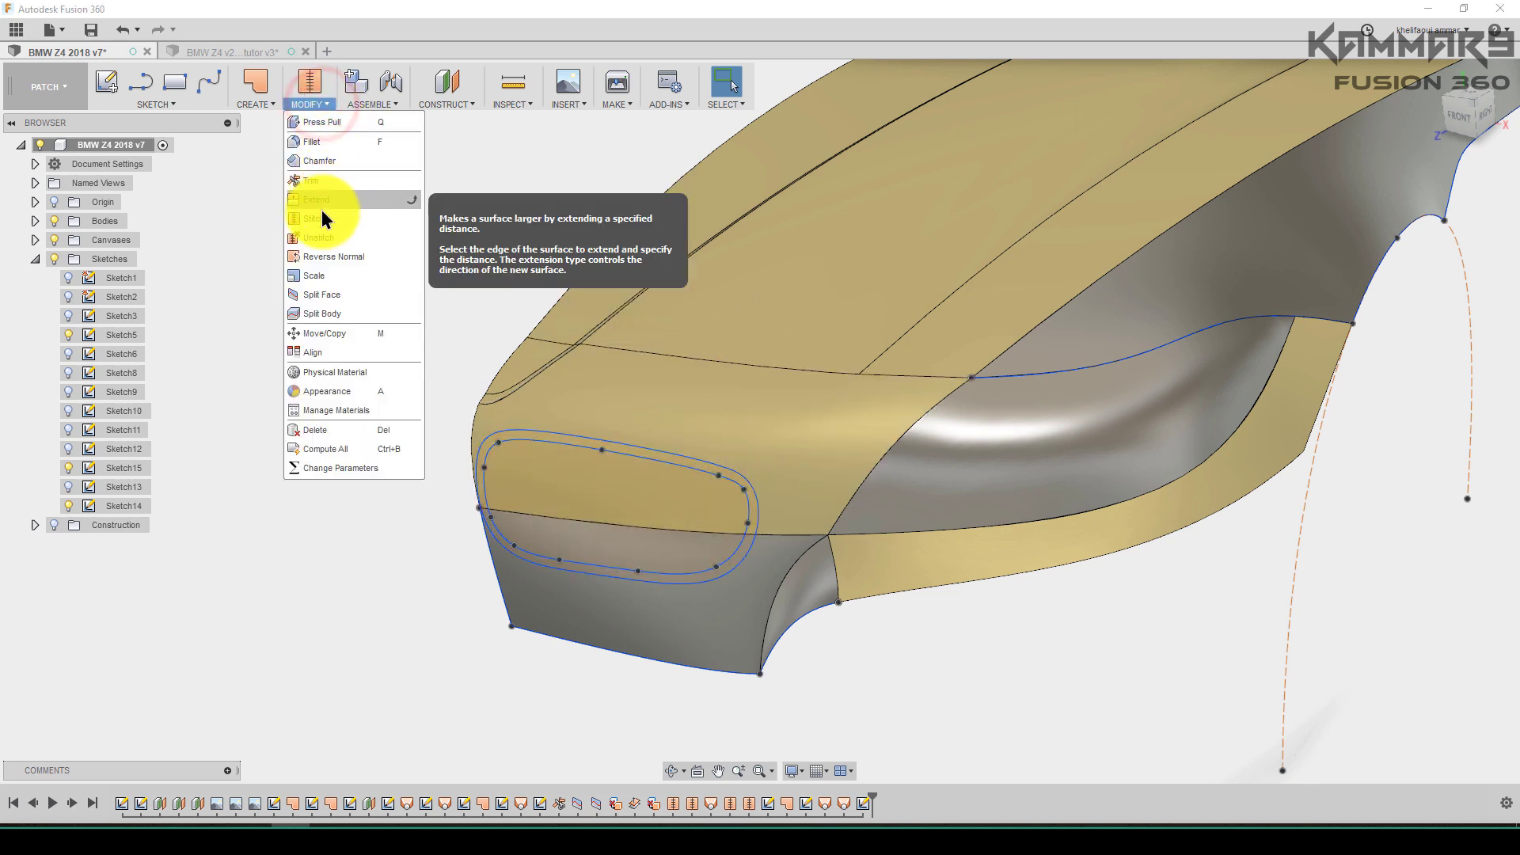
pyautogui.click(316, 256)
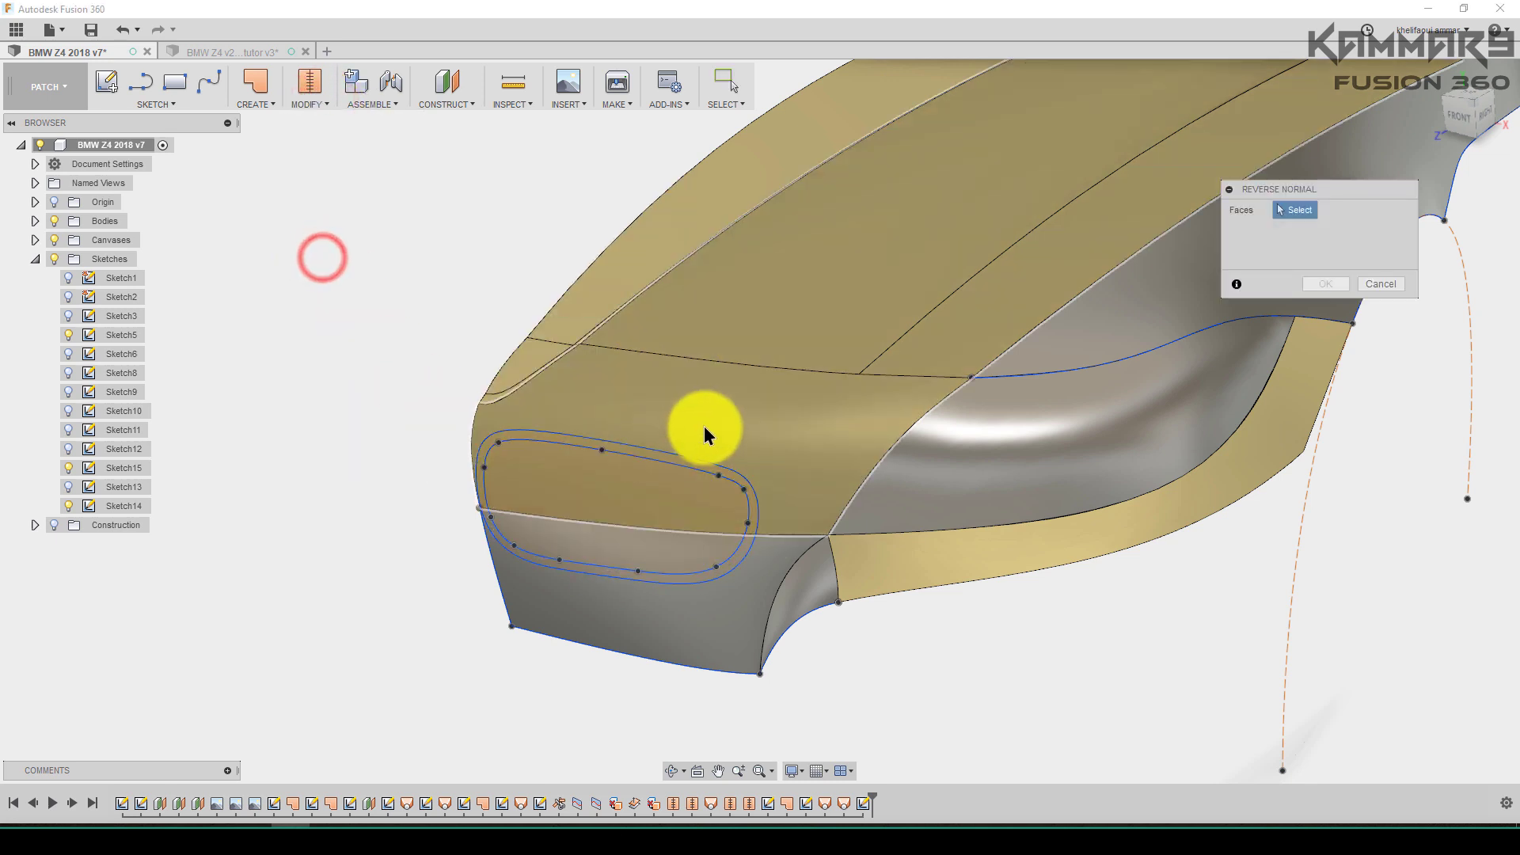
pyautogui.click(706, 426)
pyautogui.click(496, 391)
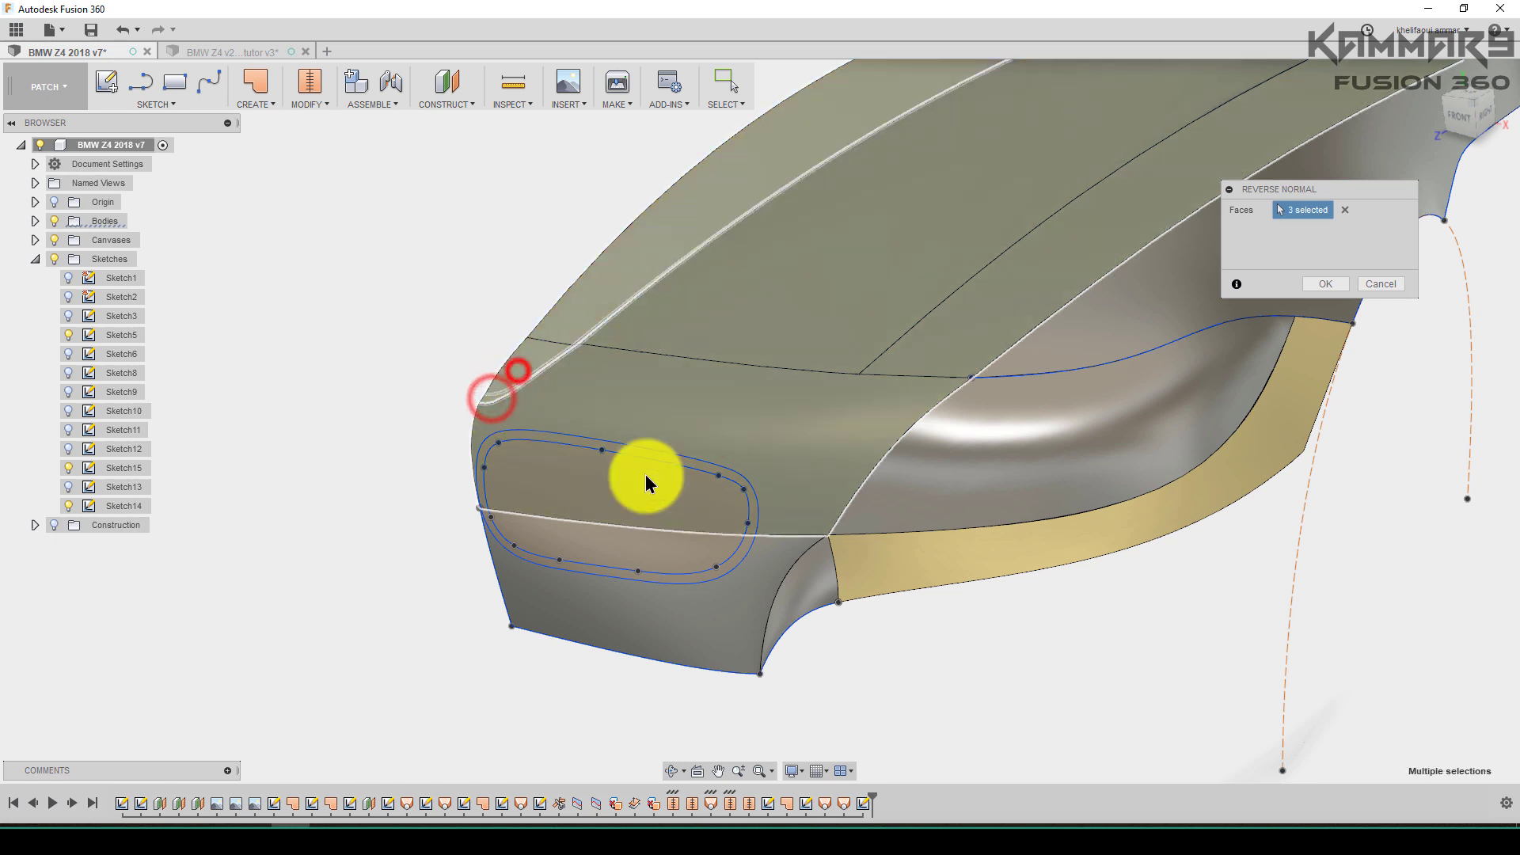
pyautogui.click(965, 562)
pyautogui.click(1319, 286)
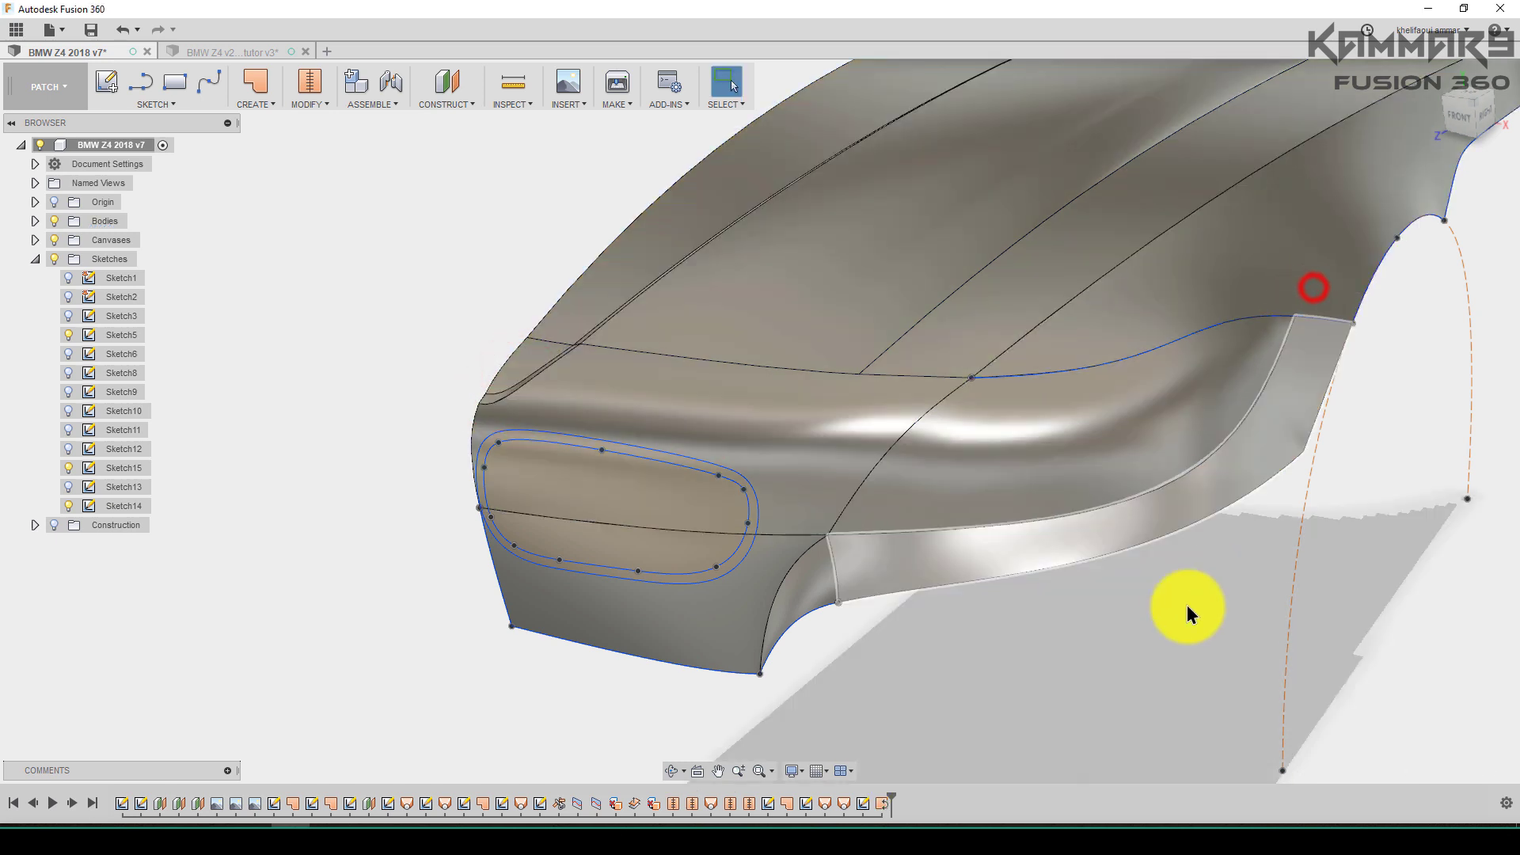
pyautogui.click(1171, 646)
pyautogui.moveTo(968, 611); pyautogui.dragTo(848, 604, button='middle')
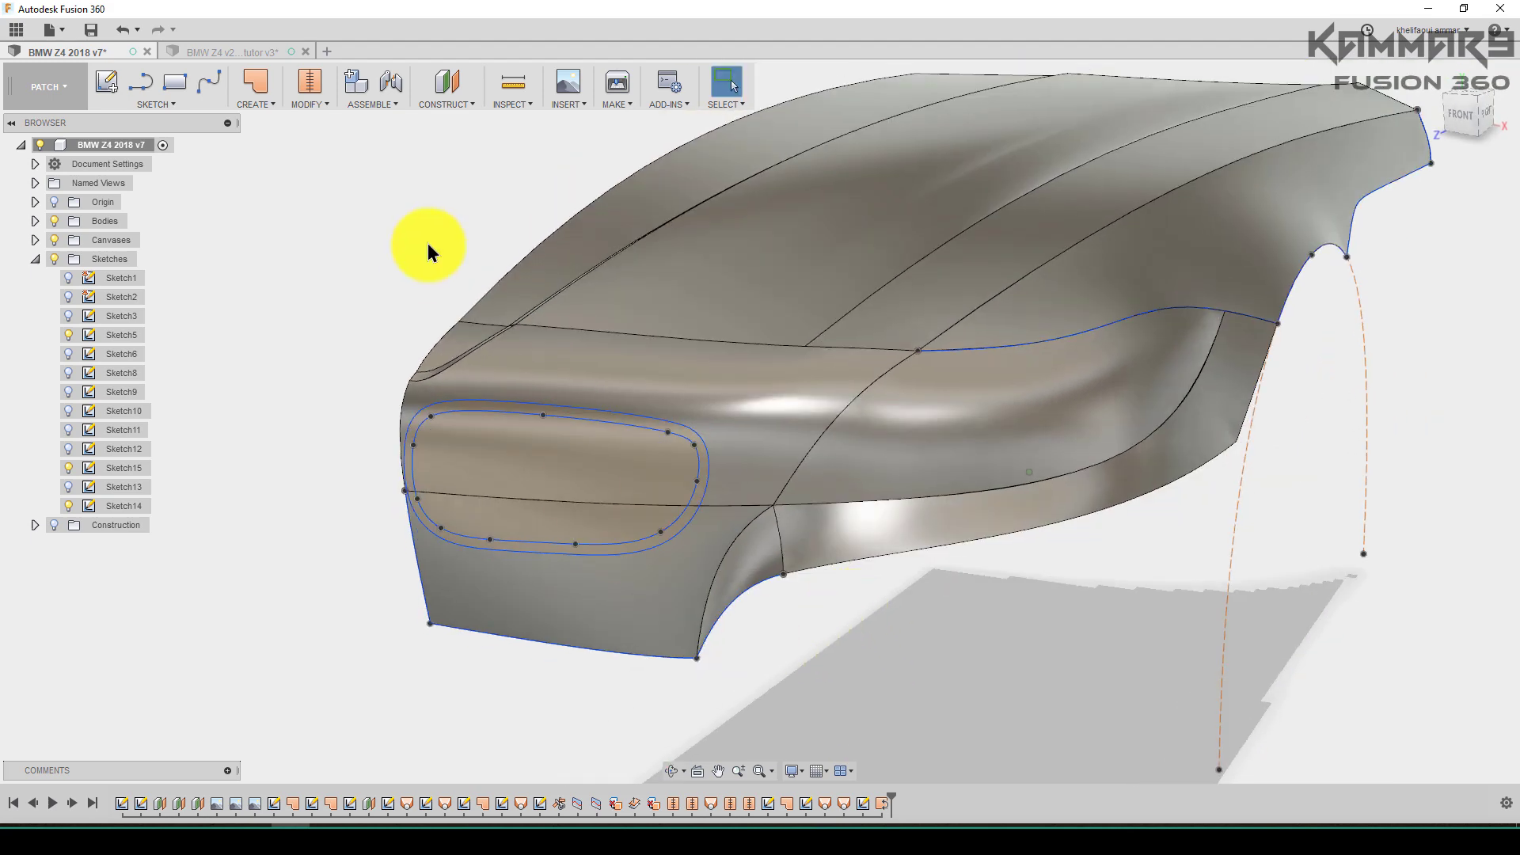
# Split the two front nose faces using the red lofted surface as splitting tool
pyautogui.click(308, 107)
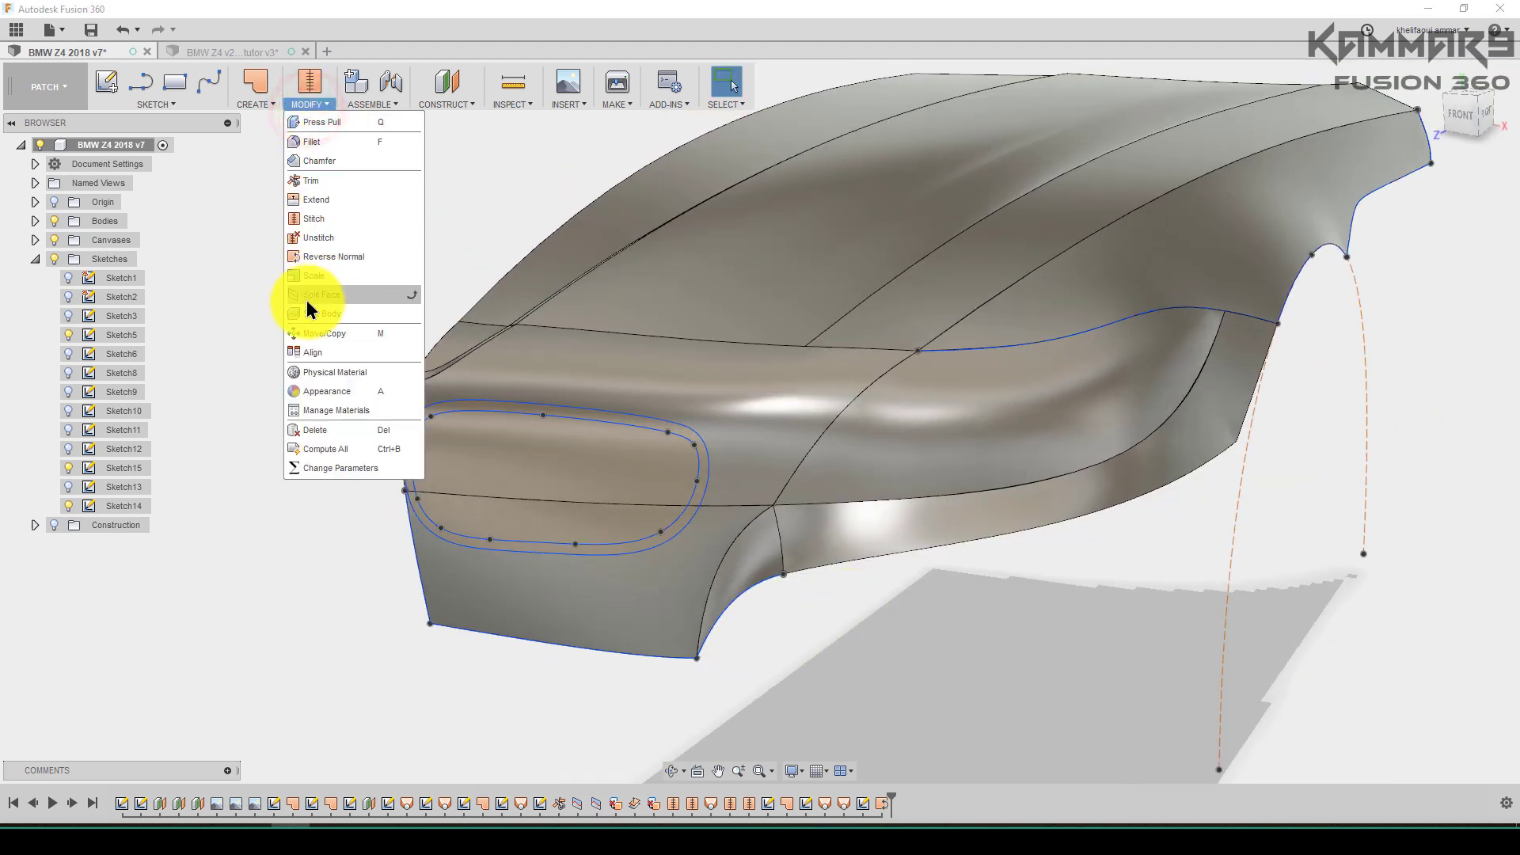
pyautogui.click(339, 295)
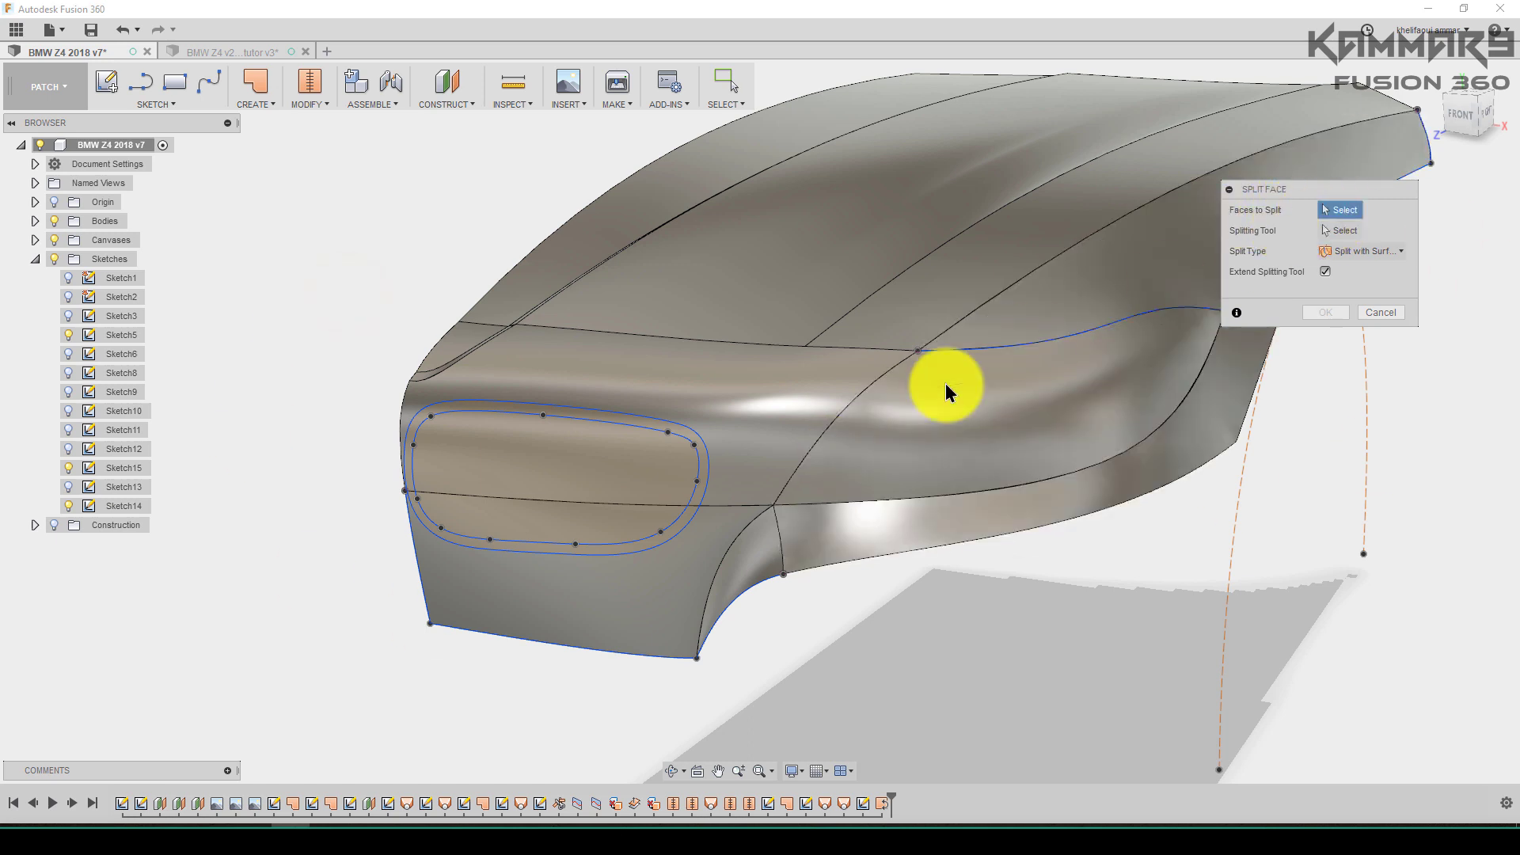
pyautogui.click(591, 582)
pyautogui.click(548, 458)
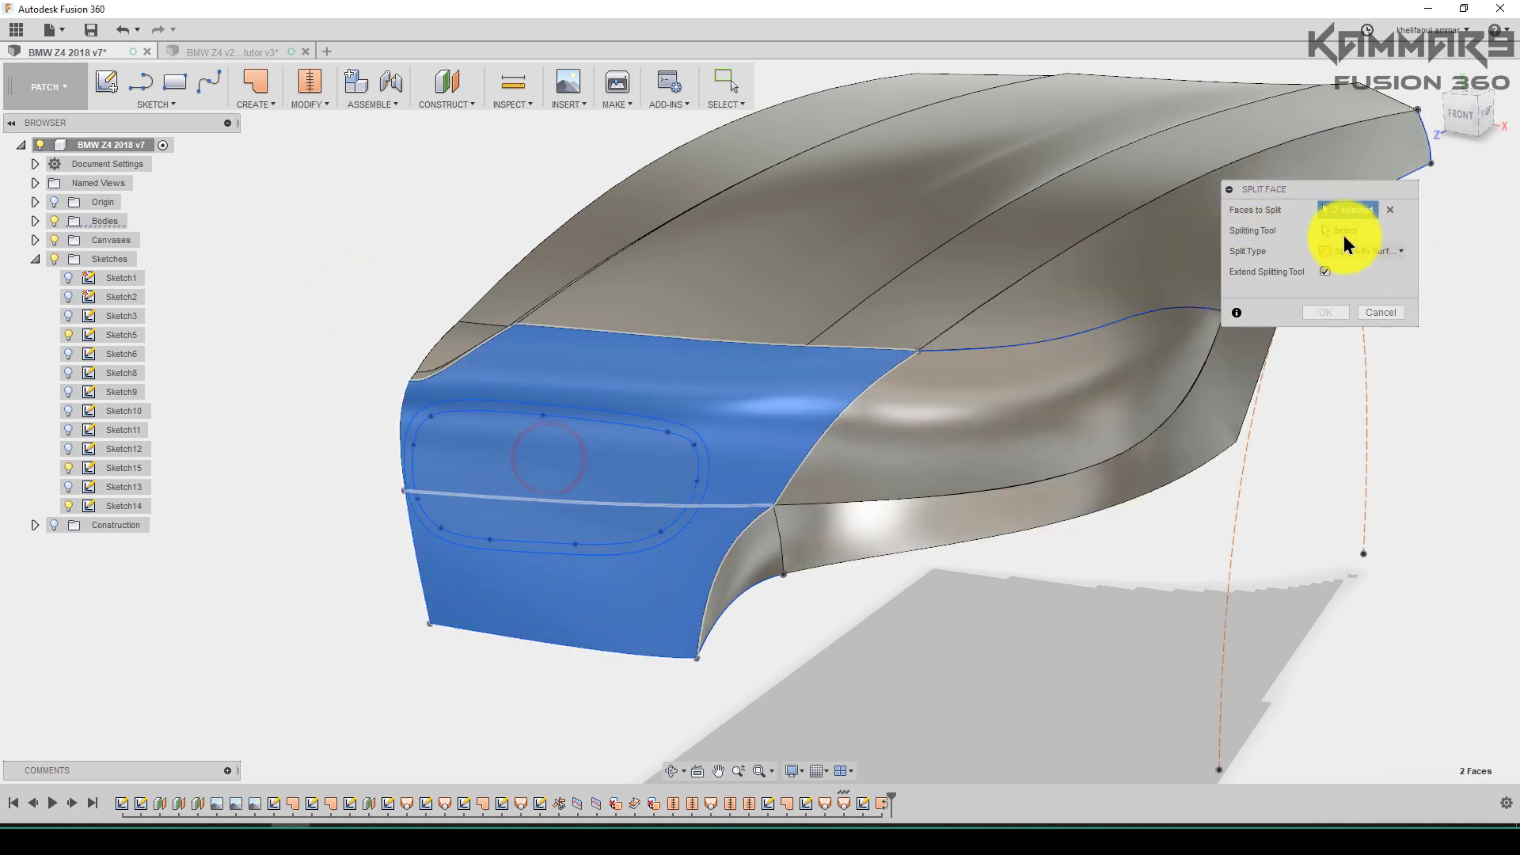
pyautogui.click(1341, 230)
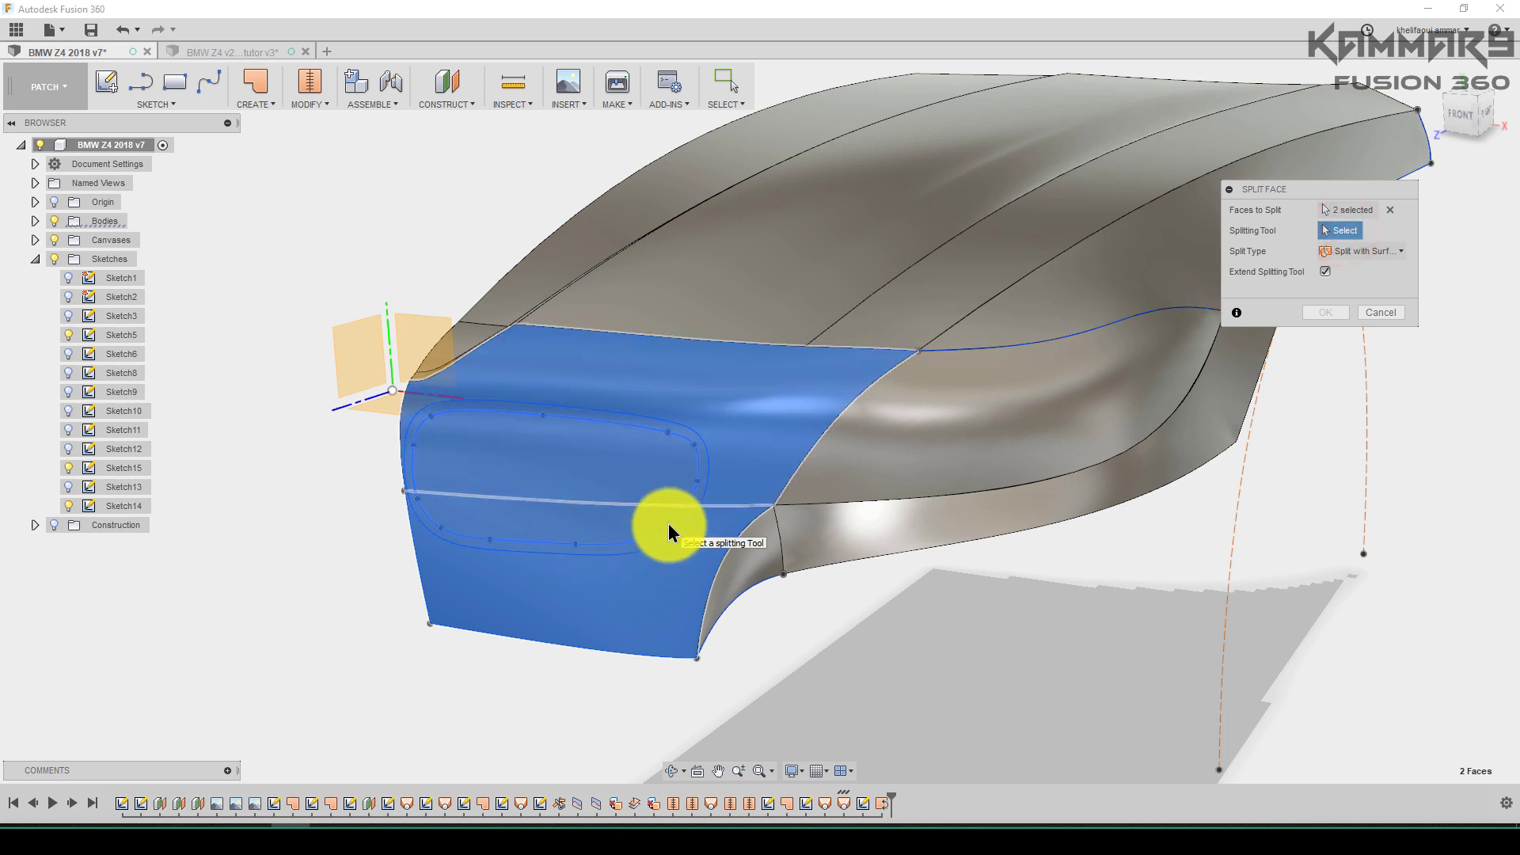
pyautogui.click(668, 524)
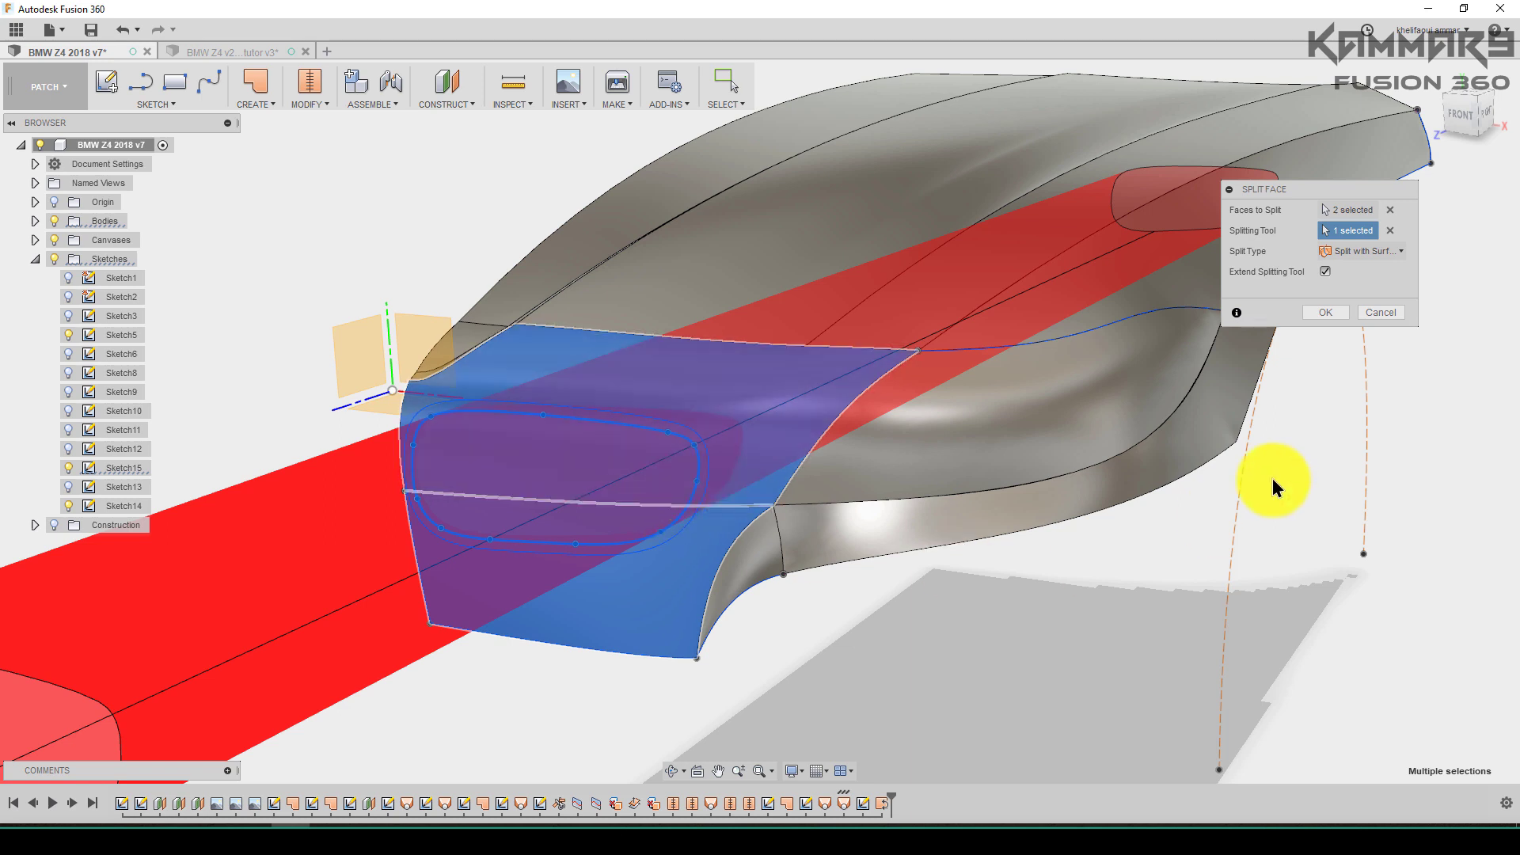
pyautogui.click(1337, 319)
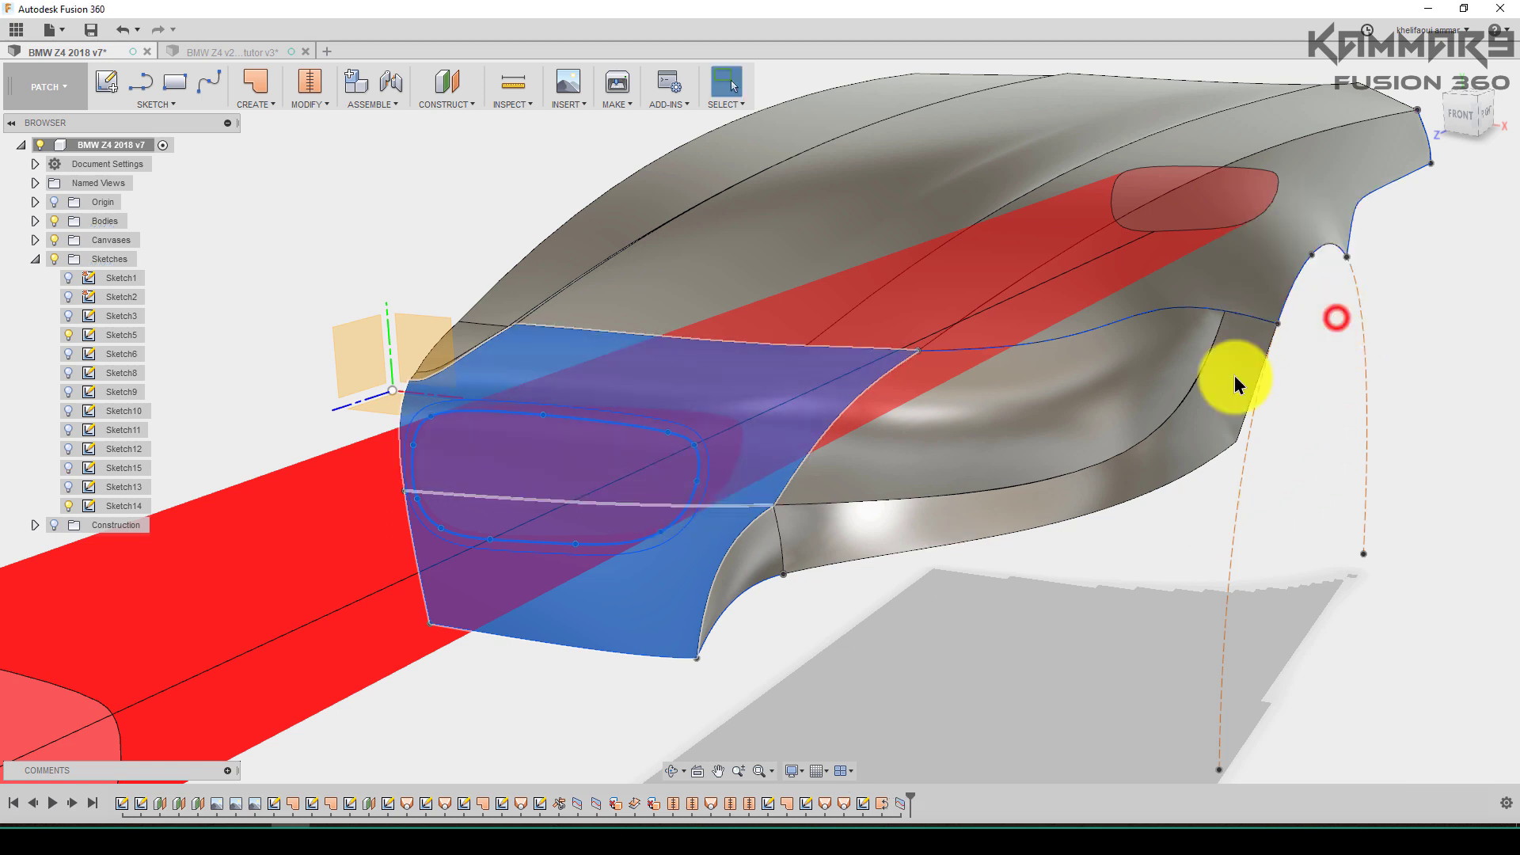
pyautogui.click(943, 674)
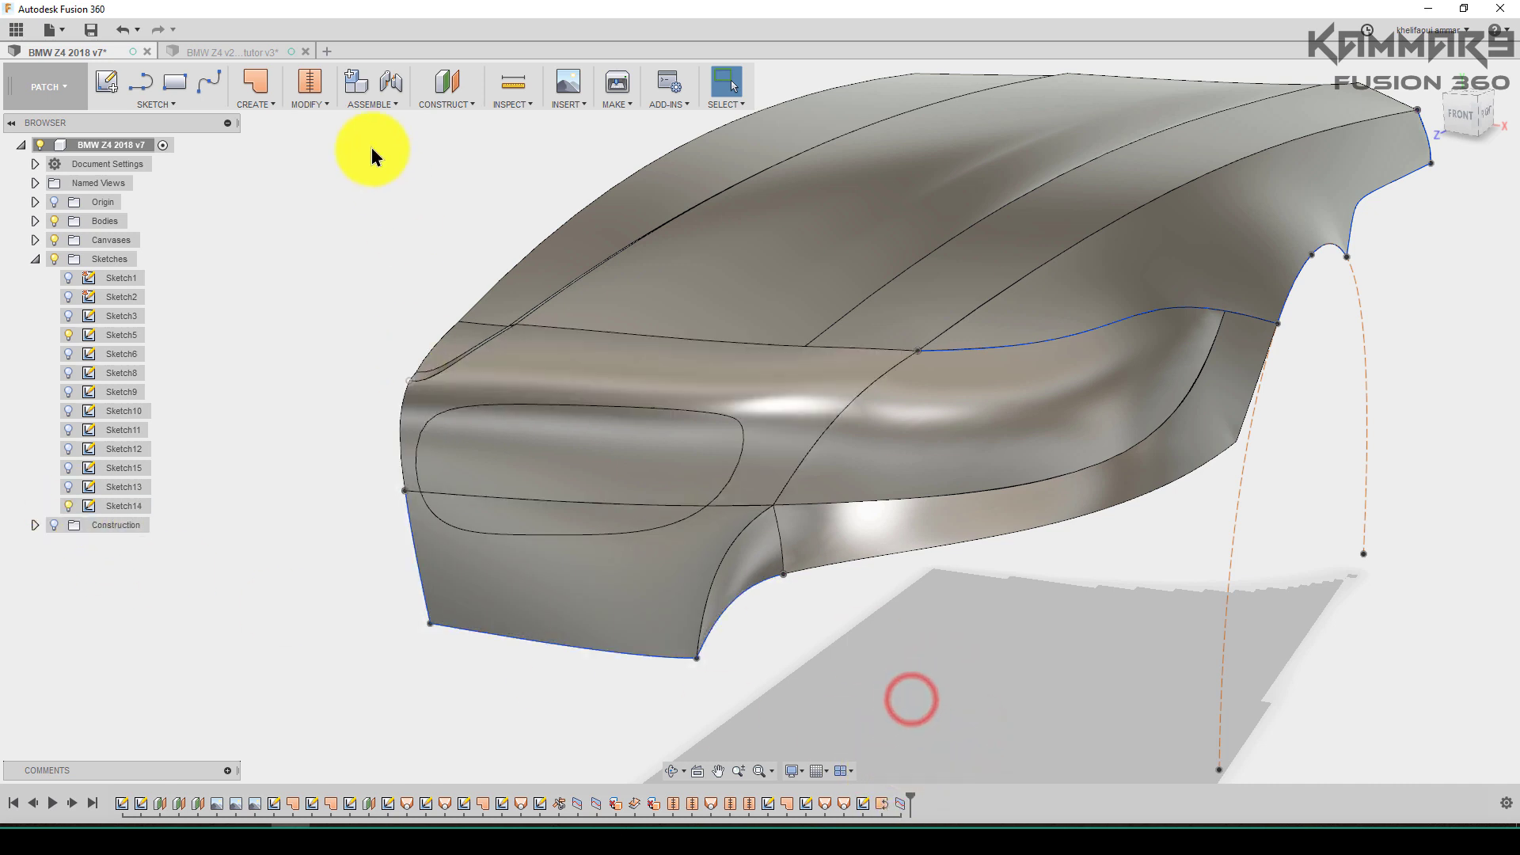
# Briefly show and then hide Sketch14 on the model
pyautogui.click(69, 502)
pyautogui.click(69, 505)
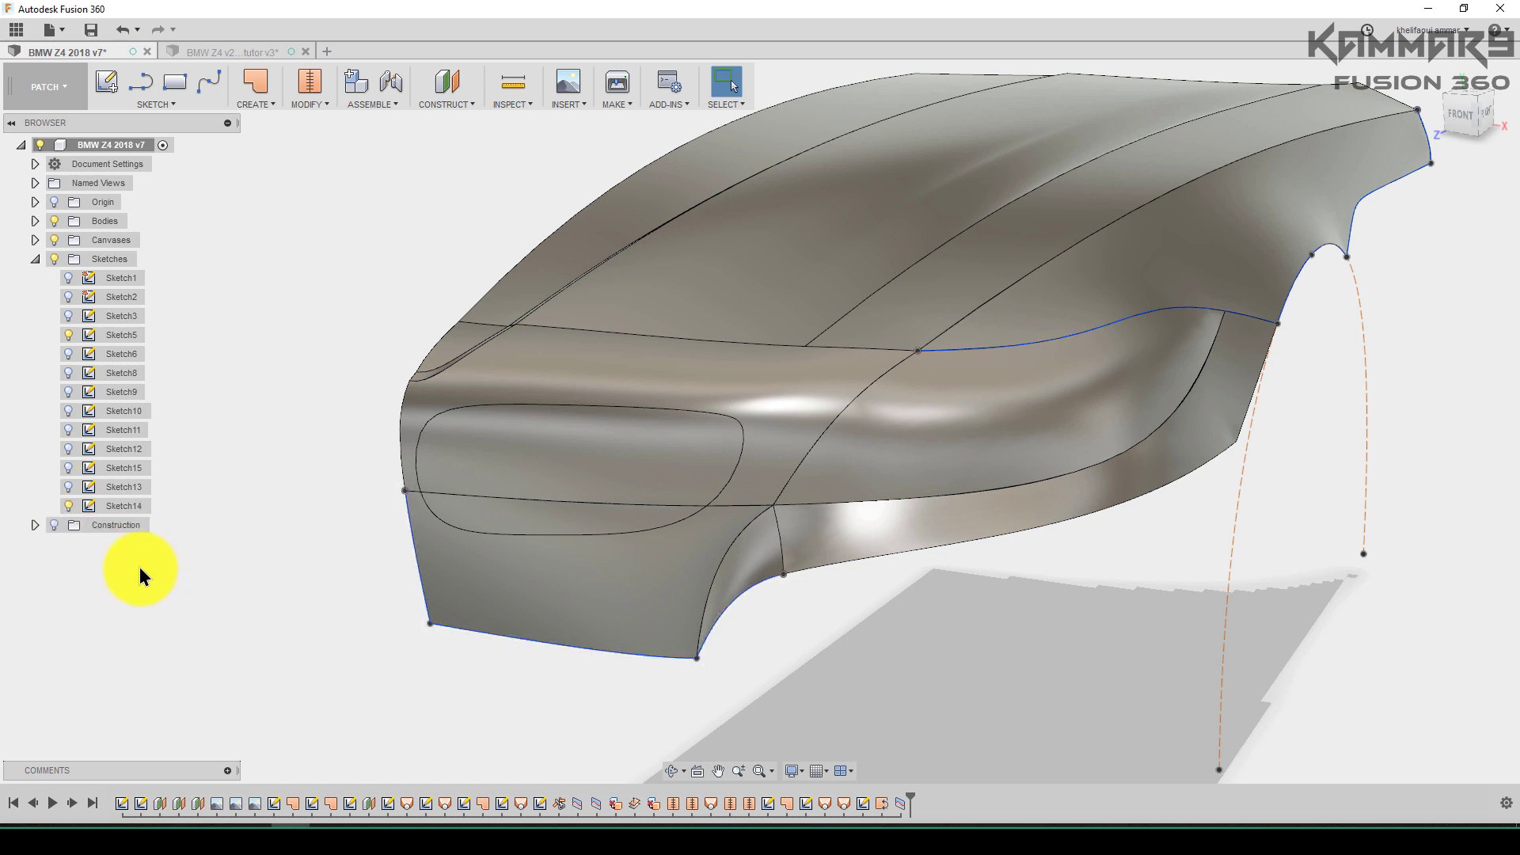
pyautogui.click(71, 505)
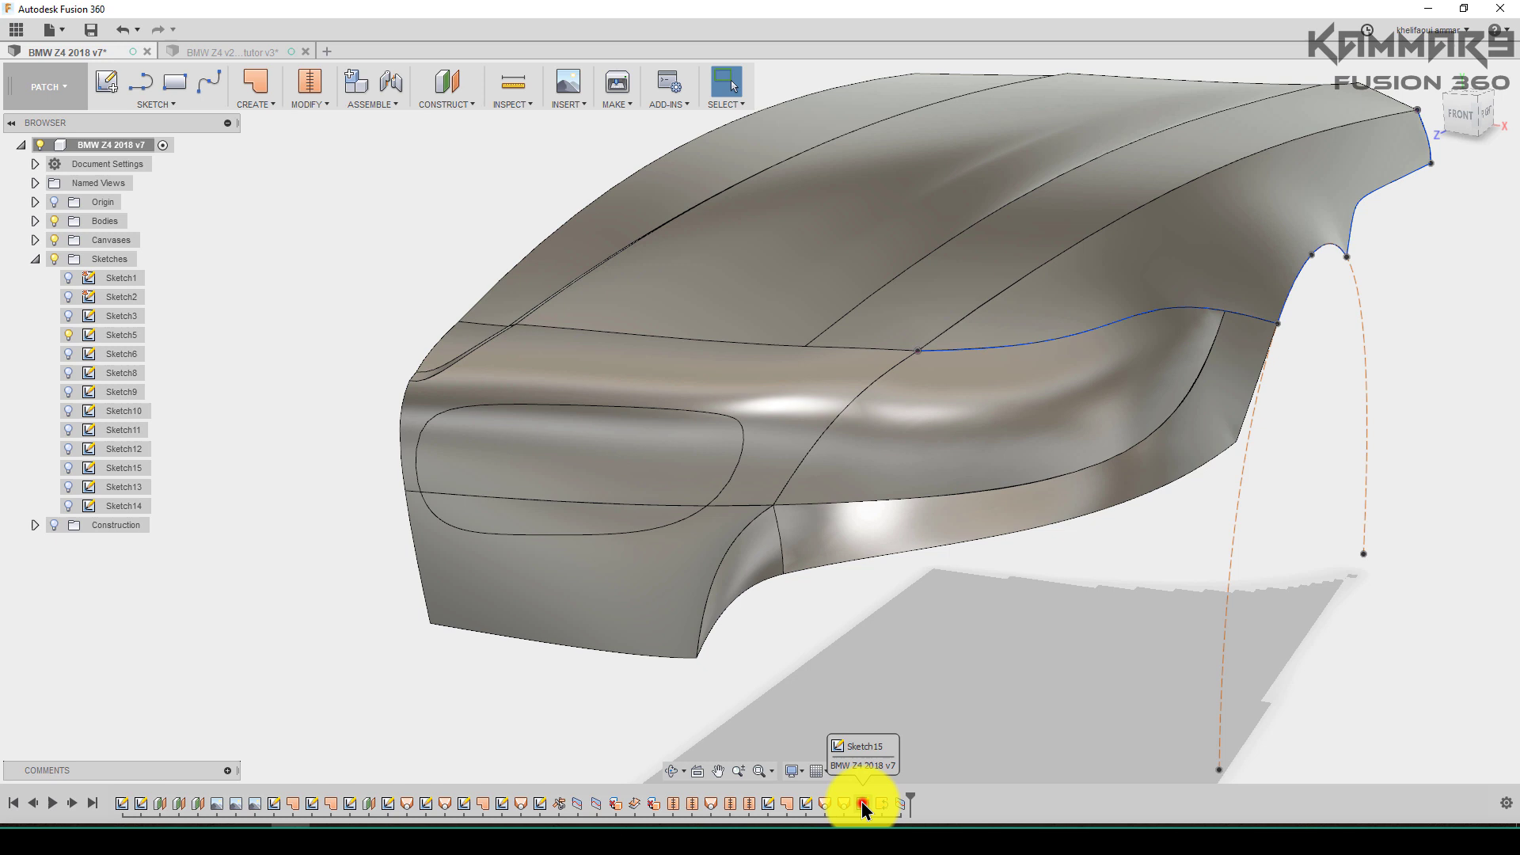
# Show the Sketch15 grille outline and start Split Face
pyautogui.click(862, 805)
pyautogui.click(68, 469)
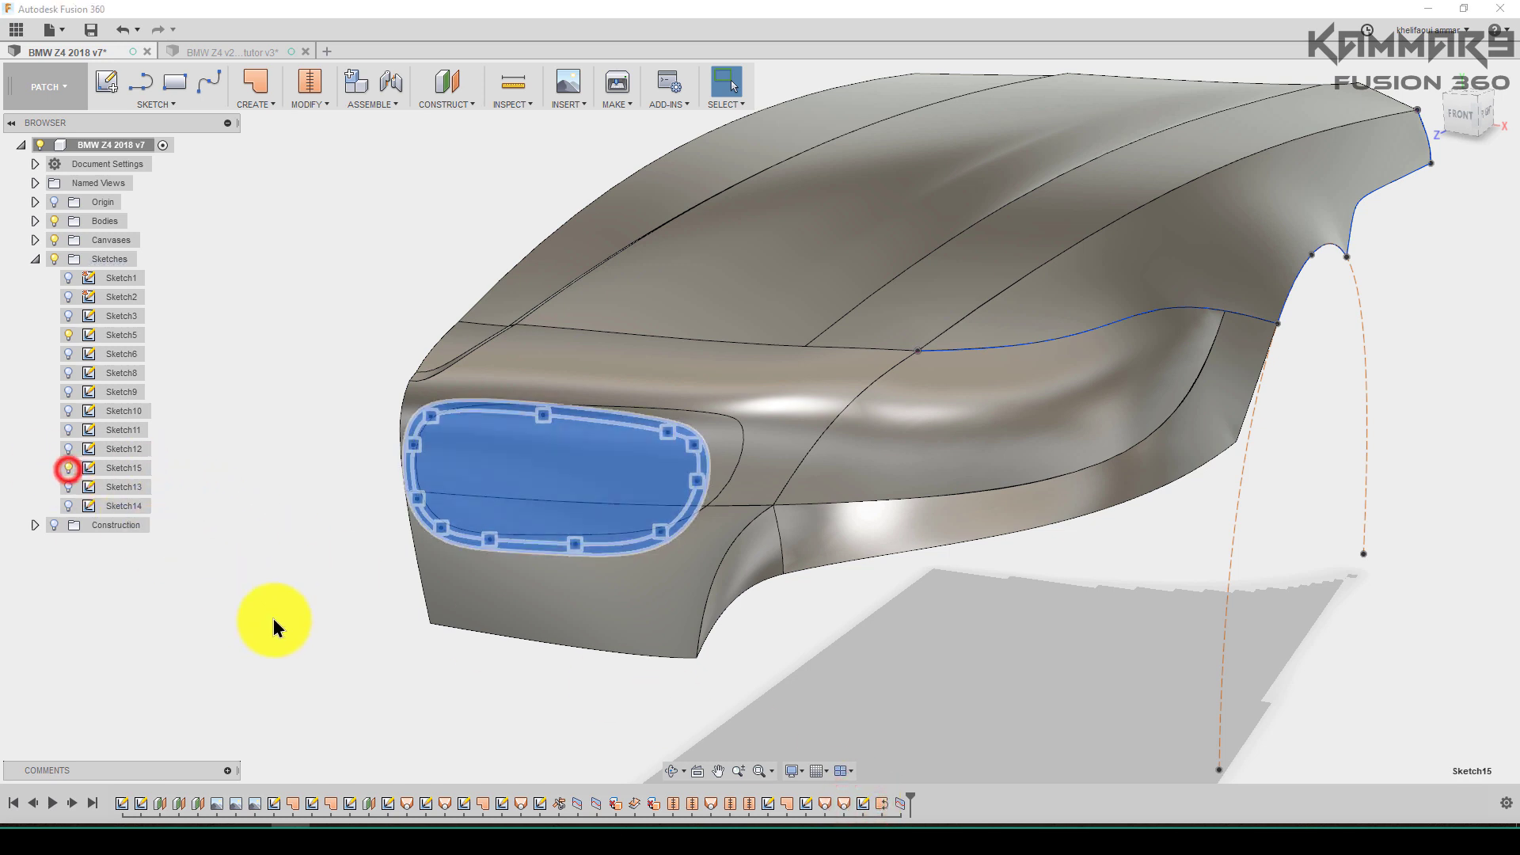
pyautogui.click(332, 100)
pyautogui.click(337, 296)
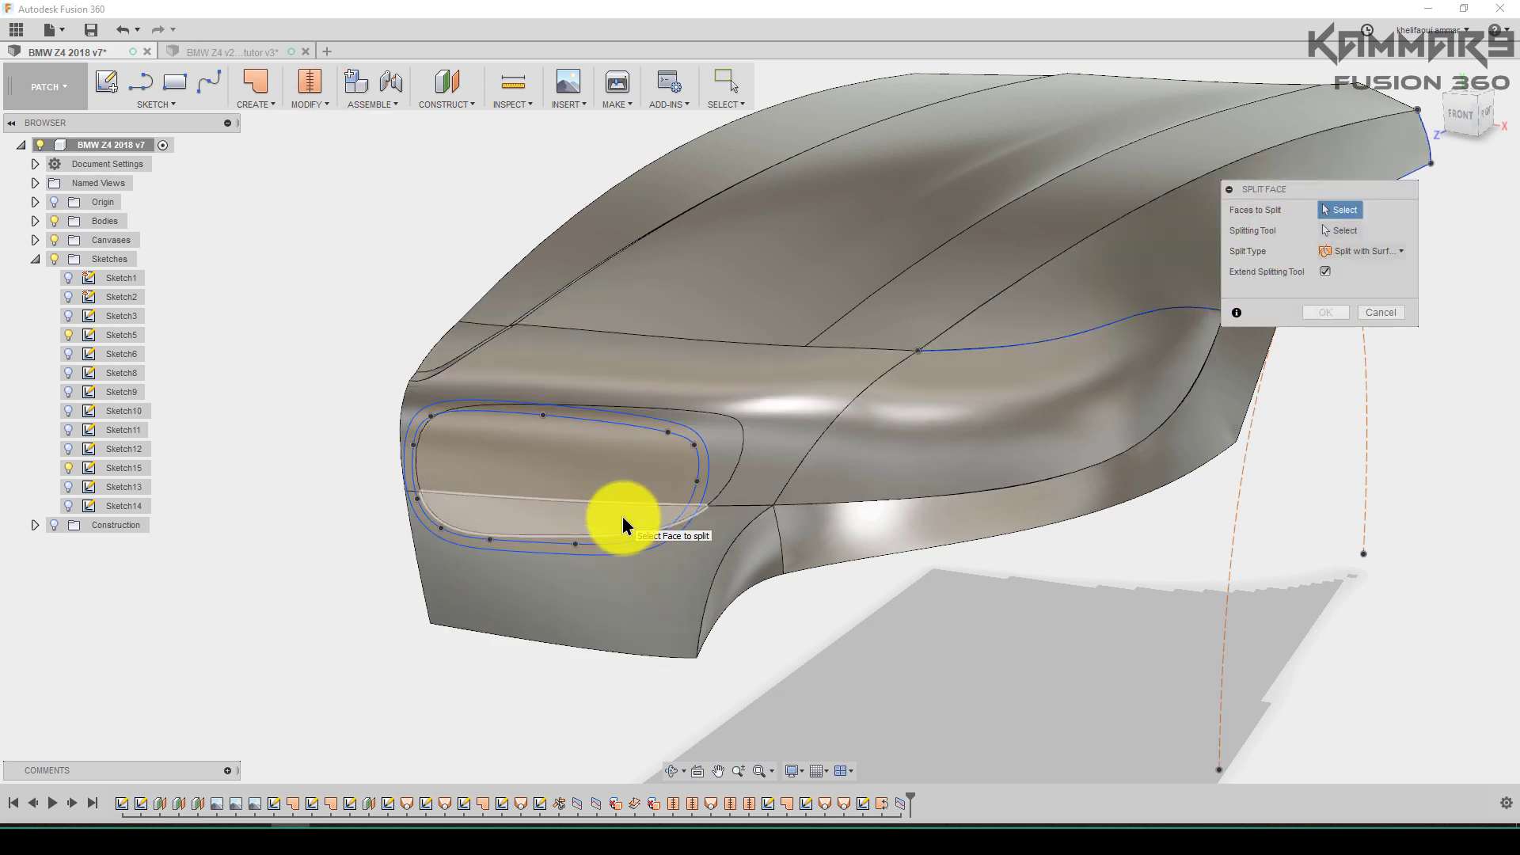
# Split the upper and lower faces inside the grille opening with the grille splitting surface
pyautogui.click(1452, 117)
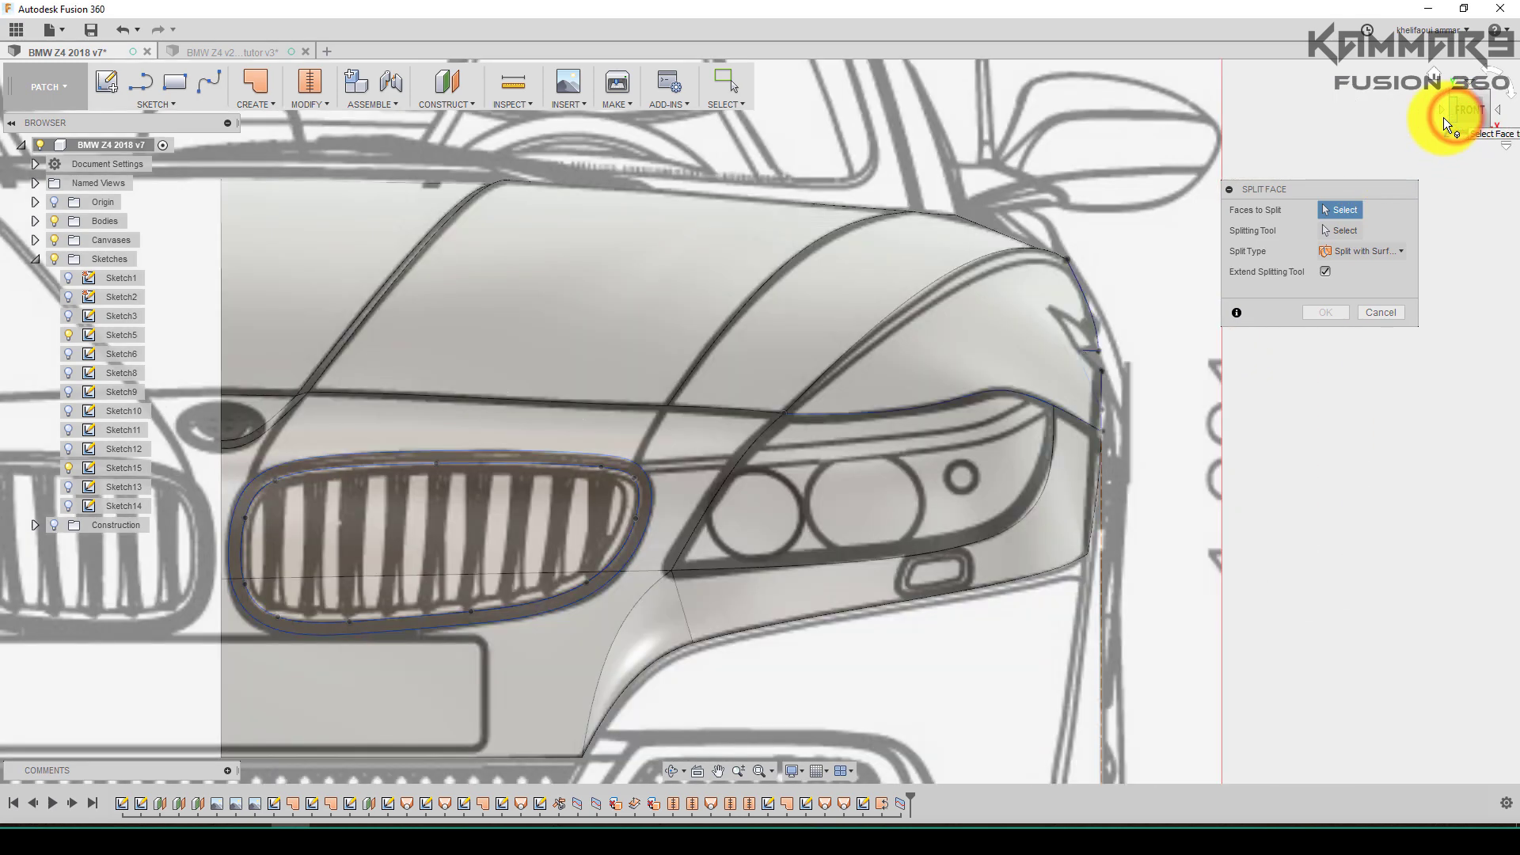
pyautogui.scroll(2, 542, 634)
pyautogui.moveTo(533, 535)
pyautogui.keyDown('shift'); pyautogui.mouseDown(button='middle')
pyautogui.moveTo(515, 542)
pyautogui.moveTo(595, 526)
pyautogui.mouseUp(button='middle'); pyautogui.keyUp('shift')
pyautogui.click(511, 513)
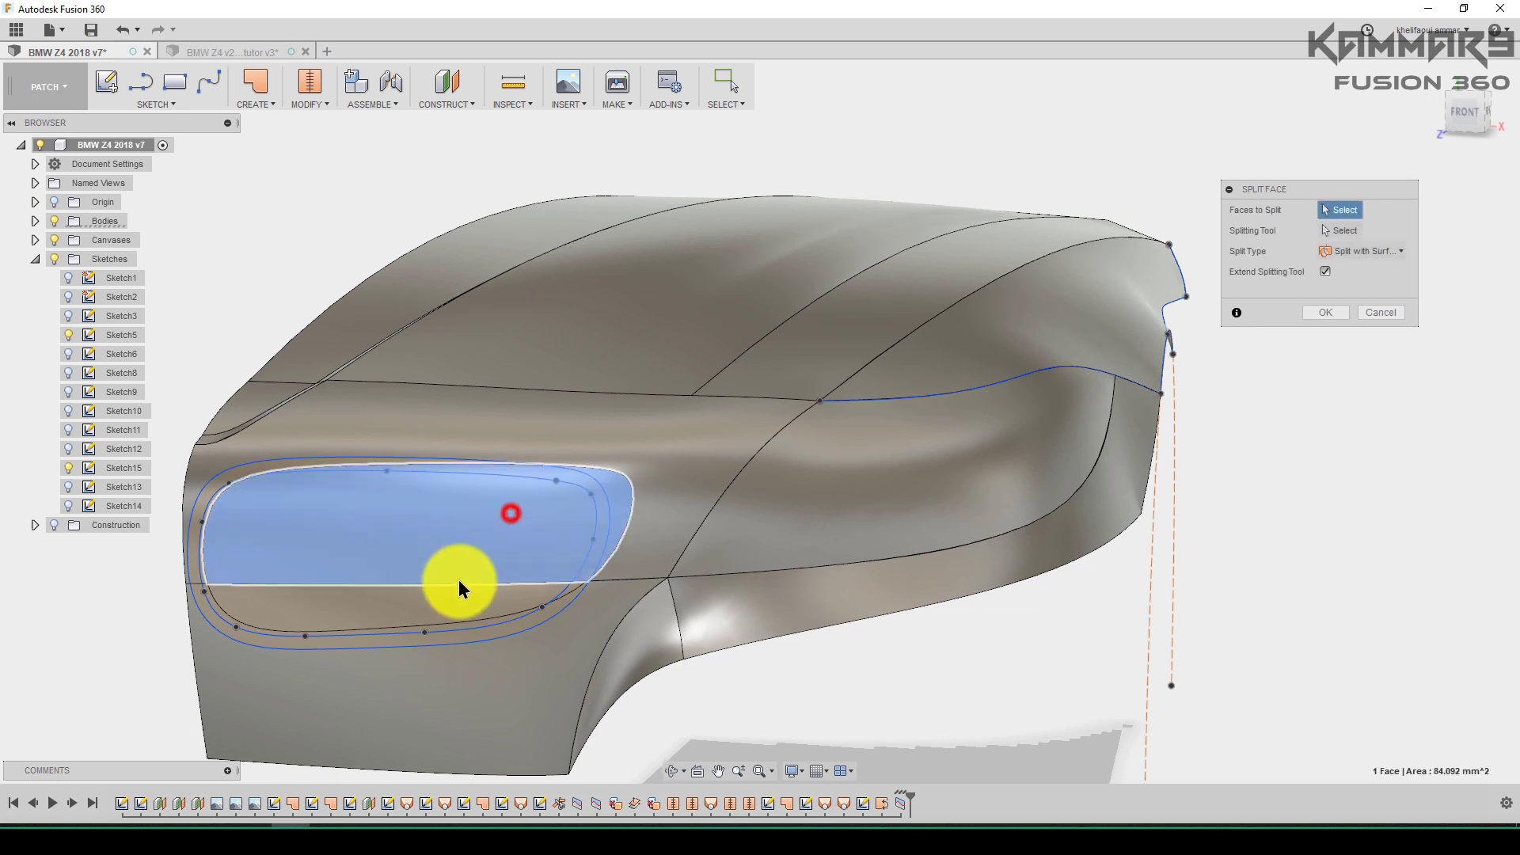
pyautogui.click(407, 611)
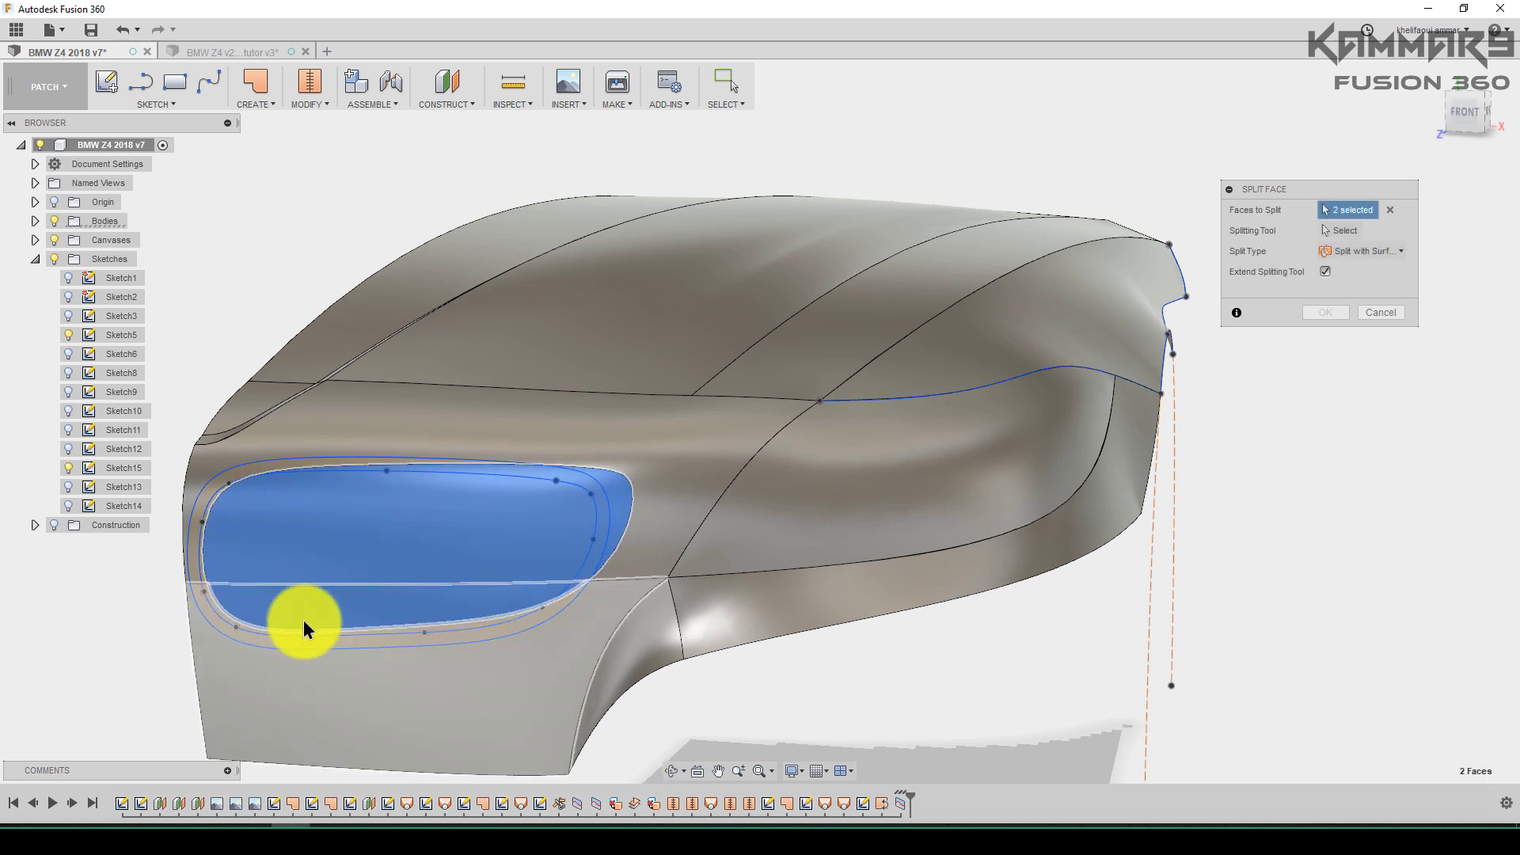
pyautogui.moveTo(594, 577)
pyautogui.keyDown('shift'); pyautogui.mouseDown(button='middle')
pyautogui.moveTo(502, 533)
pyautogui.moveTo(565, 522)
pyautogui.mouseUp(button='middle'); pyautogui.keyUp('shift')
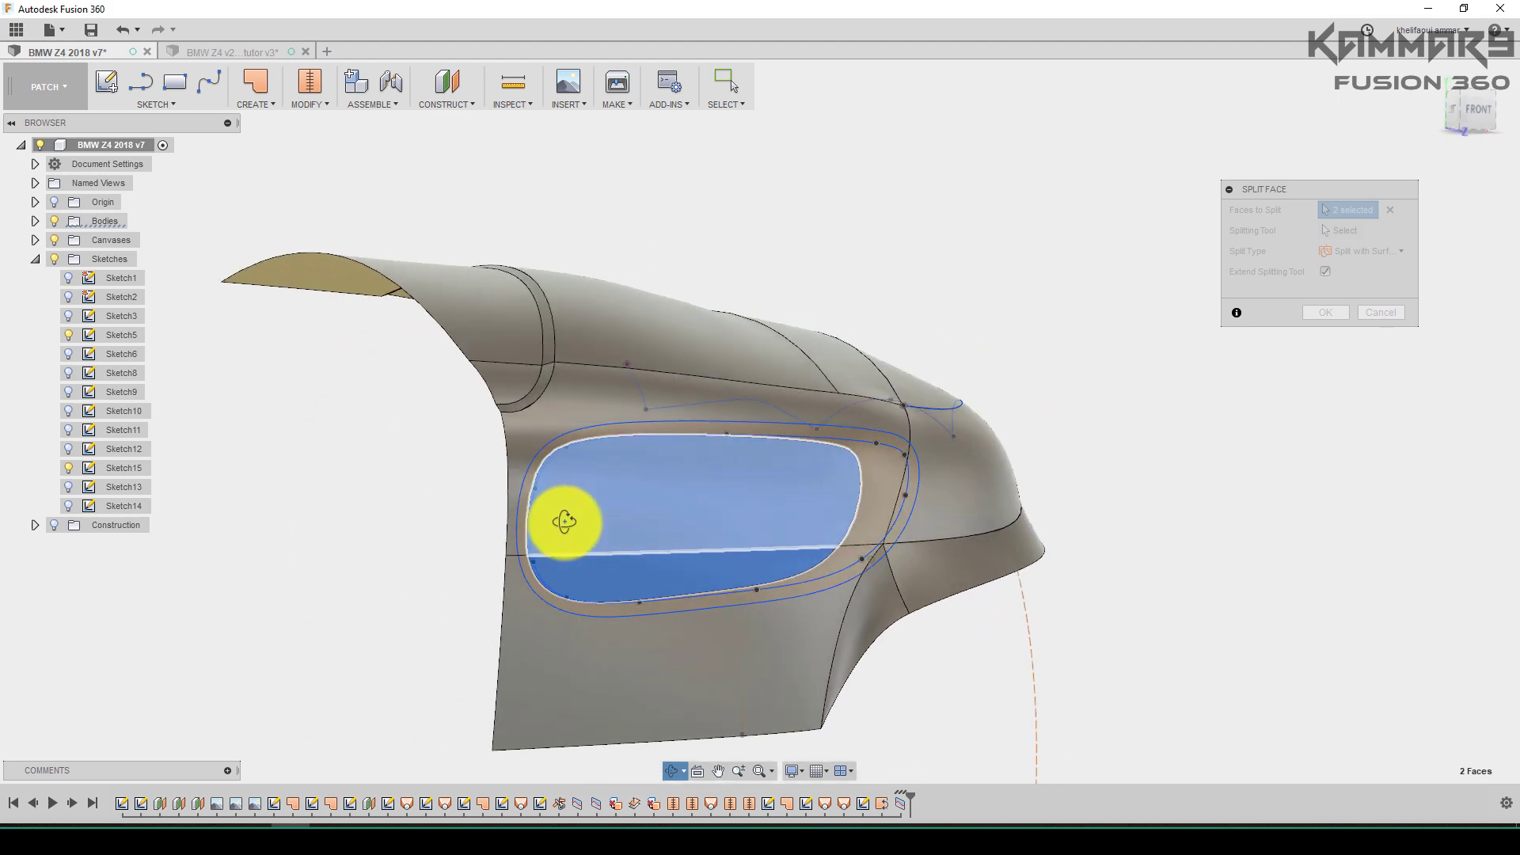
pyautogui.click(879, 541)
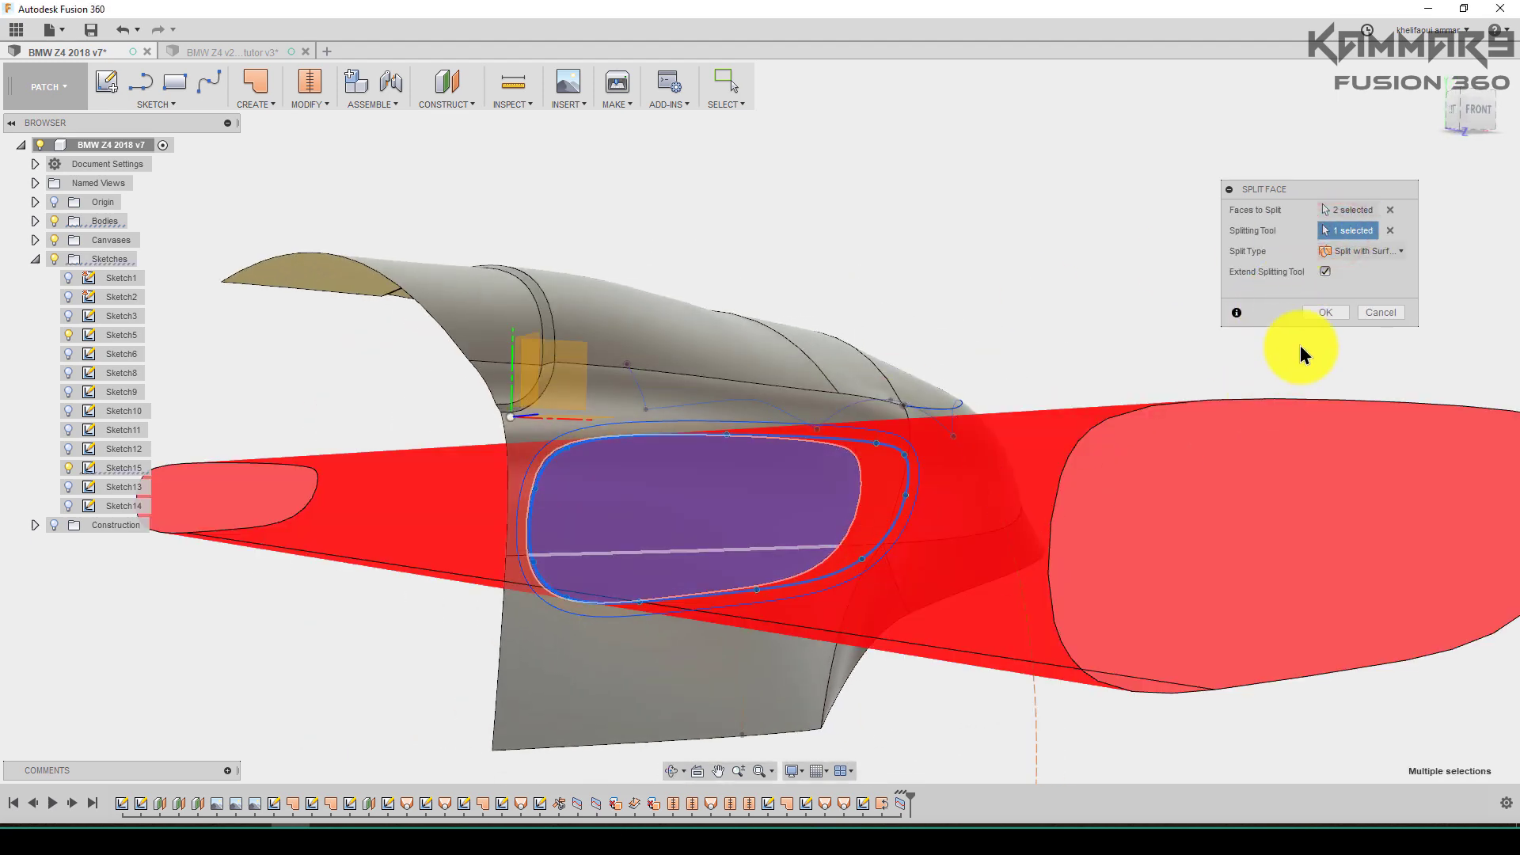
pyautogui.click(1325, 312)
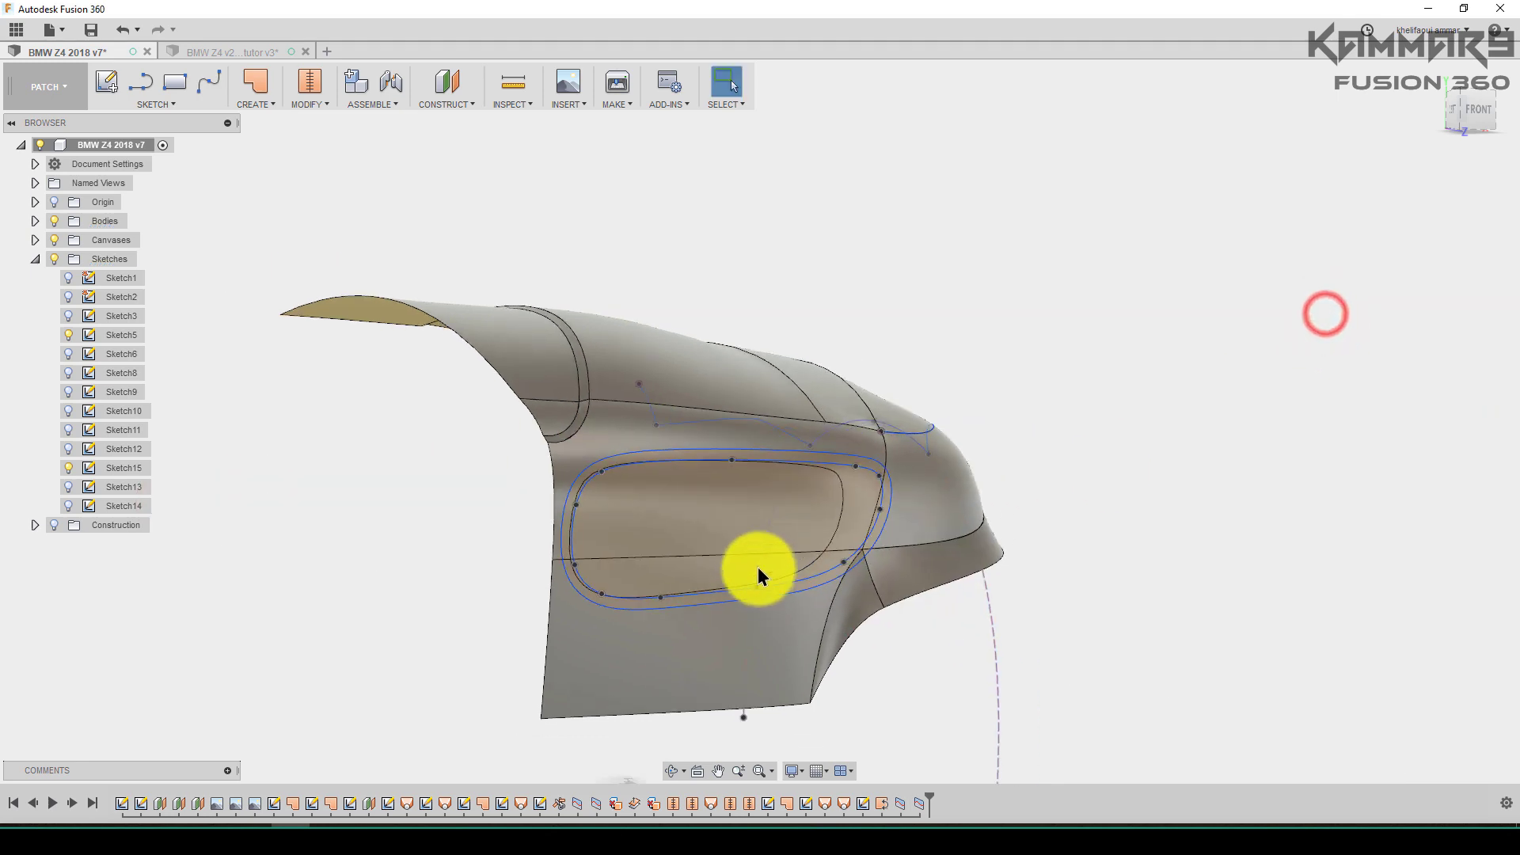
pyautogui.moveTo(753, 475)
pyautogui.keyDown('shift'); pyautogui.mouseDown(button='middle')
pyautogui.moveTo(670, 593)
pyautogui.moveTo(458, 597)
pyautogui.mouseUp(button='middle'); pyautogui.keyUp('shift')
pyautogui.scroll(5, 642, 566)
pyautogui.click(547, 547)
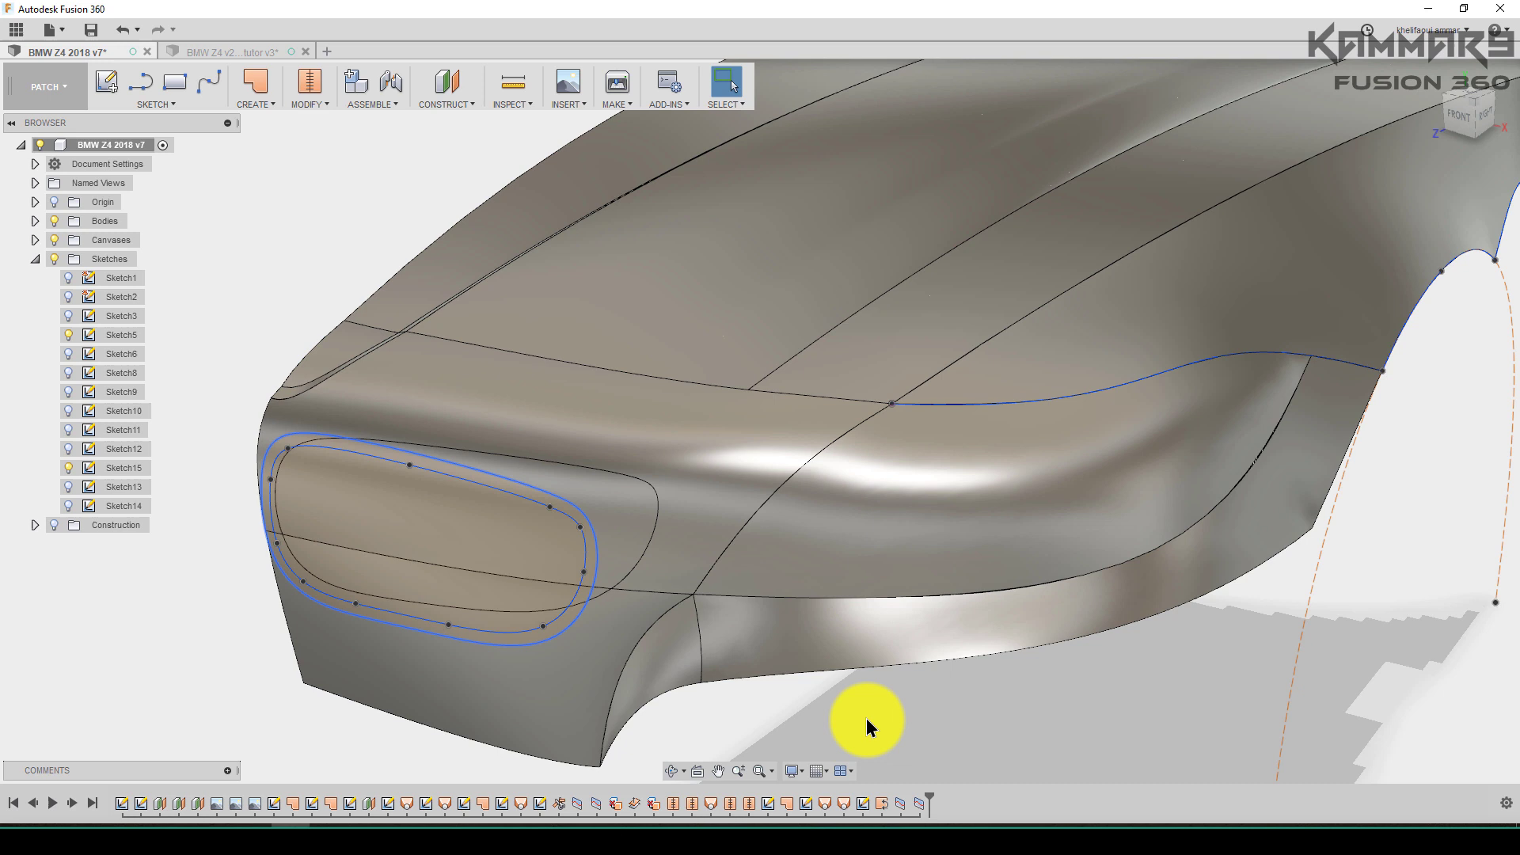
pyautogui.click(921, 804)
pyautogui.press('Delete')
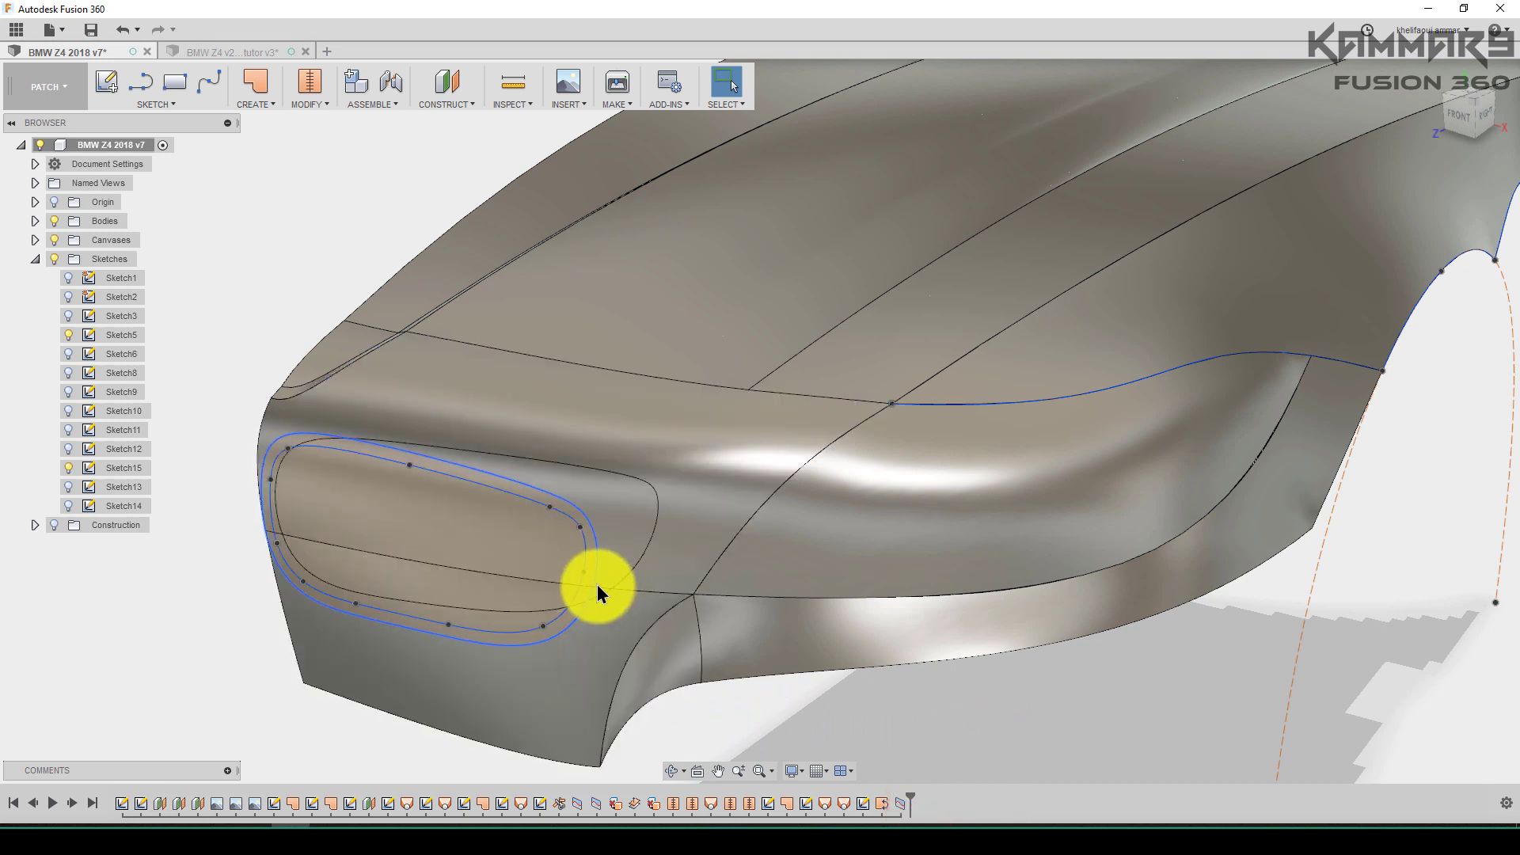
pyautogui.click(599, 561)
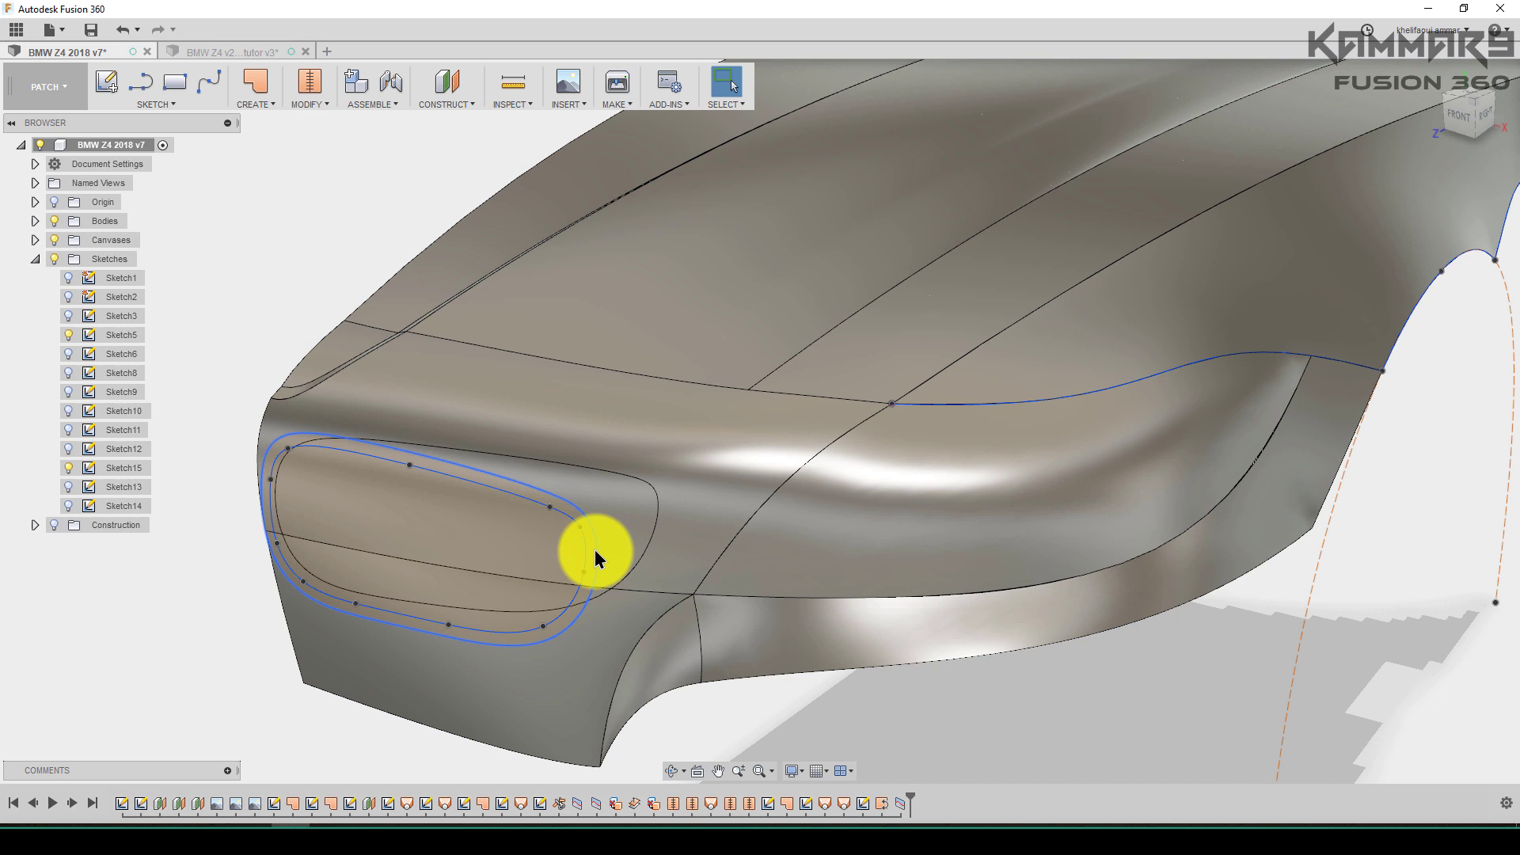
# Split the two front faces around the grille using the inner surface as splitting tool
pyautogui.click(310, 102)
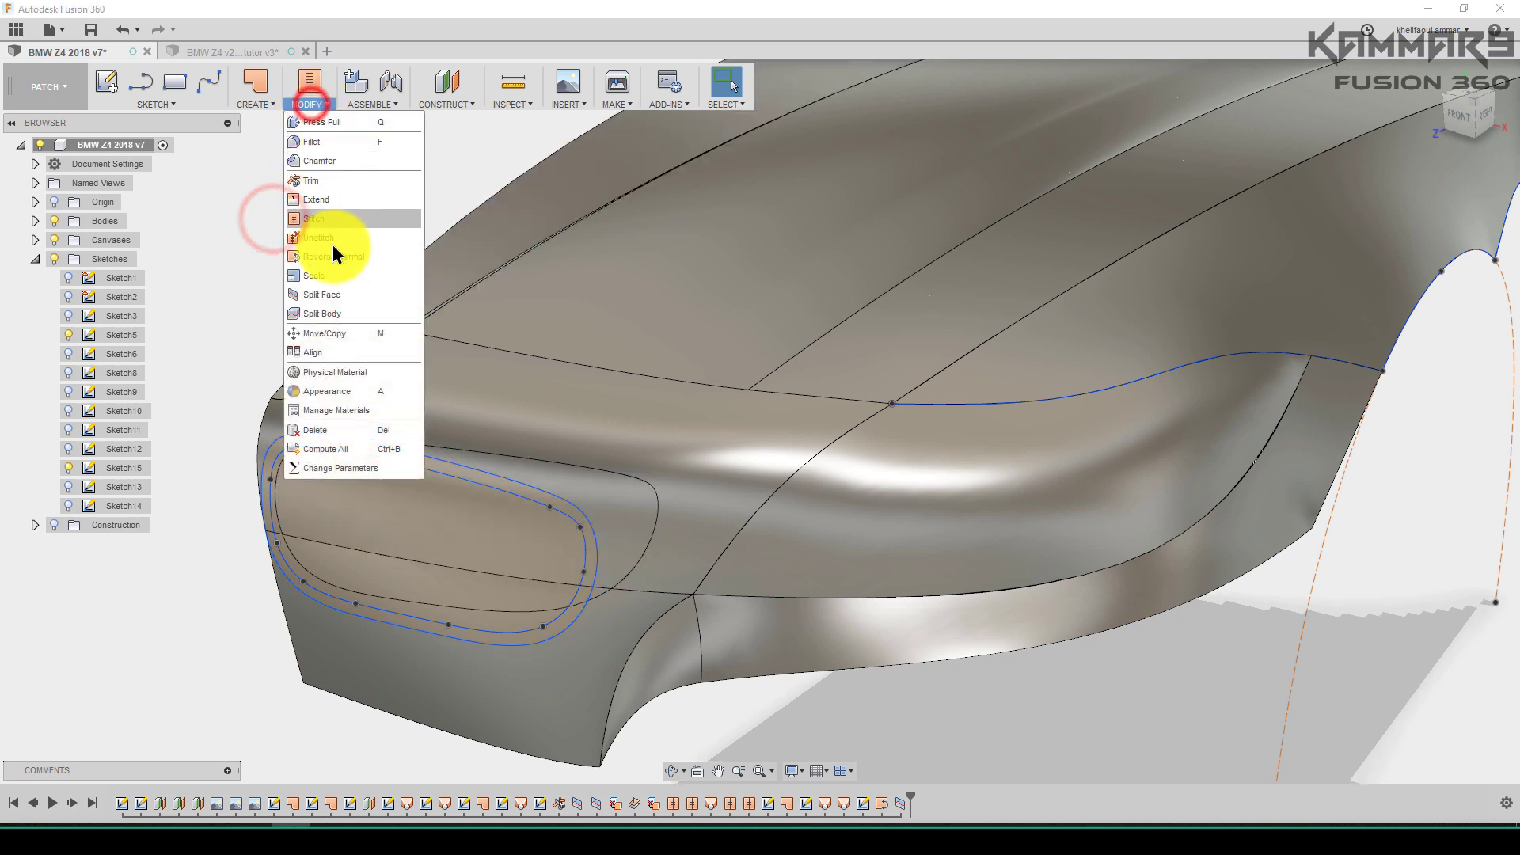
pyautogui.click(321, 296)
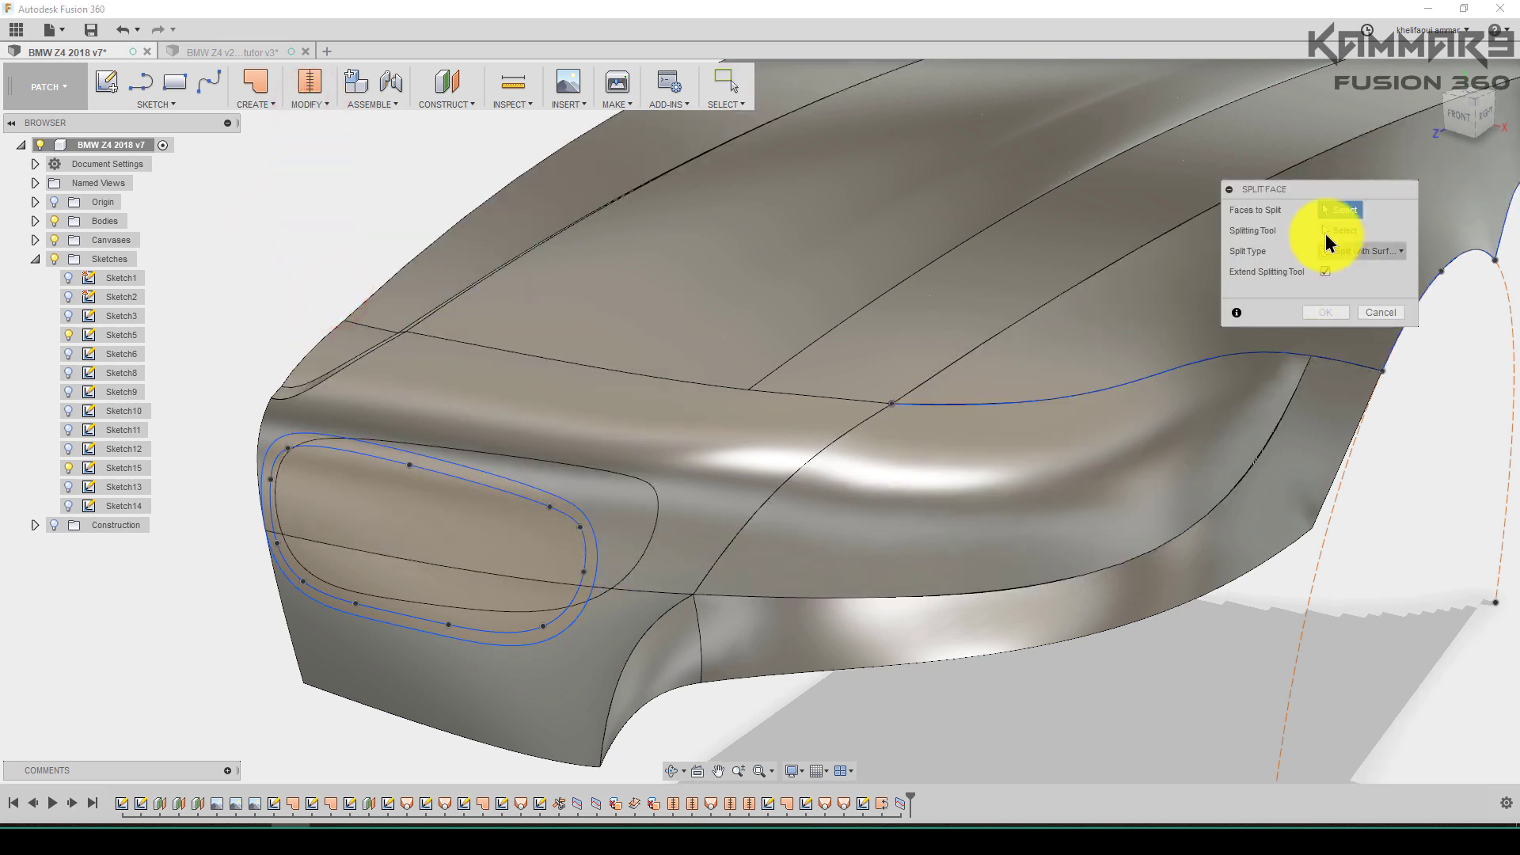
pyautogui.click(702, 494)
pyautogui.click(616, 617)
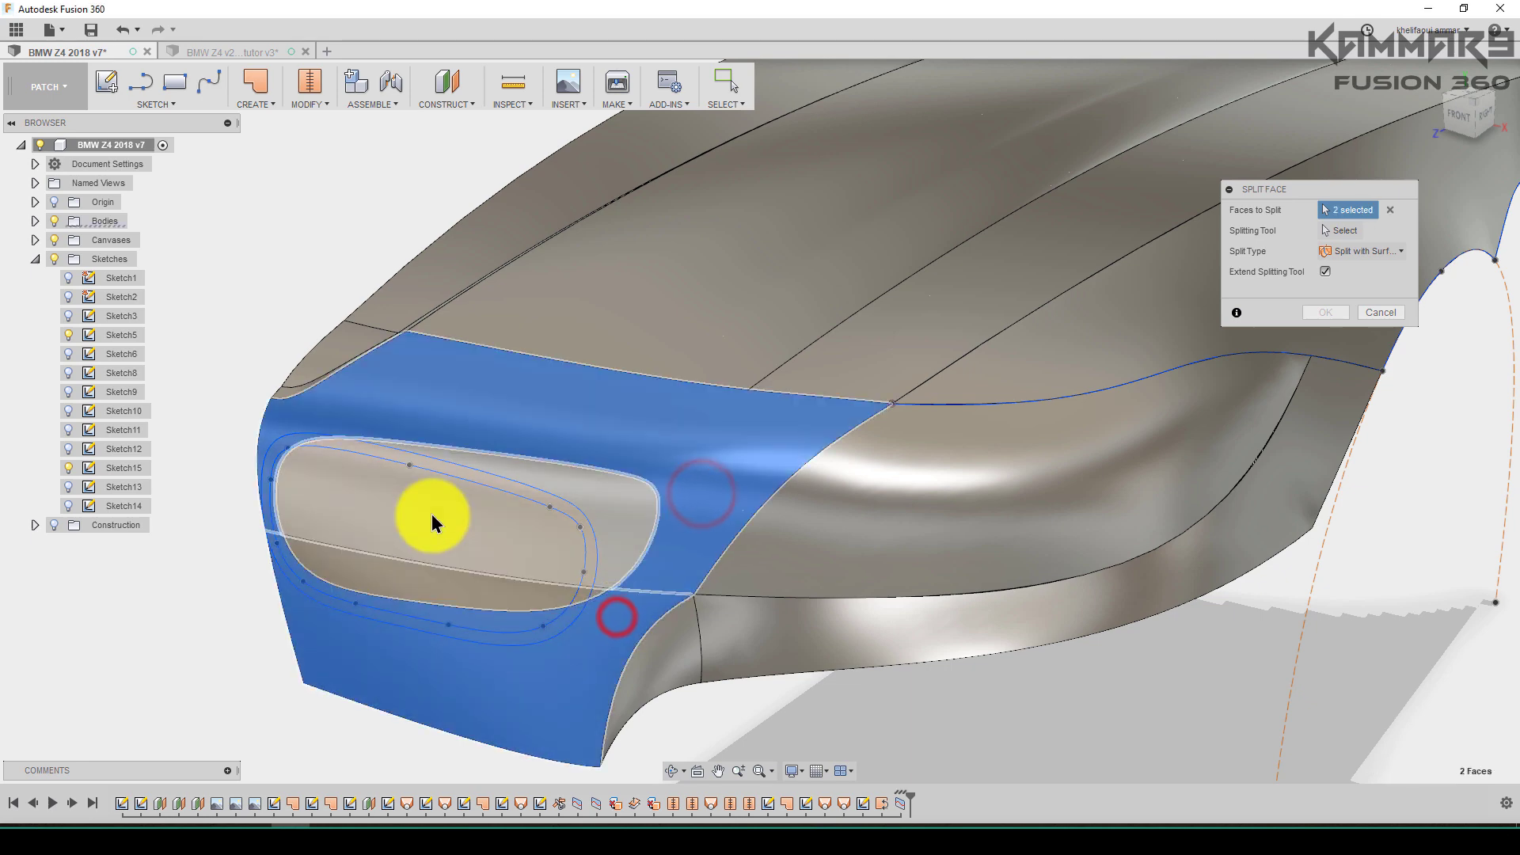
pyautogui.click(1344, 233)
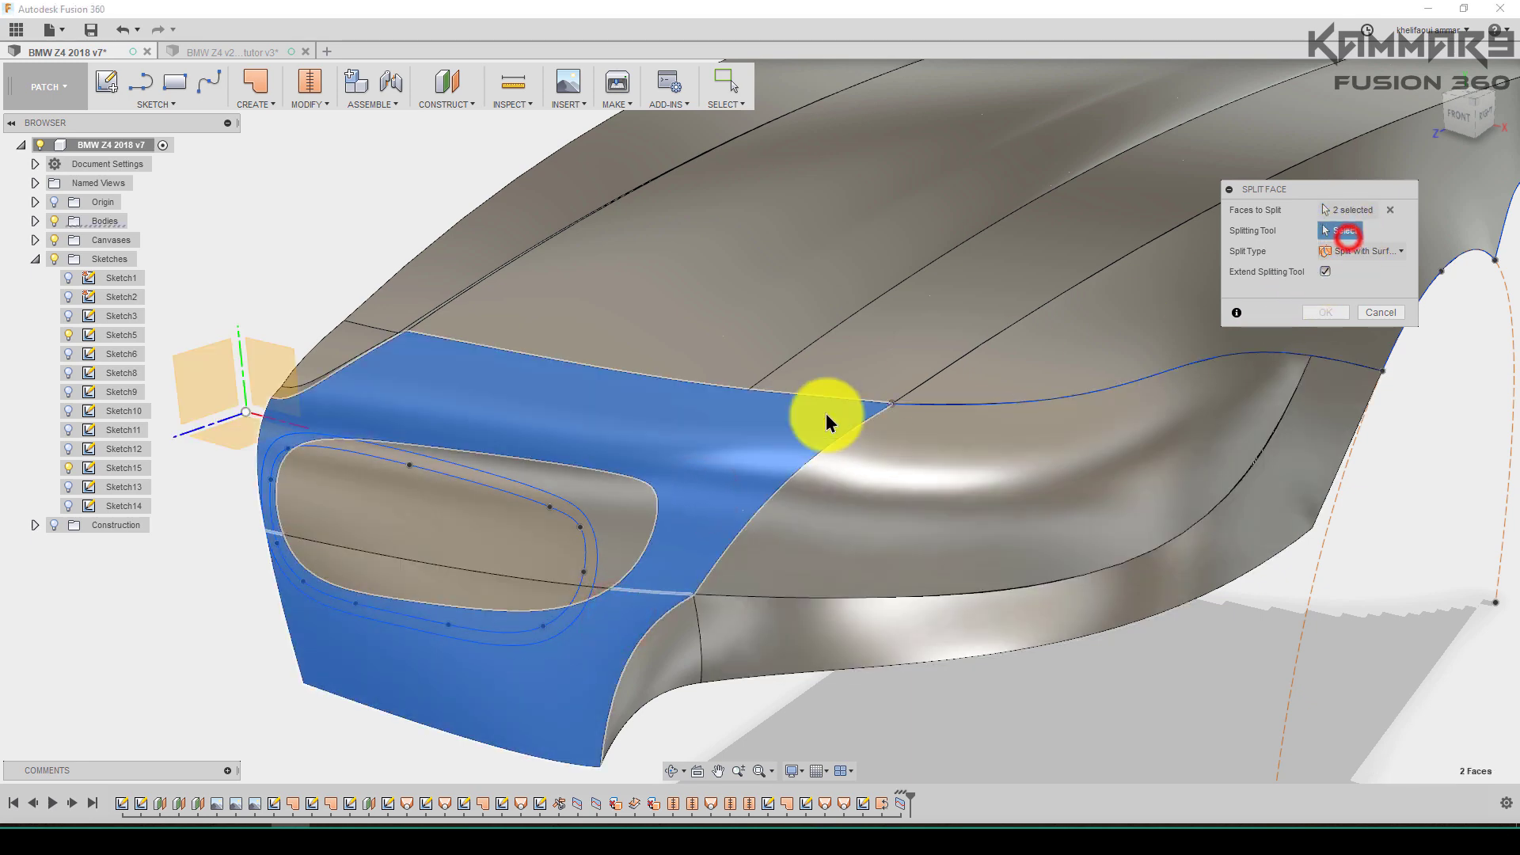
pyautogui.click(591, 540)
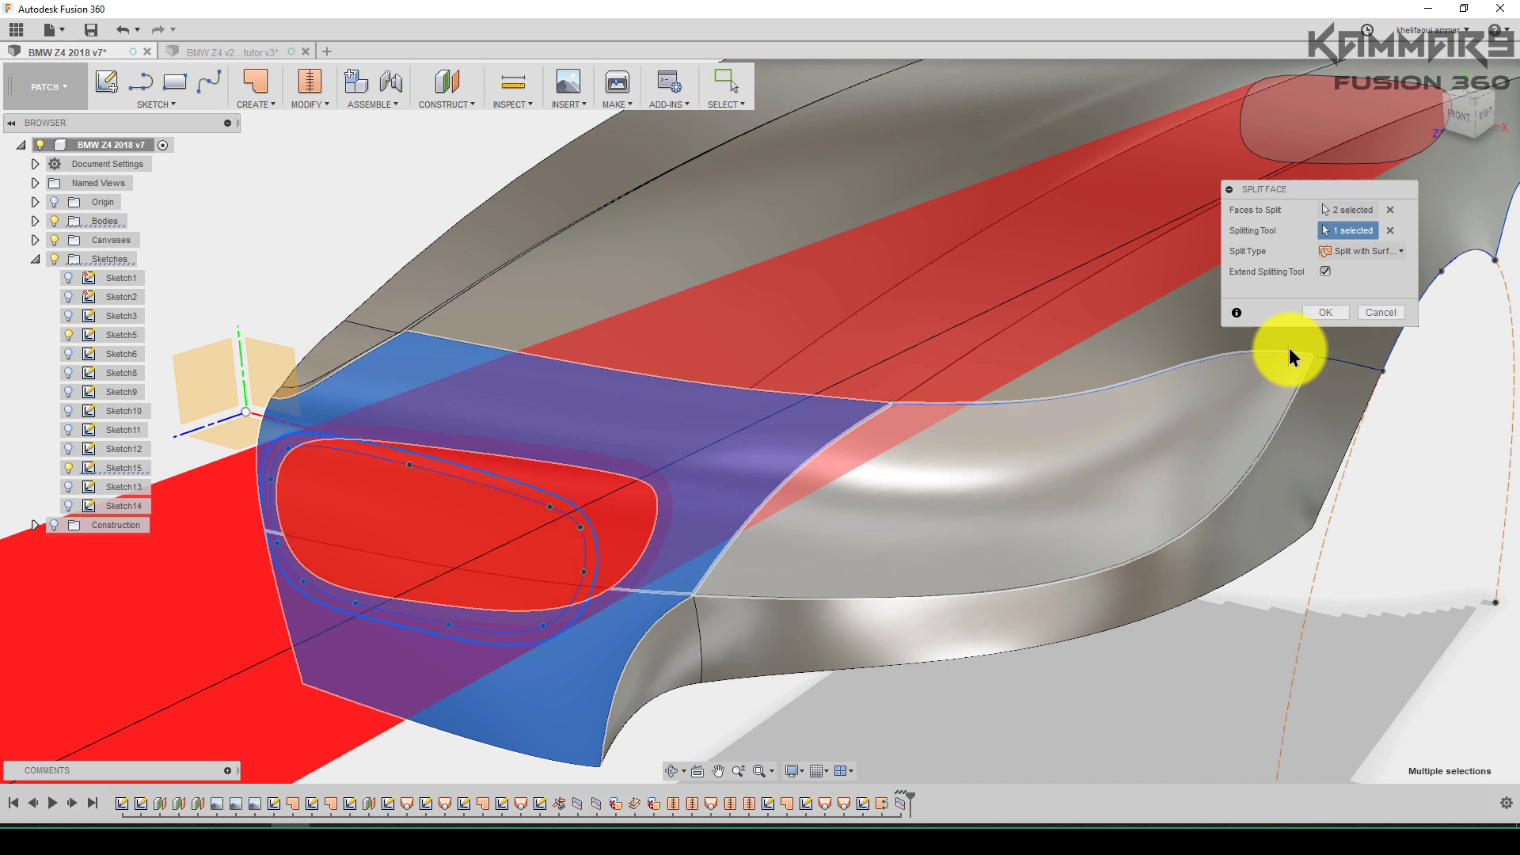
pyautogui.click(1326, 313)
pyautogui.moveTo(1001, 710)
pyautogui.keyDown('shift'); pyautogui.mouseDown(button='middle')
pyautogui.moveTo(789, 552)
pyautogui.moveTo(854, 625)
pyautogui.moveTo(847, 593)
pyautogui.moveTo(856, 633)
pyautogui.mouseUp(button='middle'); pyautogui.keyUp('shift')
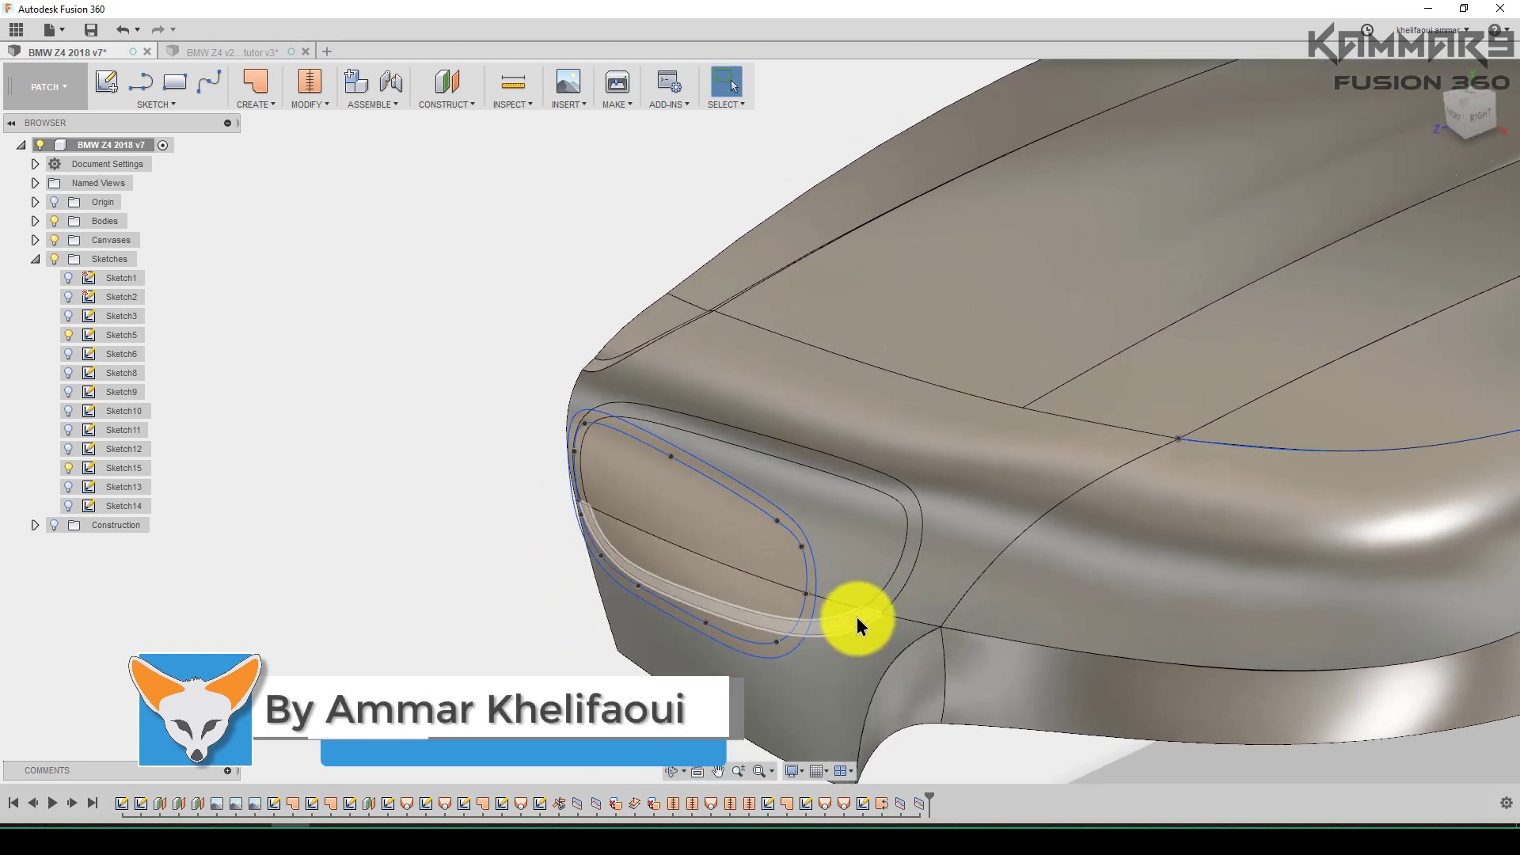
# Delete the two band faces ringing the grille
pyautogui.click(856, 616)
pyautogui.keyDown('shift'); pyautogui.click(886, 563); pyautogui.keyUp('shift')
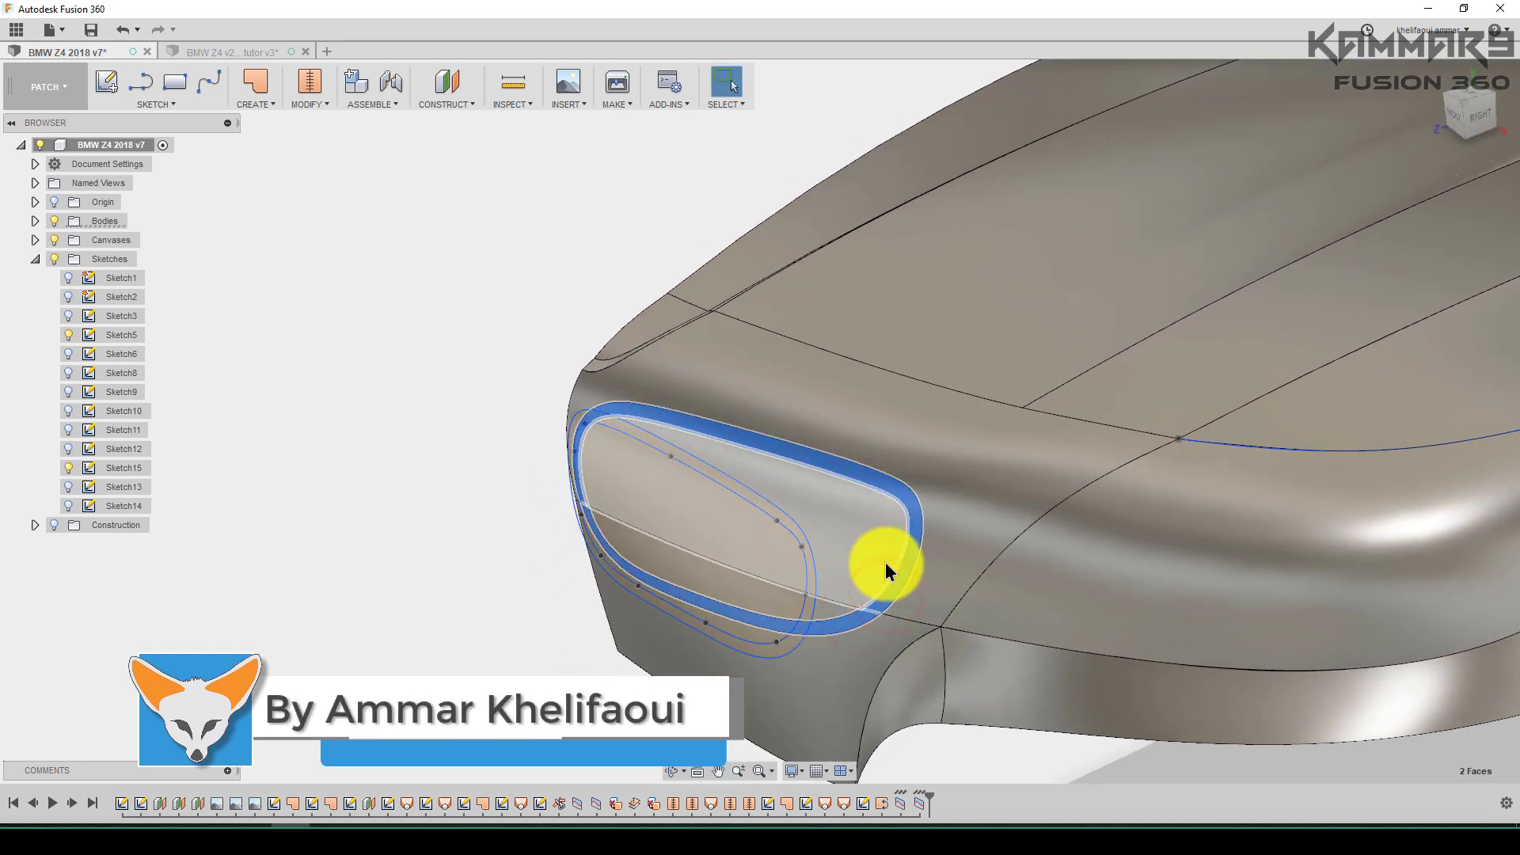
pyautogui.press('Delete')
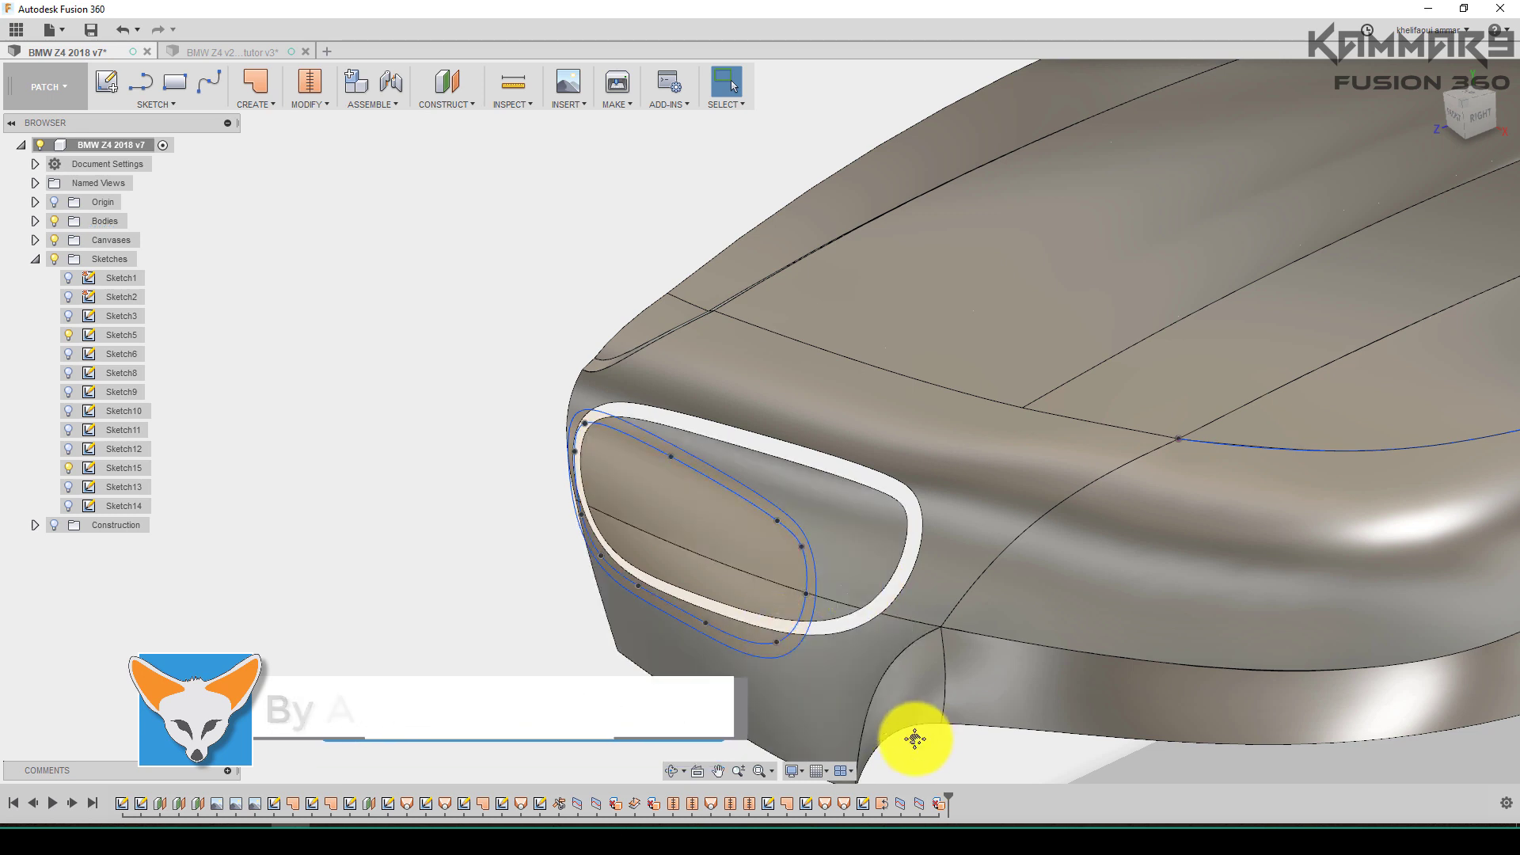
pyautogui.keyDown('shift'); pyautogui.moveTo(915, 739); pyautogui.dragTo(868, 723, button='middle'); pyautogui.keyUp('shift')
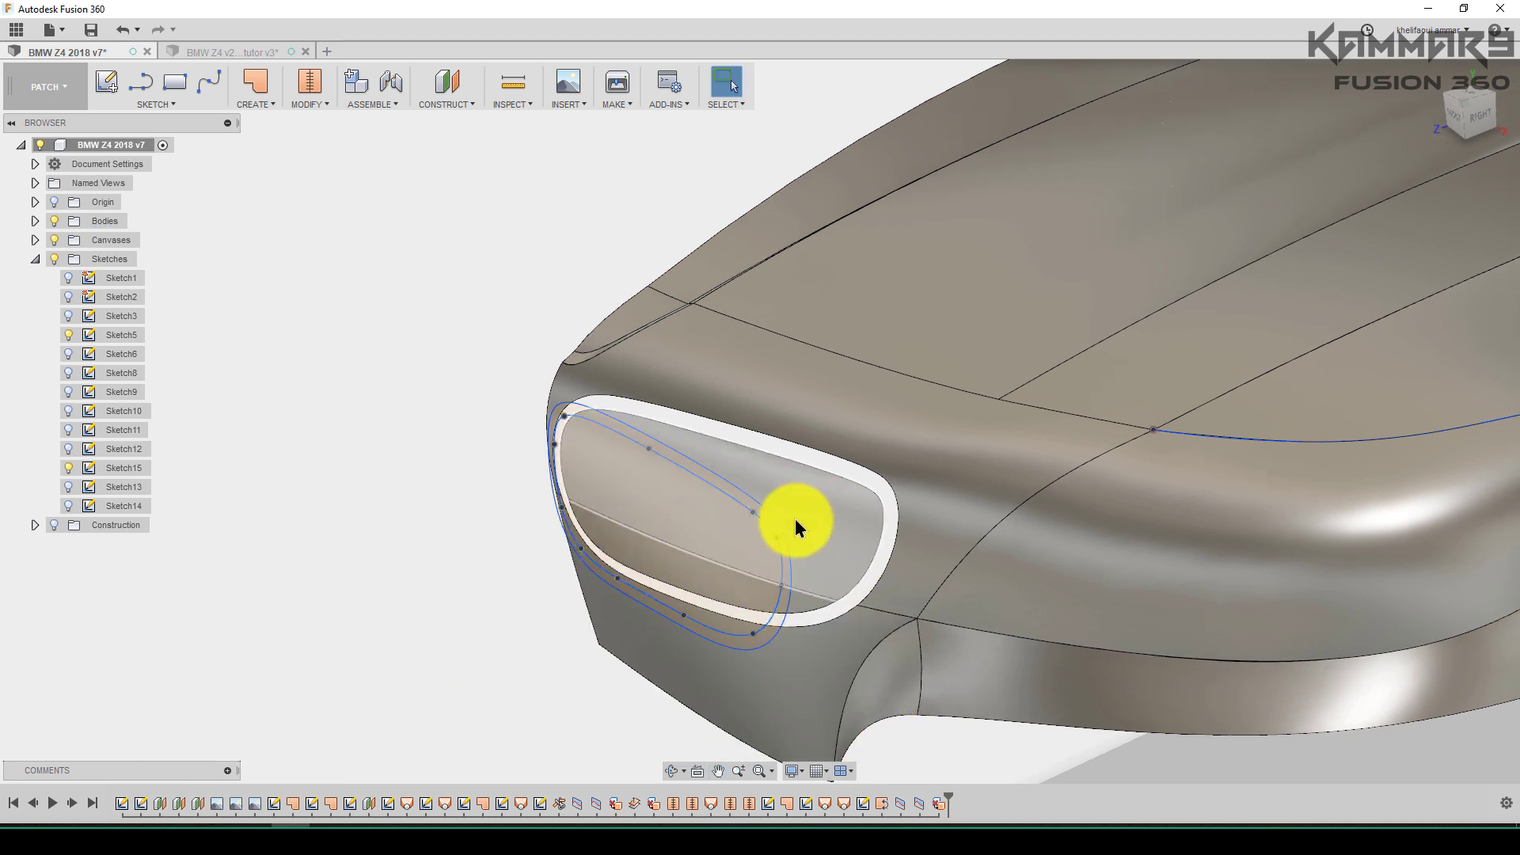
# Hide Sketch15 and recentre the view on the grille
pyautogui.click(64, 468)
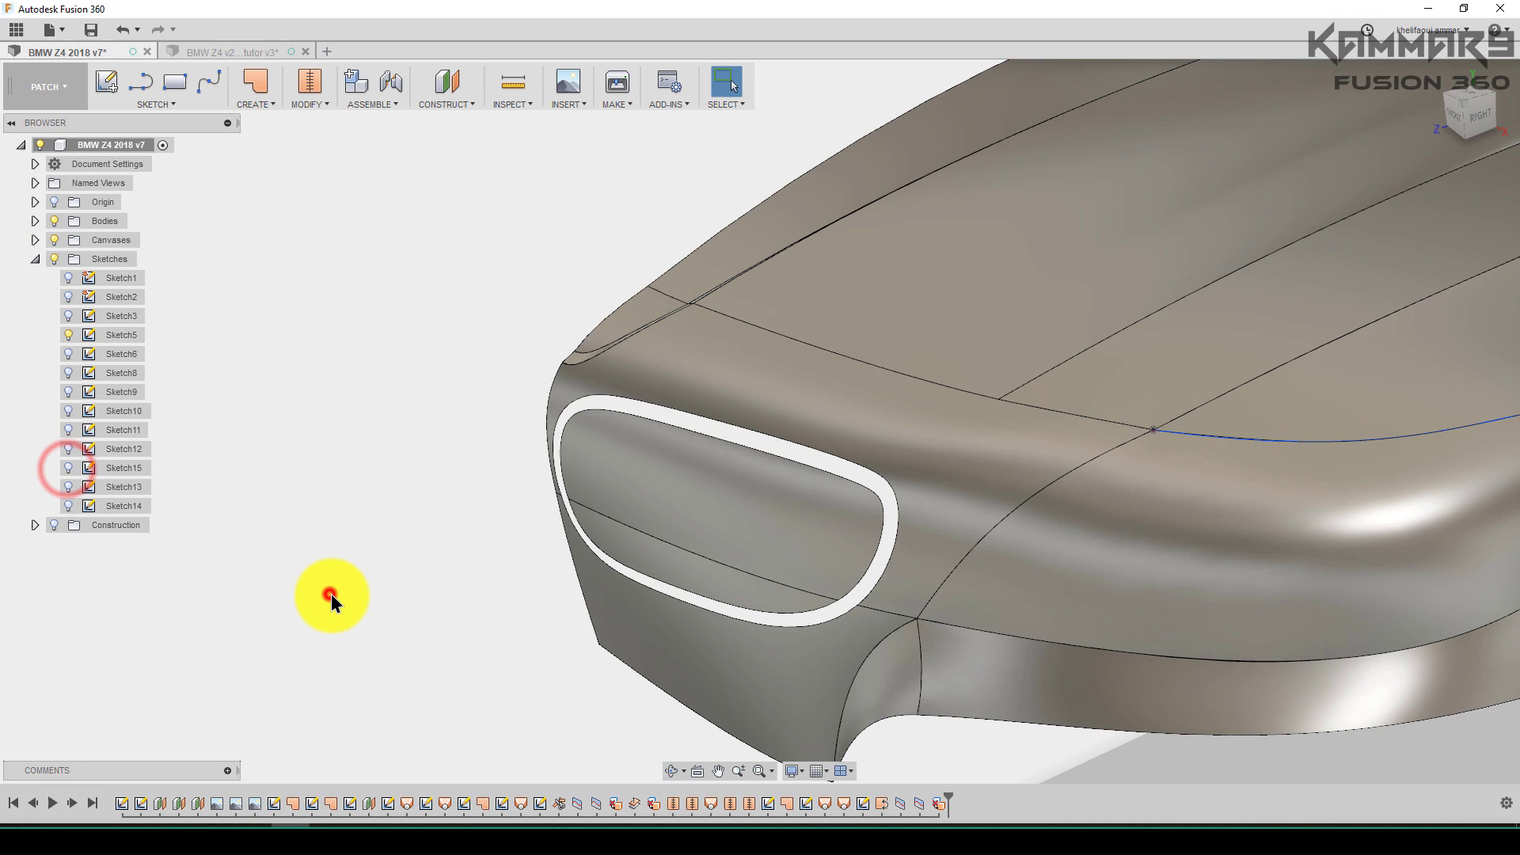
pyautogui.click(331, 595)
pyautogui.keyDown('shift'); pyautogui.moveTo(538, 584); pyautogui.dragTo(548, 588, button='middle'); pyautogui.keyUp('shift')
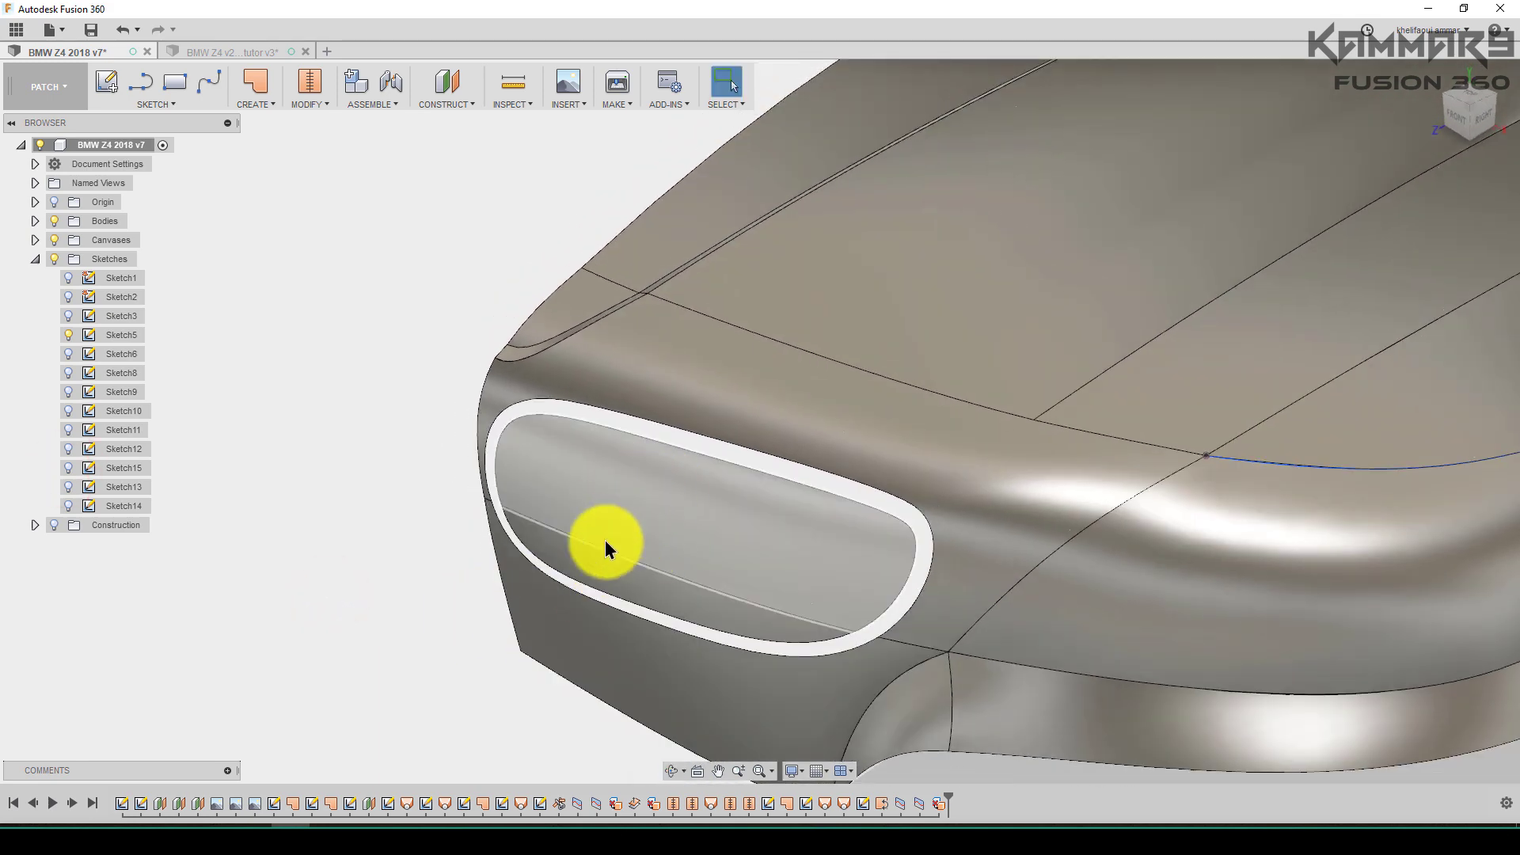
pyautogui.moveTo(605, 546)
pyautogui.keyDown('shift'); pyautogui.mouseDown(button='middle')
pyautogui.moveTo(584, 584)
pyautogui.moveTo(479, 404)
pyautogui.mouseUp(button='middle'); pyautogui.keyUp('shift')
# Offset the upper and lower grille faces by -0.6 mm into a new surface body
pyautogui.click(273, 105)
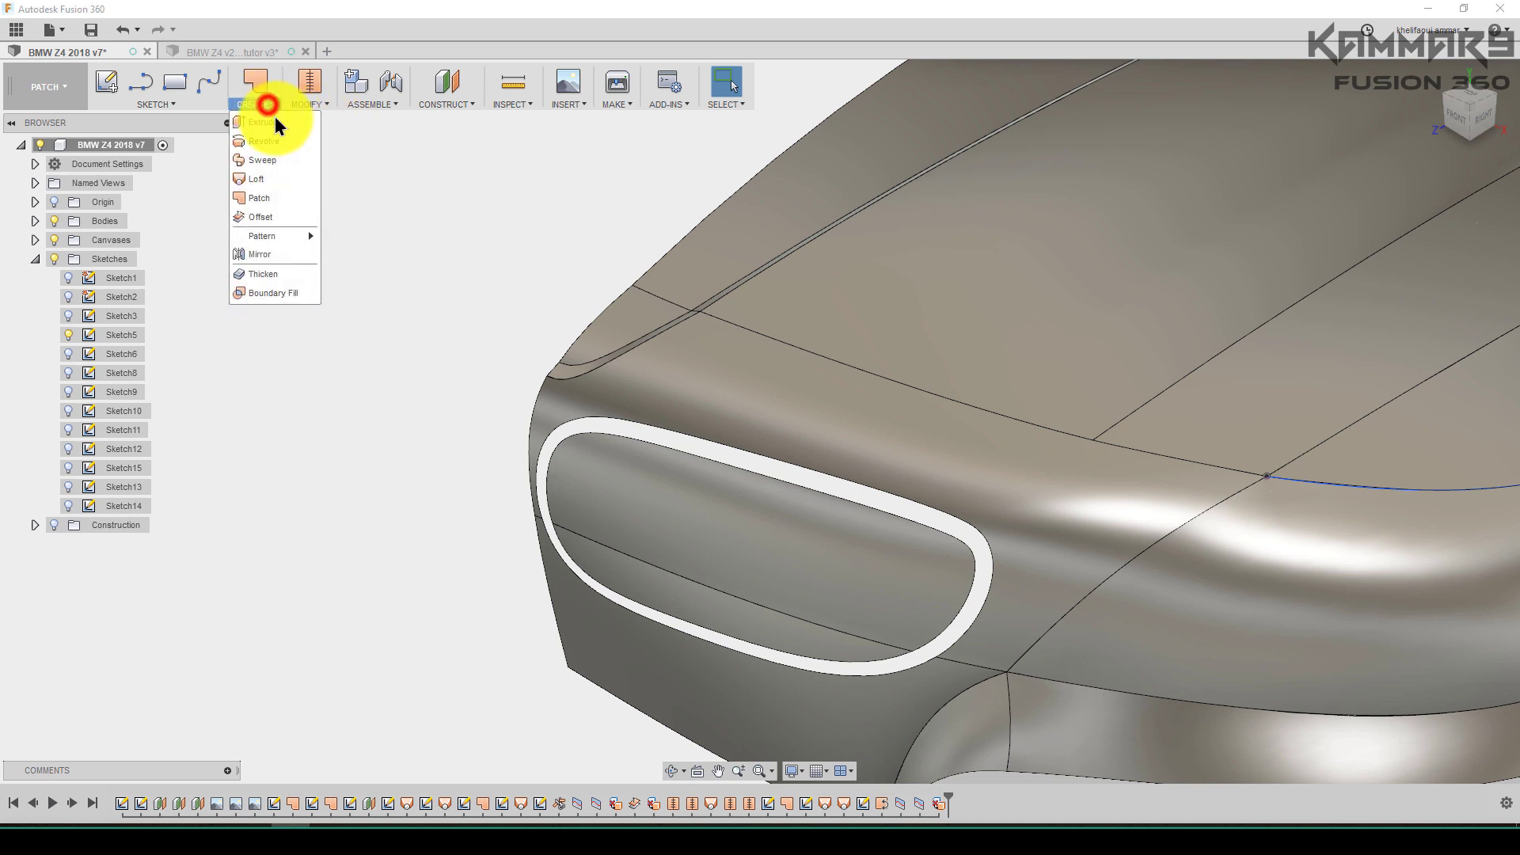
pyautogui.click(258, 218)
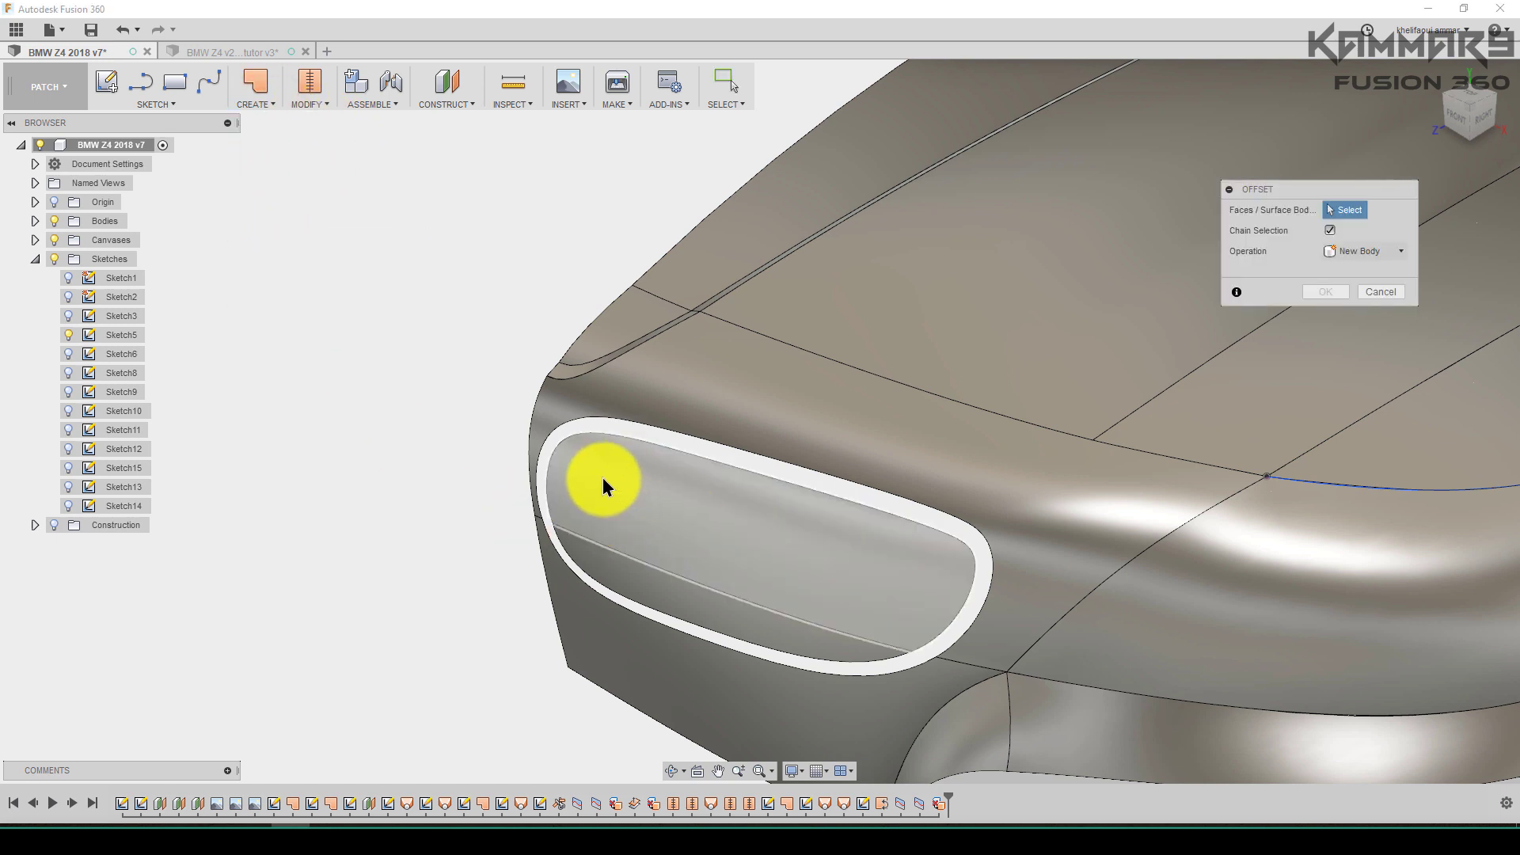
pyautogui.press('Escape')
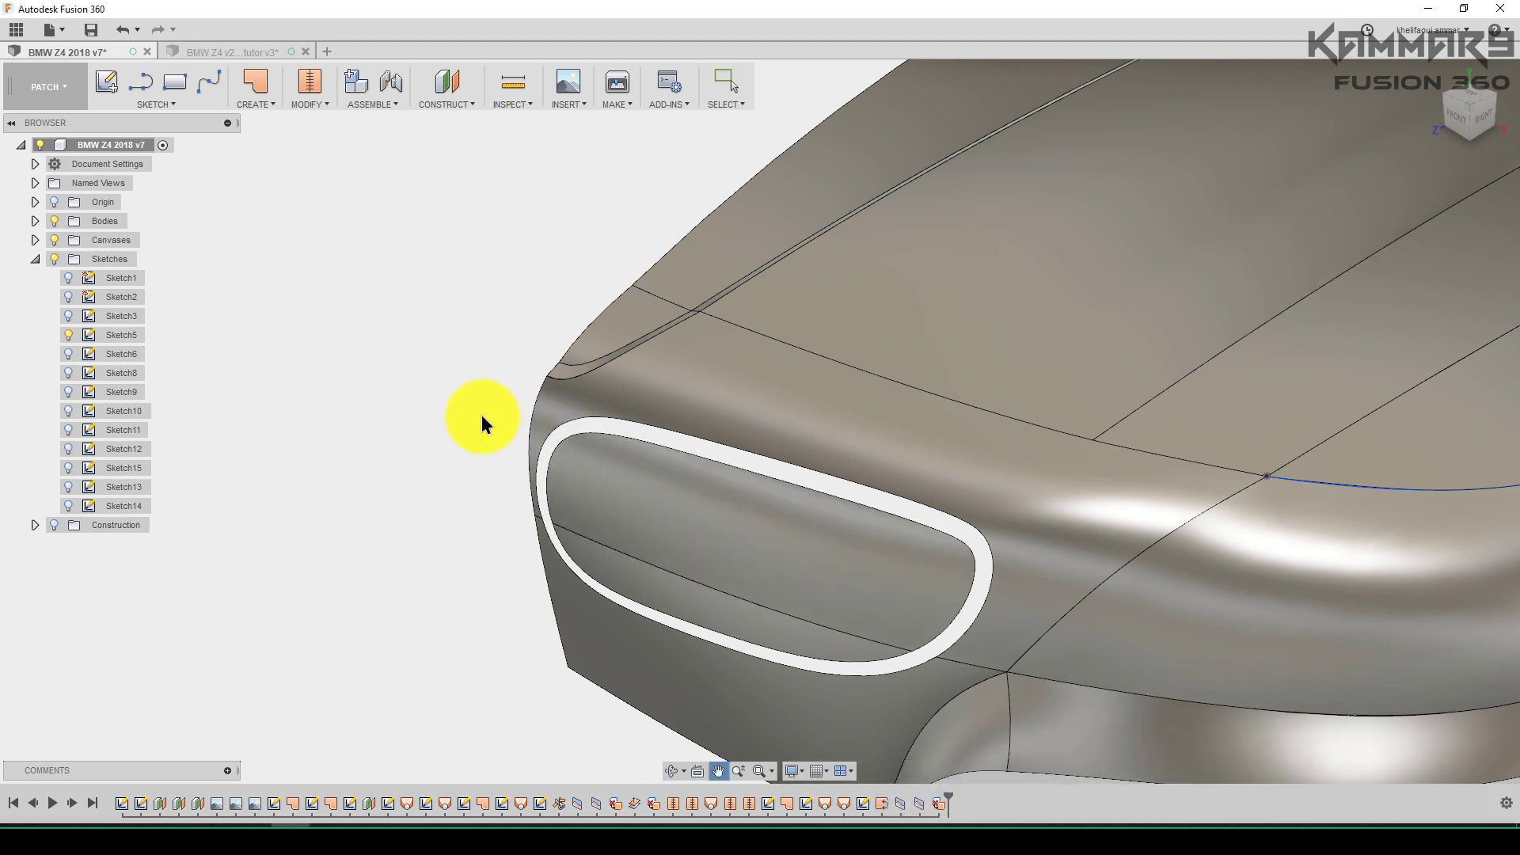
pyautogui.moveTo(481, 415); pyautogui.dragTo(483, 344, button='middle')
pyautogui.click(656, 433)
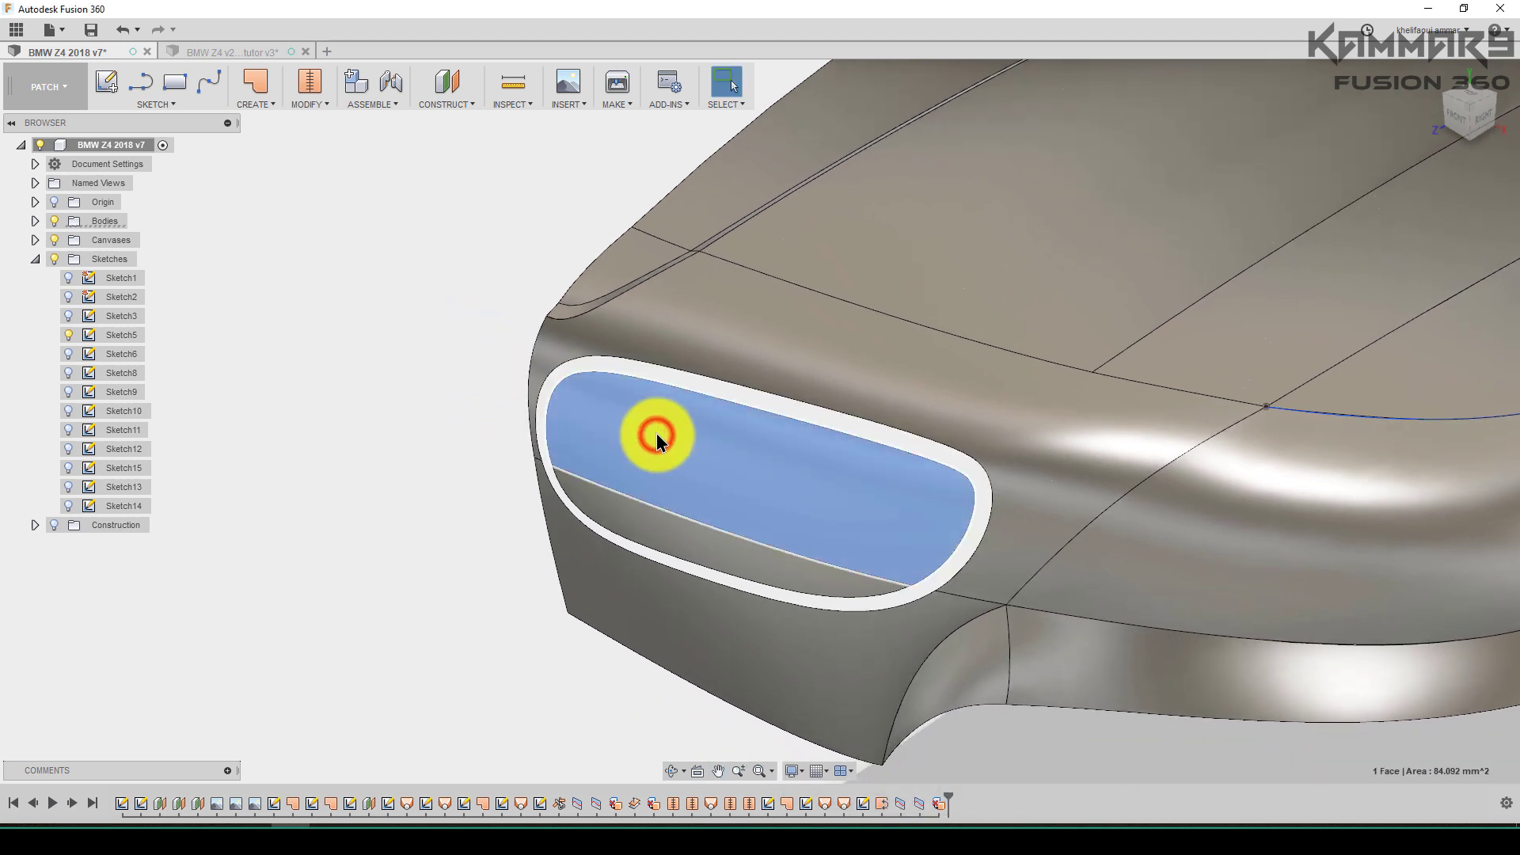
pyautogui.keyDown('shift'); pyautogui.click(626, 518); pyautogui.keyUp('shift')
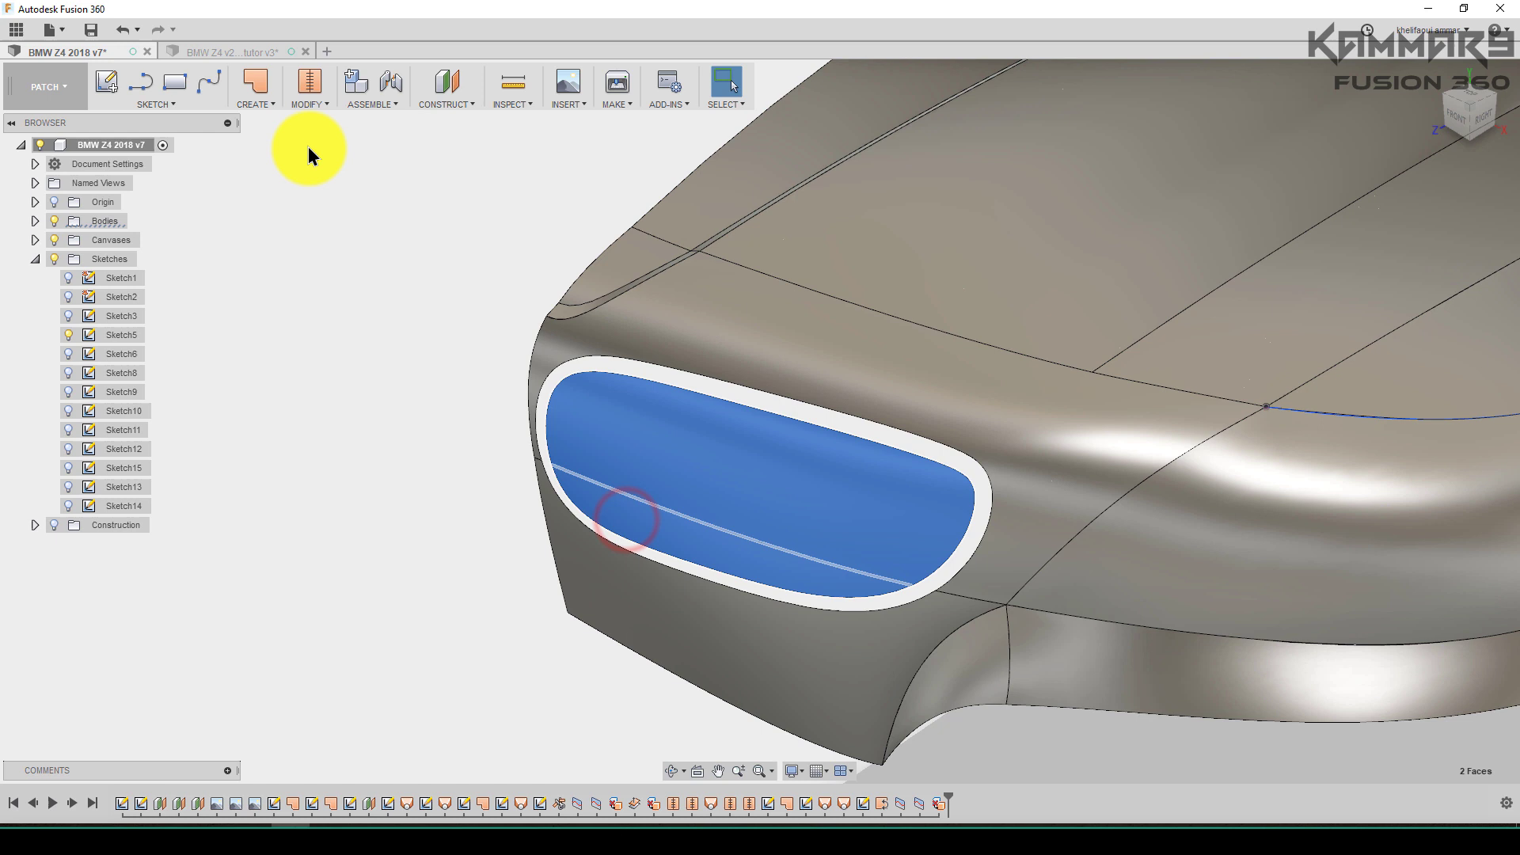
pyautogui.click(269, 102)
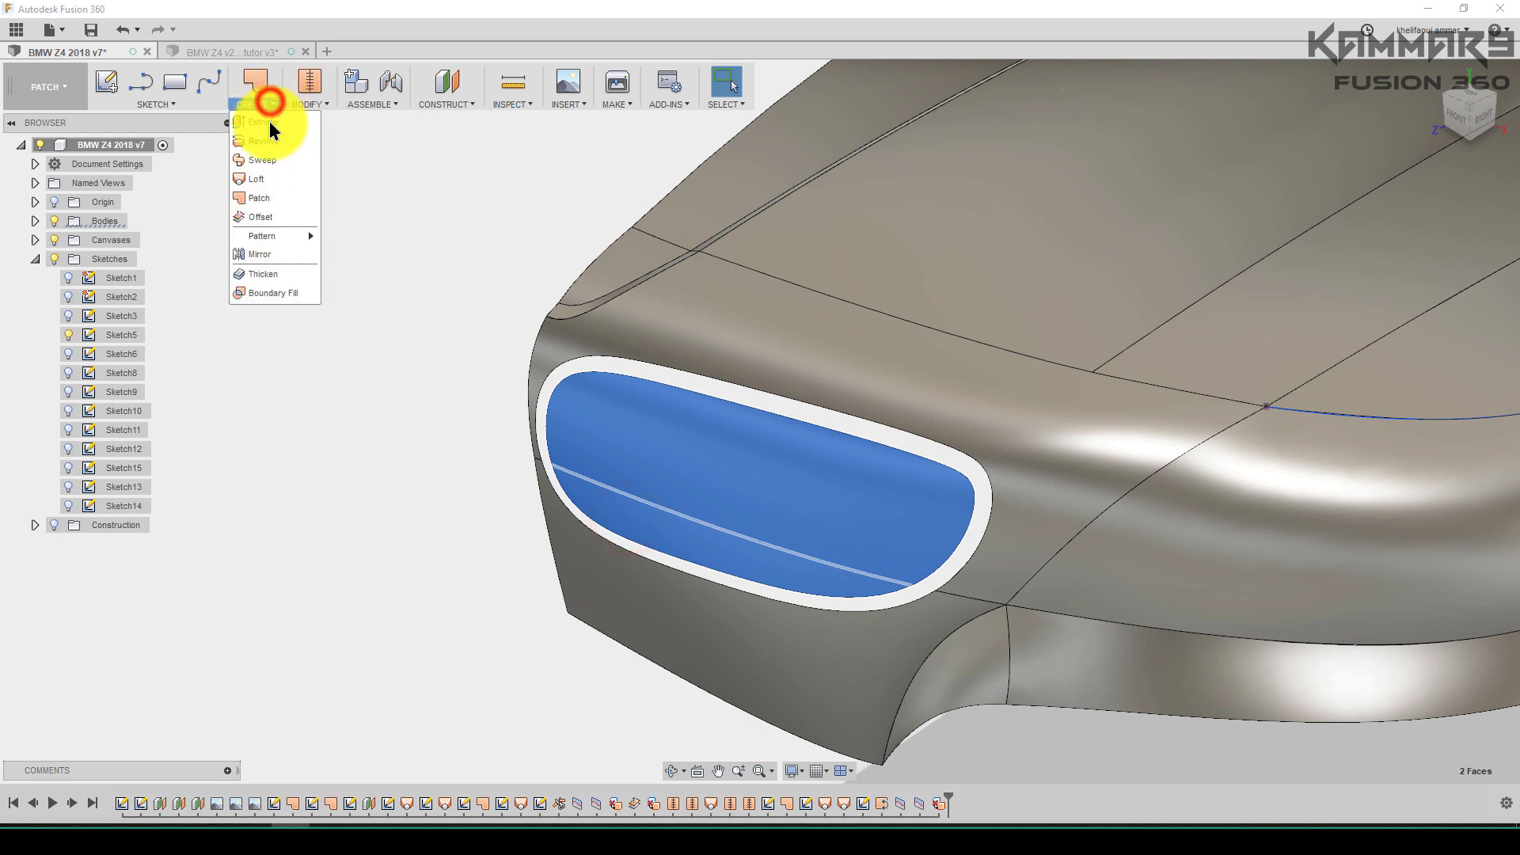
pyautogui.click(266, 212)
pyautogui.moveTo(643, 519); pyautogui.dragTo(677, 501)
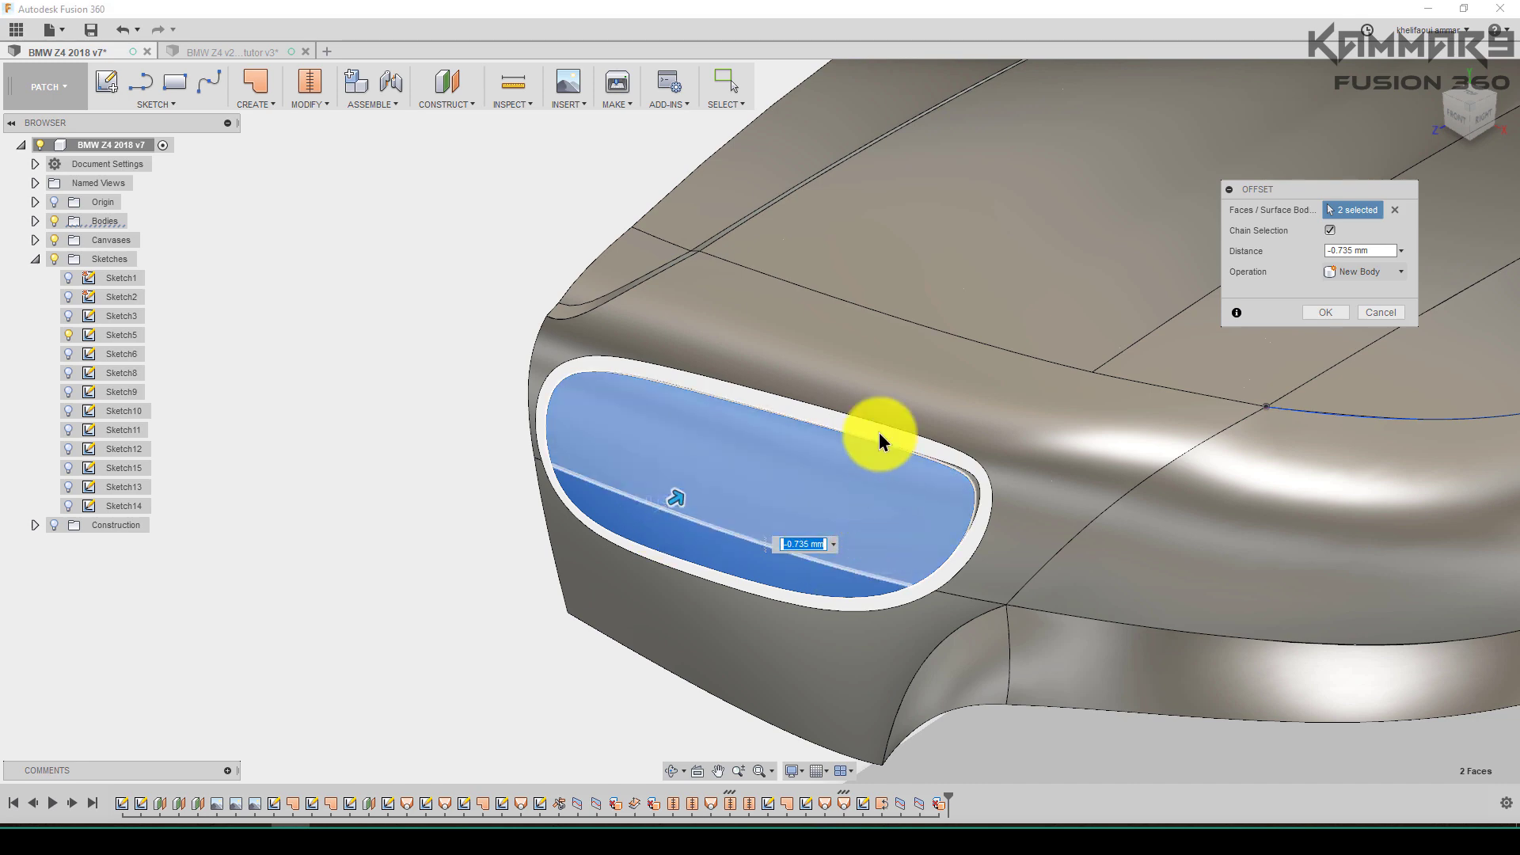
pyautogui.write('-0.6')
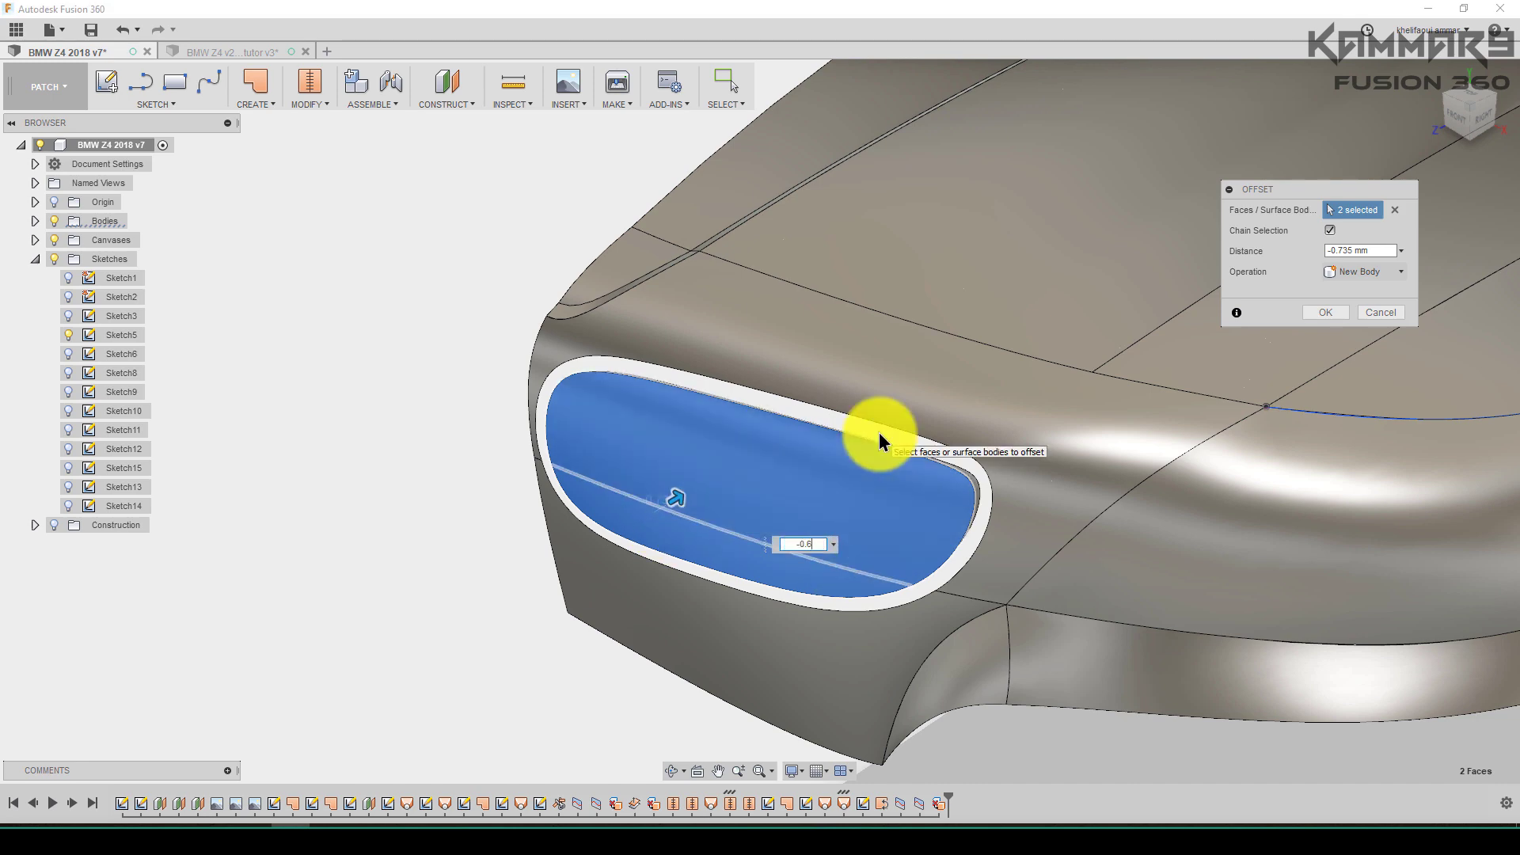
pyautogui.press('Return')
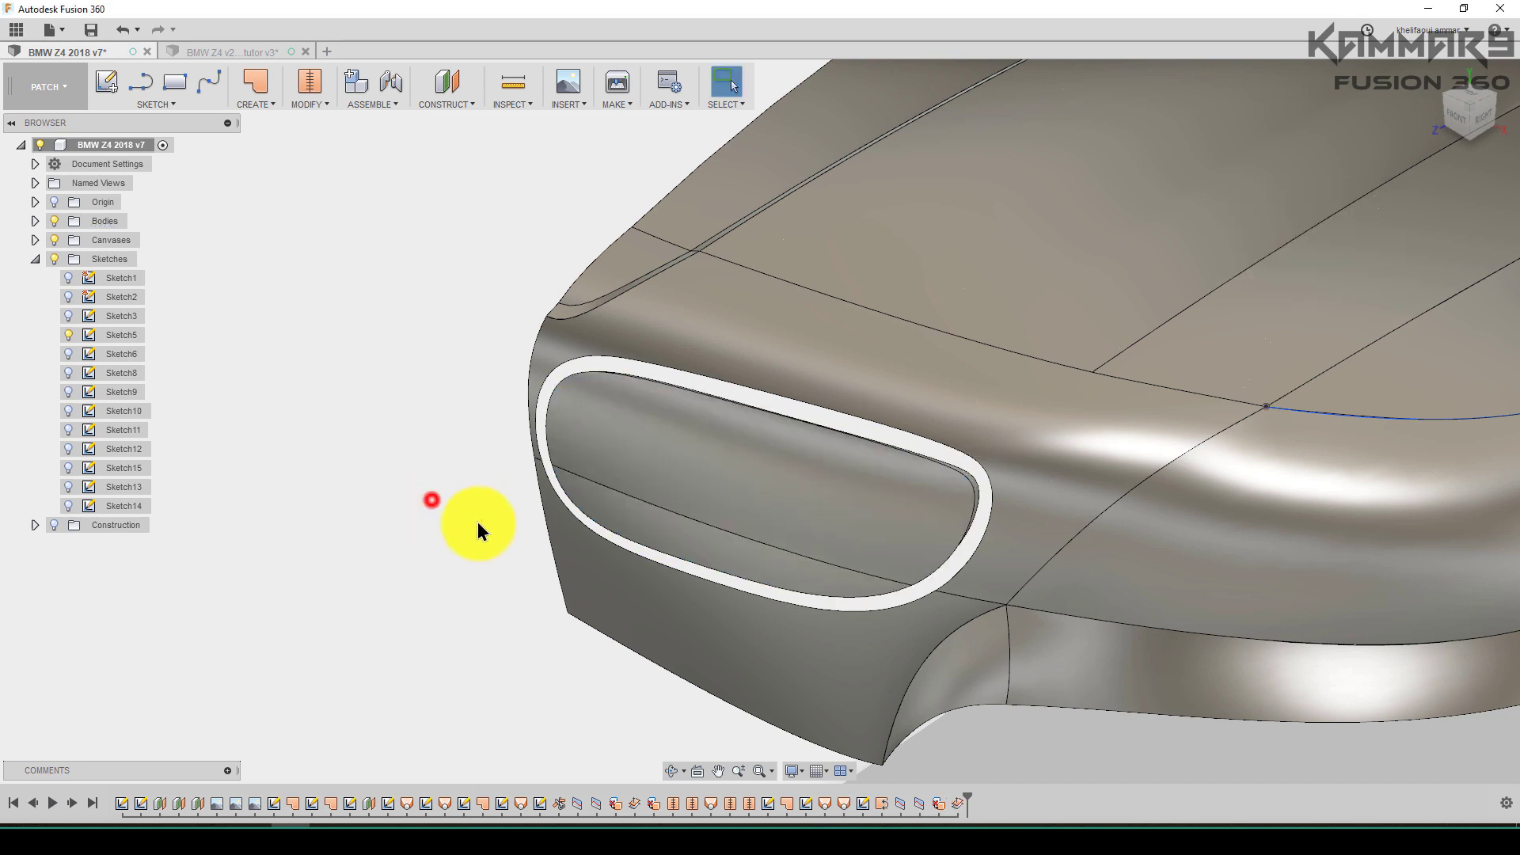
# Delete the upper and lower original grille faces, then orbit to inspect the opening
pyautogui.moveTo(430, 501)
pyautogui.keyDown('shift'); pyautogui.mouseDown(button='middle')
pyautogui.moveTo(721, 541)
pyautogui.moveTo(826, 472)
pyautogui.mouseUp(button='middle'); pyautogui.keyUp('shift')
pyautogui.click(835, 464)
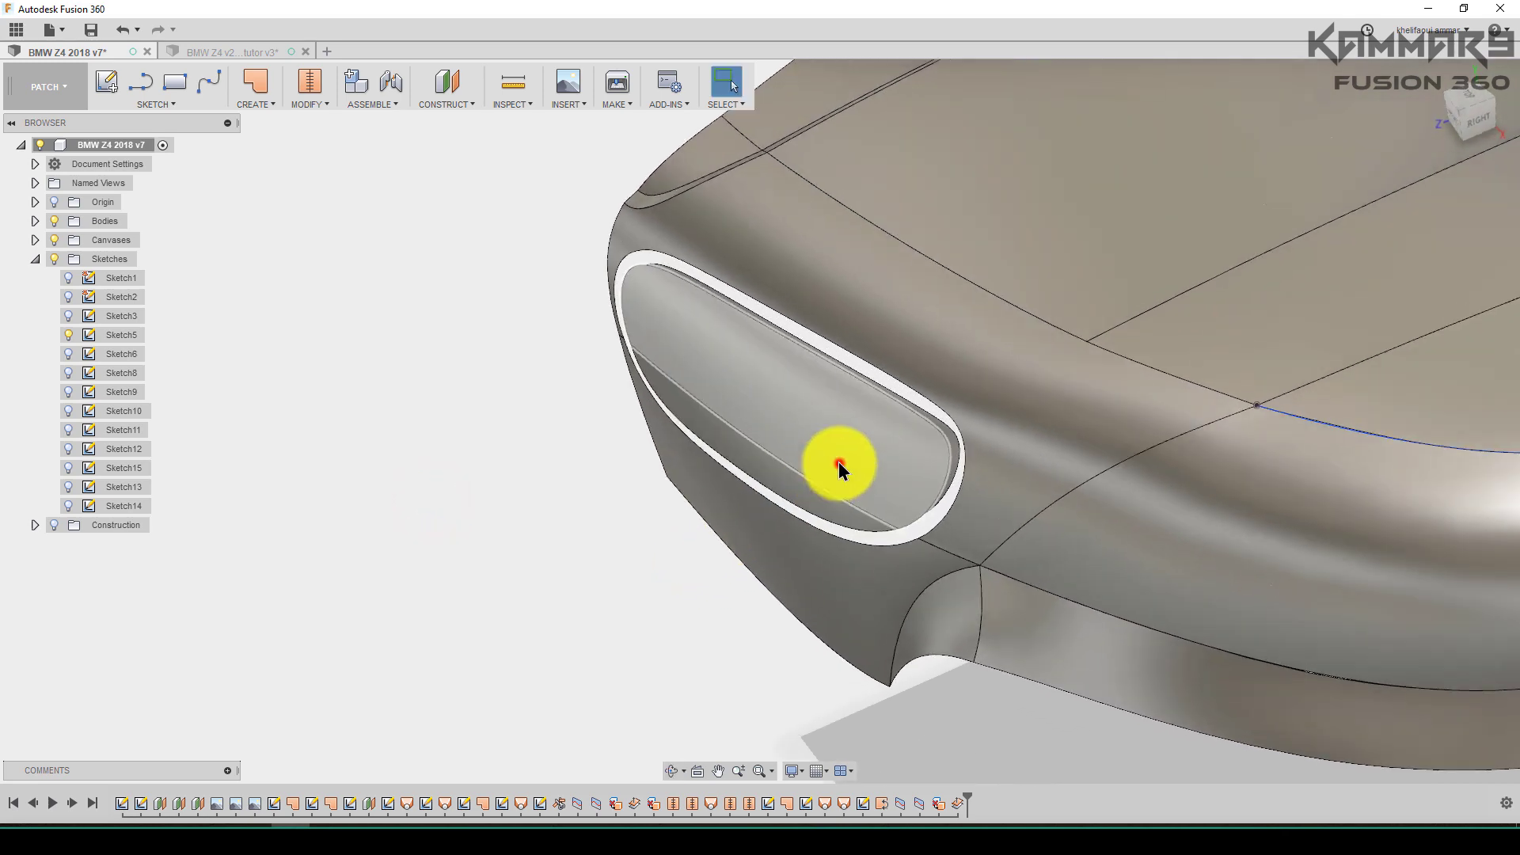
pyautogui.keyDown('shift'); pyautogui.click(801, 487); pyautogui.keyUp('shift')
pyautogui.keyDown('shift'); pyautogui.moveTo(736, 510); pyautogui.dragTo(768, 537, button='middle'); pyautogui.keyUp('shift')
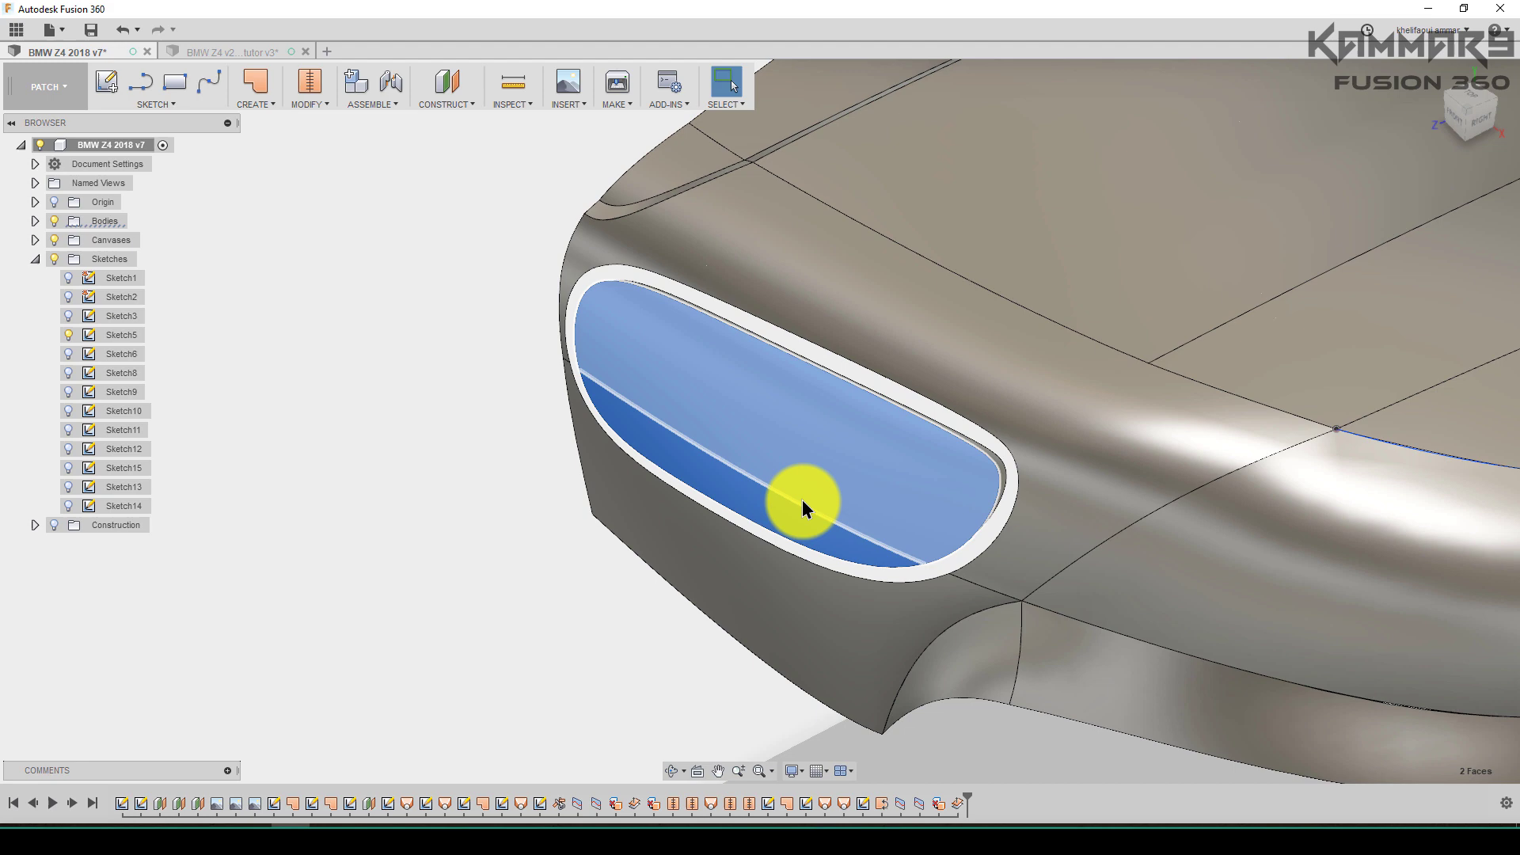
pyautogui.press('Delete')
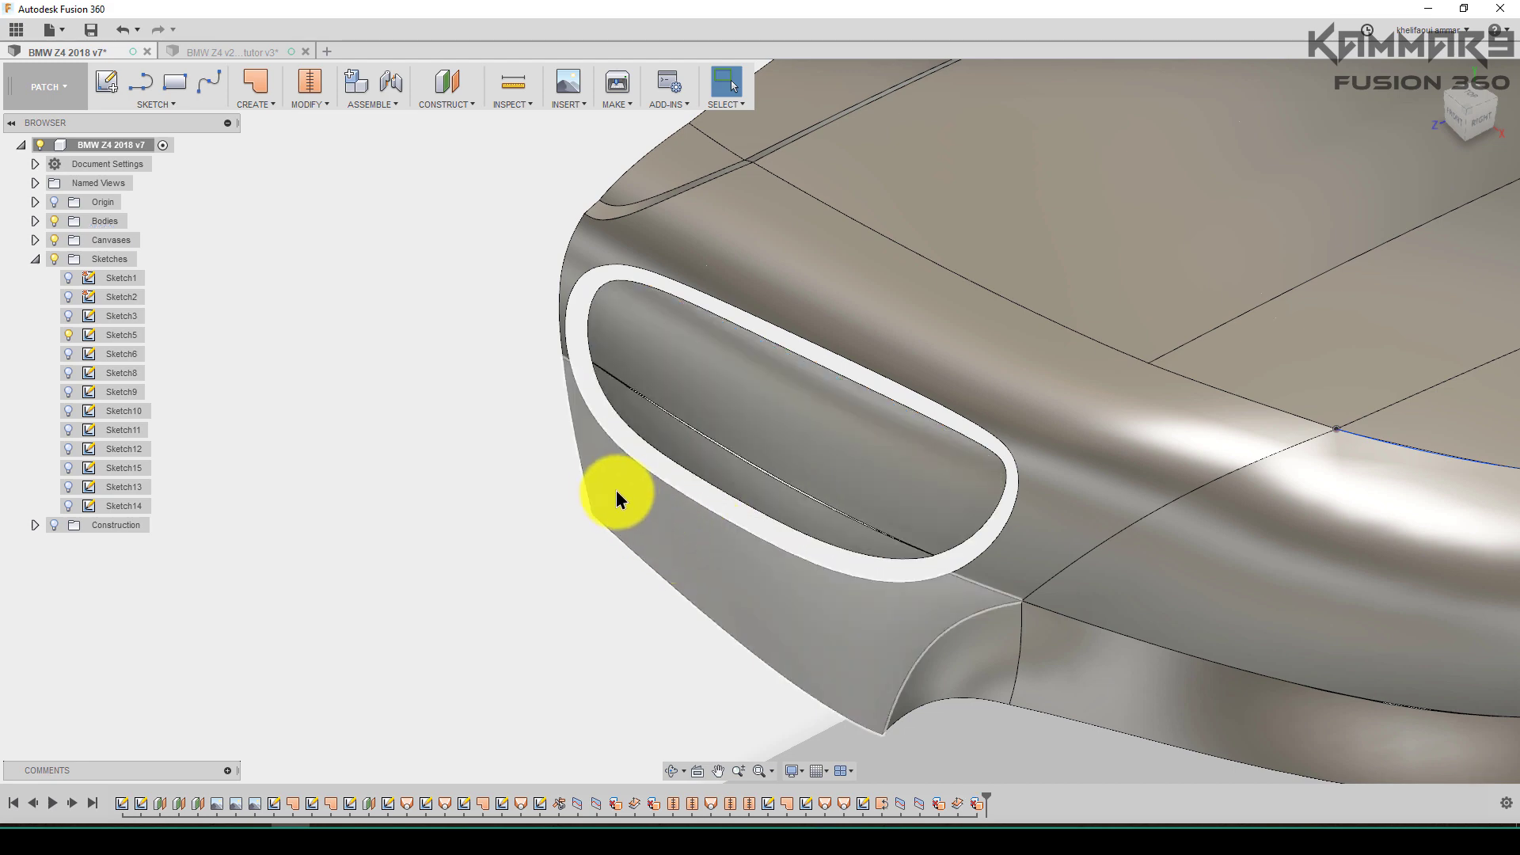
pyautogui.moveTo(617, 490)
pyautogui.keyDown('shift'); pyautogui.mouseDown(button='middle')
pyautogui.moveTo(696, 380)
pyautogui.moveTo(635, 463)
pyautogui.moveTo(650, 522)
pyautogui.mouseUp(button='middle'); pyautogui.keyUp('shift')
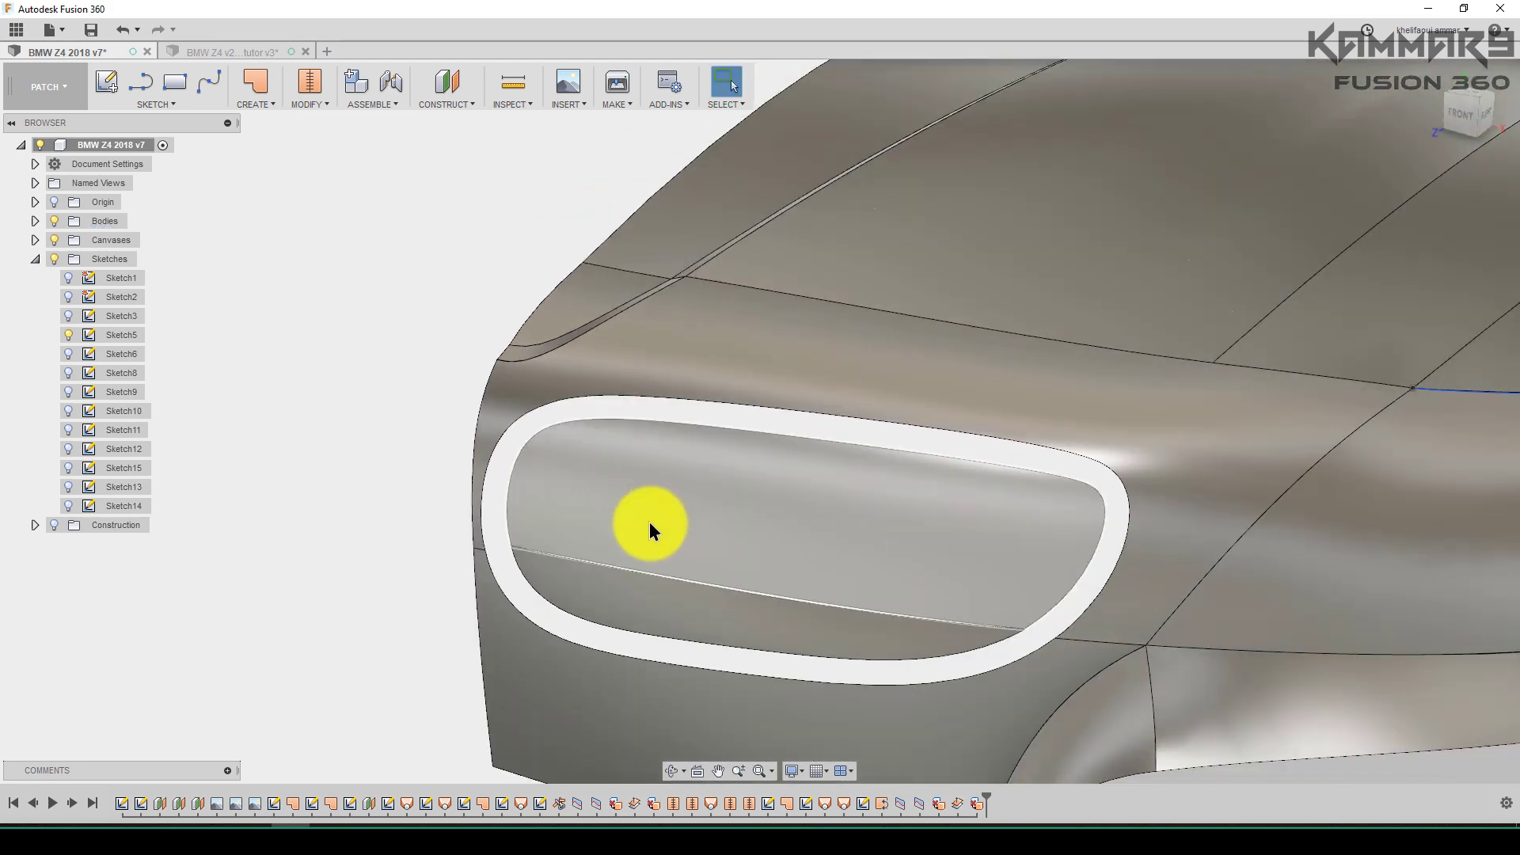
pyautogui.scroll(-2, 650, 522)
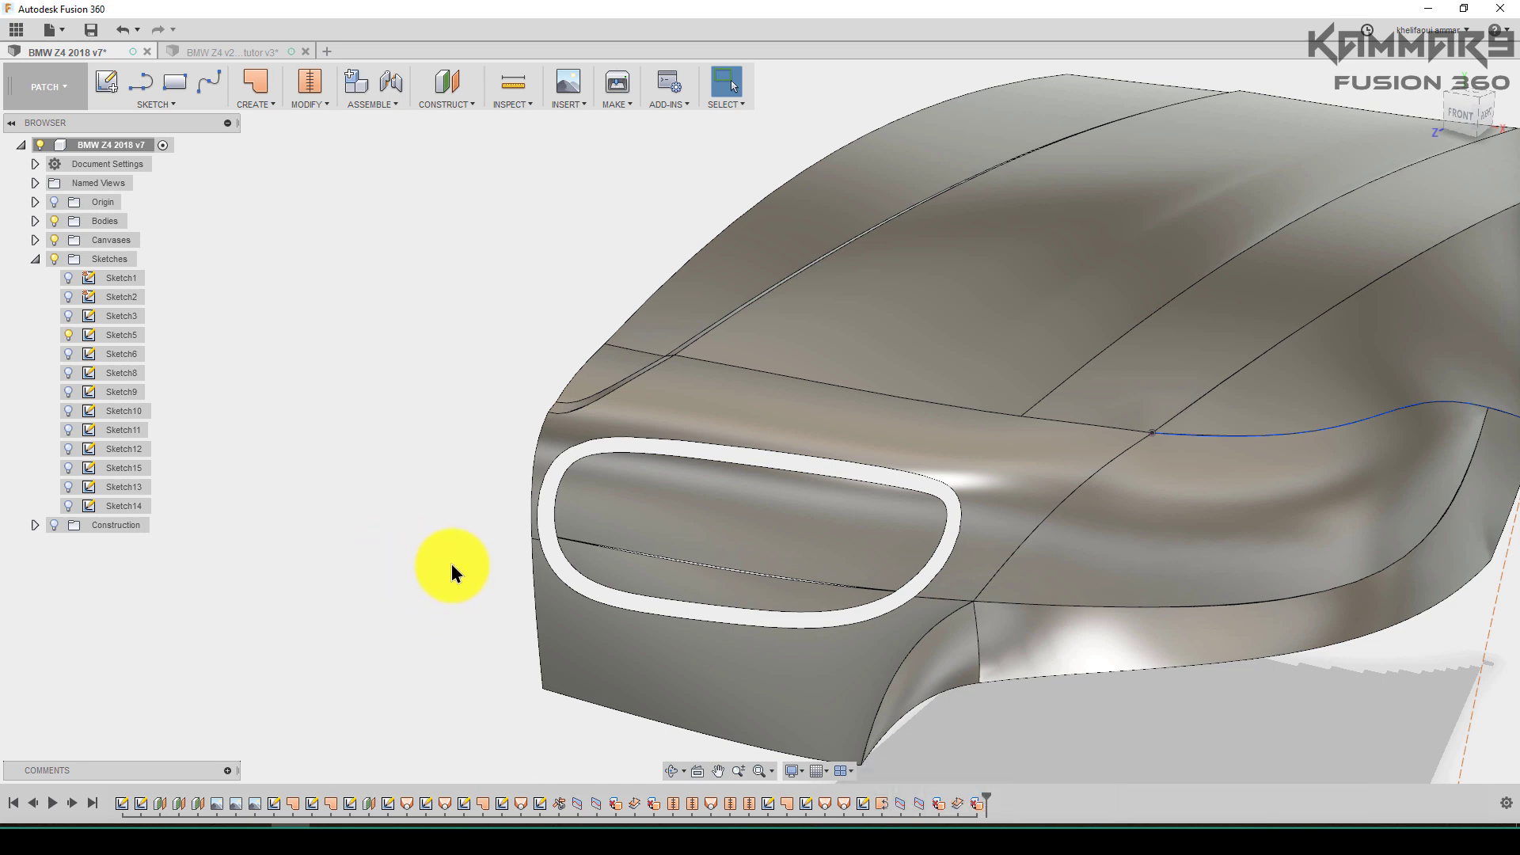
pyautogui.moveTo(458, 581)
pyautogui.keyDown('shift'); pyautogui.mouseDown(button='middle')
pyautogui.moveTo(553, 549)
pyautogui.moveTo(571, 499)
pyautogui.moveTo(542, 560)
pyautogui.moveTo(686, 556)
pyautogui.mouseUp(button='middle'); pyautogui.keyUp('shift')
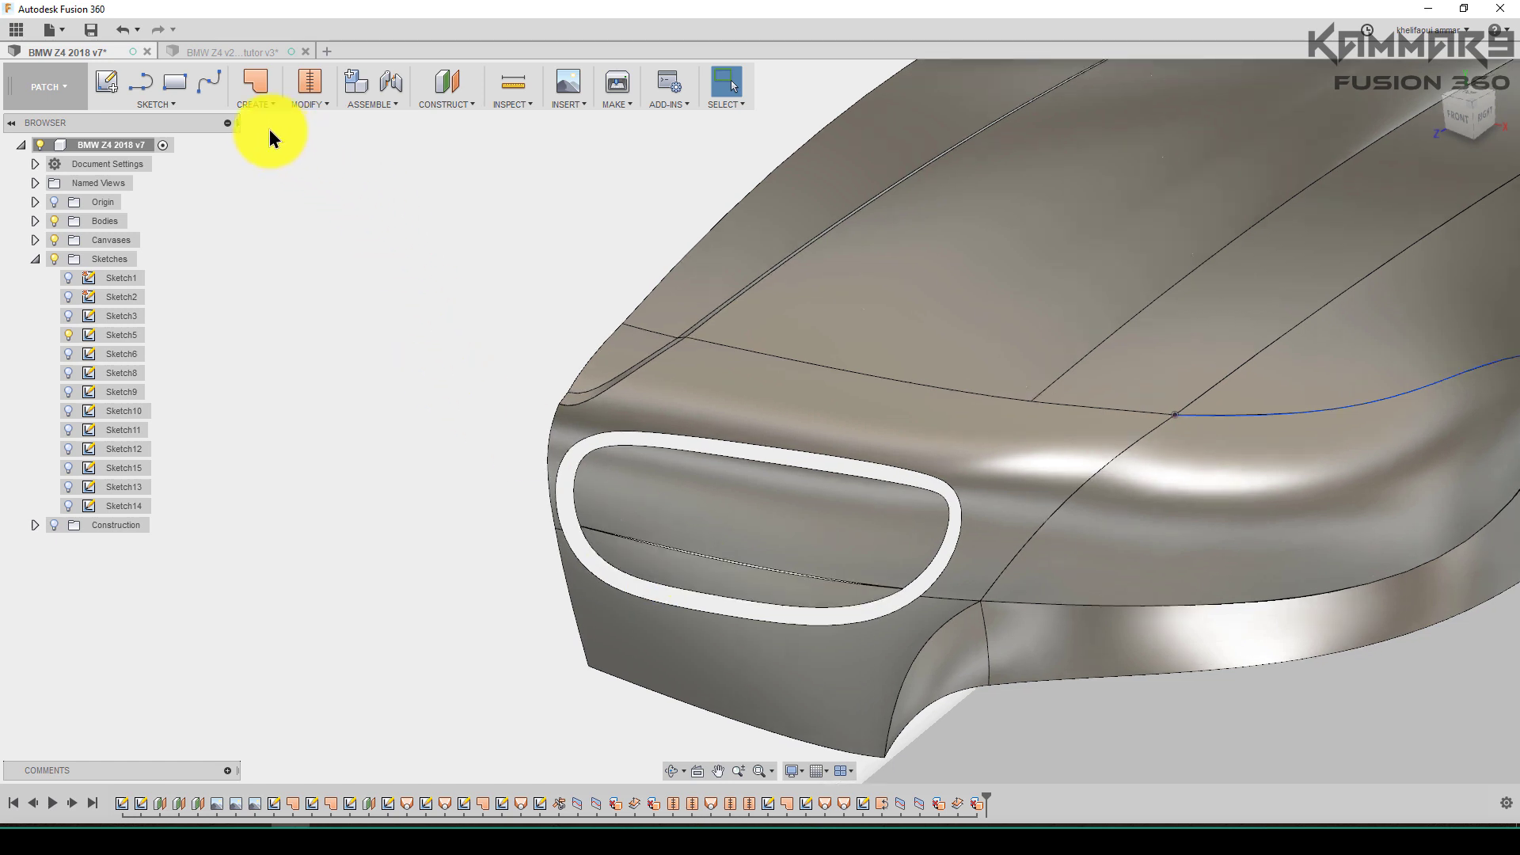
pyautogui.click(256, 104)
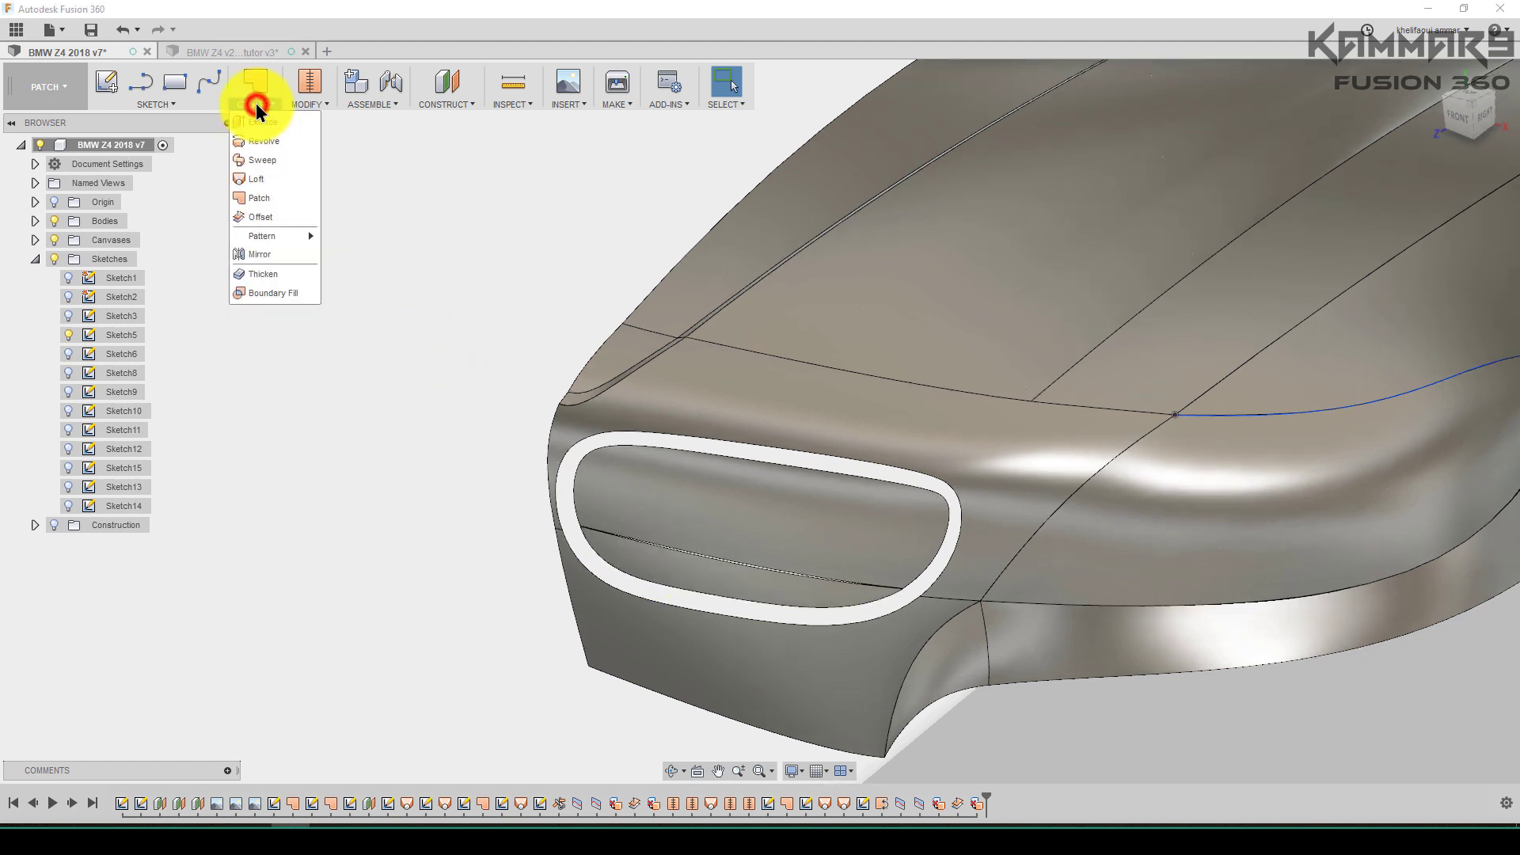
pyautogui.click(274, 183)
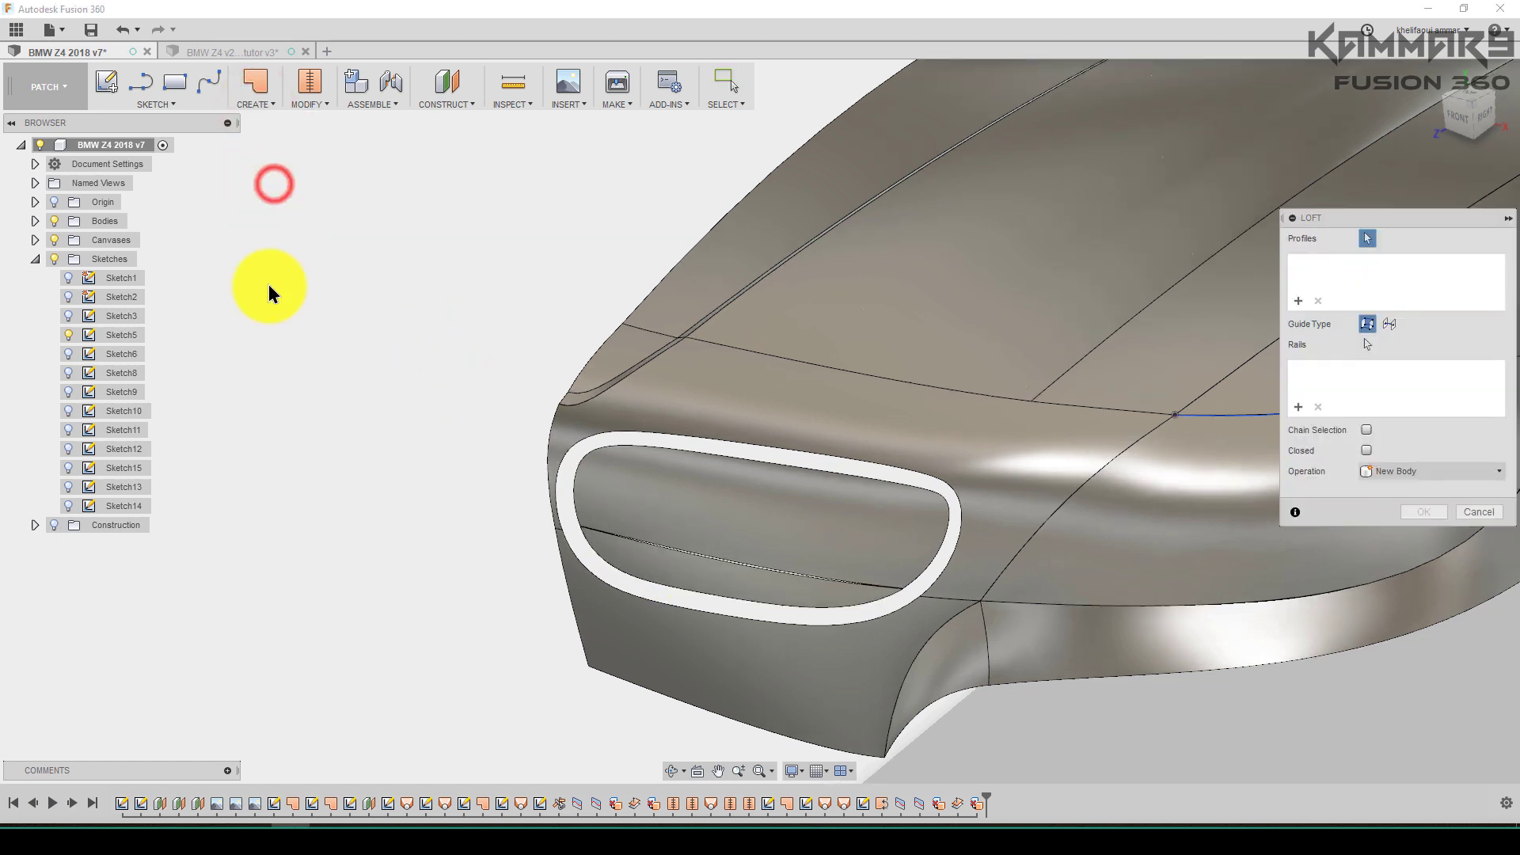
pyautogui.click(619, 569)
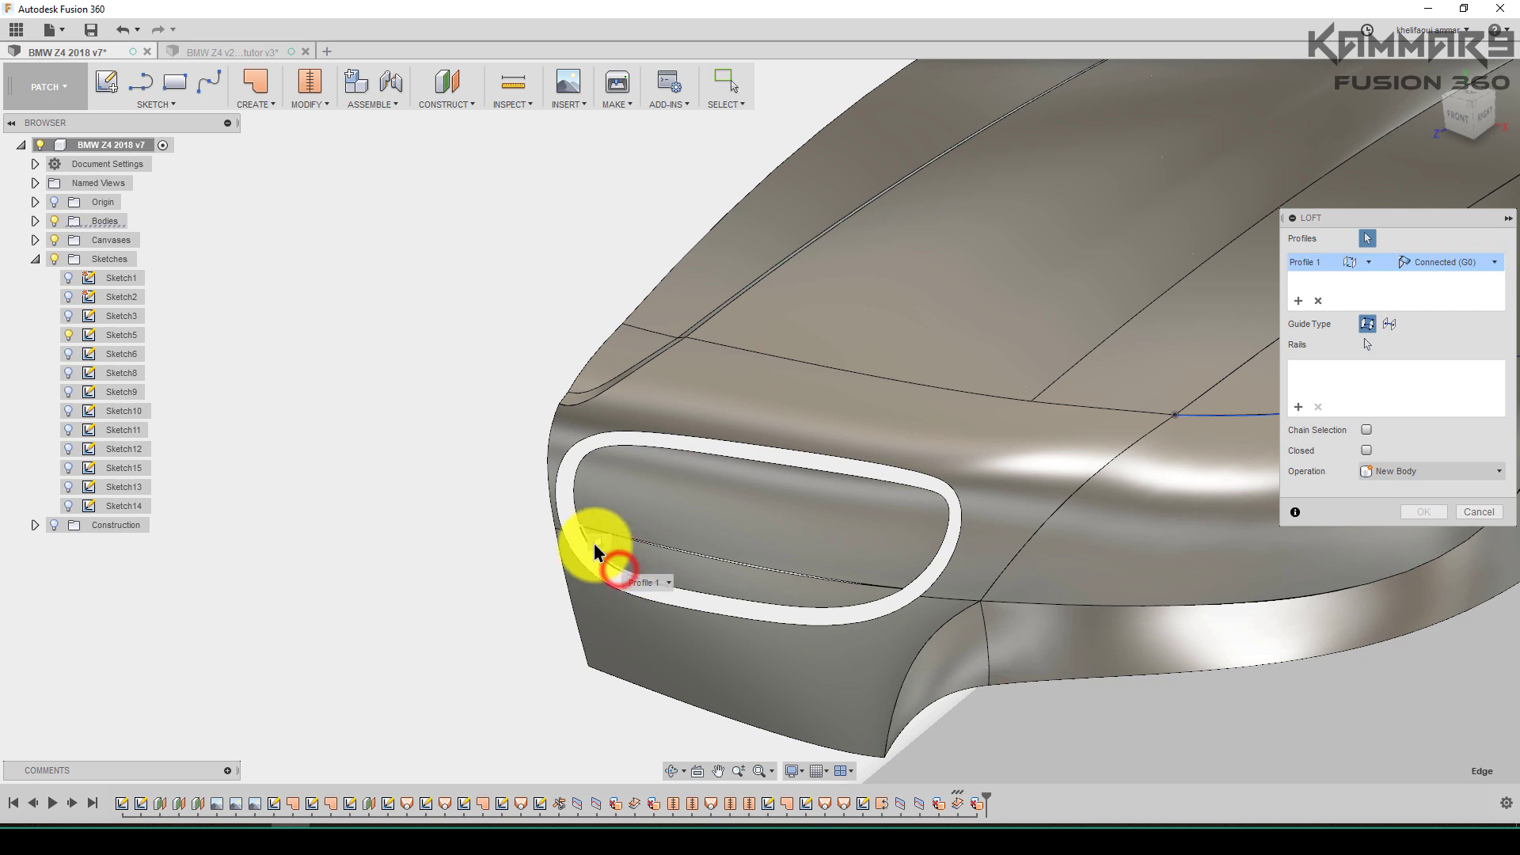
pyautogui.click(681, 589)
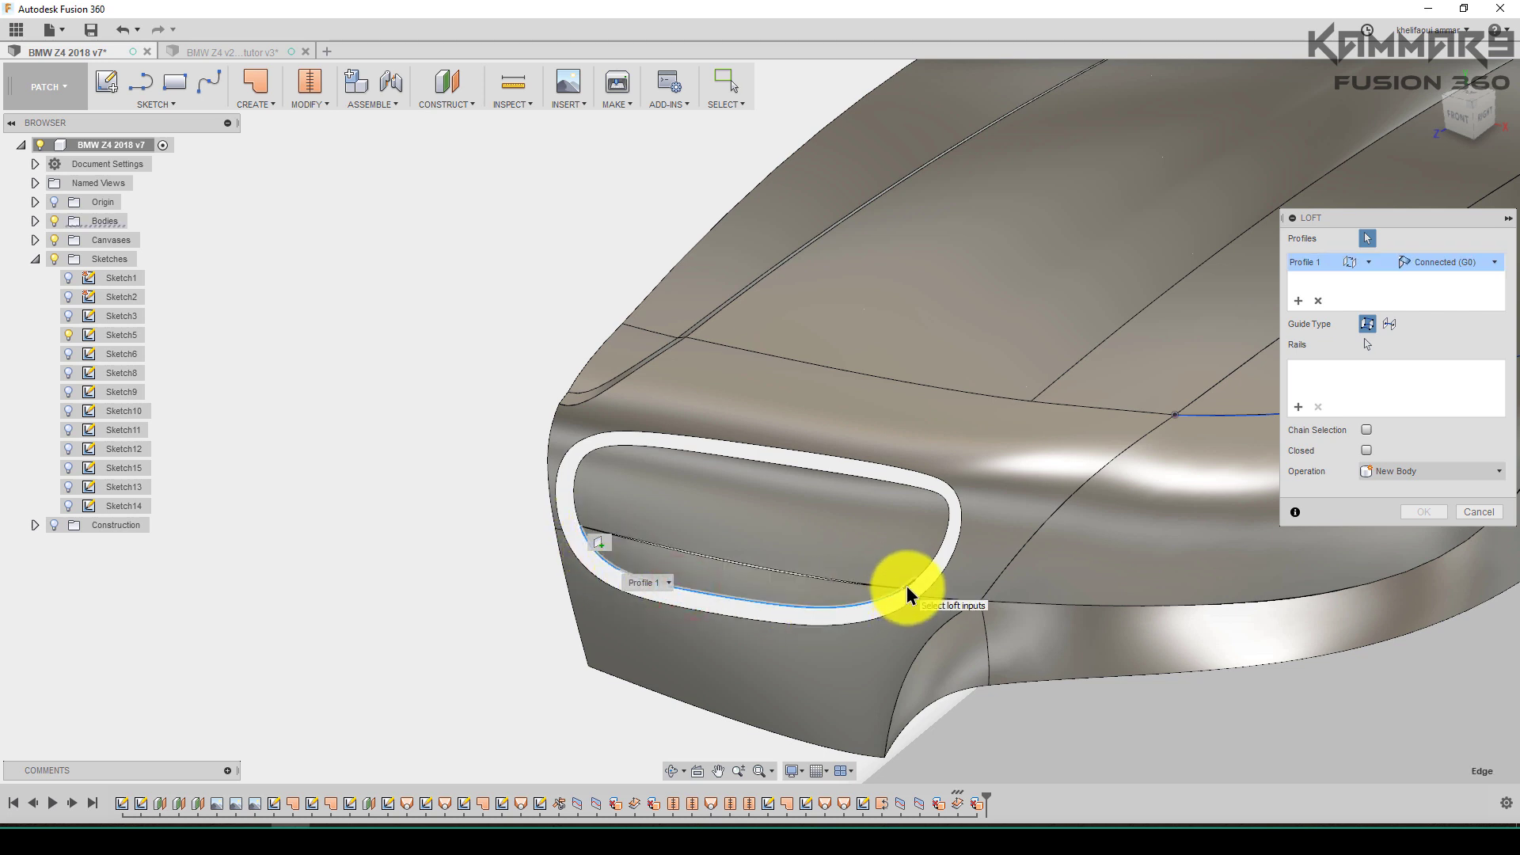
pyautogui.scroll(2, 901, 595)
pyautogui.scroll(2, 904, 591)
pyautogui.scroll(3, 897, 603)
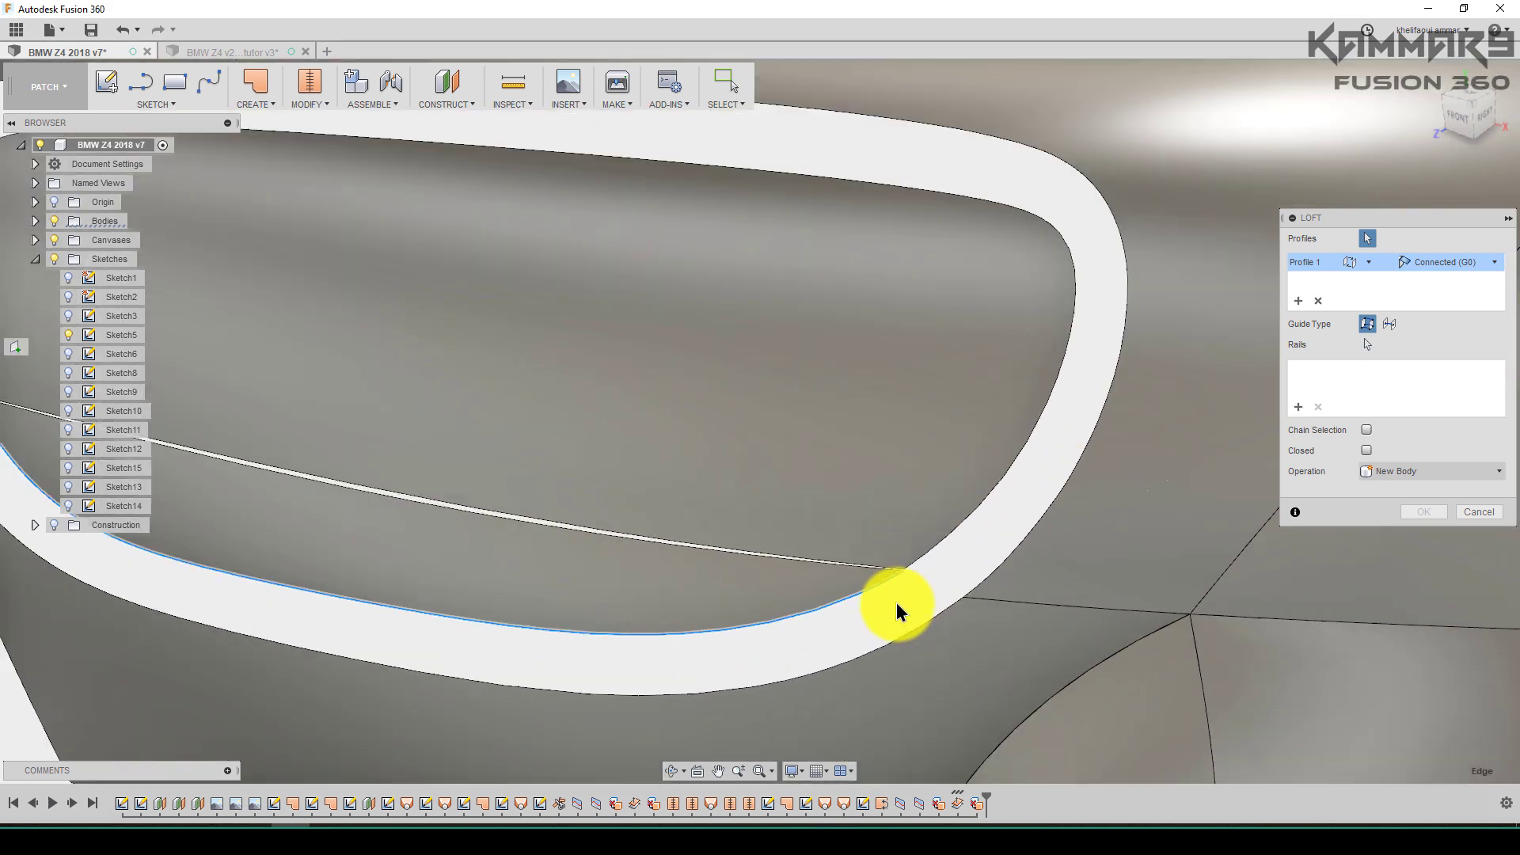
pyautogui.moveTo(897, 603); pyautogui.dragTo(928, 527, button='middle')
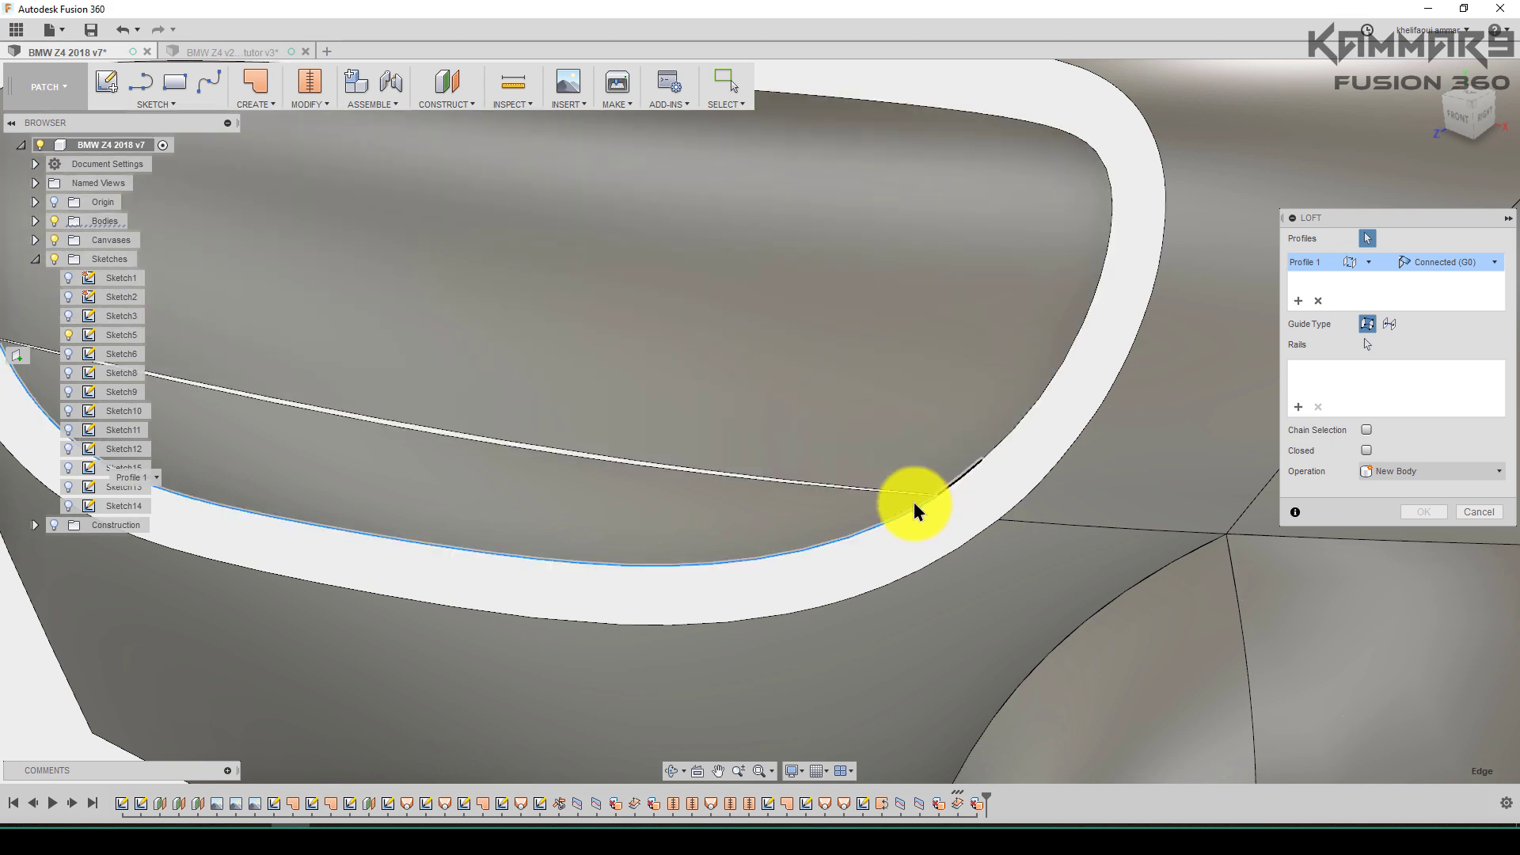
pyautogui.scroll(-3, 853, 551)
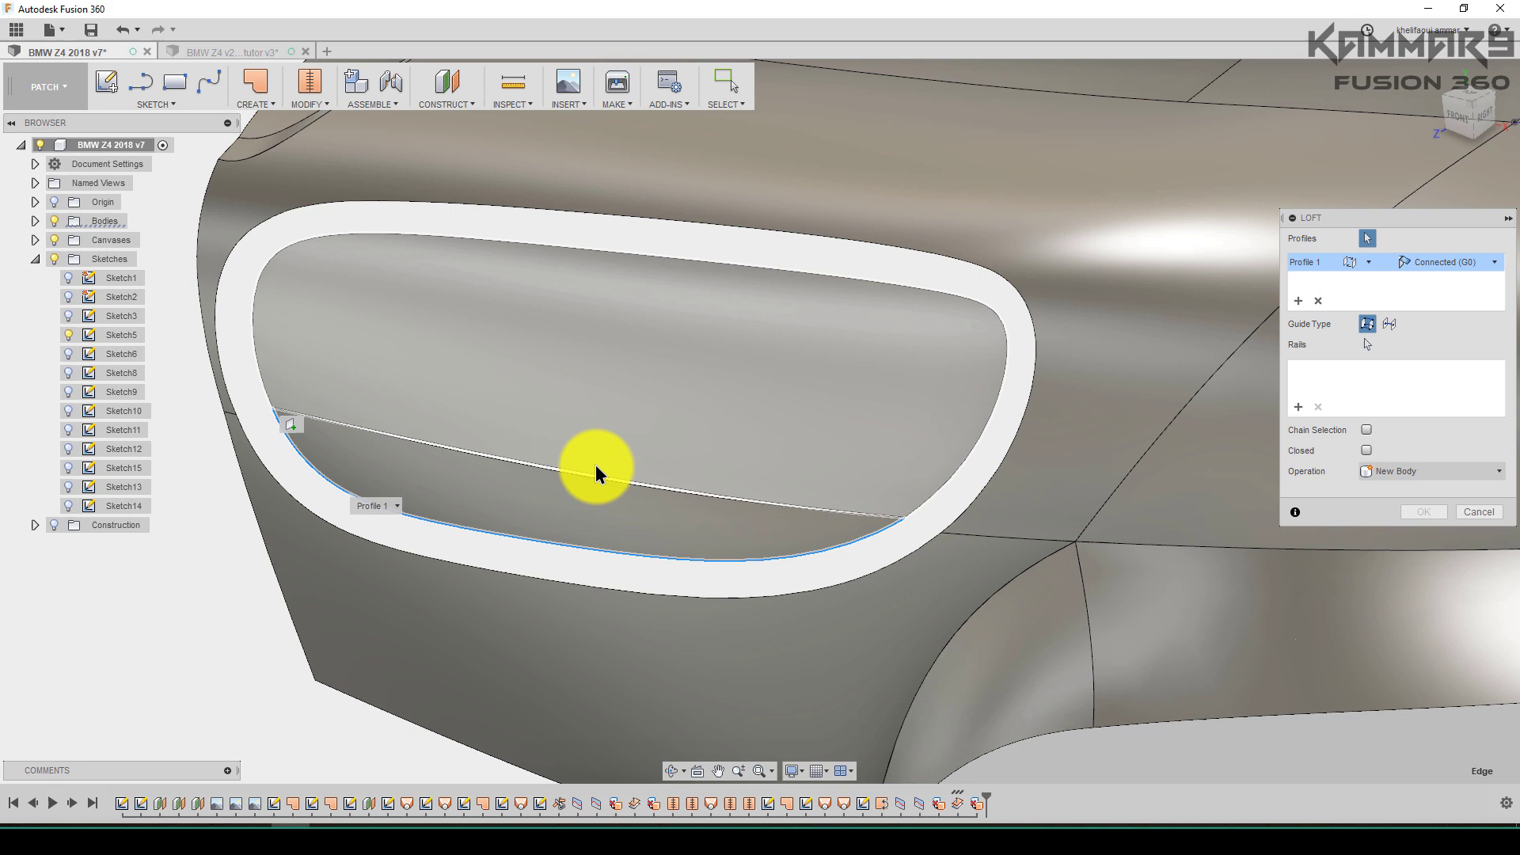
pyautogui.click(1473, 512)
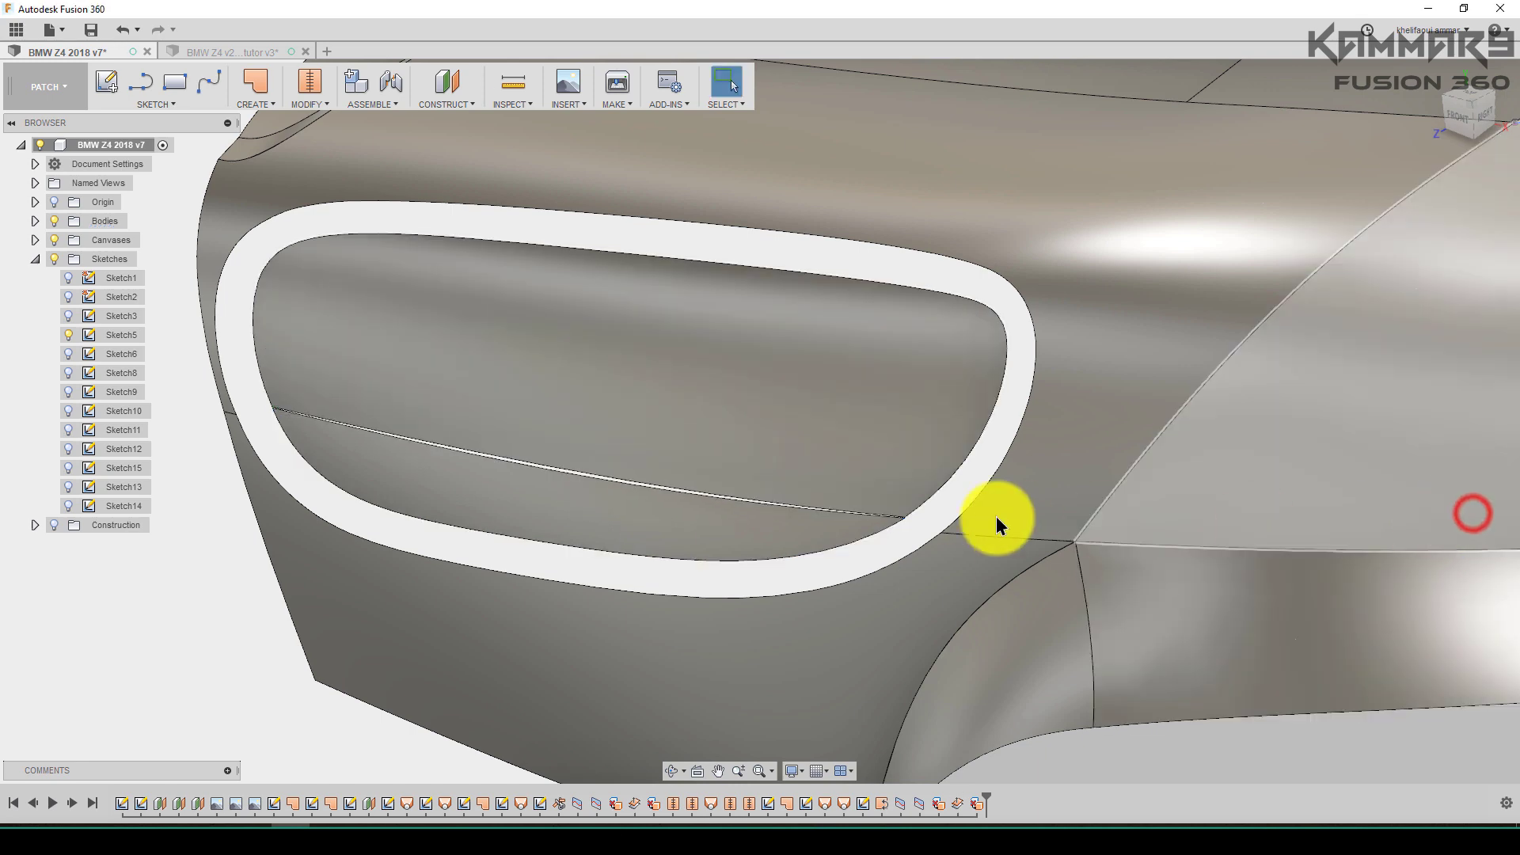
pyautogui.scroll(-2, 996, 517)
pyautogui.keyDown('shift'); pyautogui.moveTo(817, 523); pyautogui.dragTo(505, 523, button='middle'); pyautogui.keyUp('shift')
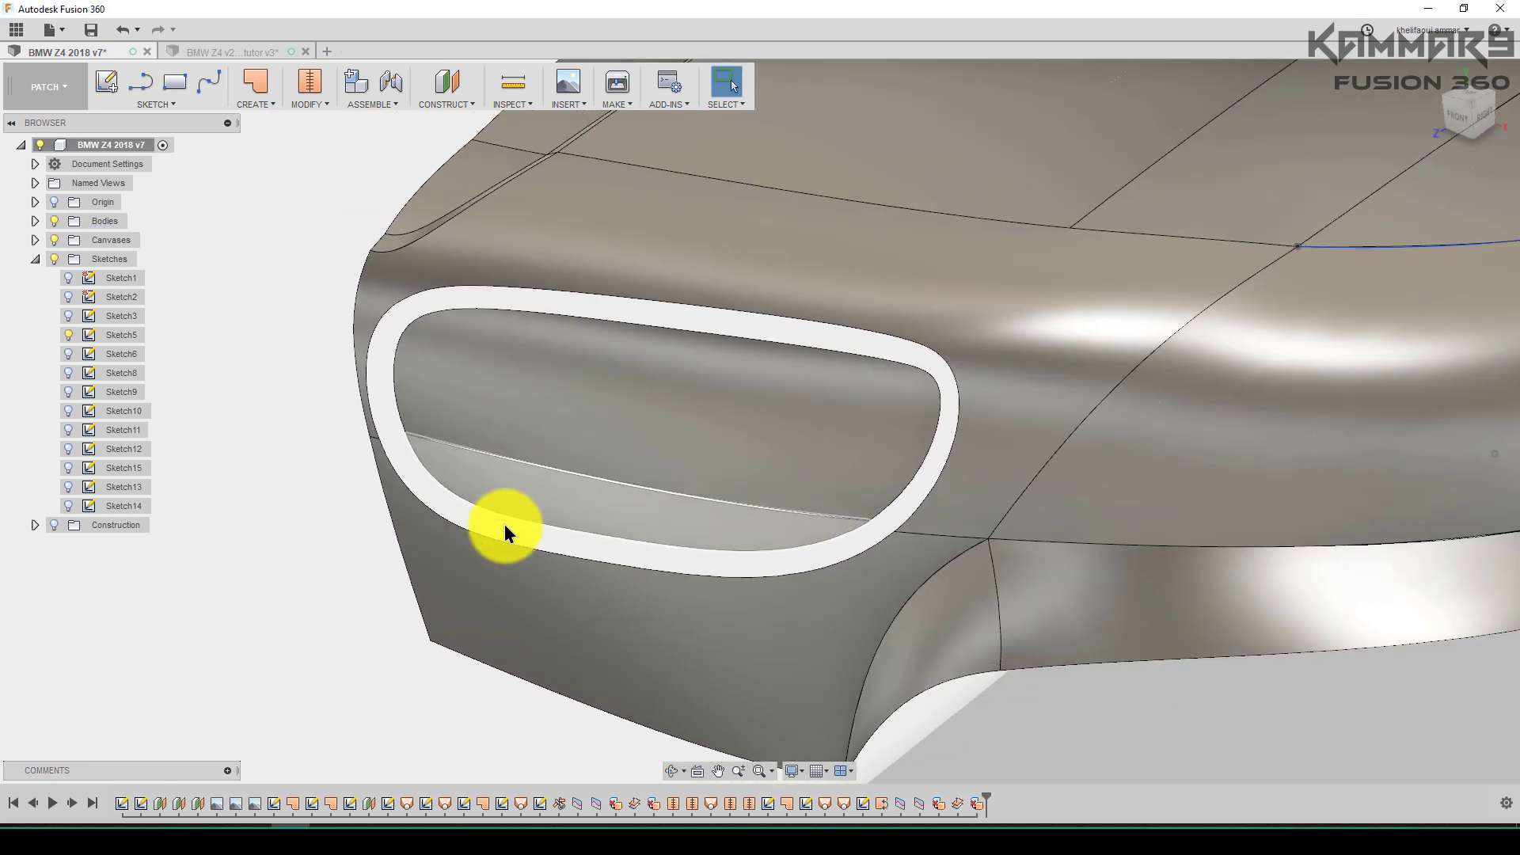
# Stitch the lower and upper recessed grille faces together
pyautogui.click(262, 516)
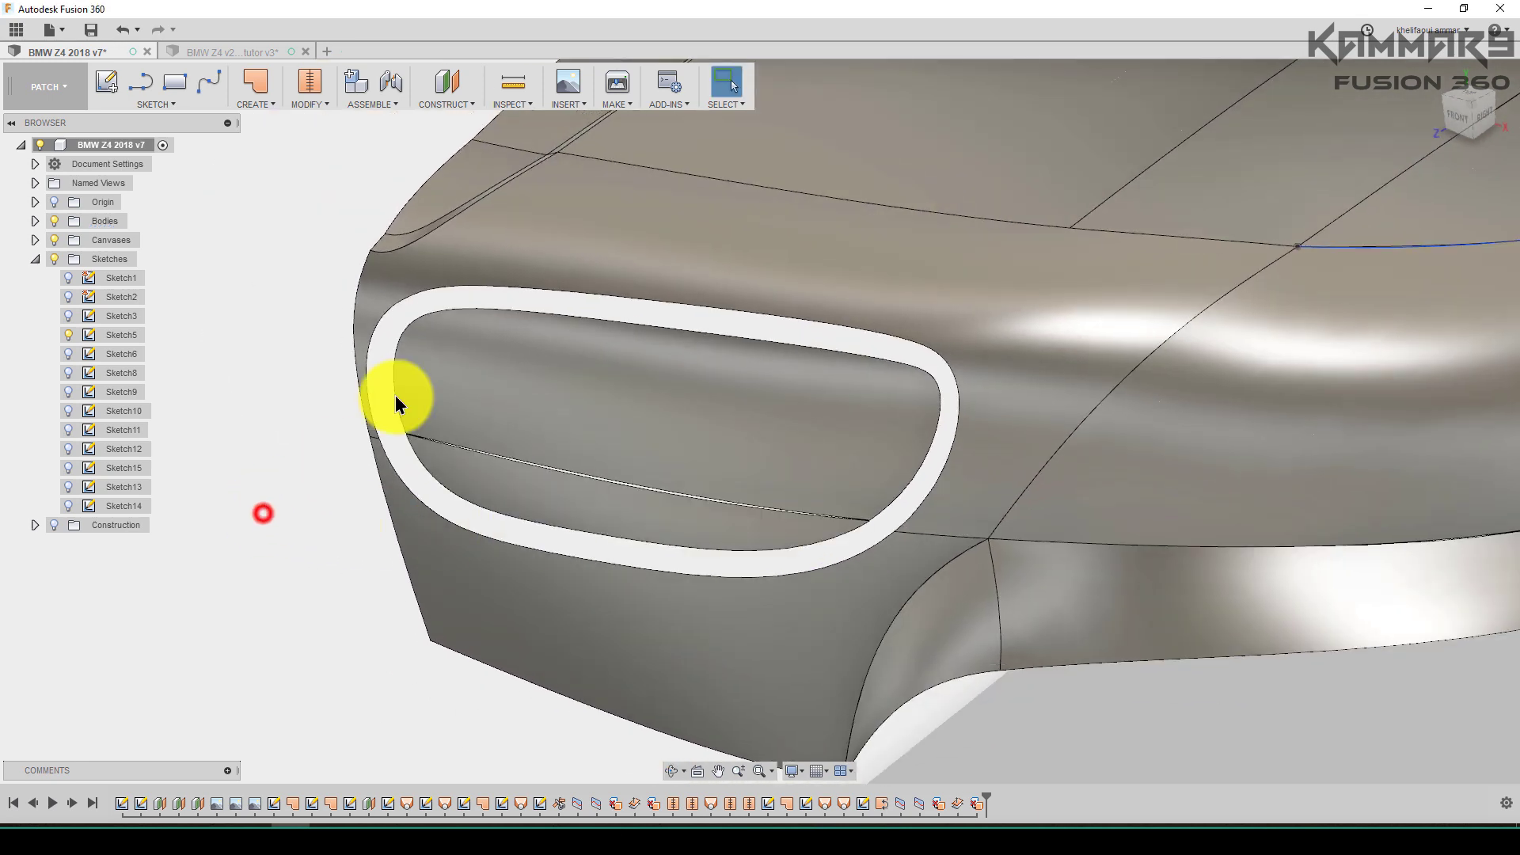
pyautogui.click(309, 85)
pyautogui.click(626, 495)
pyautogui.click(639, 451)
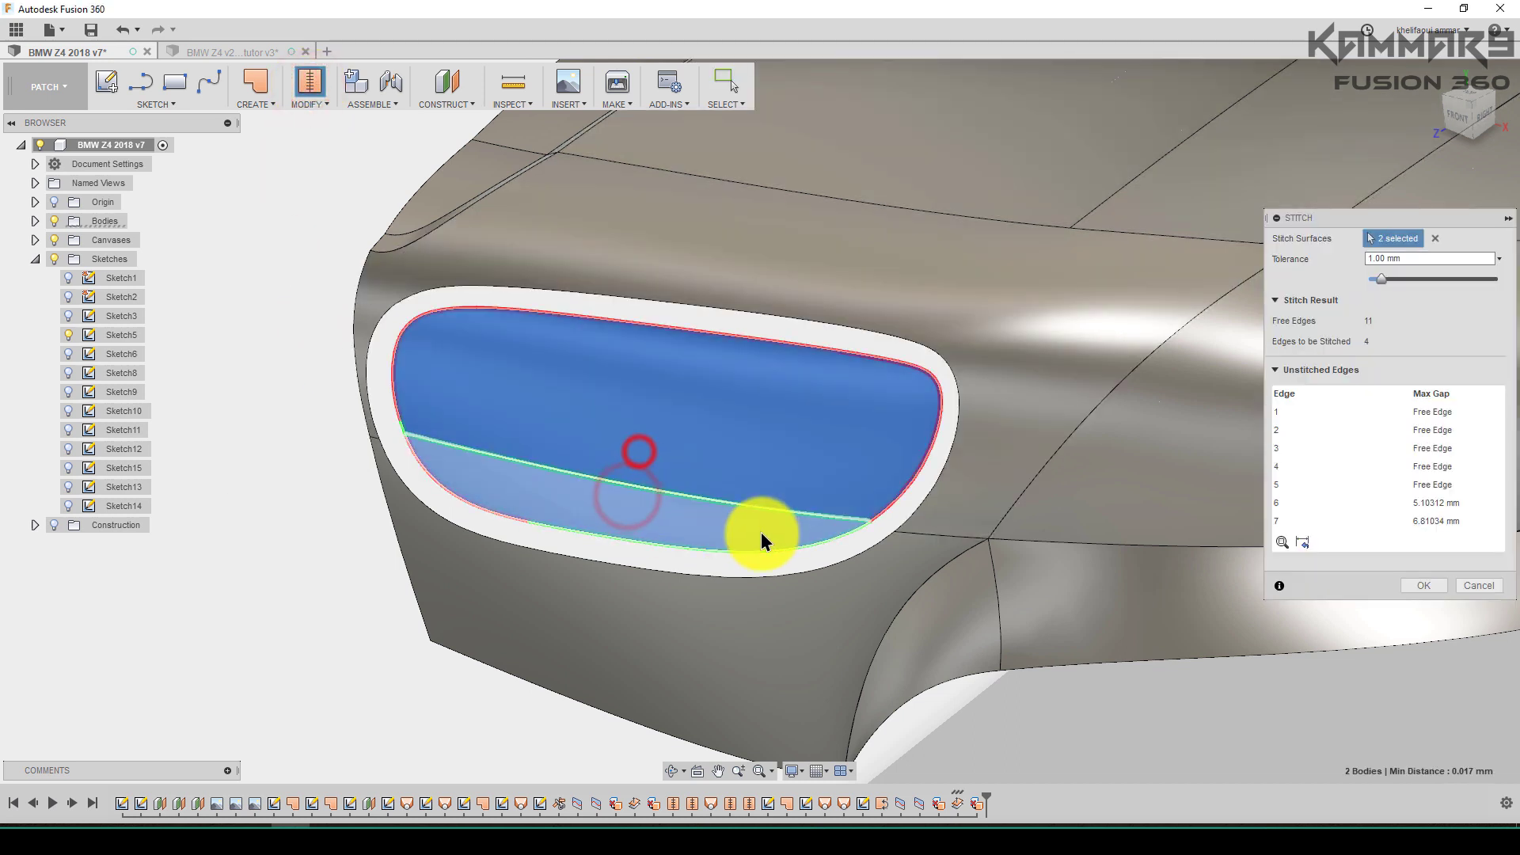
pyautogui.click(1424, 587)
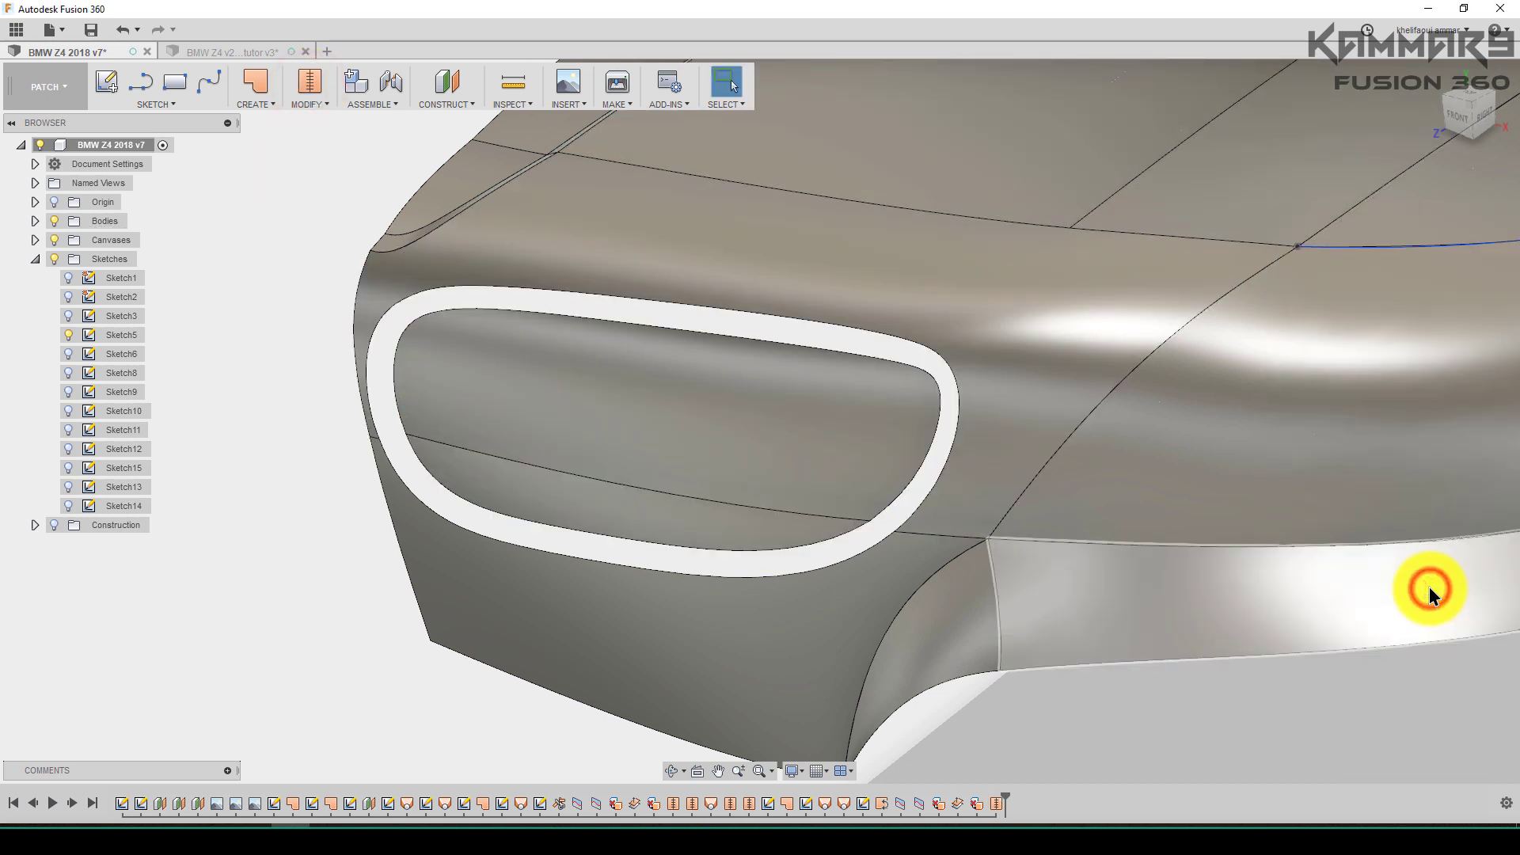
pyautogui.click(1061, 724)
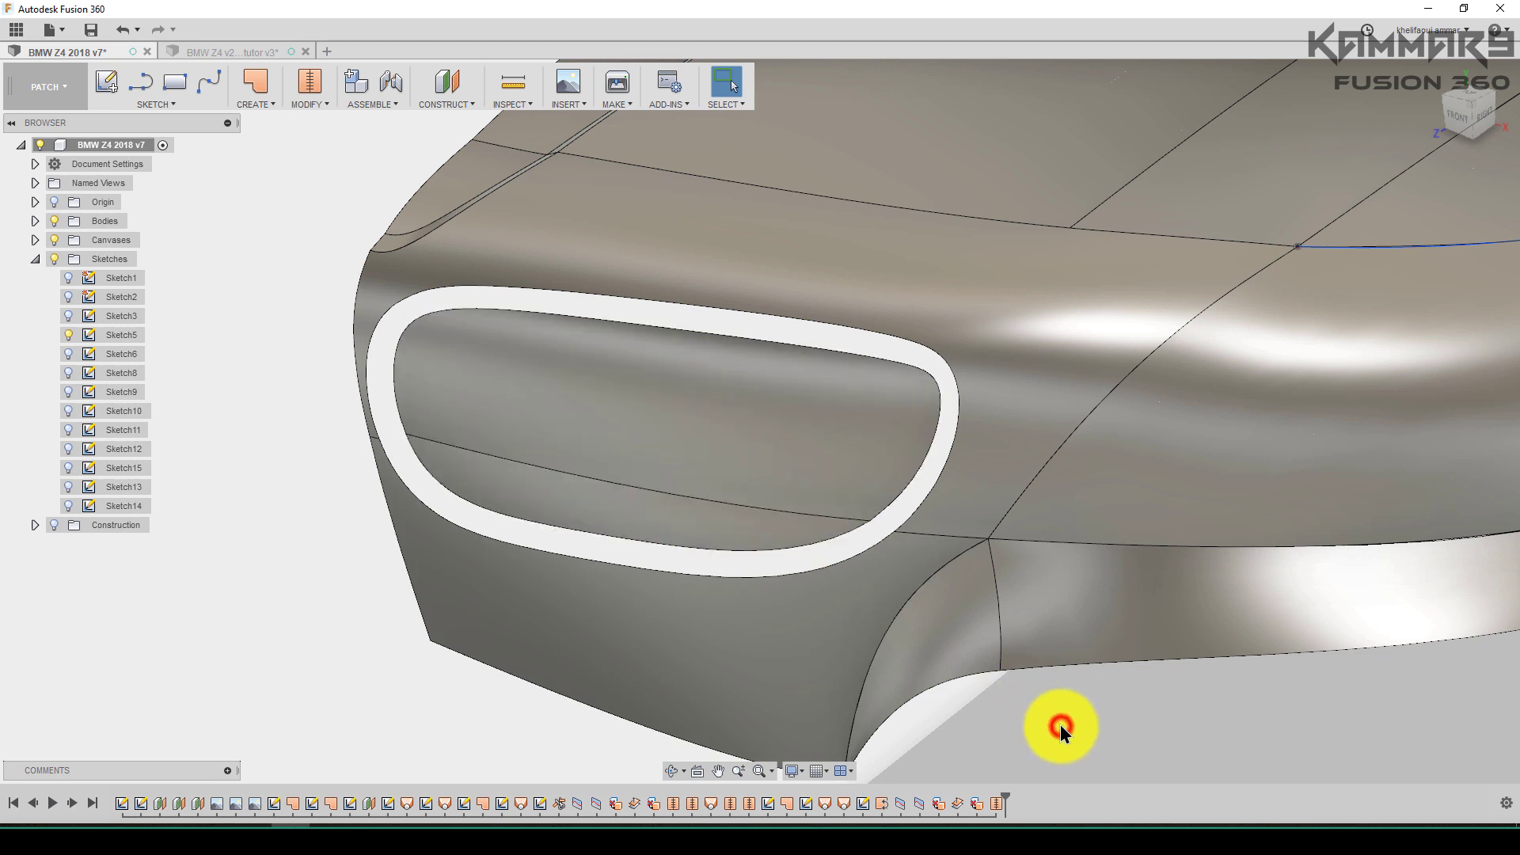
# Start a loft using the lower oval edge and the opening's curved edges as profiles
pyautogui.click(274, 102)
pyautogui.click(258, 176)
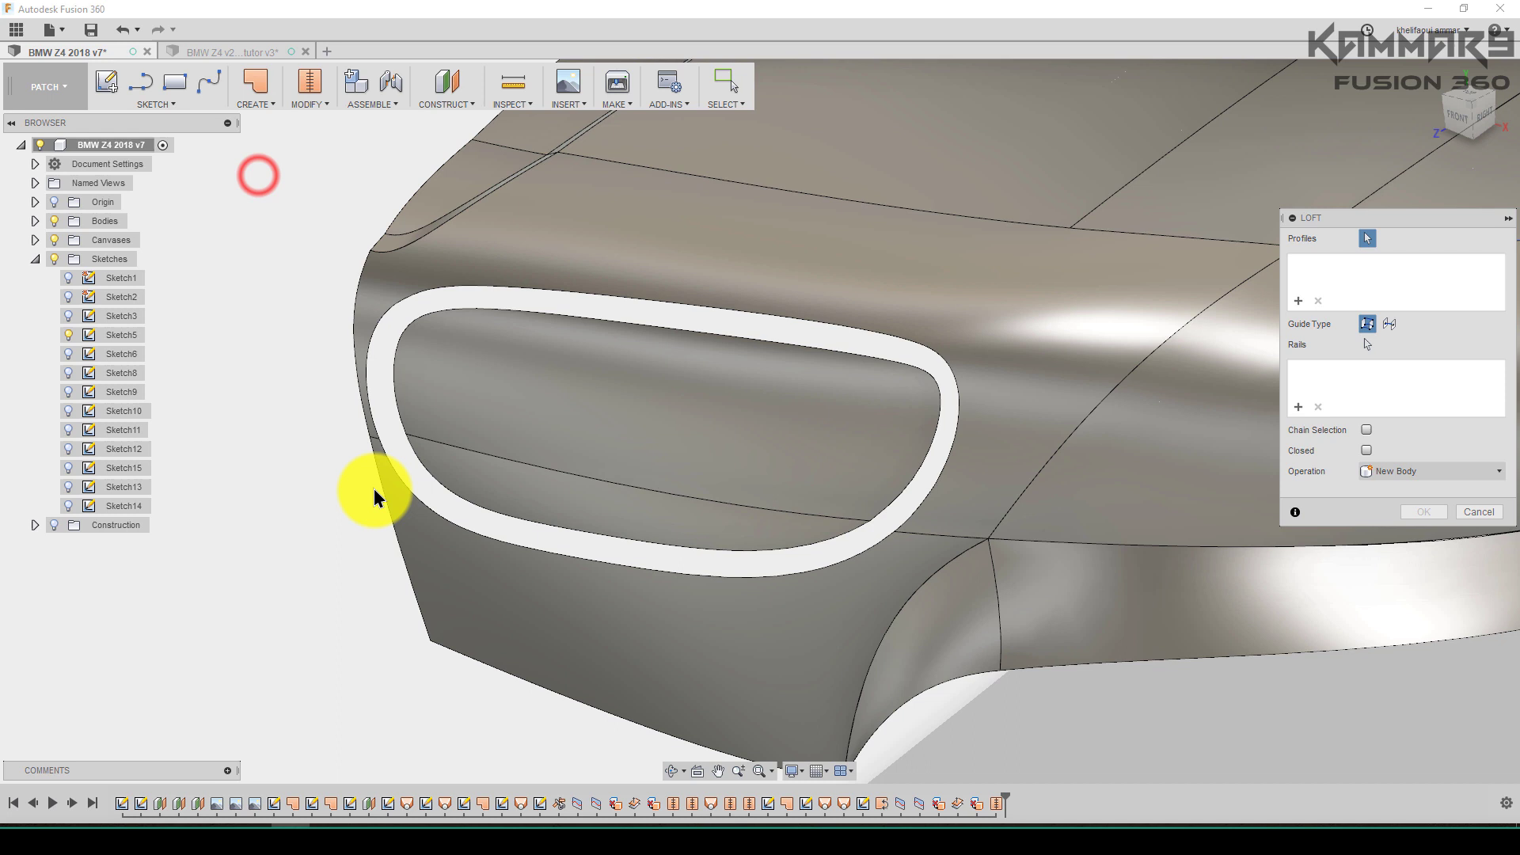
pyautogui.click(704, 547)
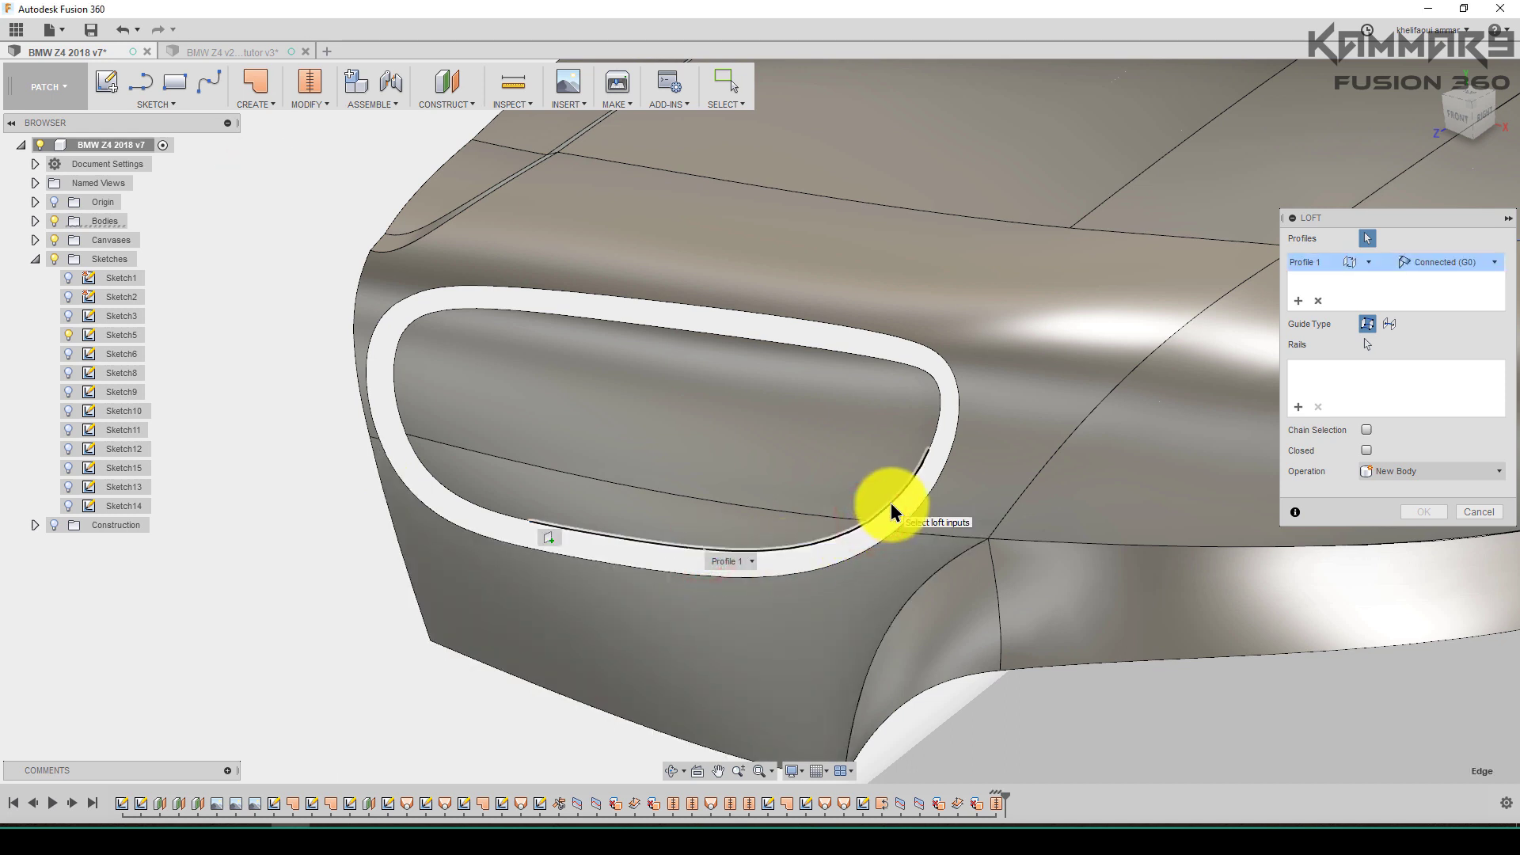
pyautogui.scroll(2, 889, 517)
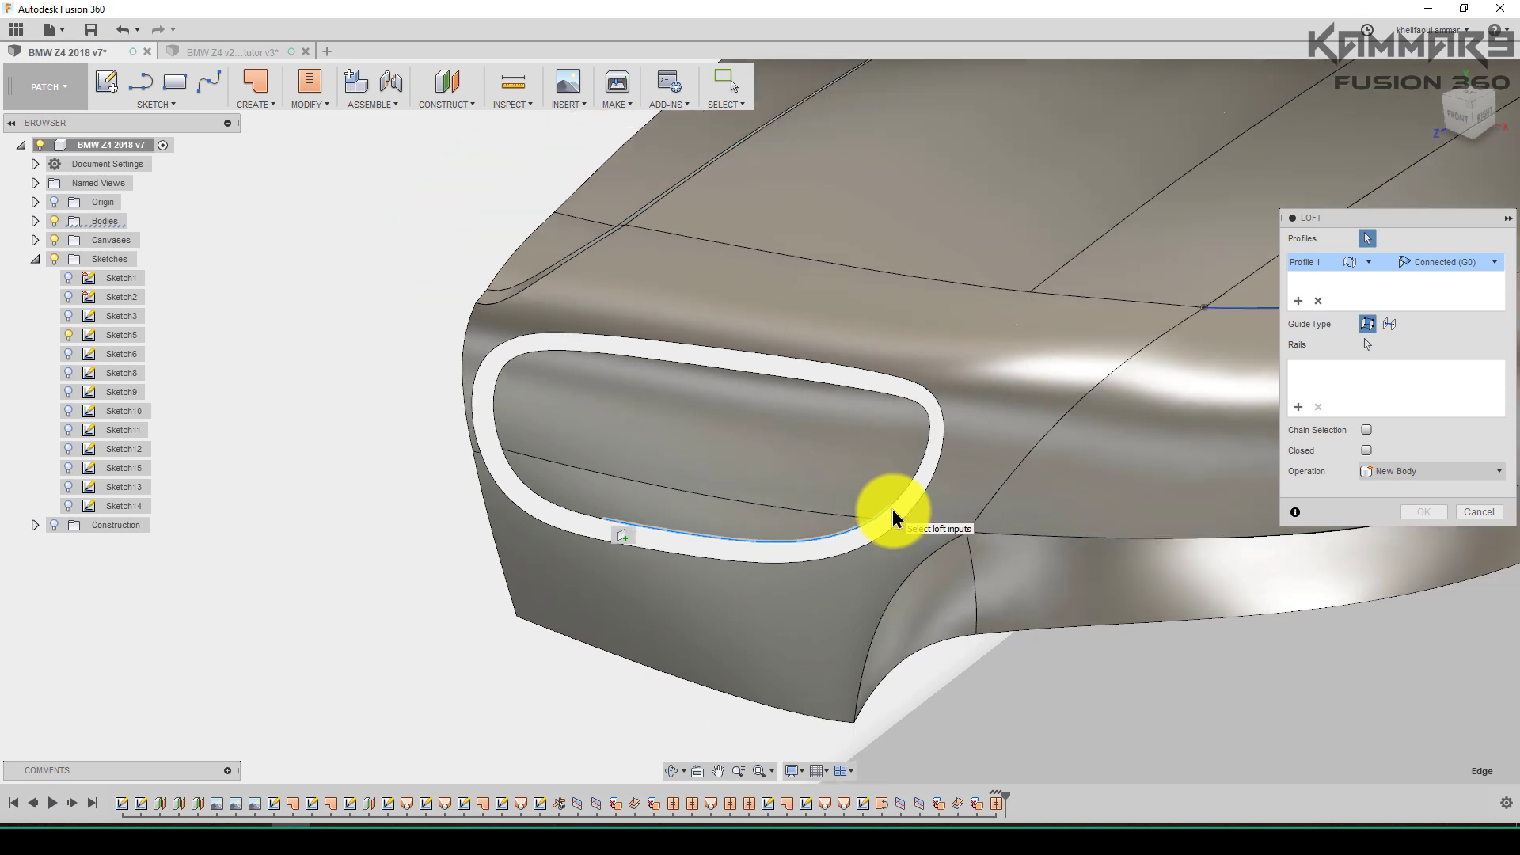
pyautogui.scroll(2, 891, 516)
pyautogui.scroll(4, 893, 516)
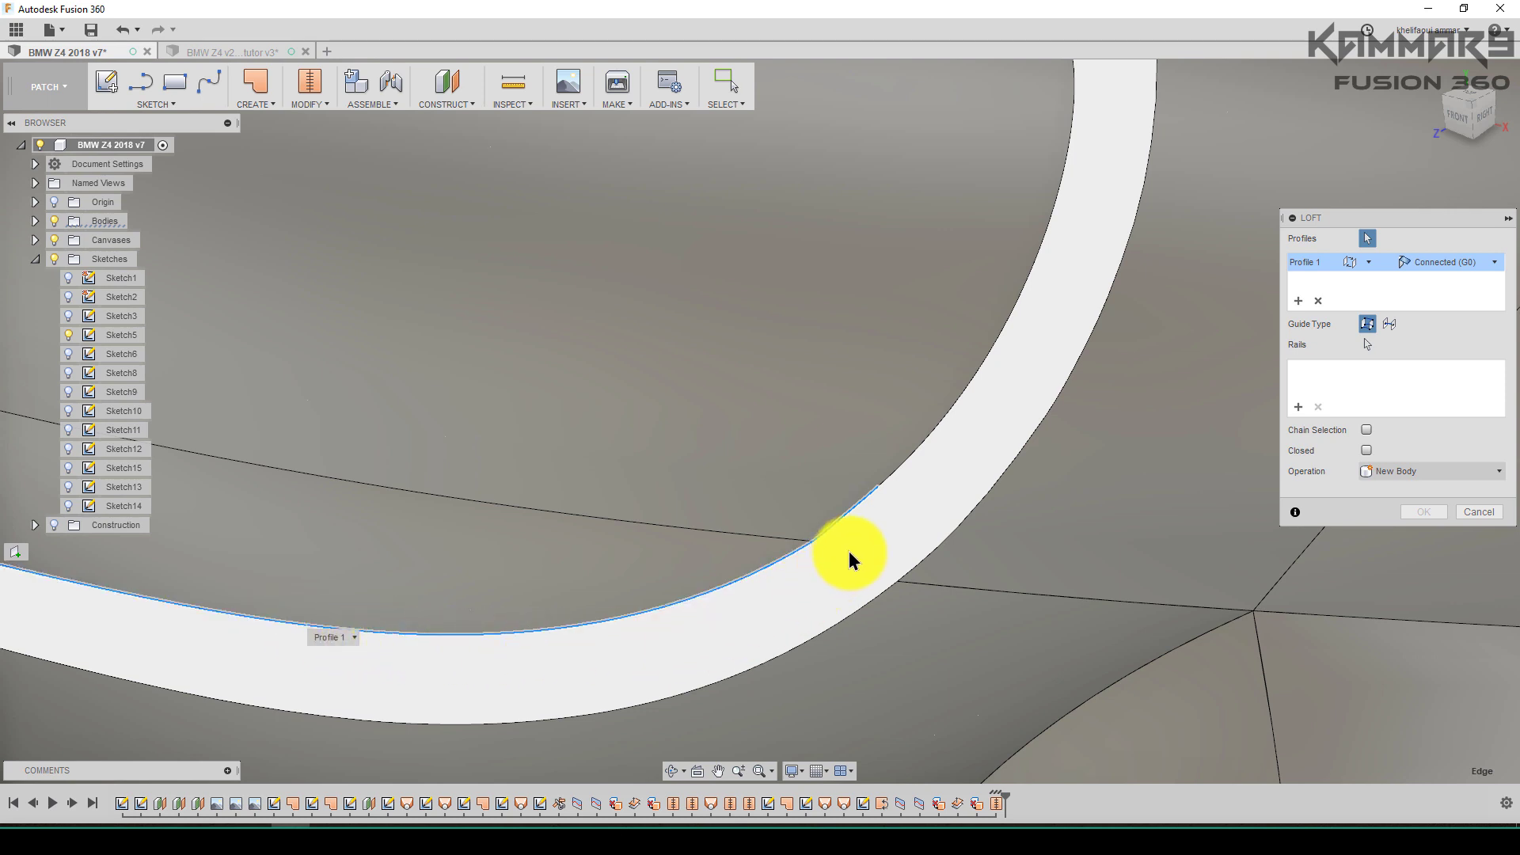
pyautogui.click(902, 465)
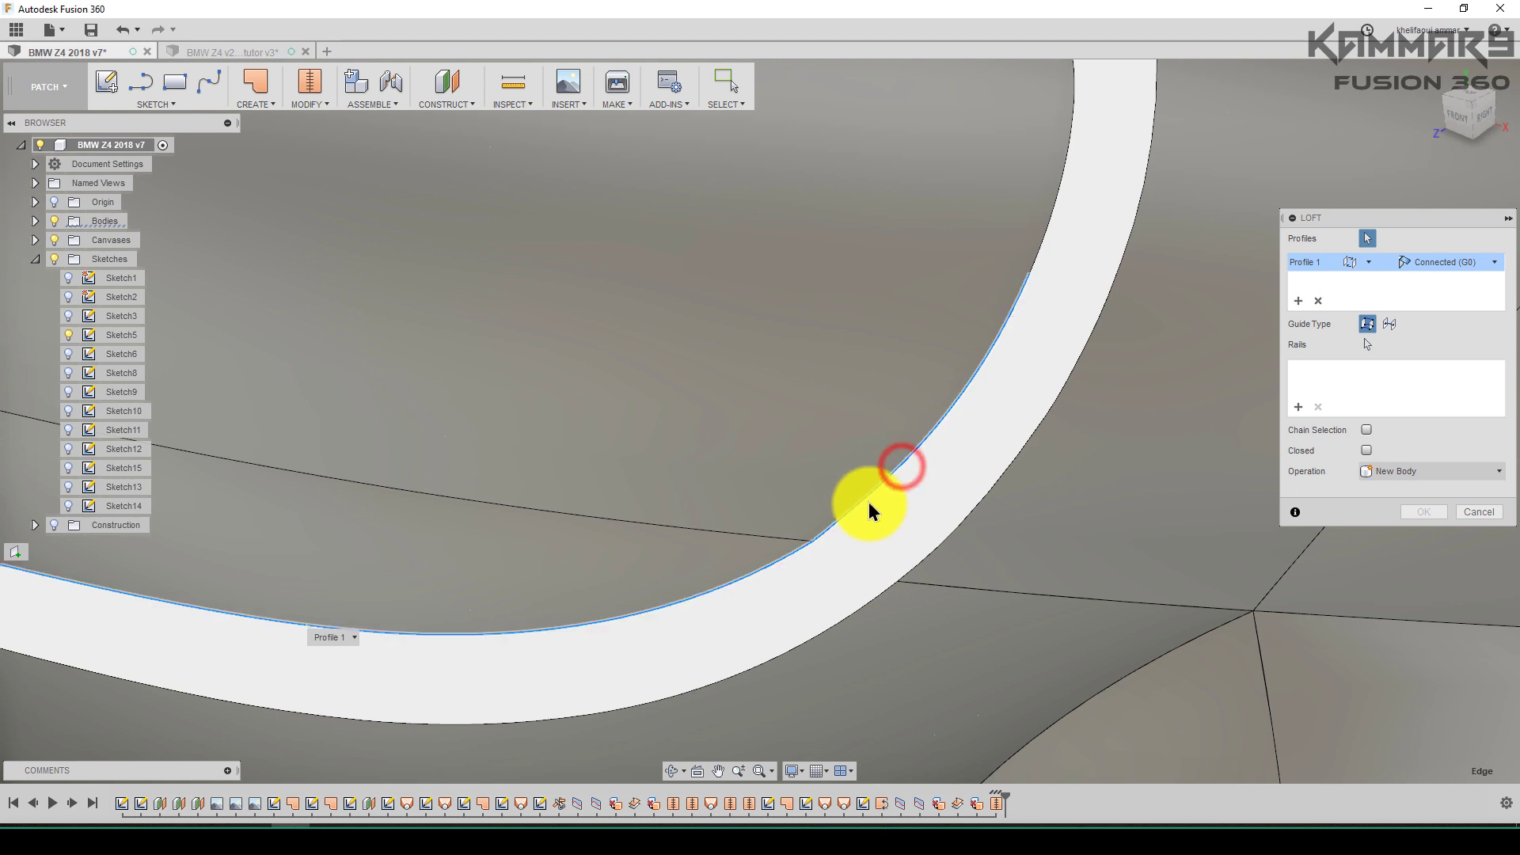
pyautogui.click(1037, 262)
pyautogui.scroll(-5, 1034, 349)
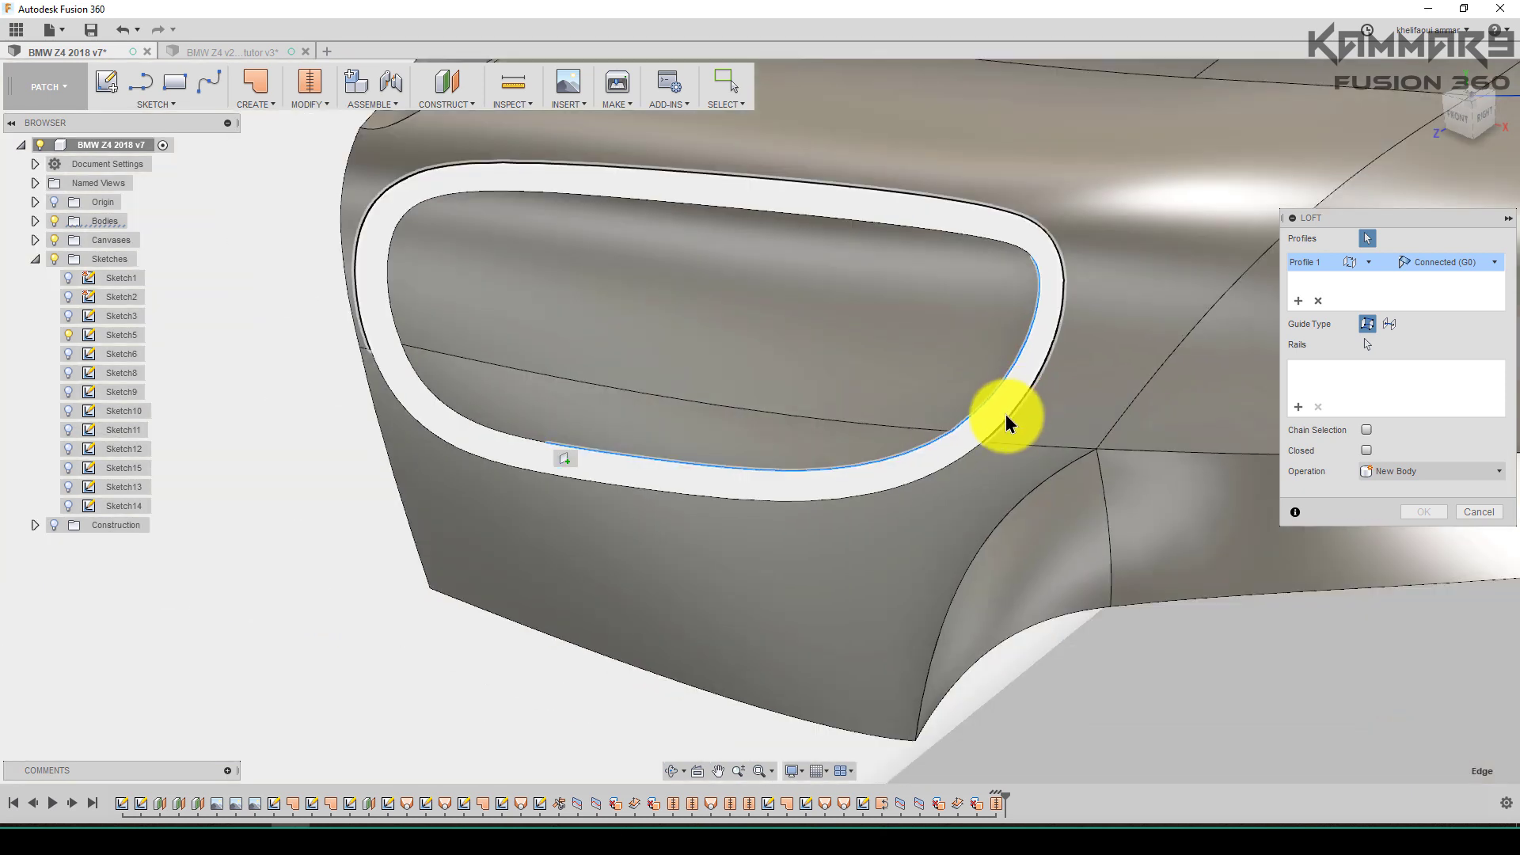
pyautogui.click(1028, 247)
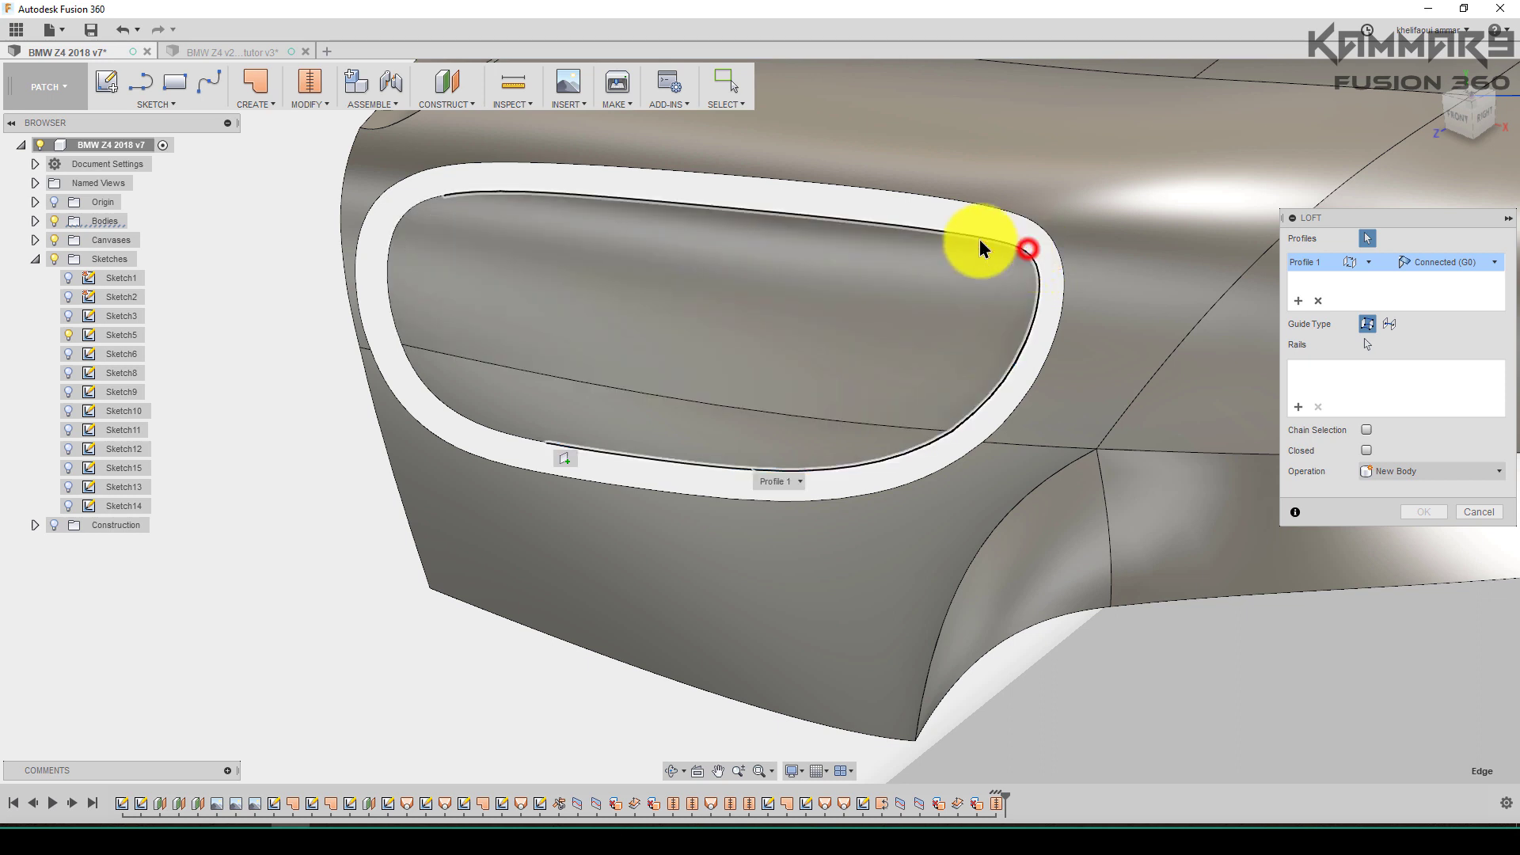
# Reselect the opening's full edge loop and add second and third loft profiles
pyautogui.click(437, 194)
pyautogui.click(386, 271)
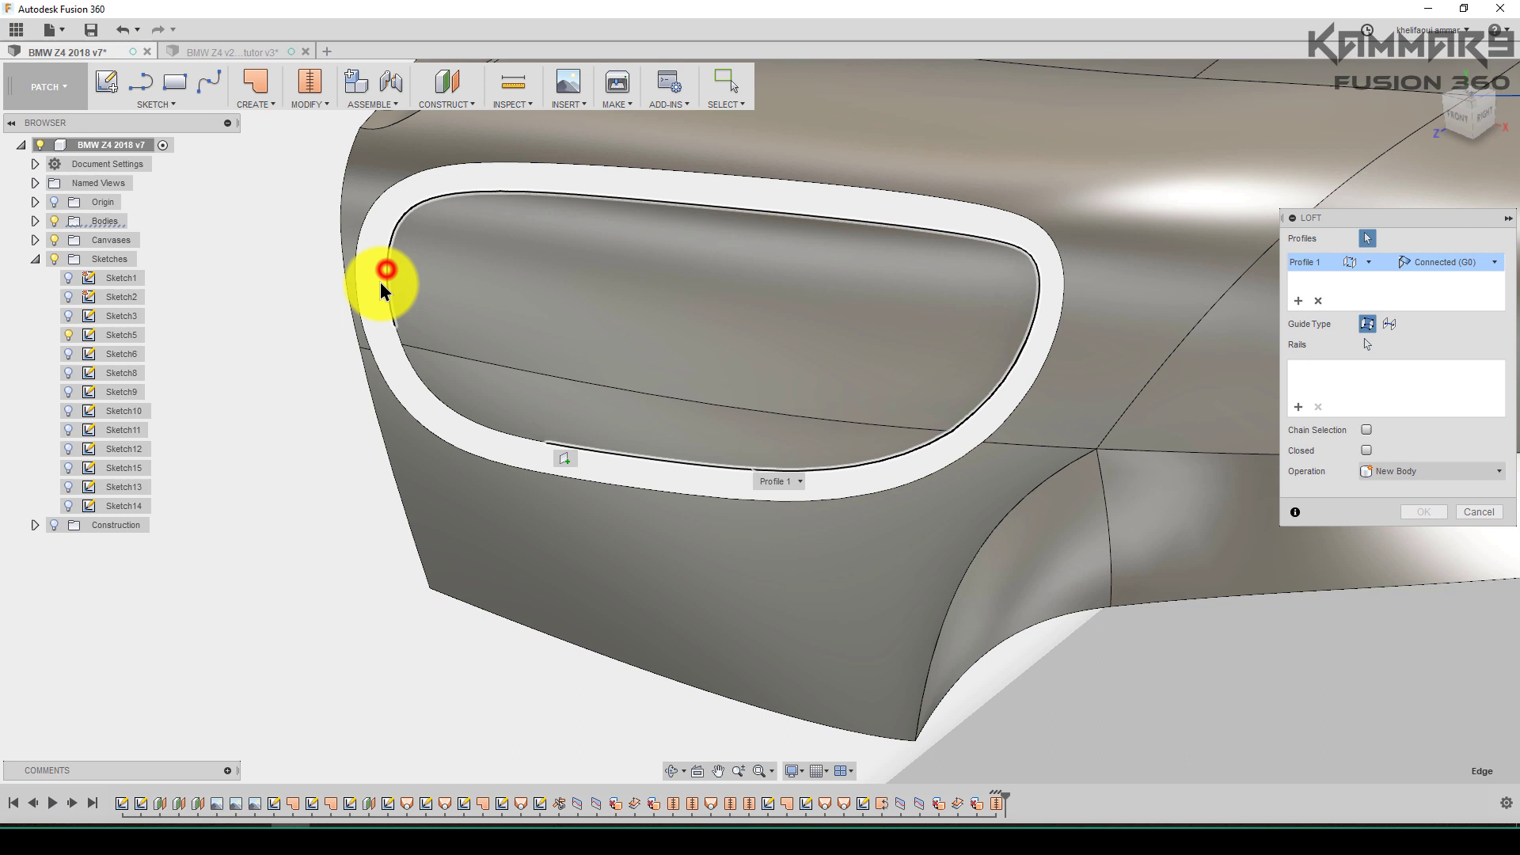
pyautogui.click(396, 339)
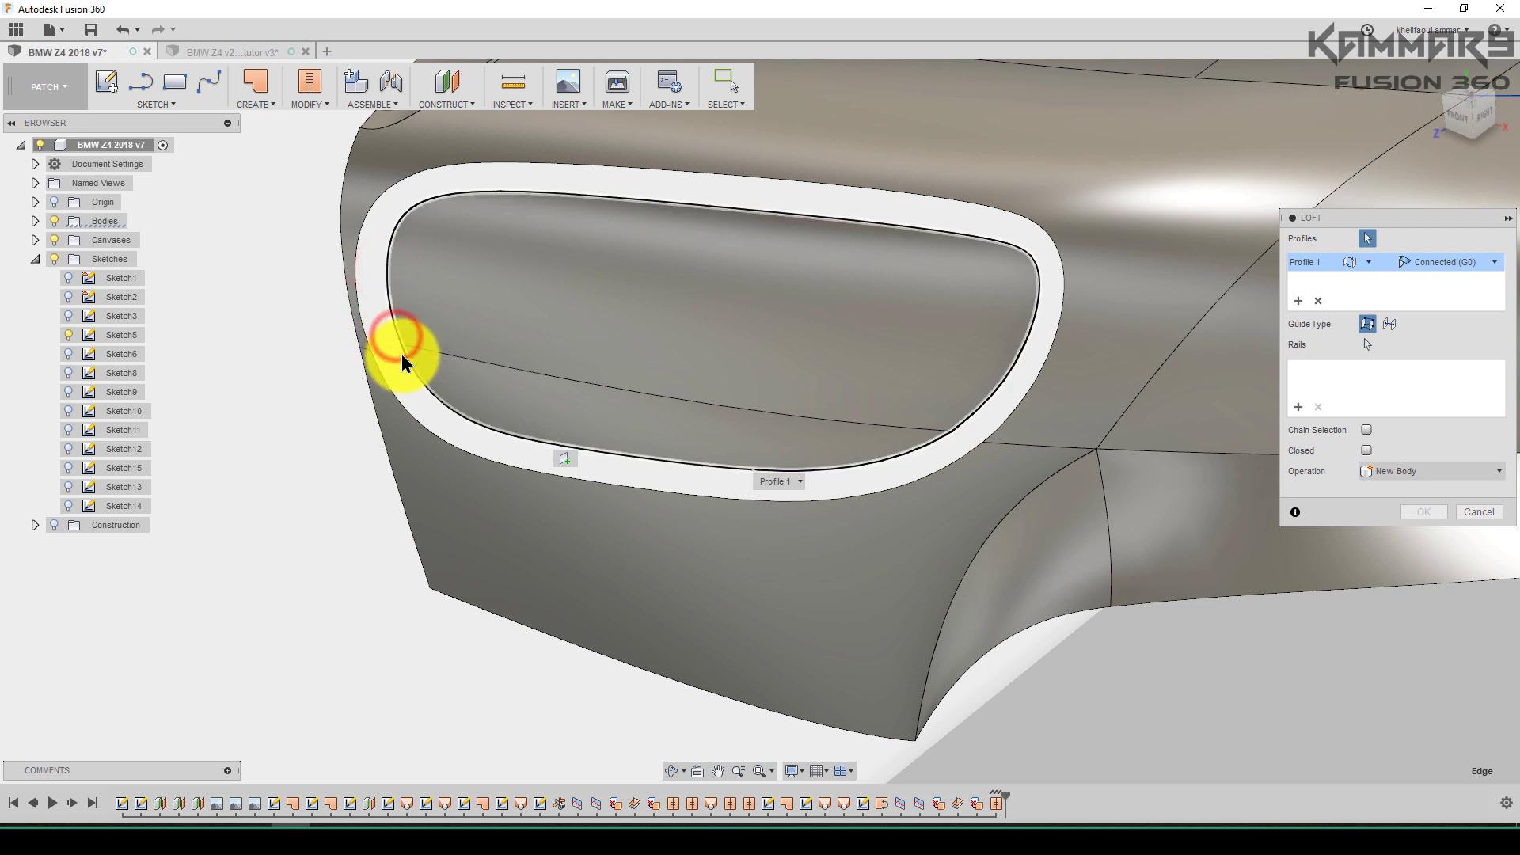
pyautogui.click(401, 361)
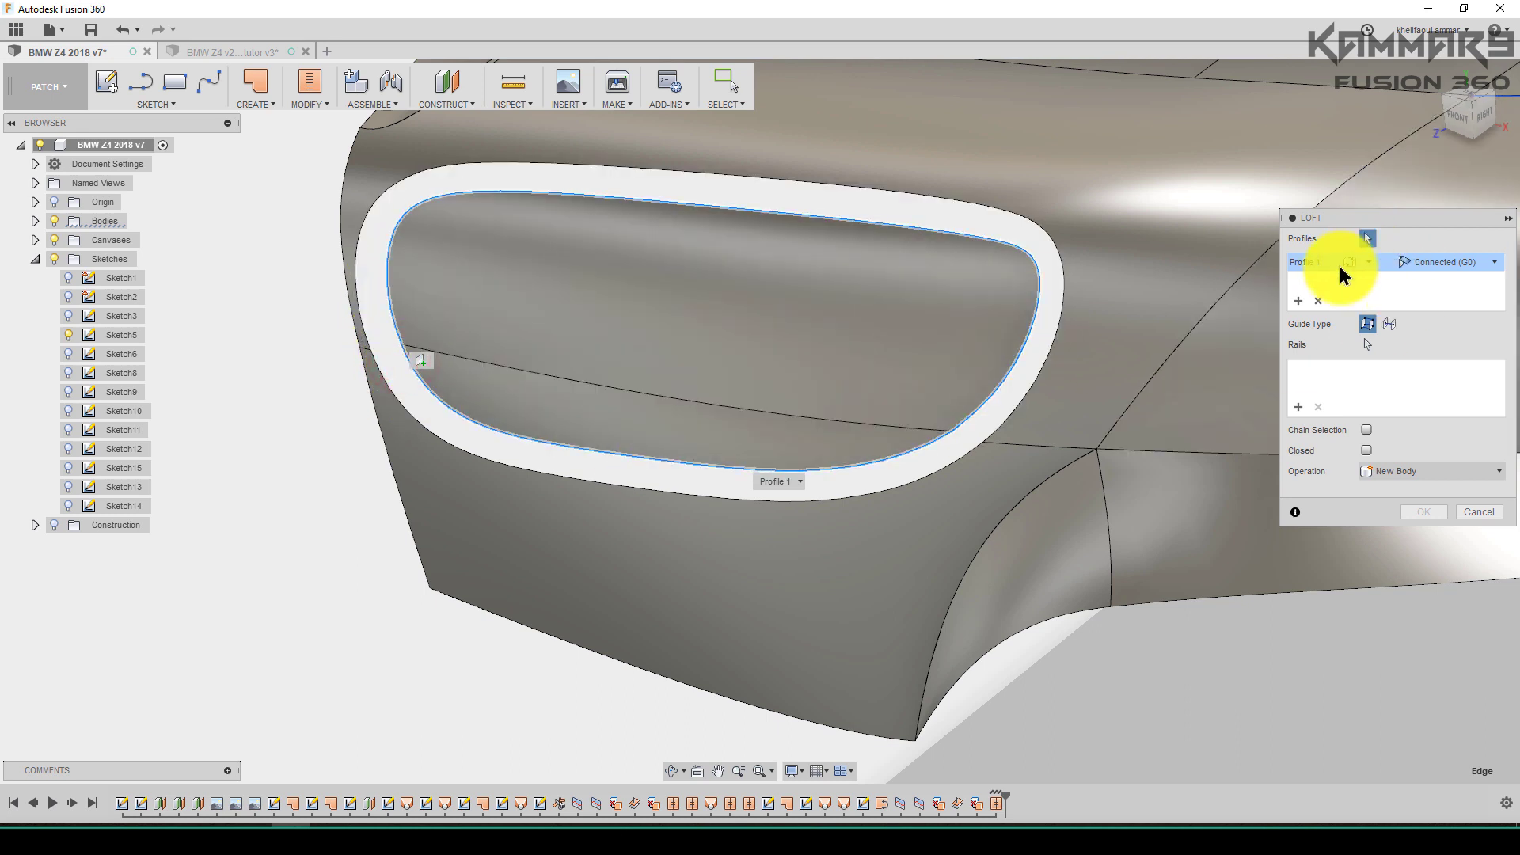
pyautogui.click(476, 462)
pyautogui.click(547, 475)
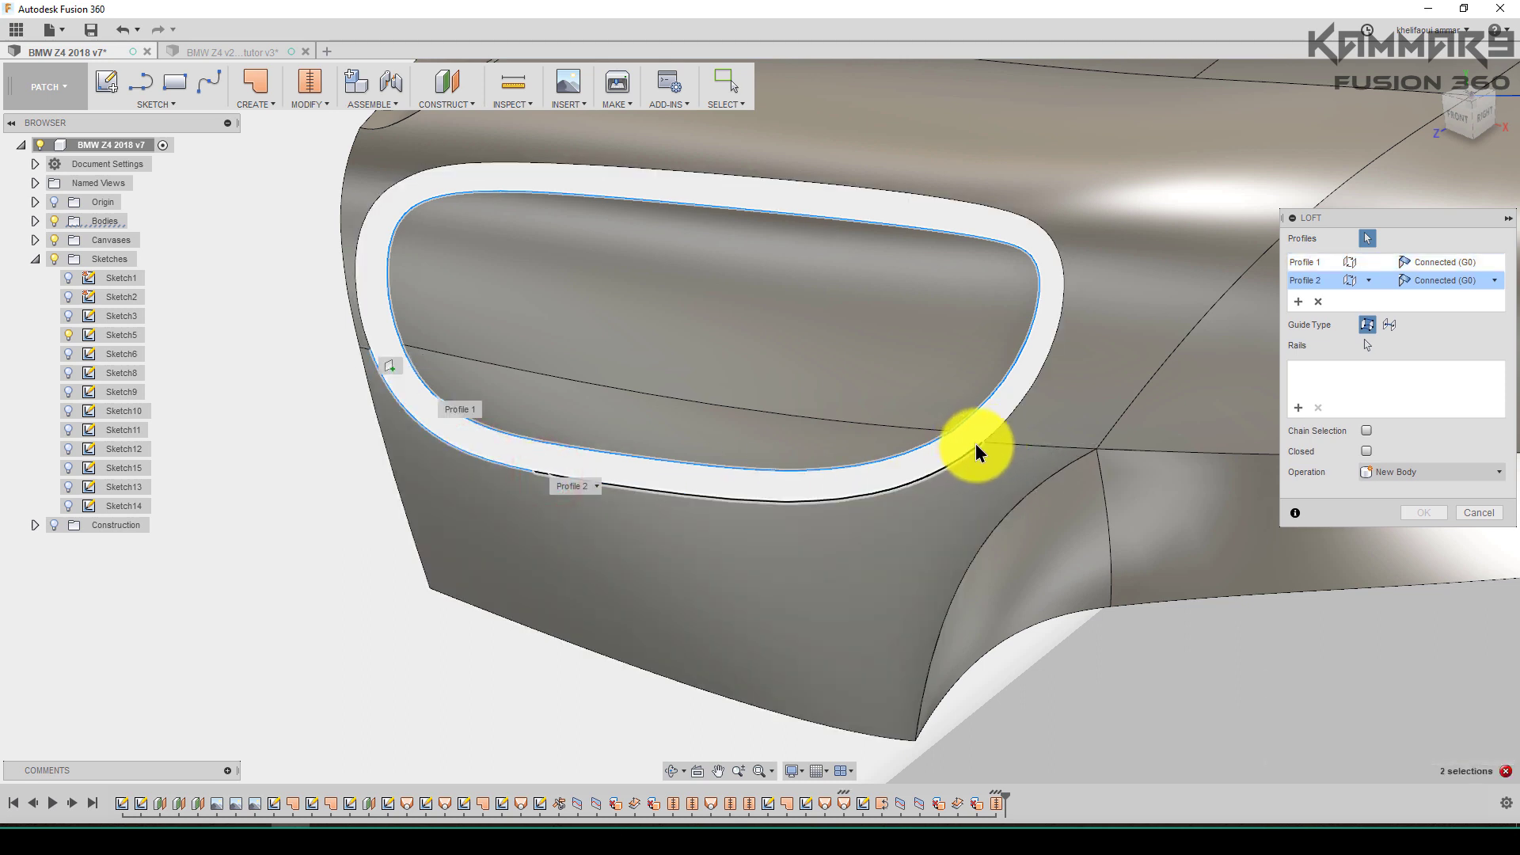
pyautogui.click(981, 441)
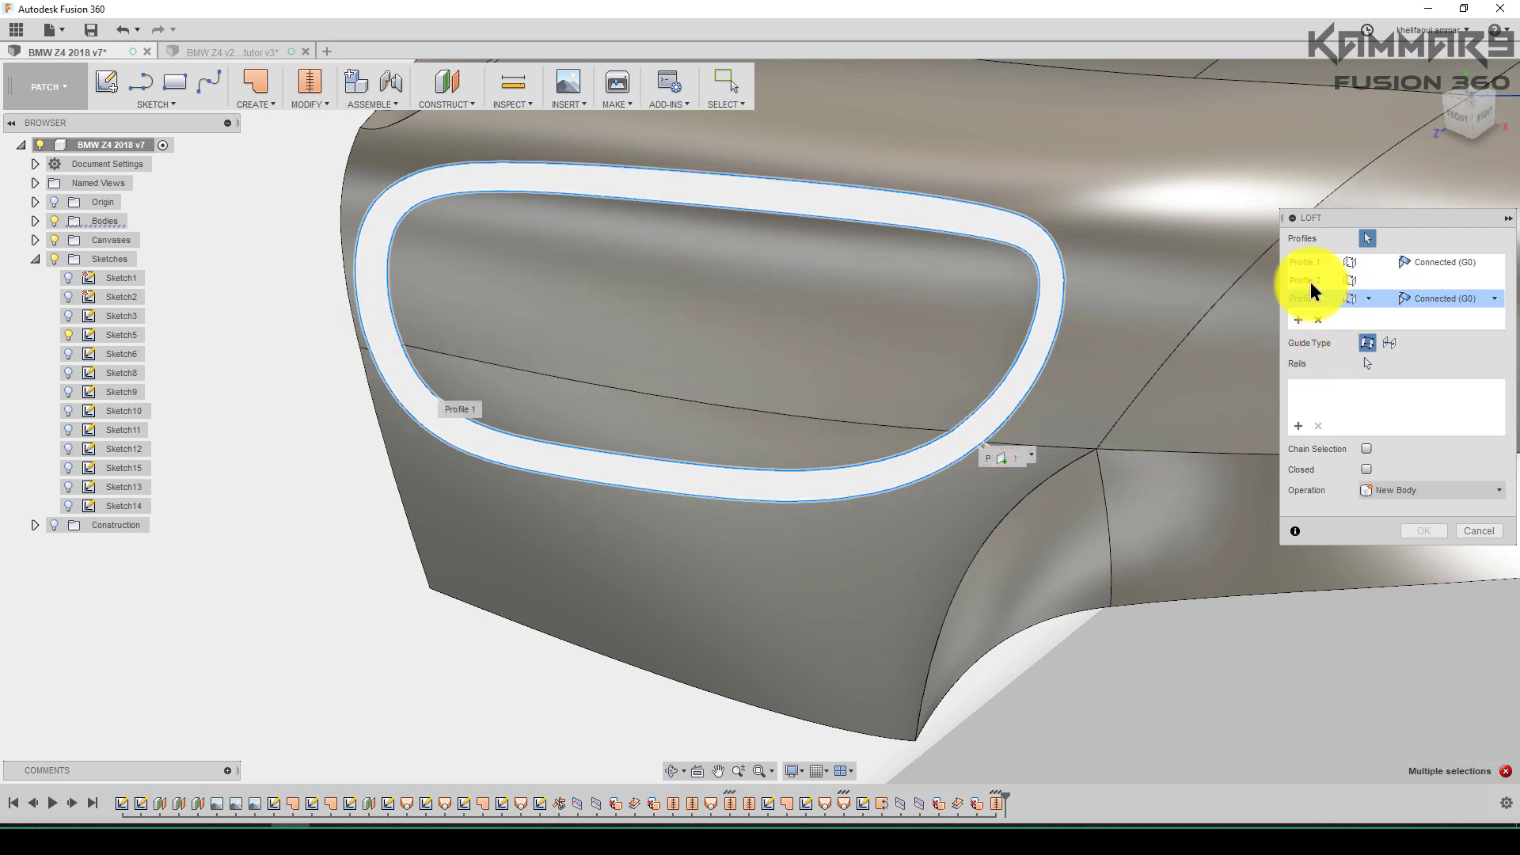
# Remove the extra profile, toggle Chain Selection, re-pick edges, then cancel the failing loft
pyautogui.click(1311, 282)
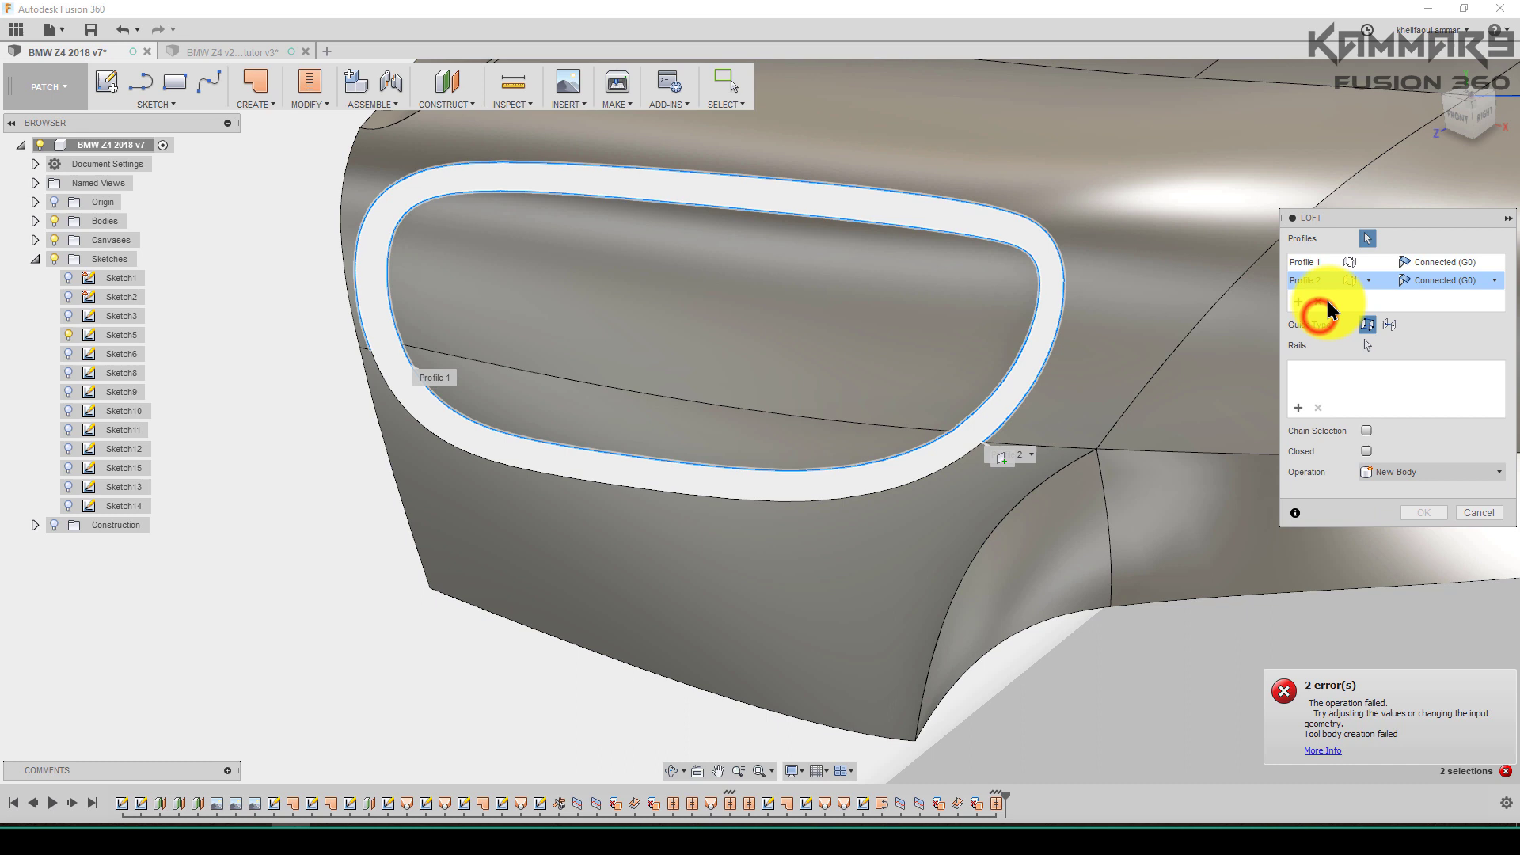
pyautogui.click(1317, 302)
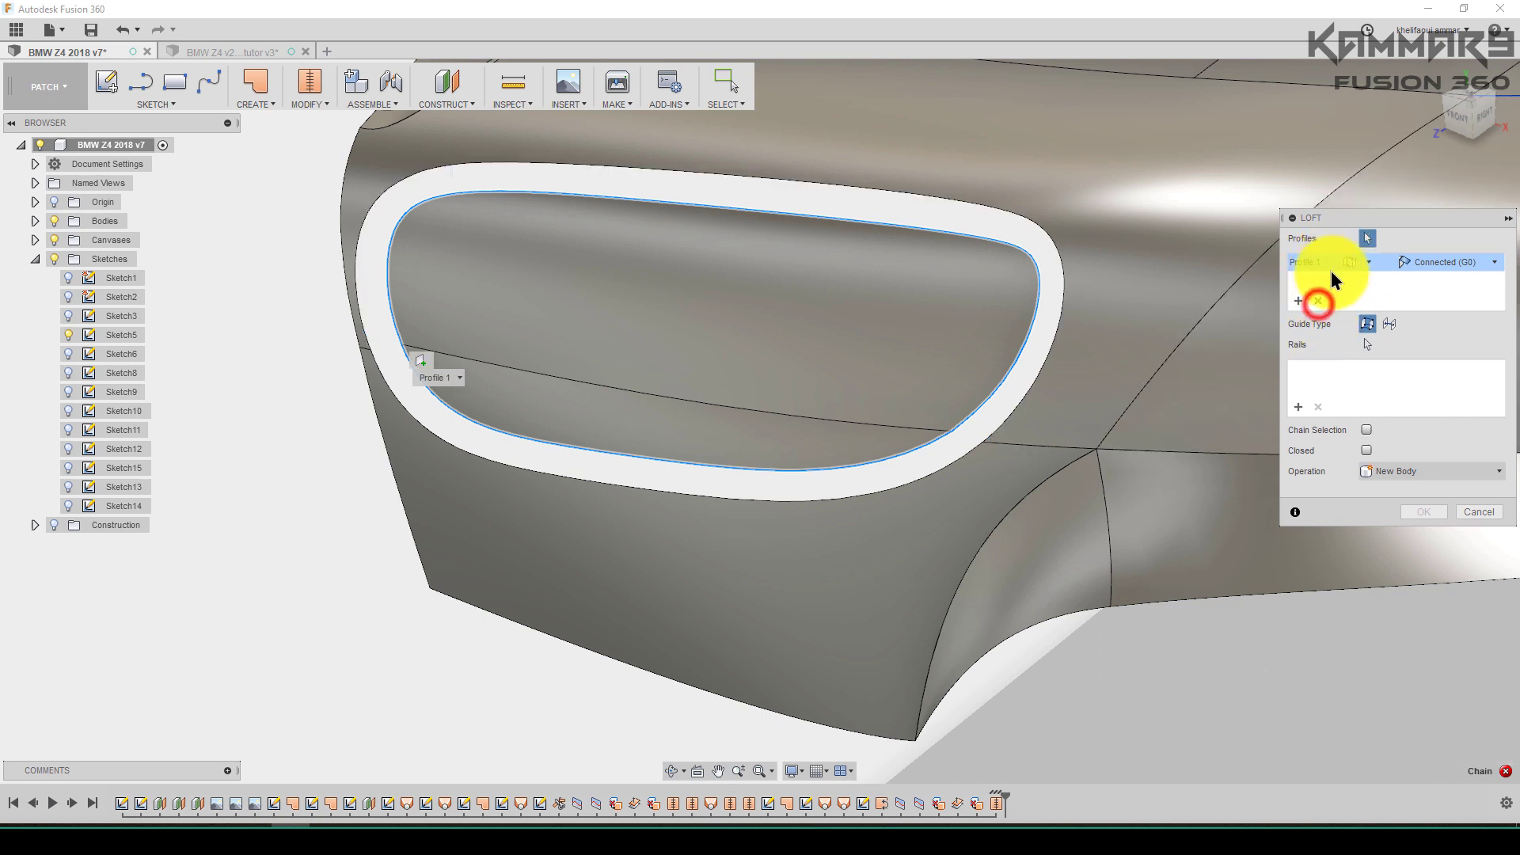
pyautogui.click(1362, 430)
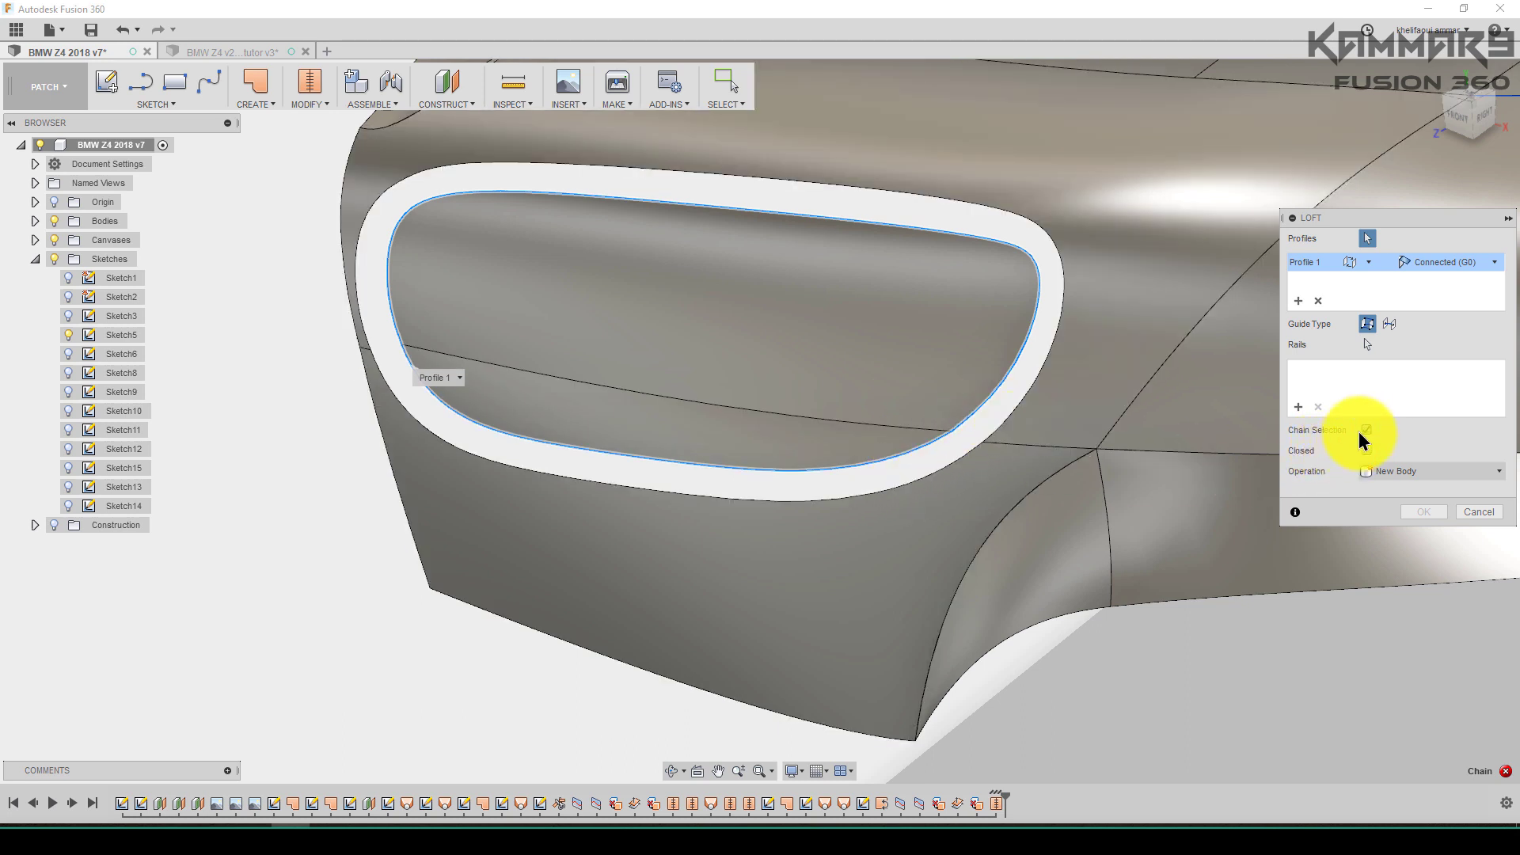
pyautogui.click(1366, 430)
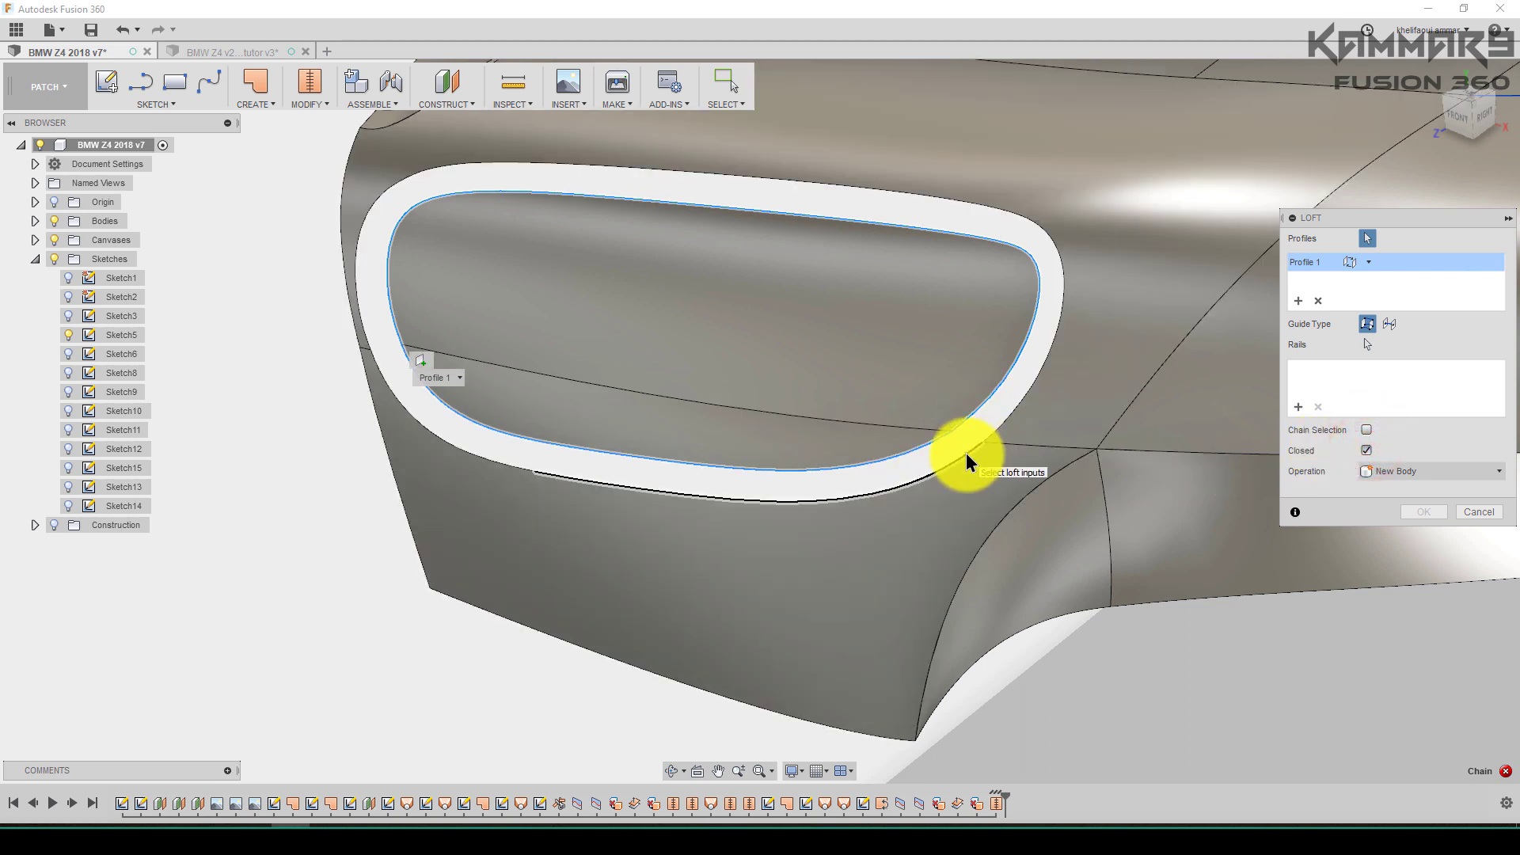
pyautogui.click(966, 452)
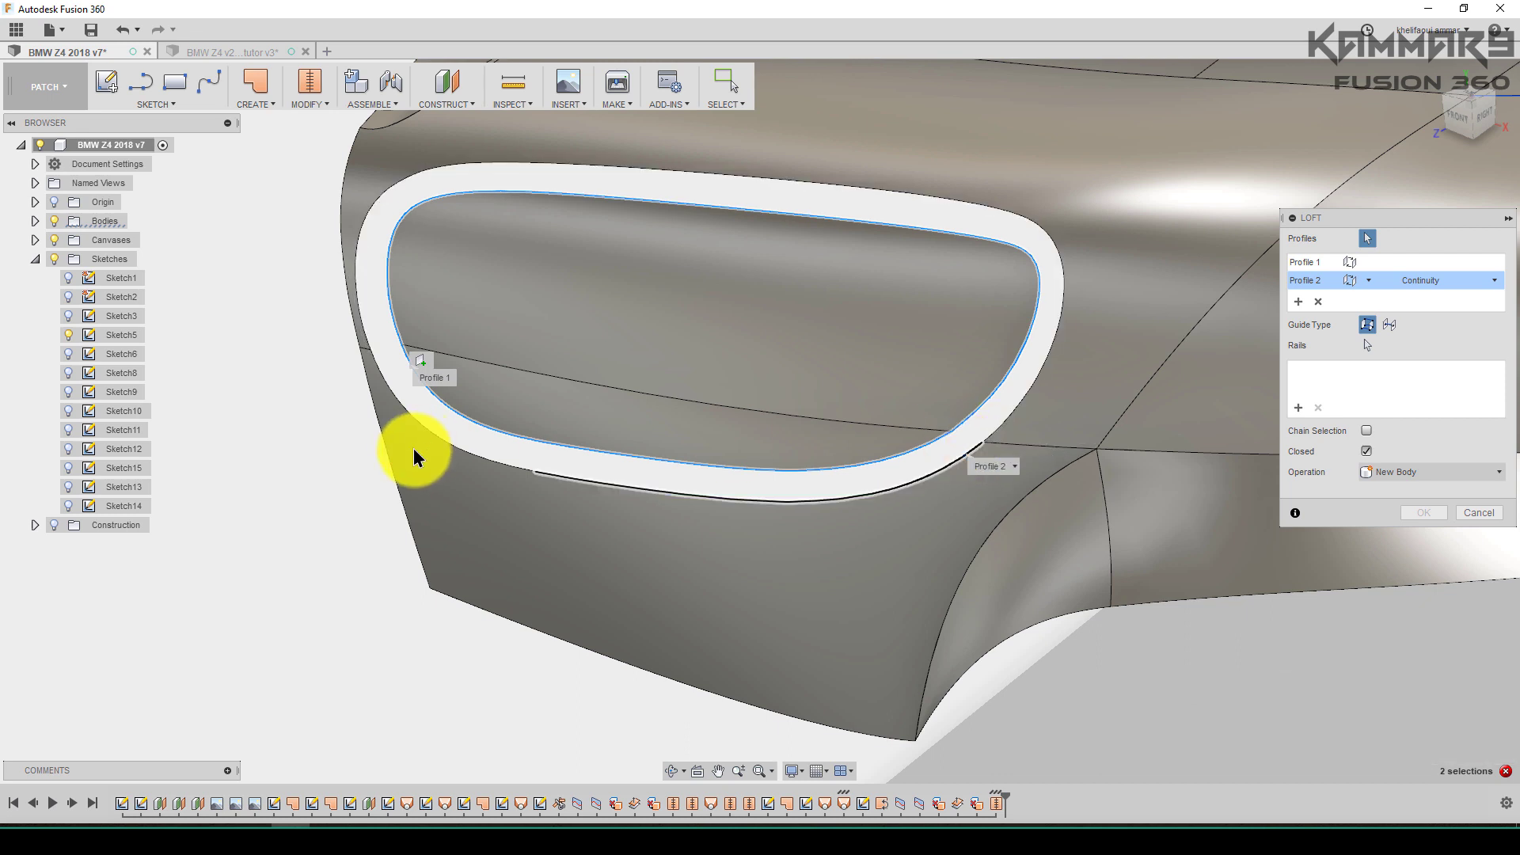
pyautogui.click(507, 459)
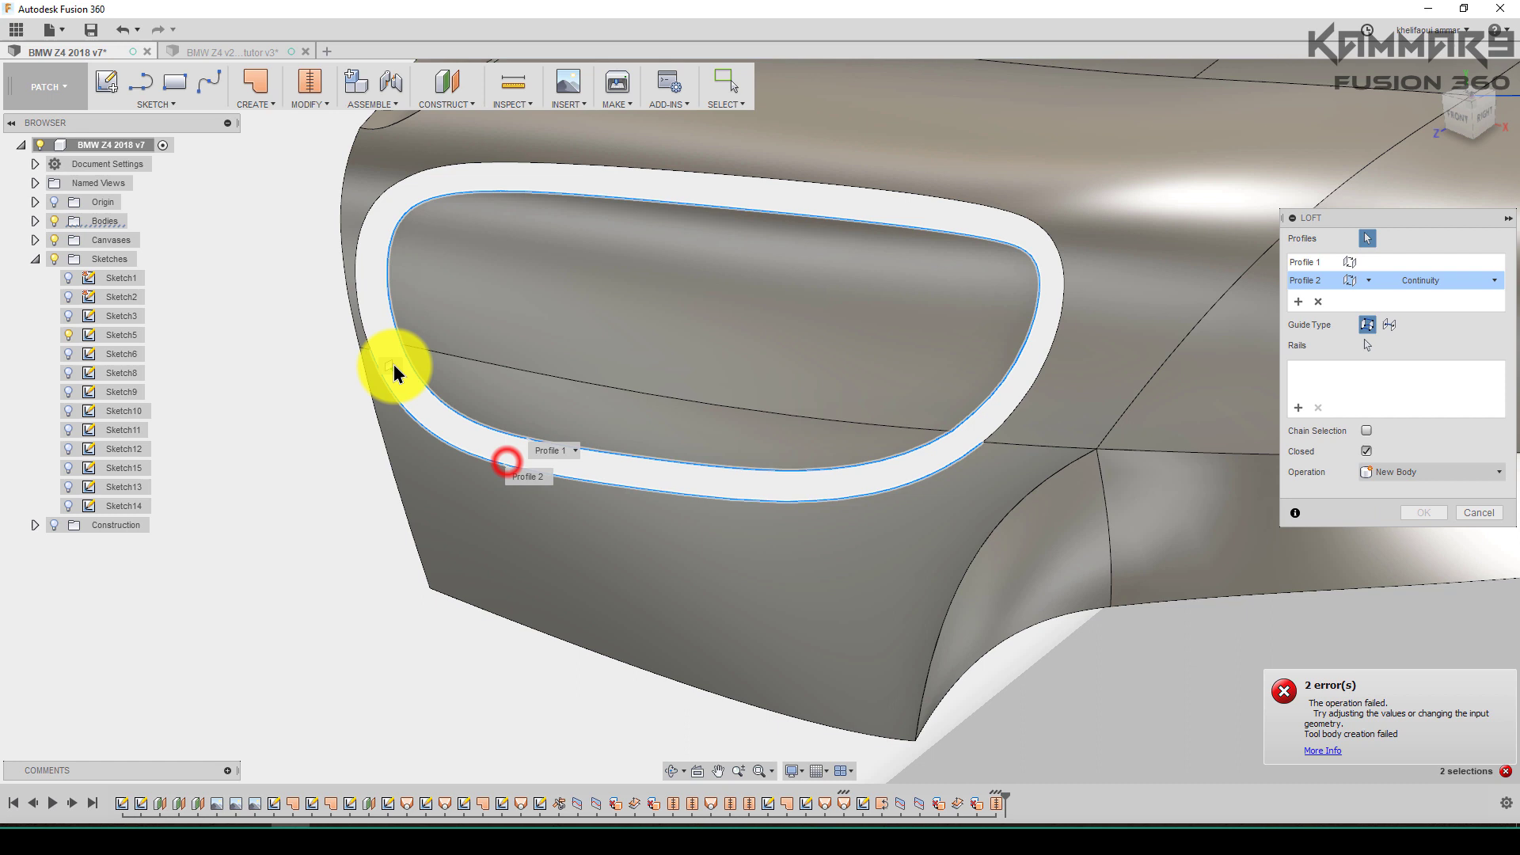
pyautogui.click(373, 346)
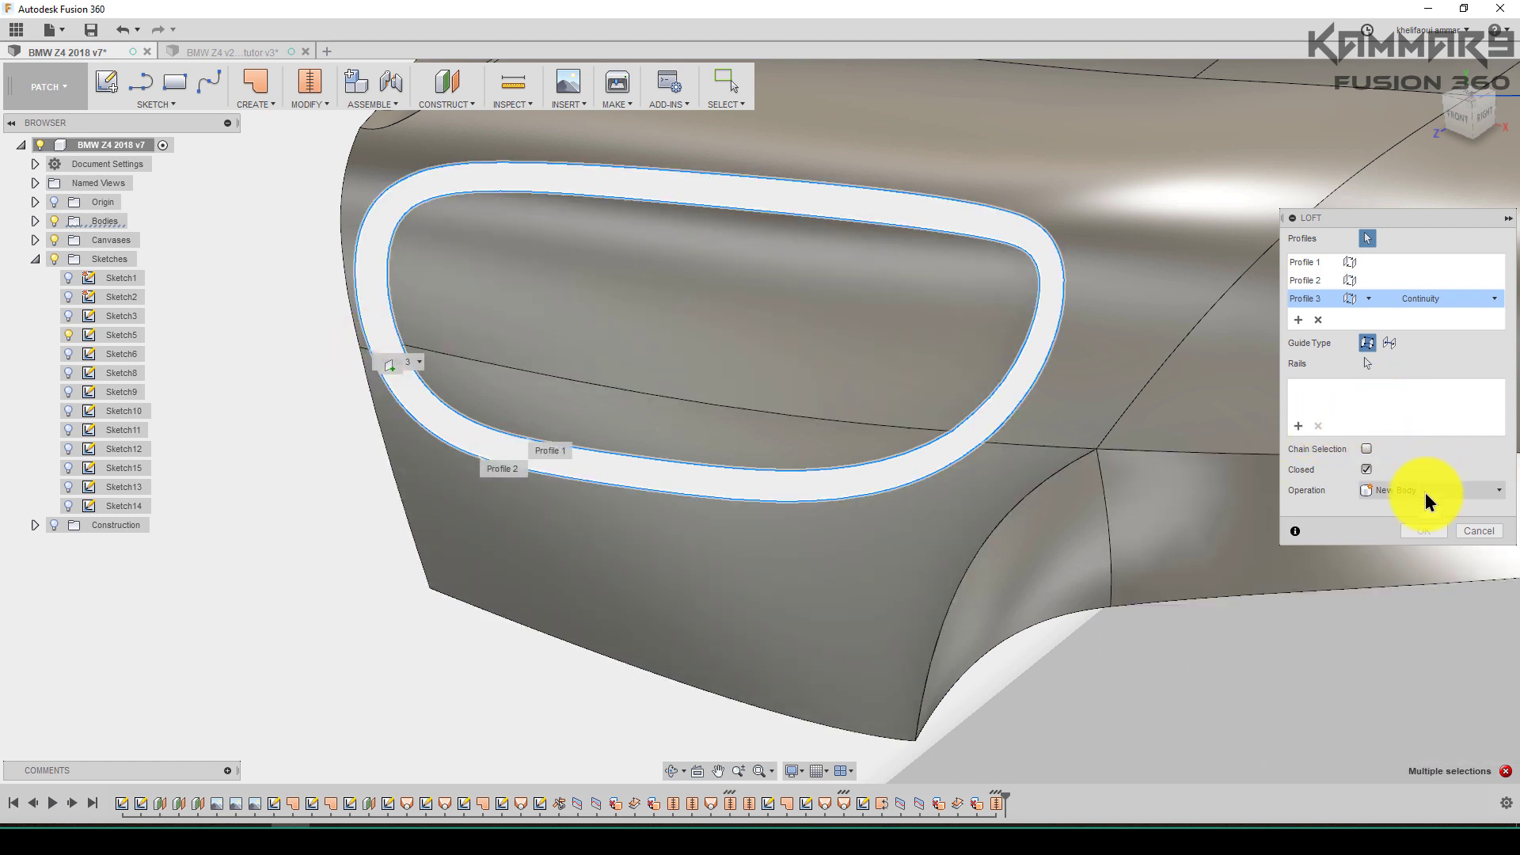
pyautogui.click(1459, 532)
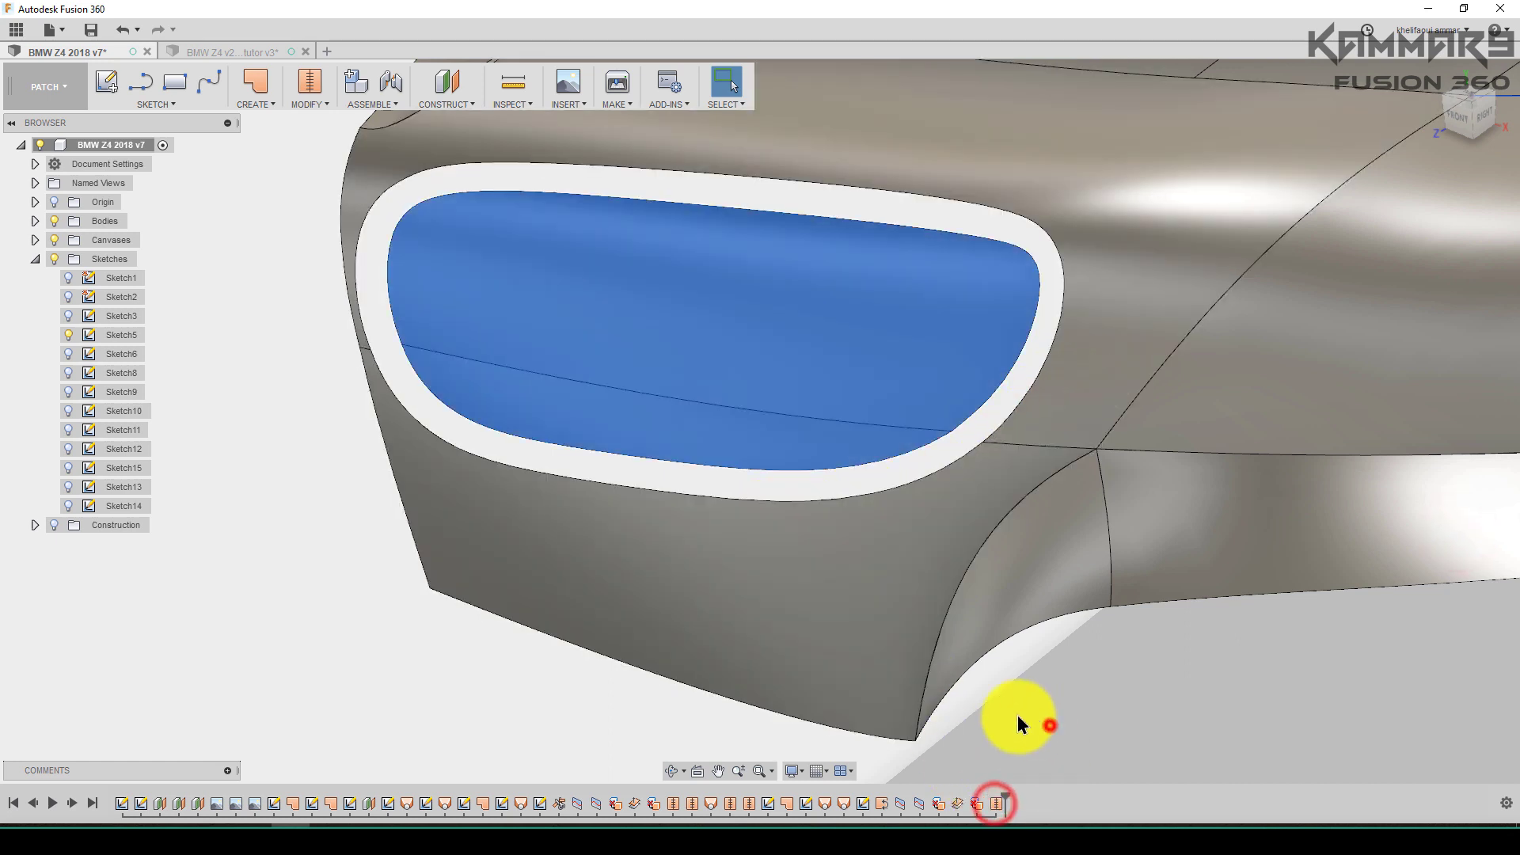
# Stitch the lower front panel face to the upper body surface at 1.00 mm tolerance
pyautogui.click(310, 81)
pyautogui.click(781, 564)
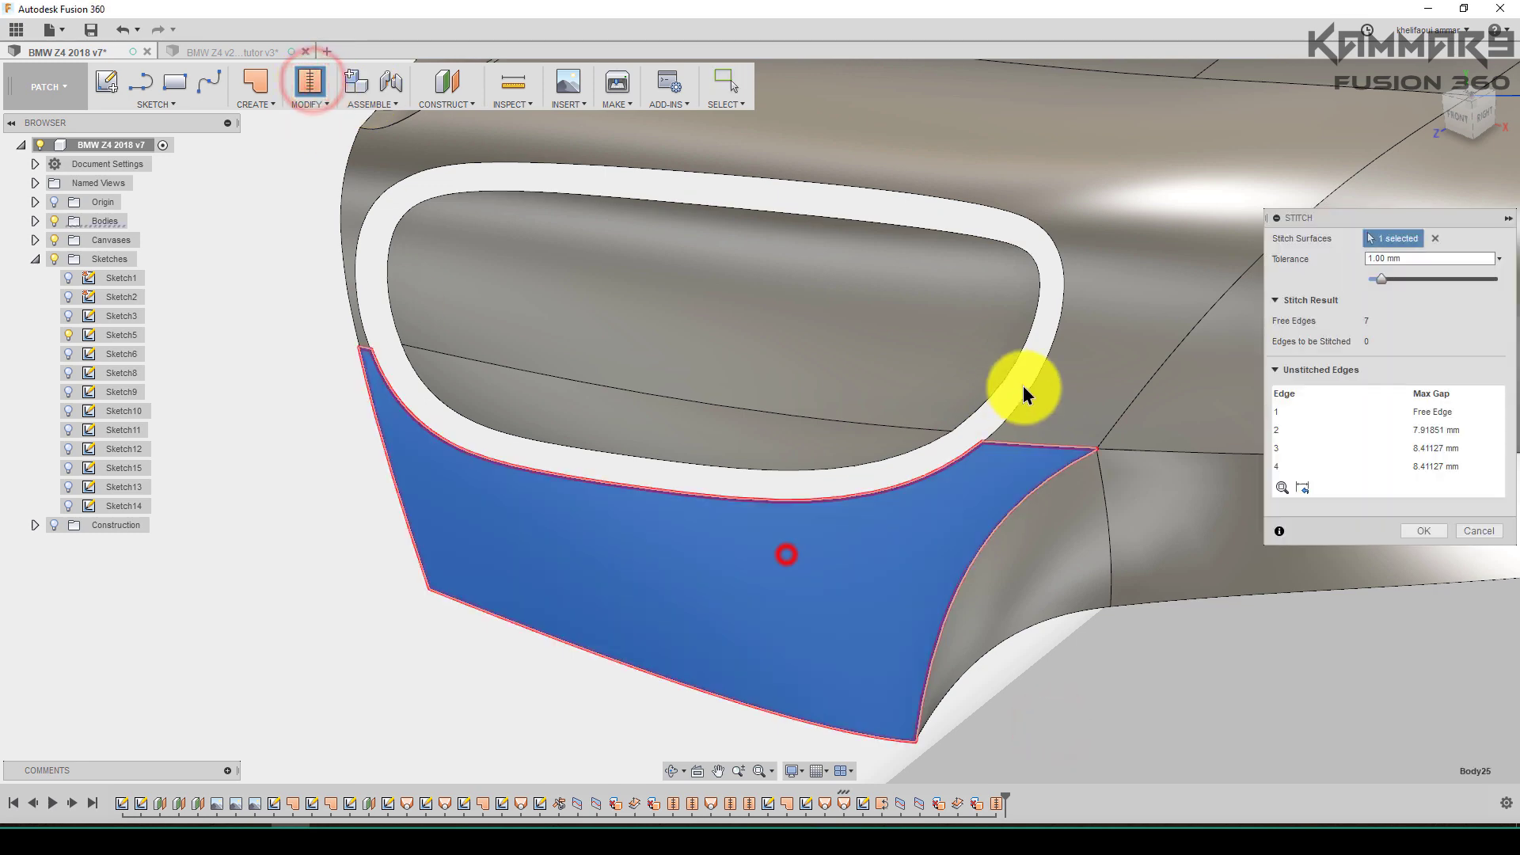
pyautogui.click(1082, 370)
pyautogui.scroll(-3, 487, 517)
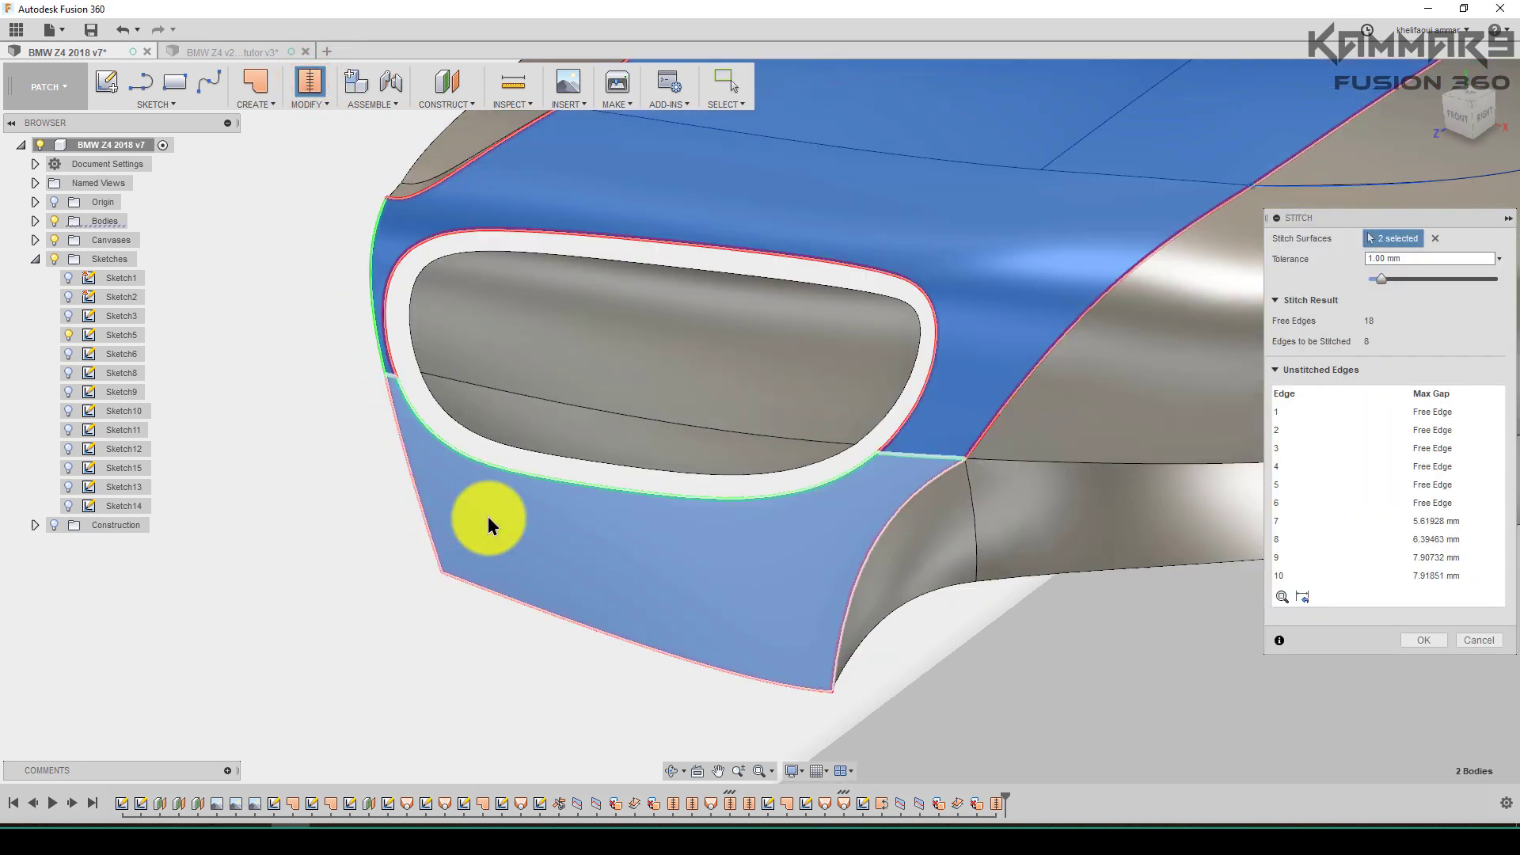
pyautogui.keyDown('shift'); pyautogui.moveTo(489, 517); pyautogui.dragTo(476, 341, button='middle'); pyautogui.keyUp('shift')
pyautogui.scroll(2, 417, 400)
pyautogui.scroll(3, 432, 460)
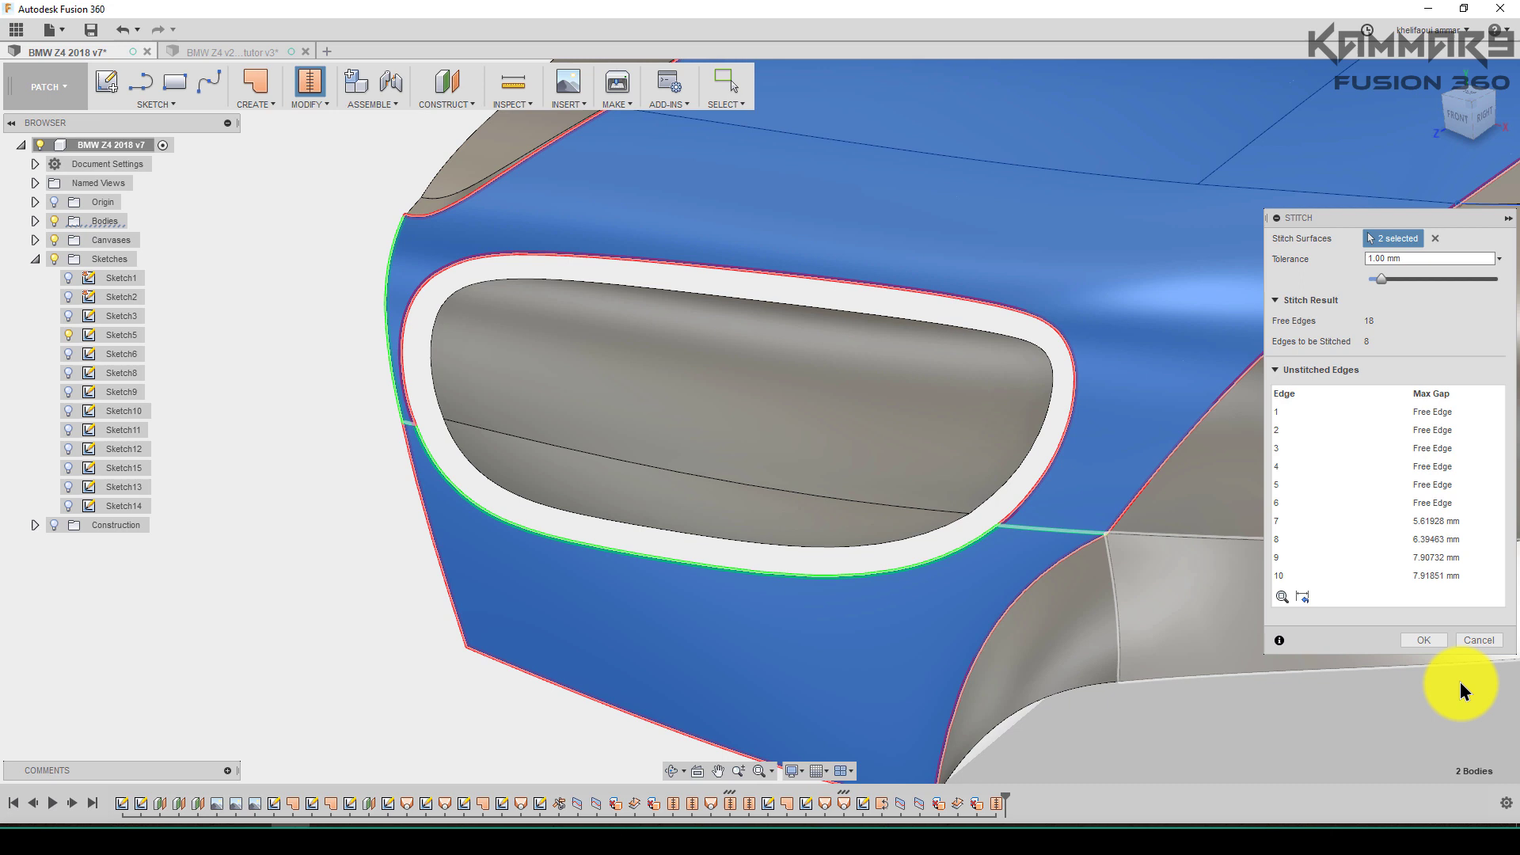
pyautogui.click(1424, 641)
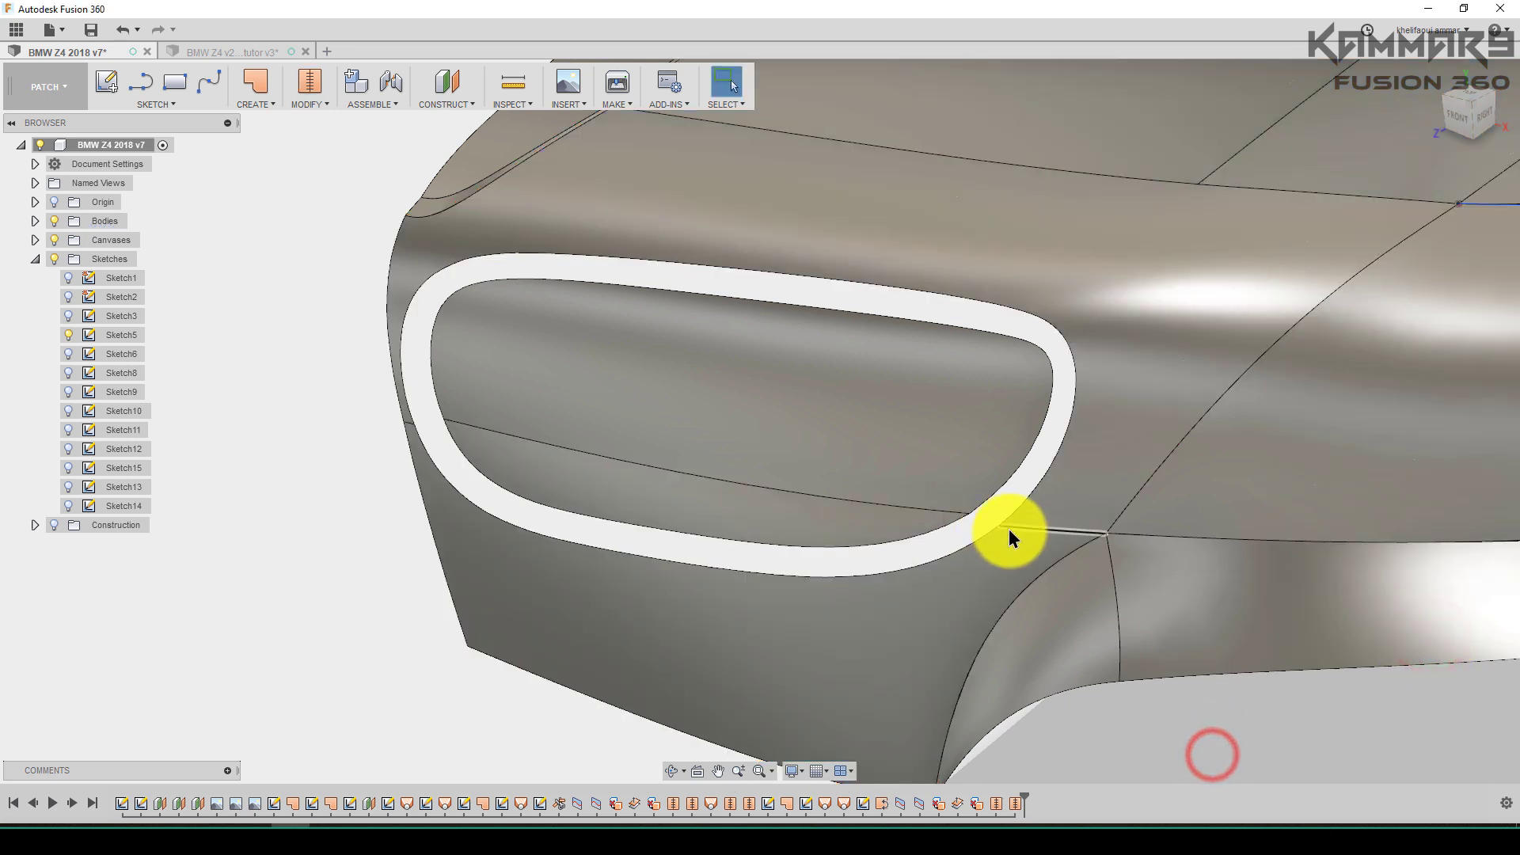
pyautogui.click(314, 372)
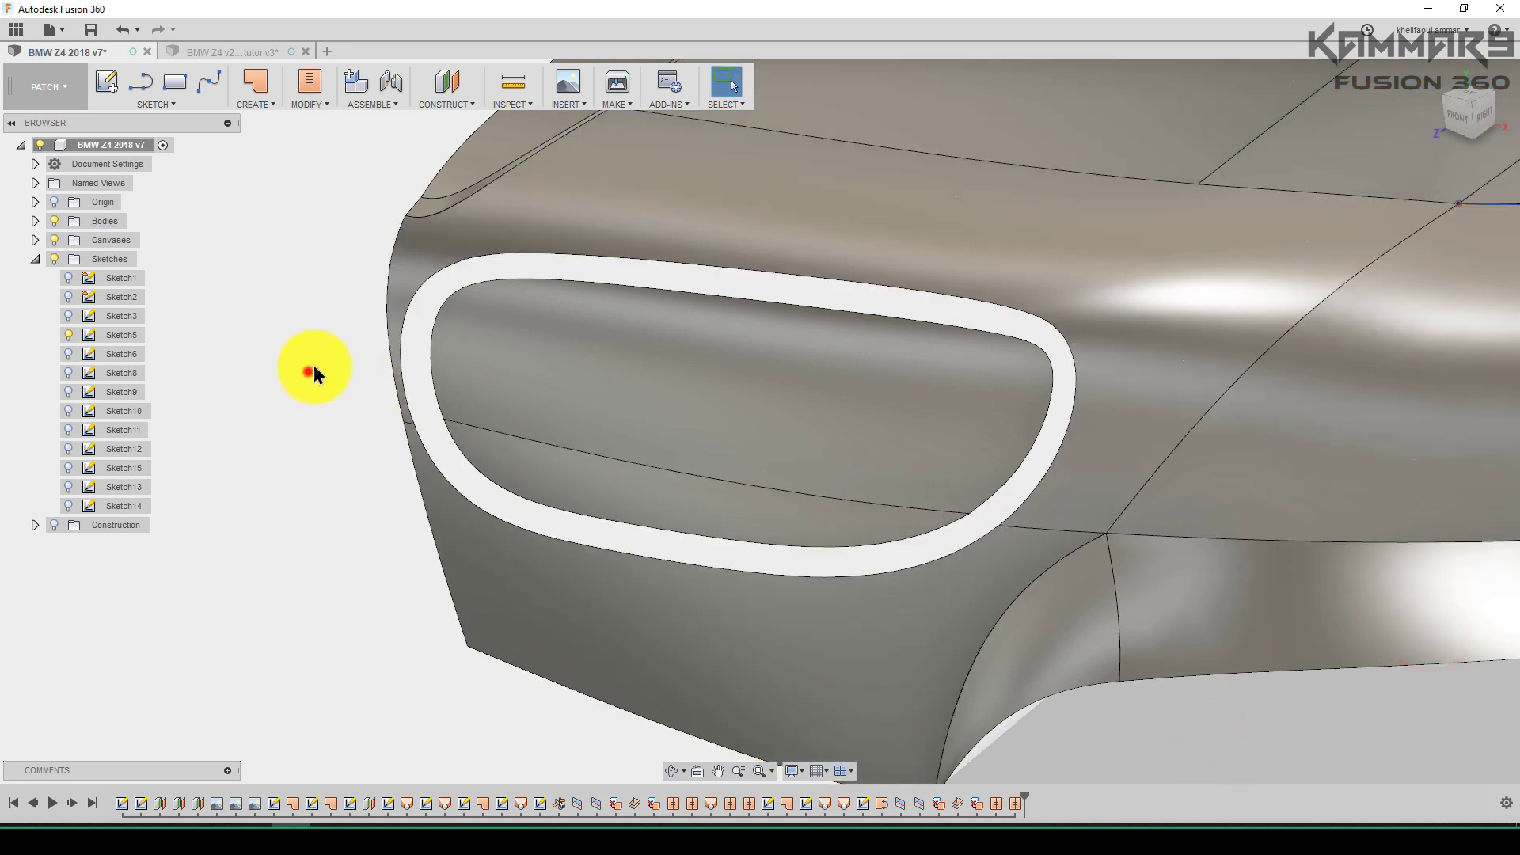
# Start a loft with the outer surround loop as Profile 1 and an inner edge as Profile 2
pyautogui.click(304, 102)
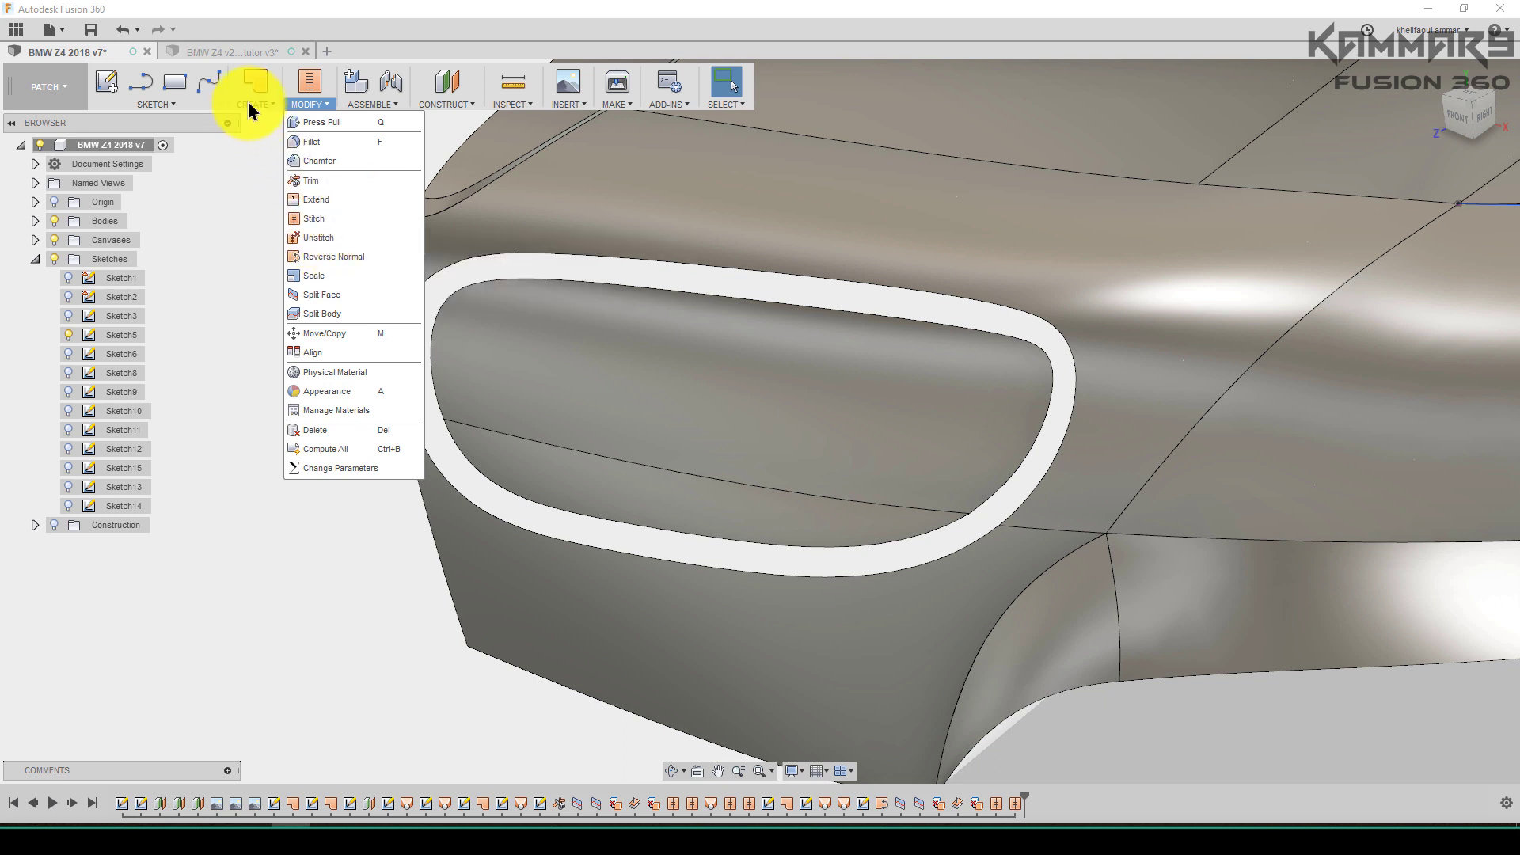
pyautogui.click(254, 103)
pyautogui.click(266, 179)
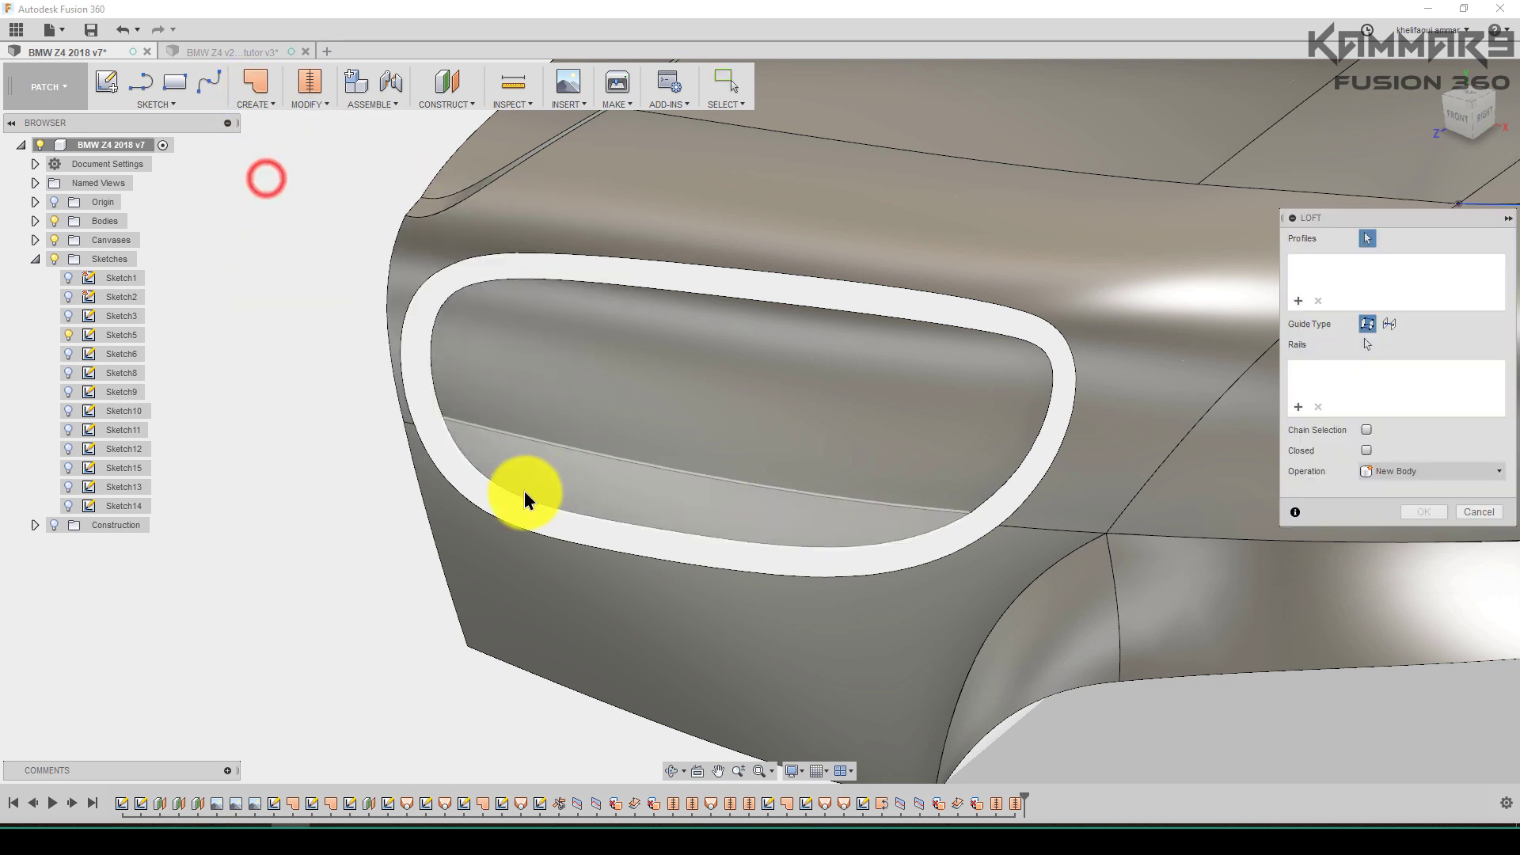
pyautogui.click(436, 471)
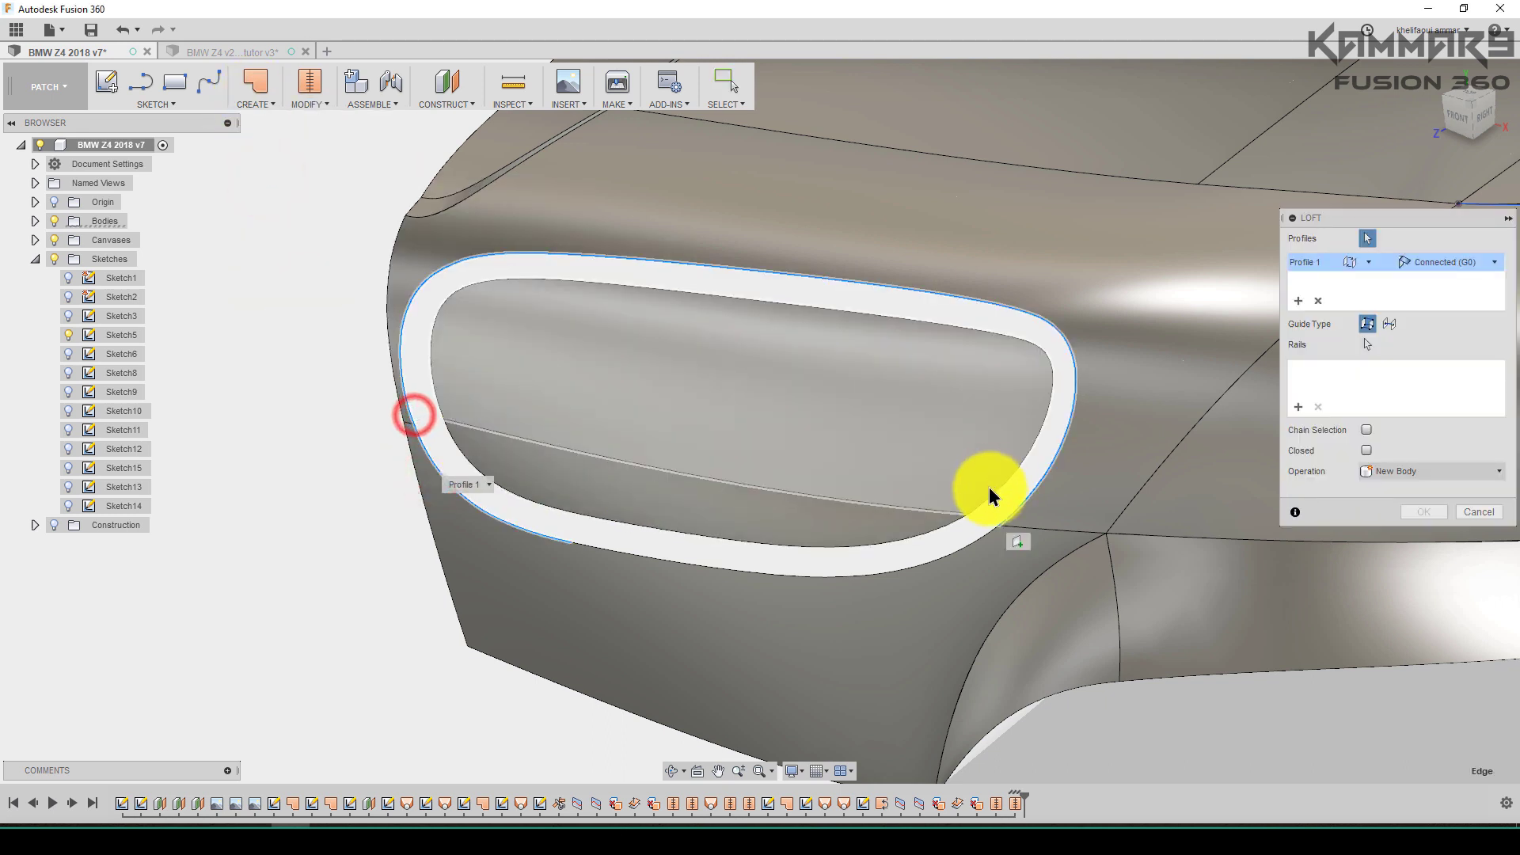
pyautogui.click(989, 526)
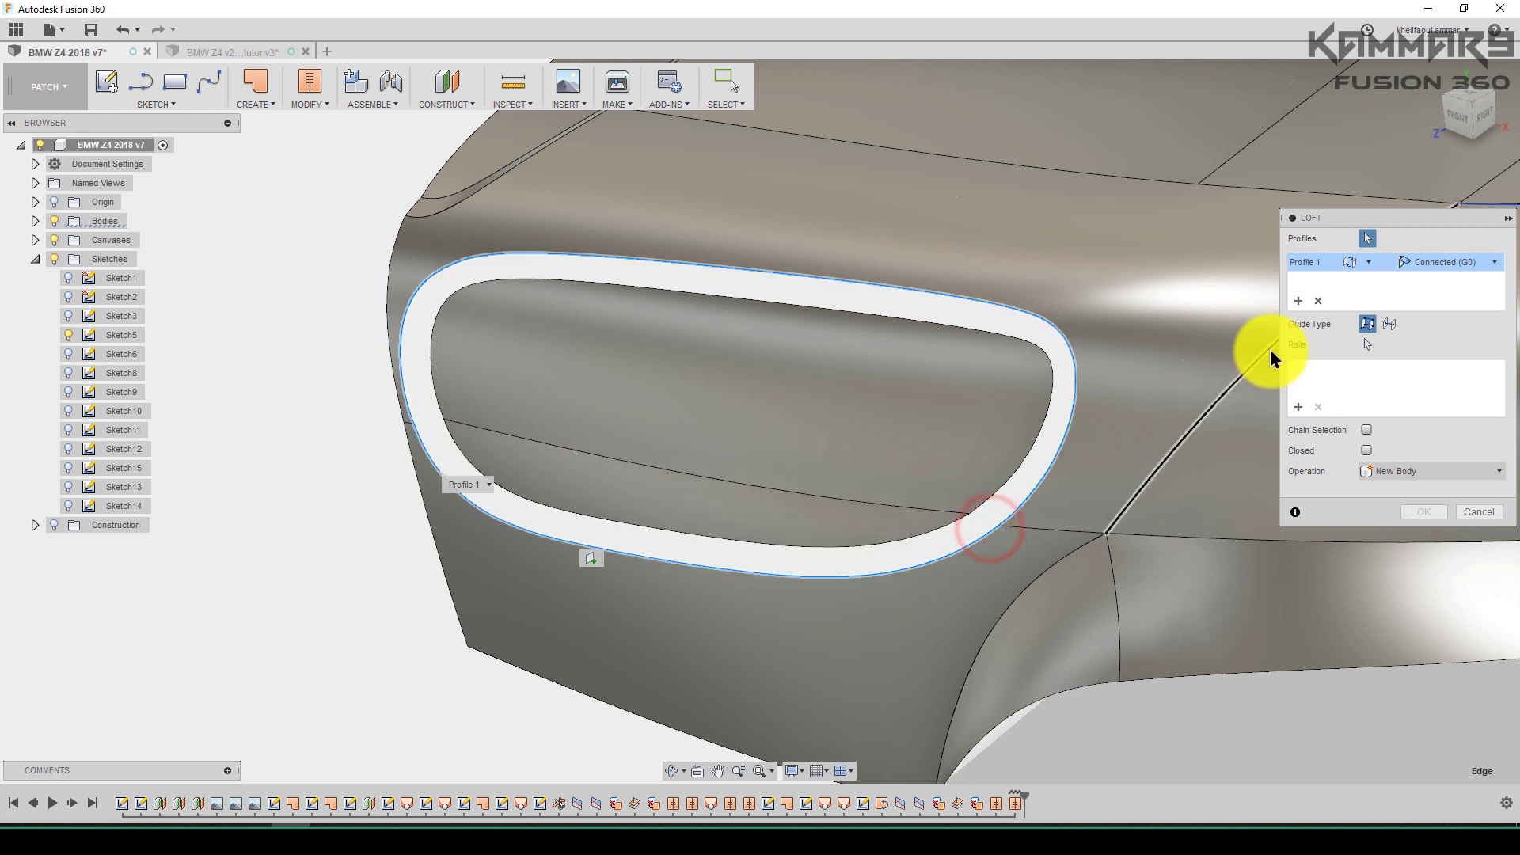
pyautogui.click(1298, 301)
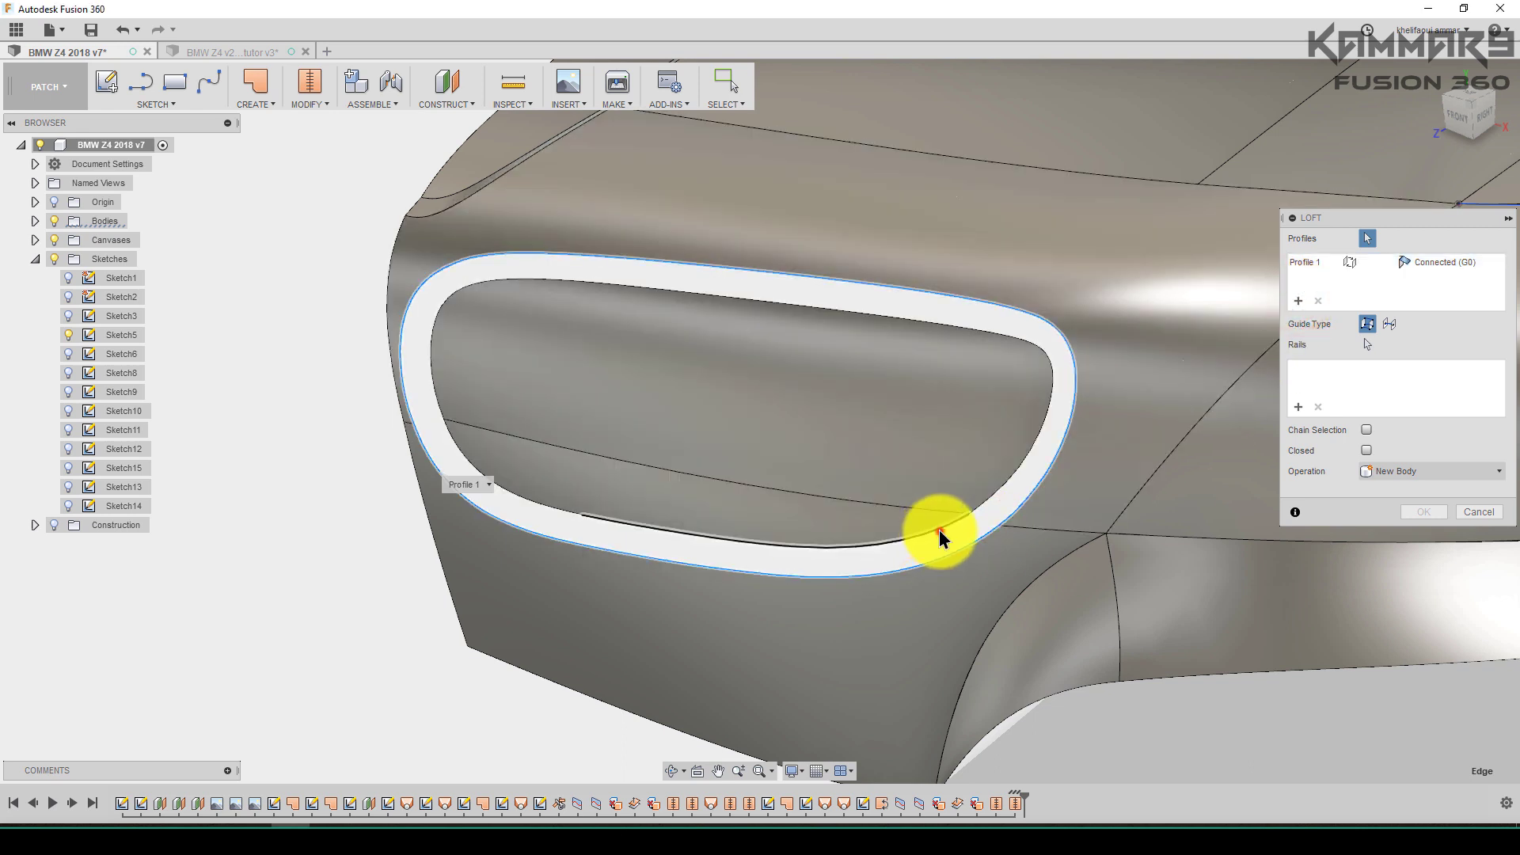
pyautogui.click(940, 530)
pyautogui.click(993, 496)
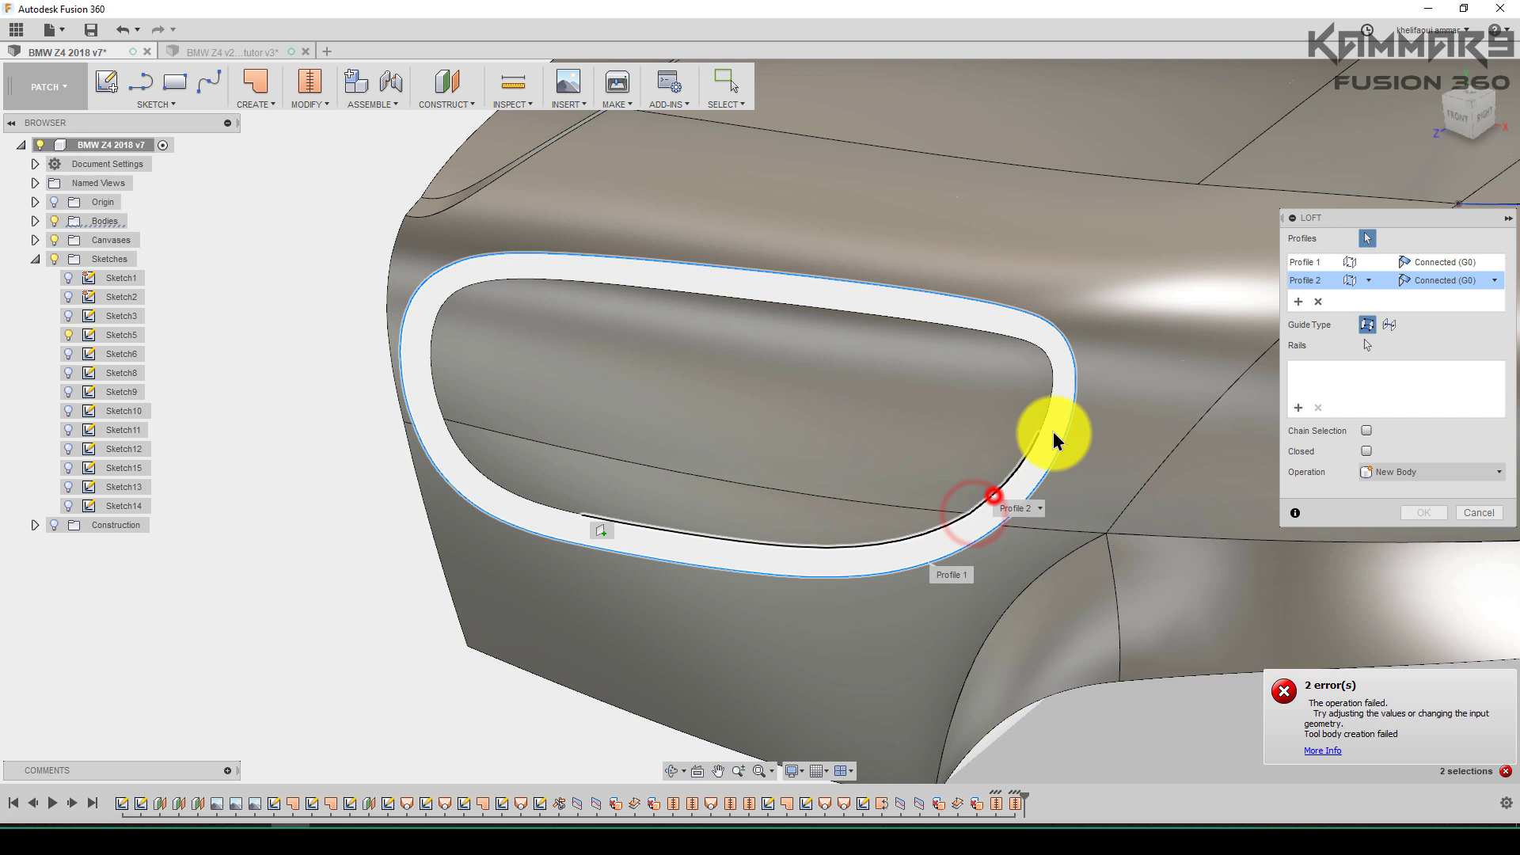
# Complete the inner loop as Profile 2 and confirm the grille surround loft
pyautogui.click(1039, 419)
pyautogui.click(1039, 347)
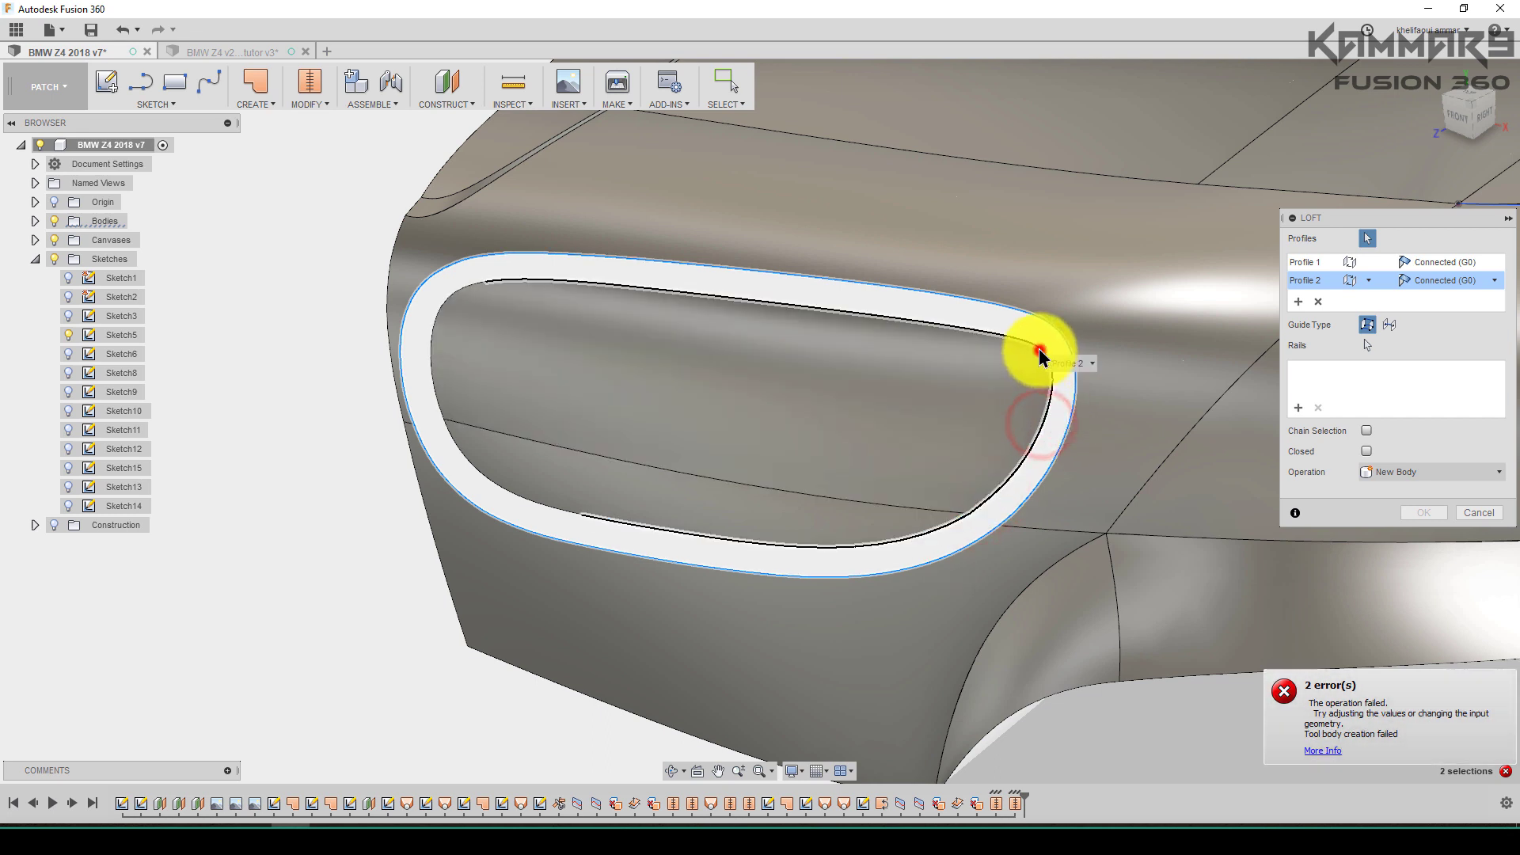
pyautogui.click(466, 286)
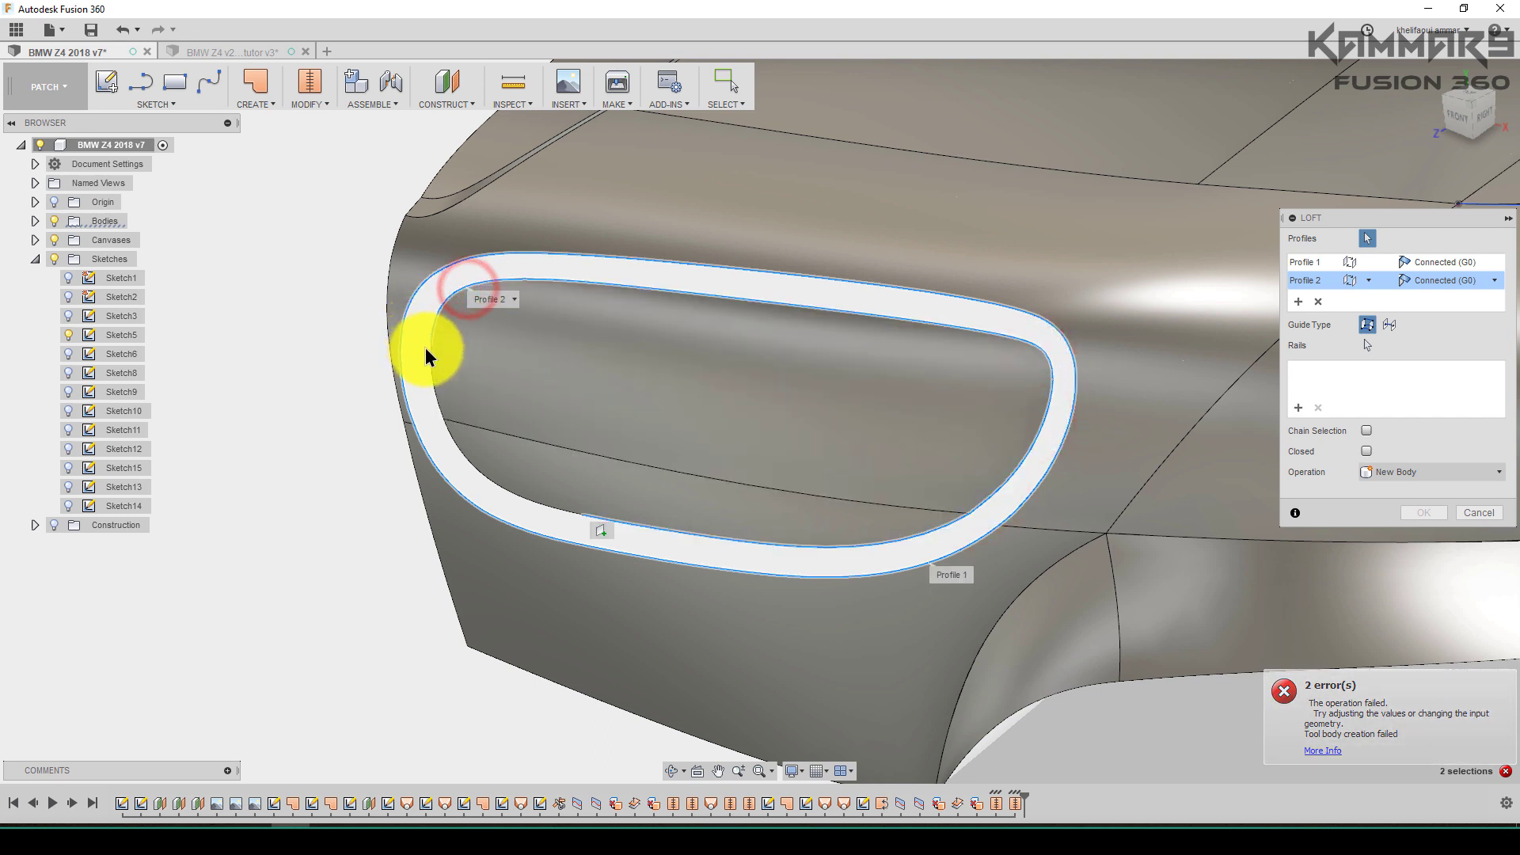
pyautogui.click(429, 348)
pyautogui.click(438, 408)
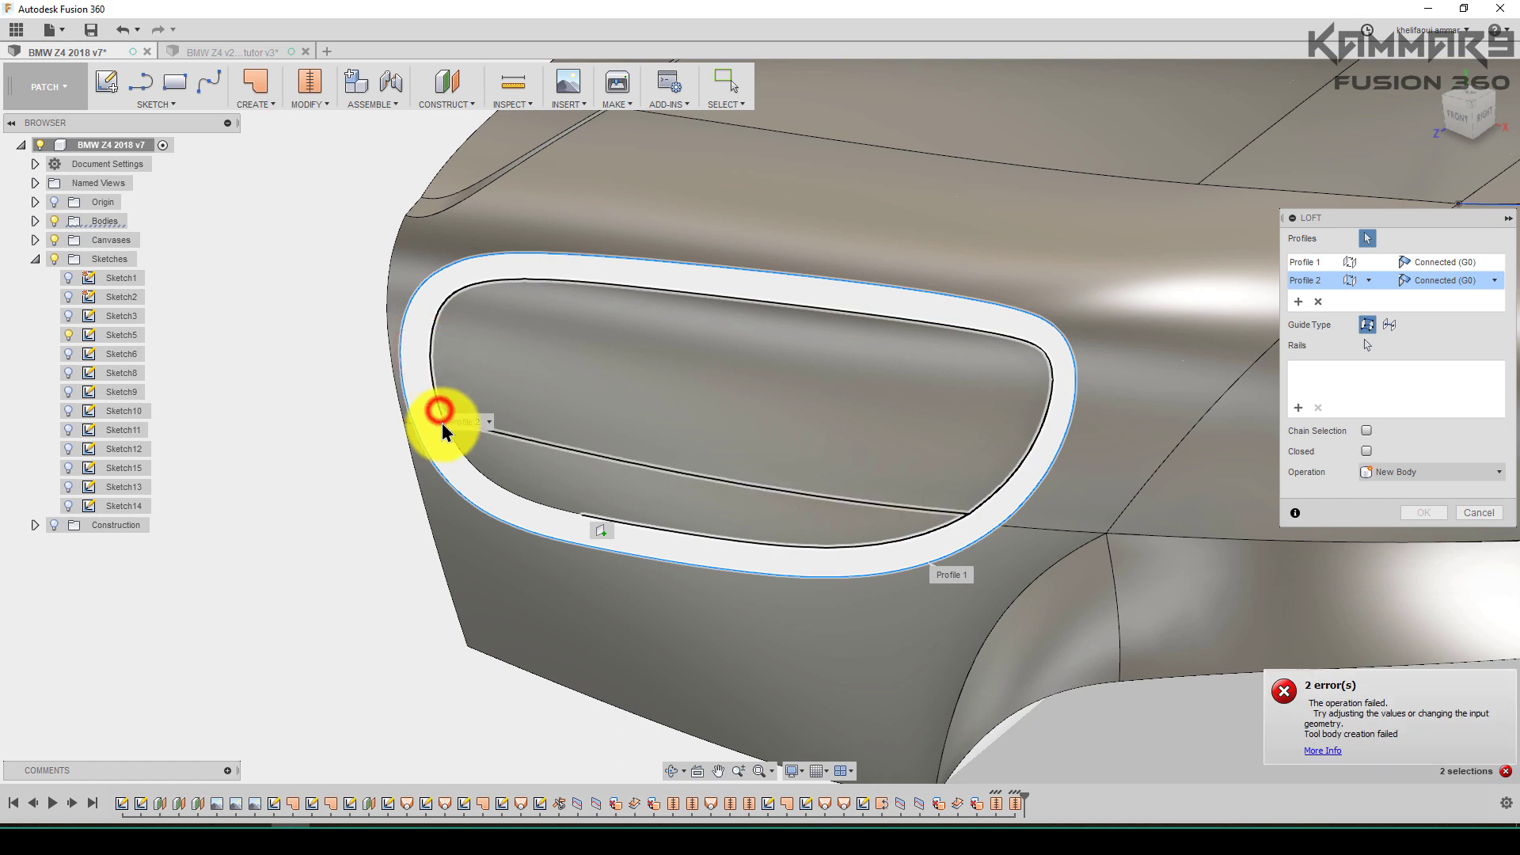
pyautogui.click(452, 441)
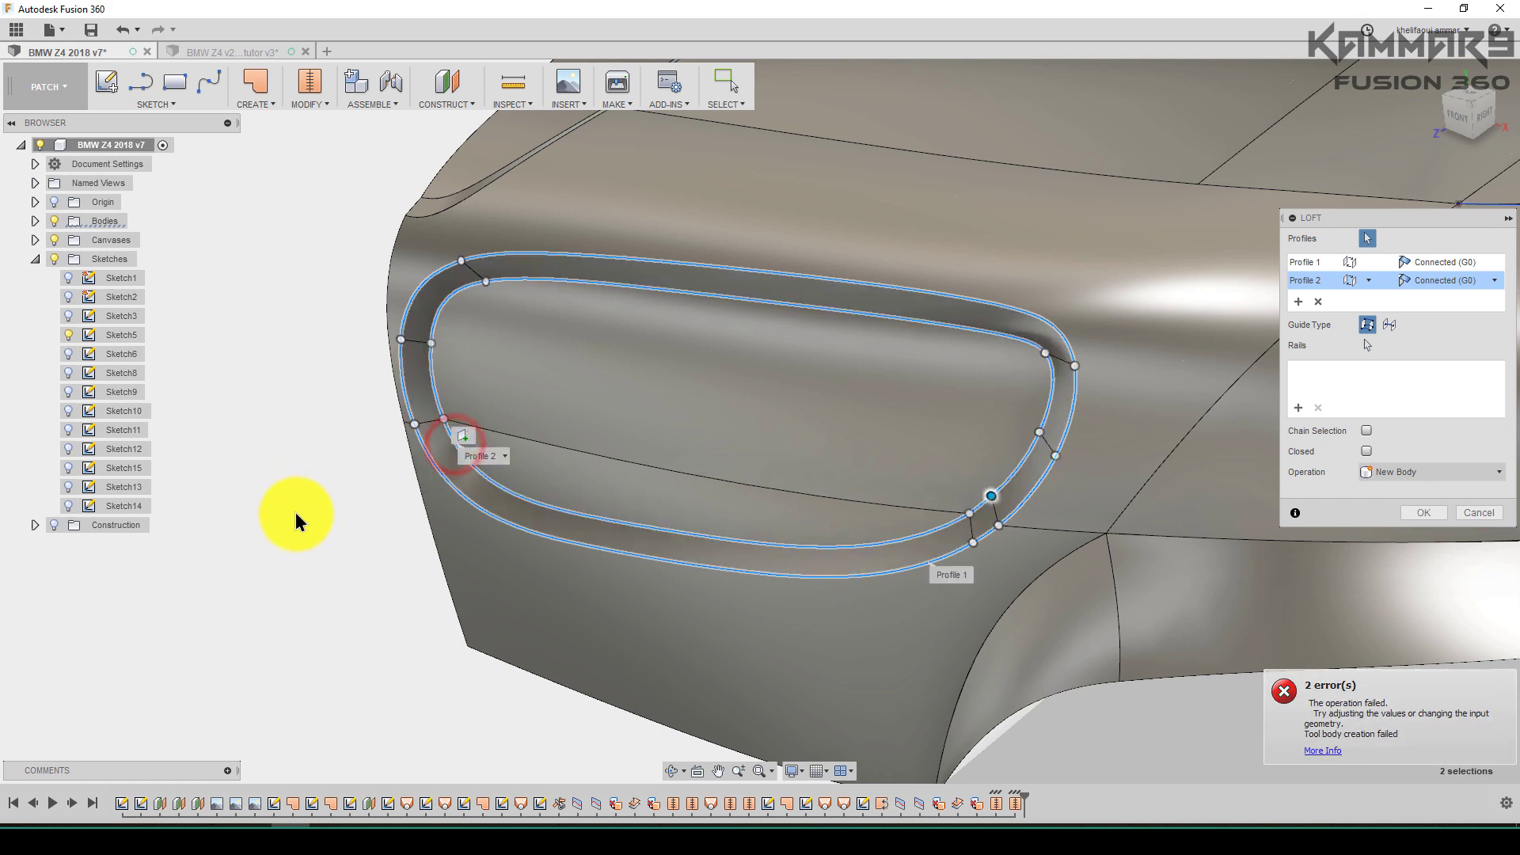
pyautogui.keyDown('shift'); pyautogui.moveTo(790, 461); pyautogui.dragTo(811, 460, button='middle'); pyautogui.keyUp('shift')
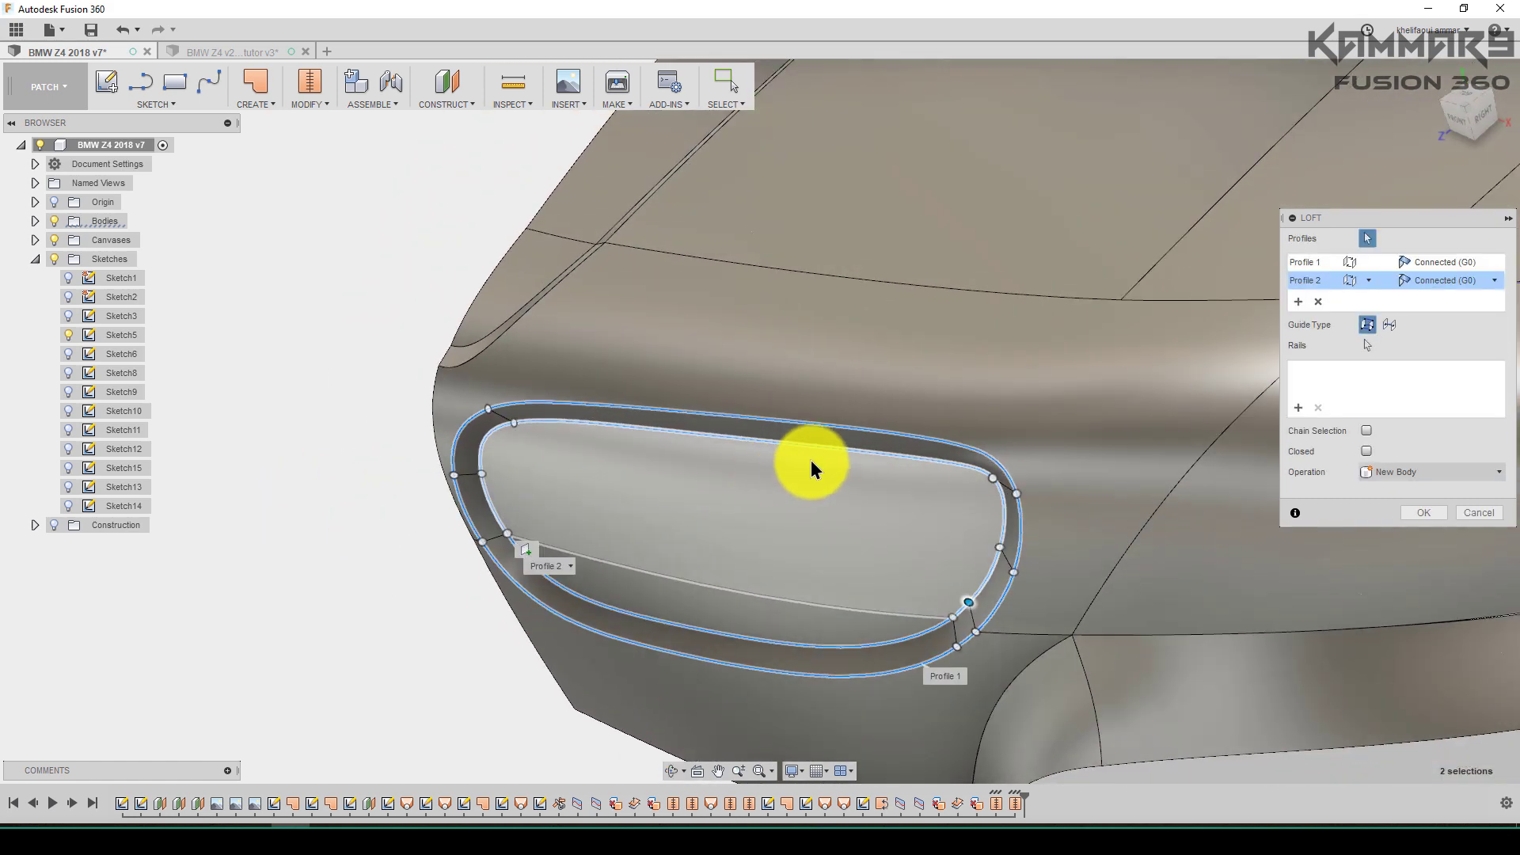
pyautogui.scroll(3, 594, 545)
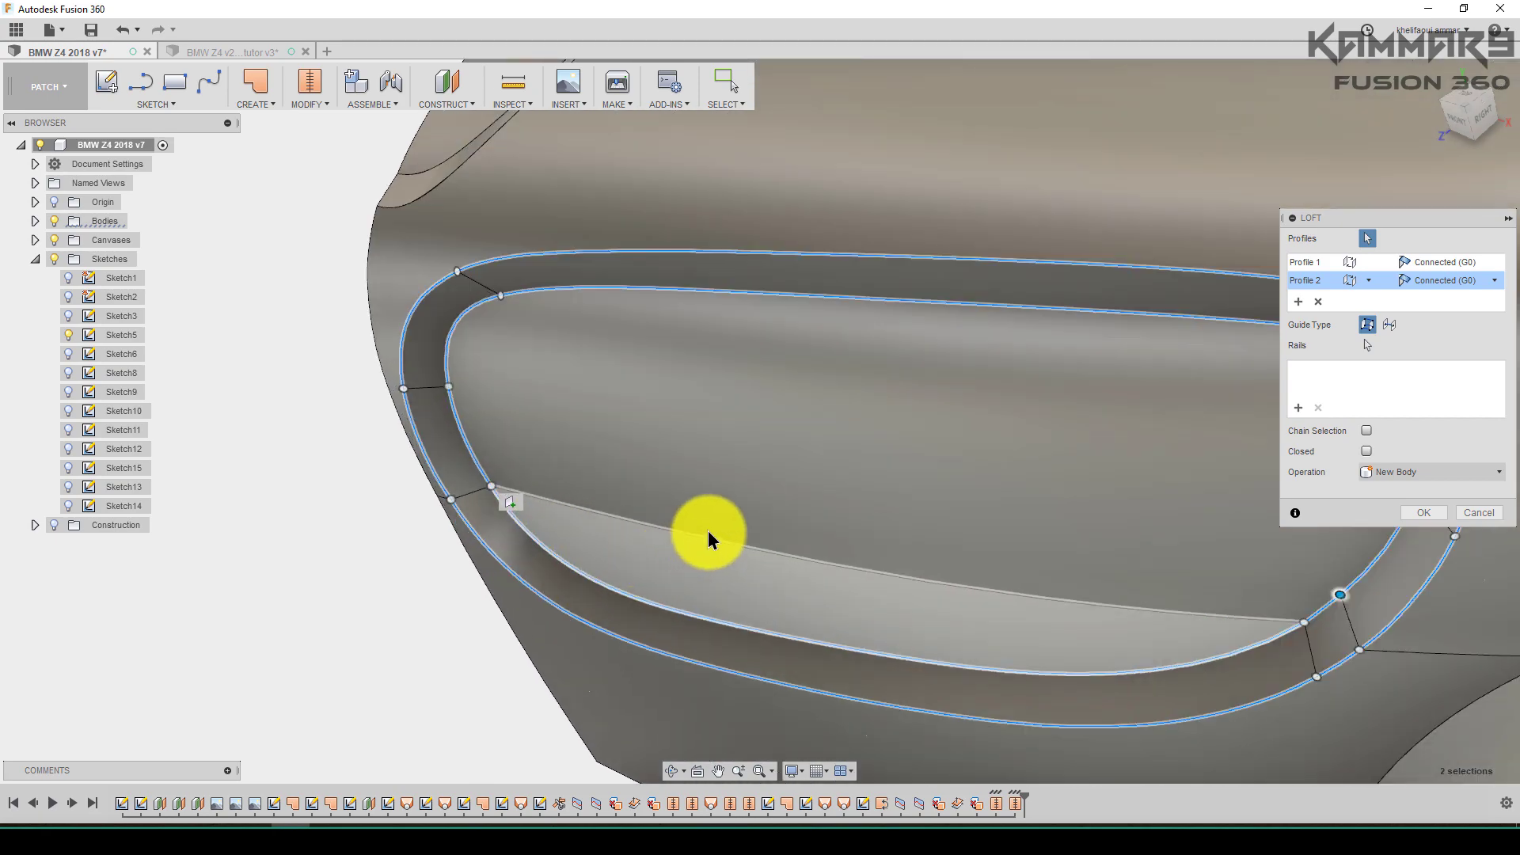
pyautogui.moveTo(709, 531)
pyautogui.keyDown('shift'); pyautogui.mouseDown(button='middle')
pyautogui.moveTo(740, 510)
pyautogui.moveTo(942, 550)
pyautogui.mouseUp(button='middle'); pyautogui.keyUp('shift')
pyautogui.scroll(-3, 740, 510)
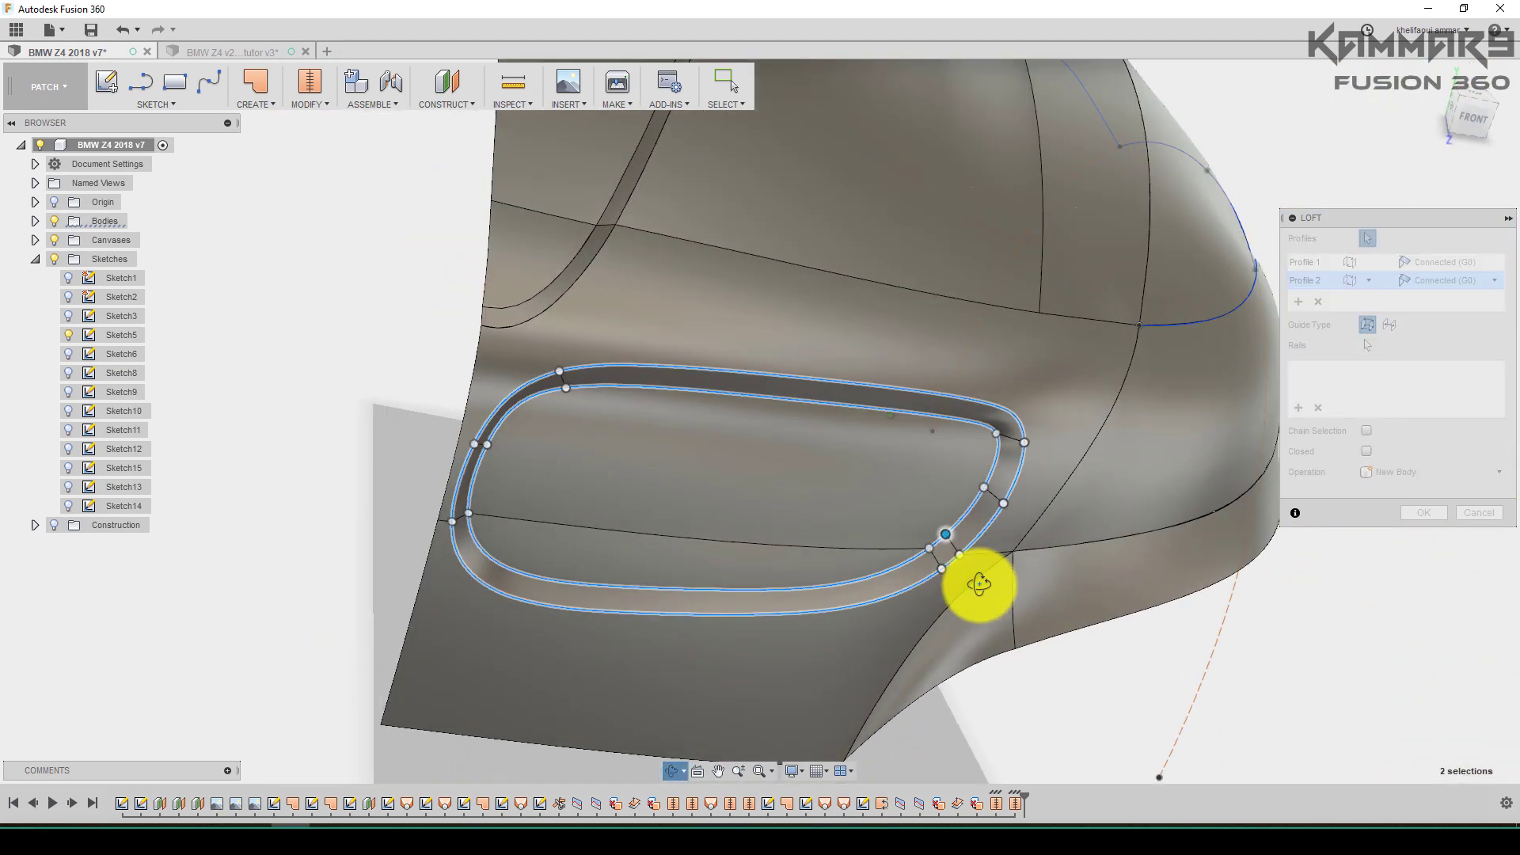
pyautogui.scroll(2, 1047, 476)
pyautogui.scroll(2, 1003, 468)
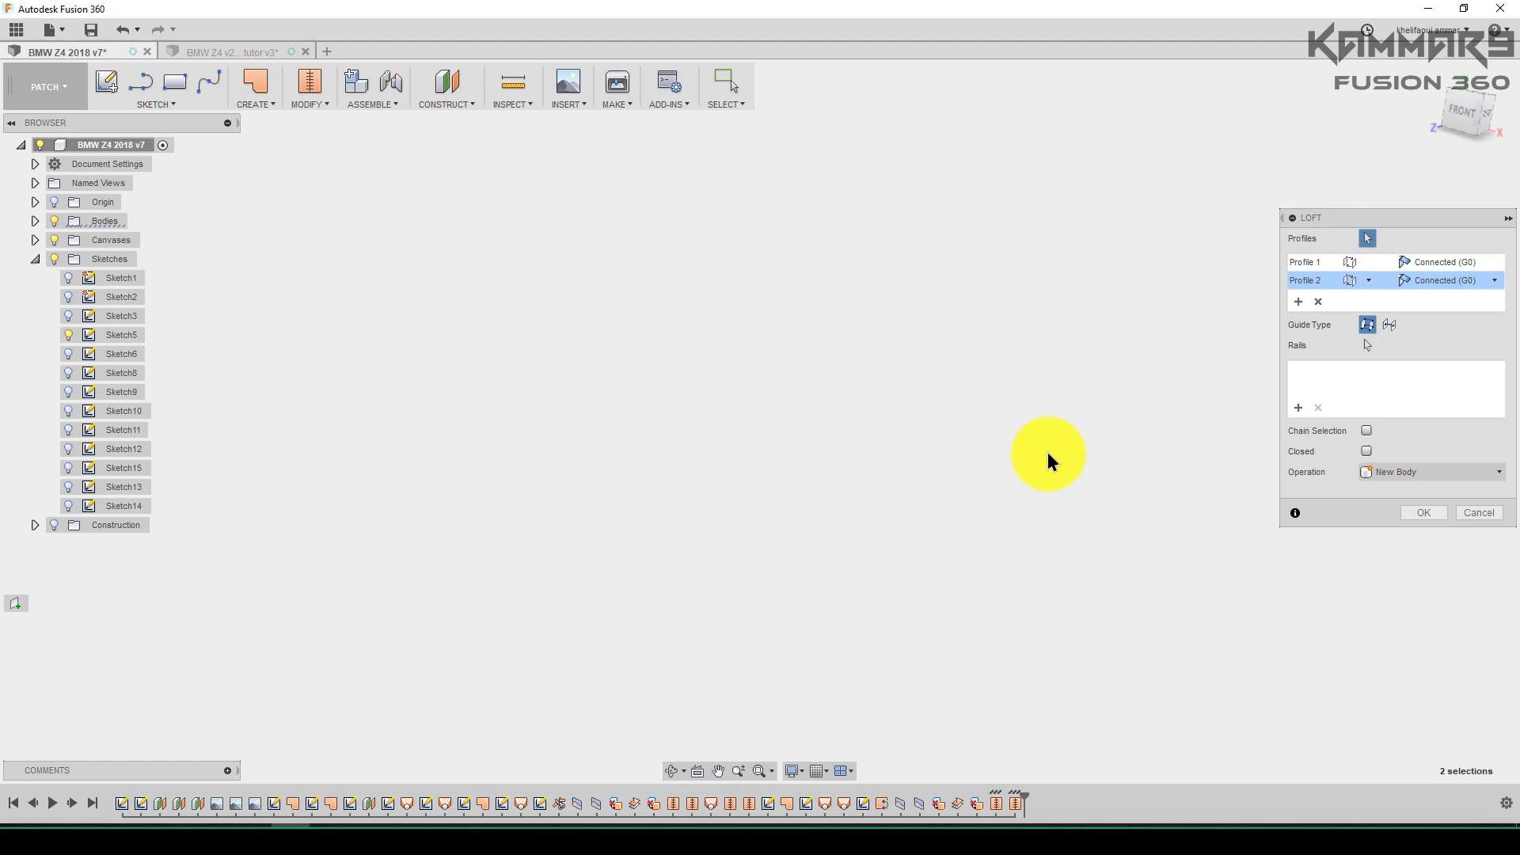
pyautogui.scroll(3, 1048, 453)
pyautogui.scroll(-3, 1056, 470)
pyautogui.click(1414, 512)
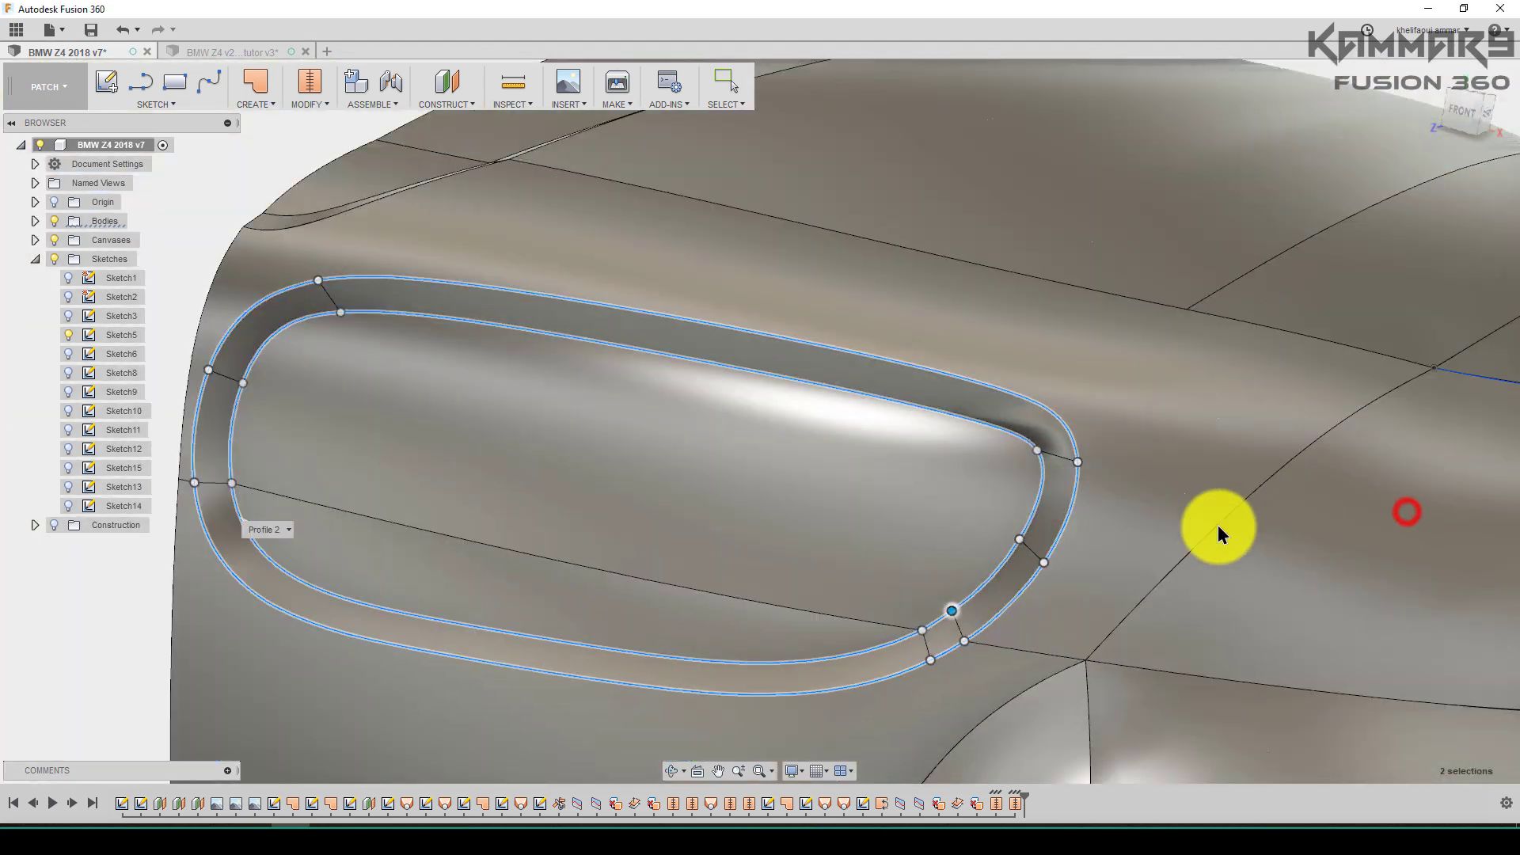
pyautogui.scroll(-3, 886, 485)
pyautogui.keyDown('shift'); pyautogui.moveTo(689, 475); pyautogui.dragTo(701, 466, button='middle'); pyautogui.keyUp('shift')
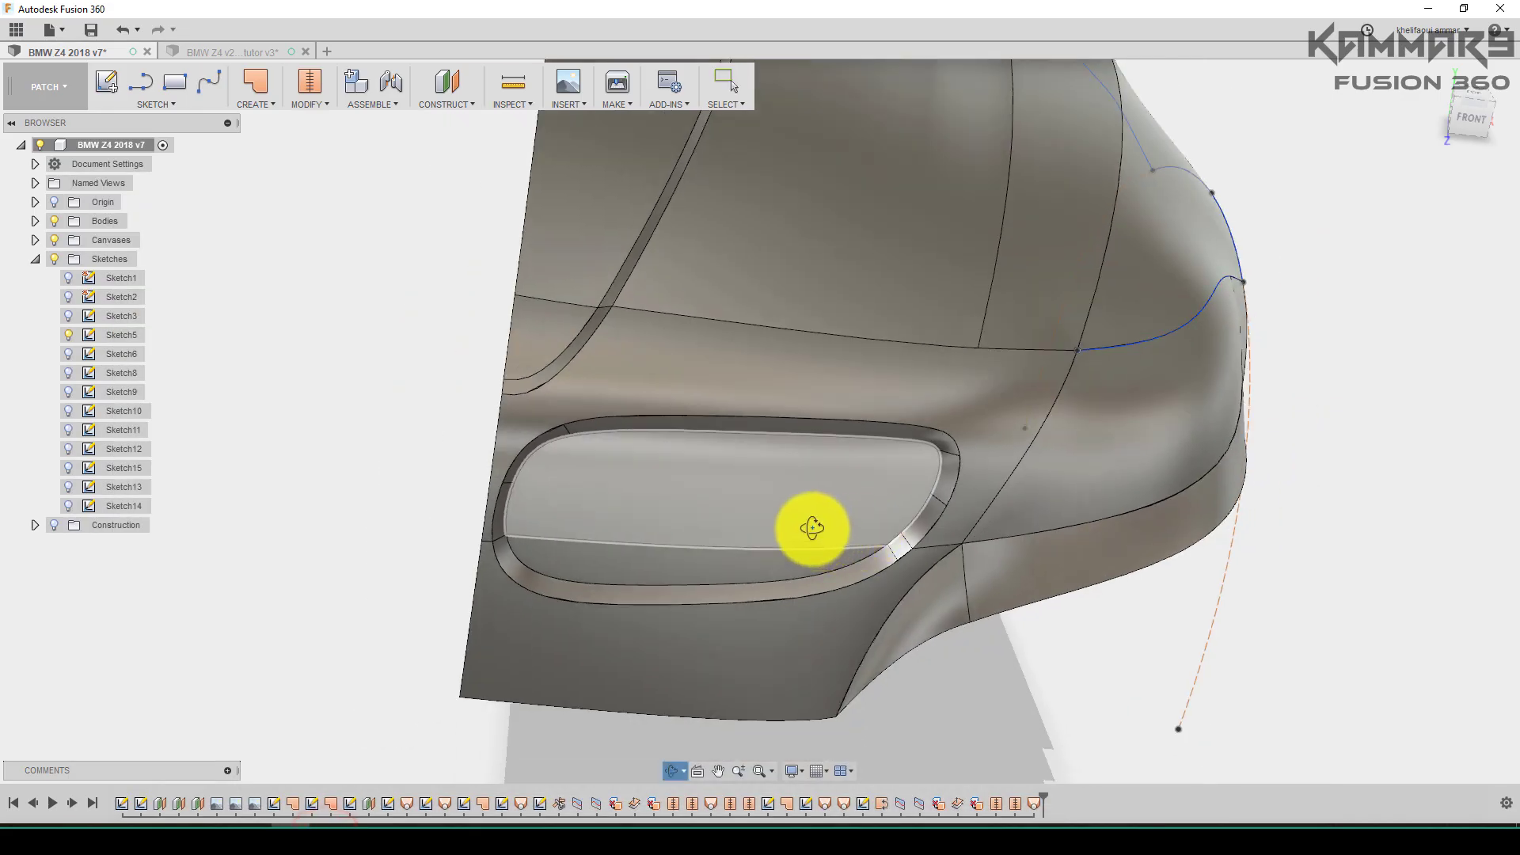
pyautogui.moveTo(805, 526)
pyautogui.keyDown('shift'); pyautogui.mouseDown(button='middle')
pyautogui.moveTo(764, 524)
pyautogui.moveTo(730, 552)
pyautogui.mouseUp(button='middle'); pyautogui.keyUp('shift')
pyautogui.scroll(2, 656, 546)
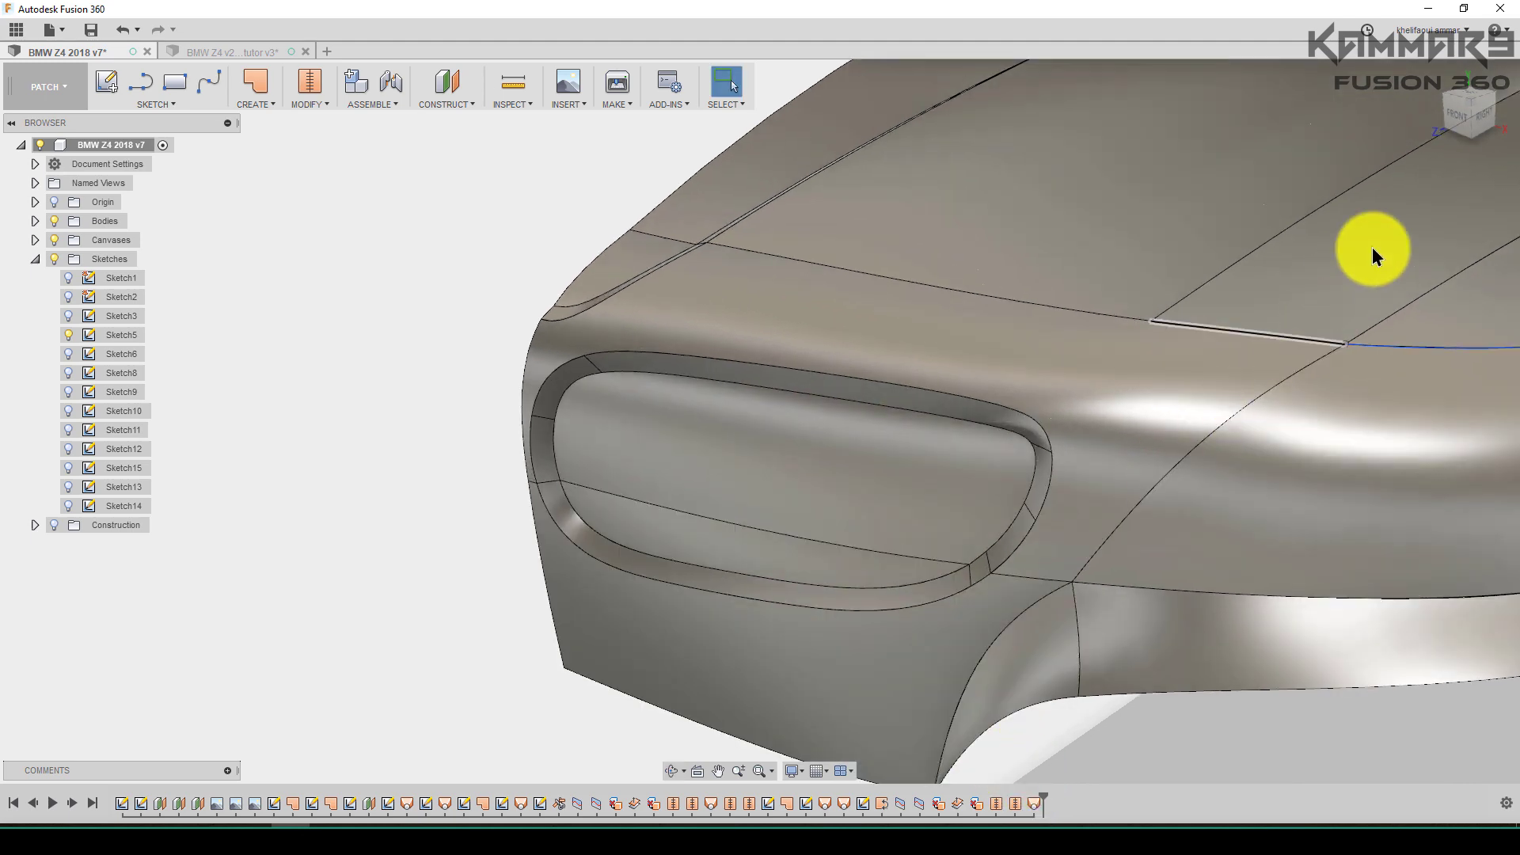
# Switch to the FRONT view and deselect, framing the grille and plate outline
pyautogui.click(1457, 115)
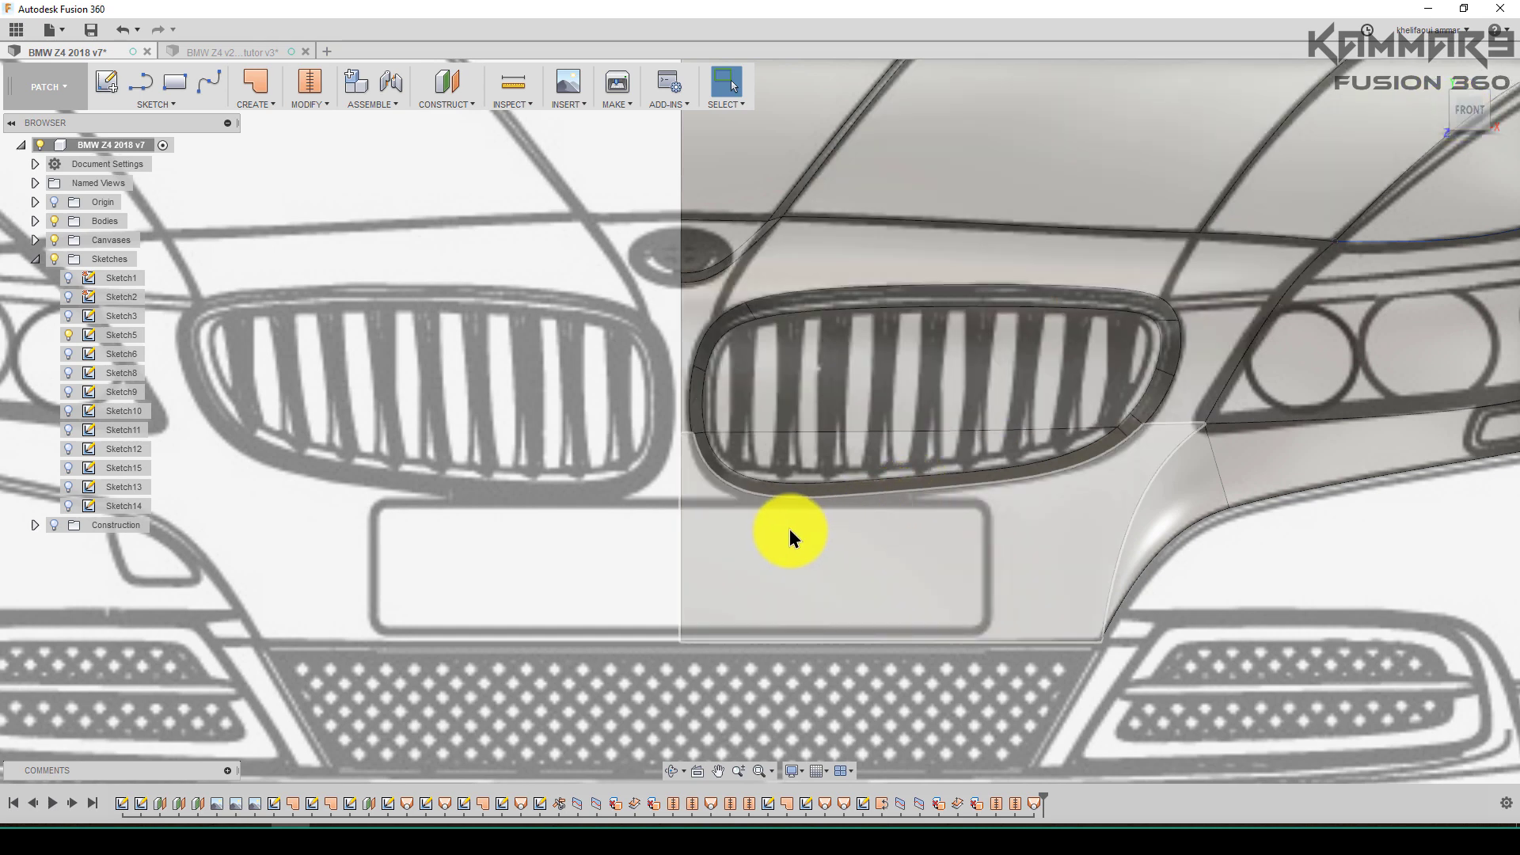
pyautogui.scroll(-2, 774, 541)
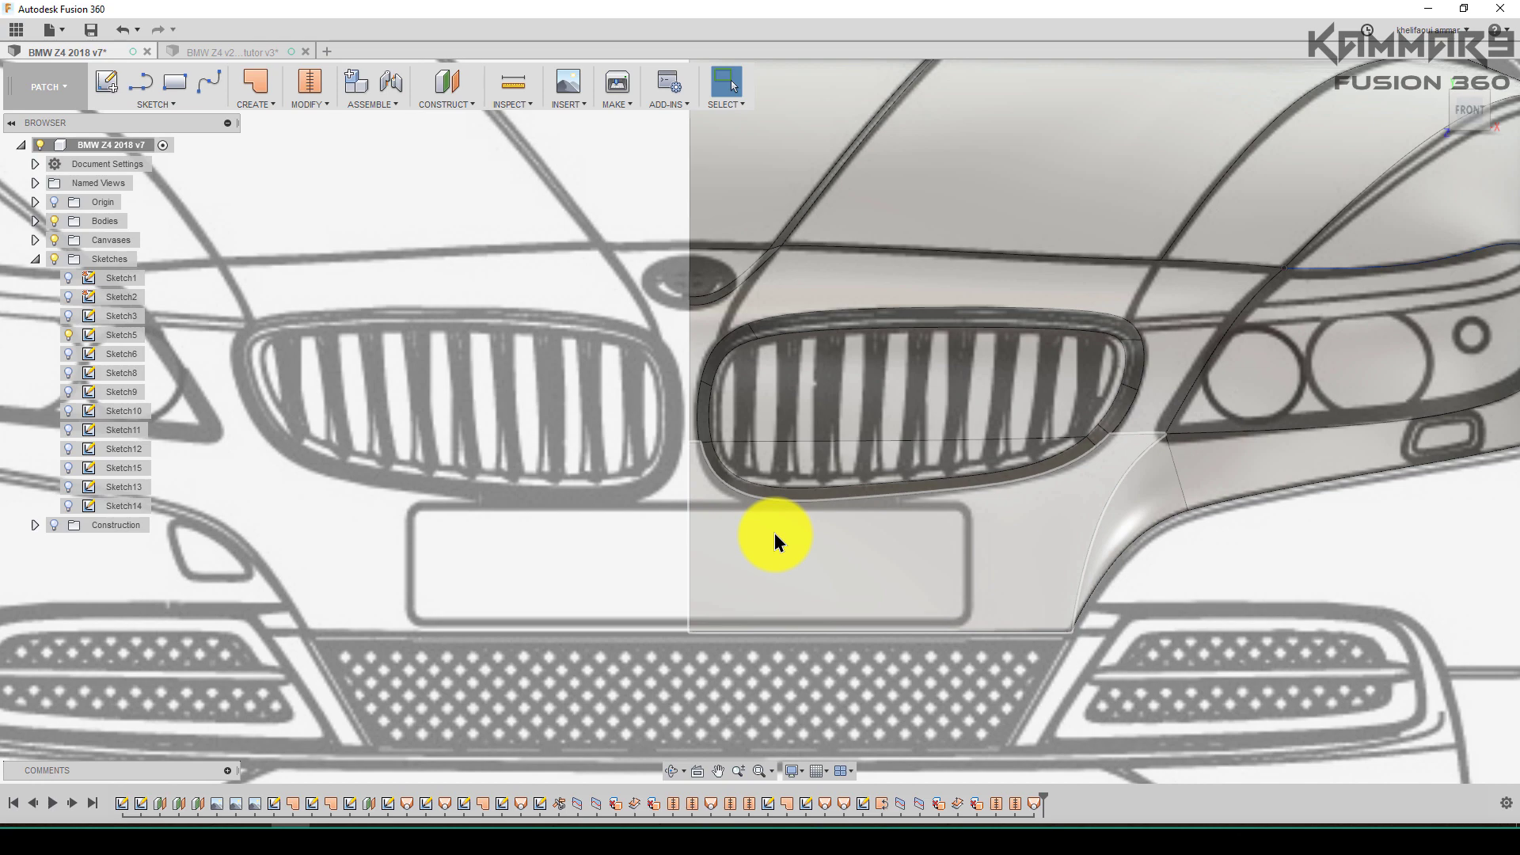
pyautogui.scroll(-1, 775, 540)
pyautogui.scroll(1, 853, 577)
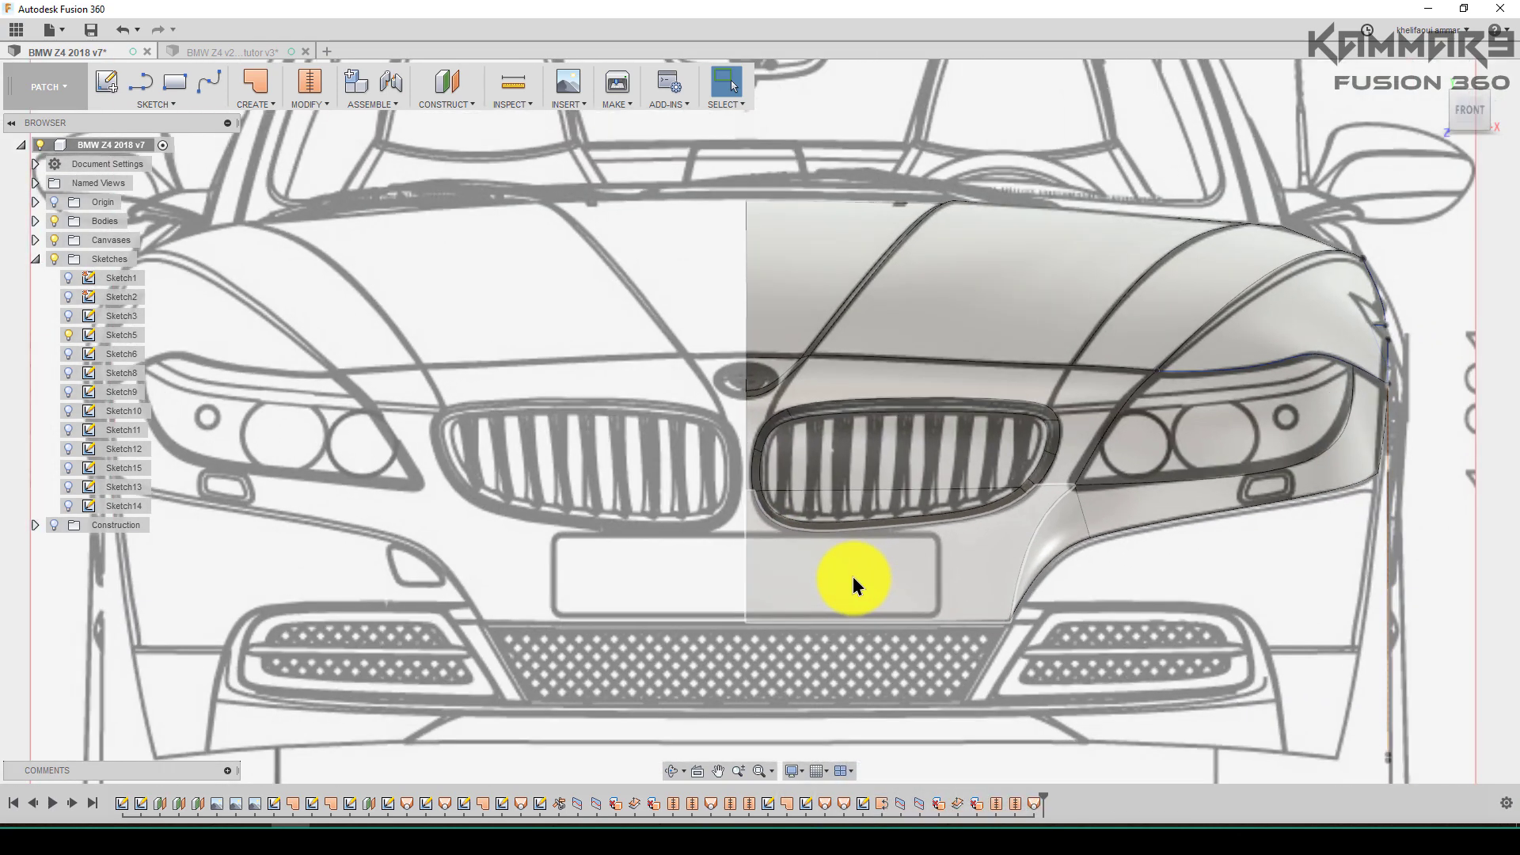
pyautogui.scroll(2, 801, 507)
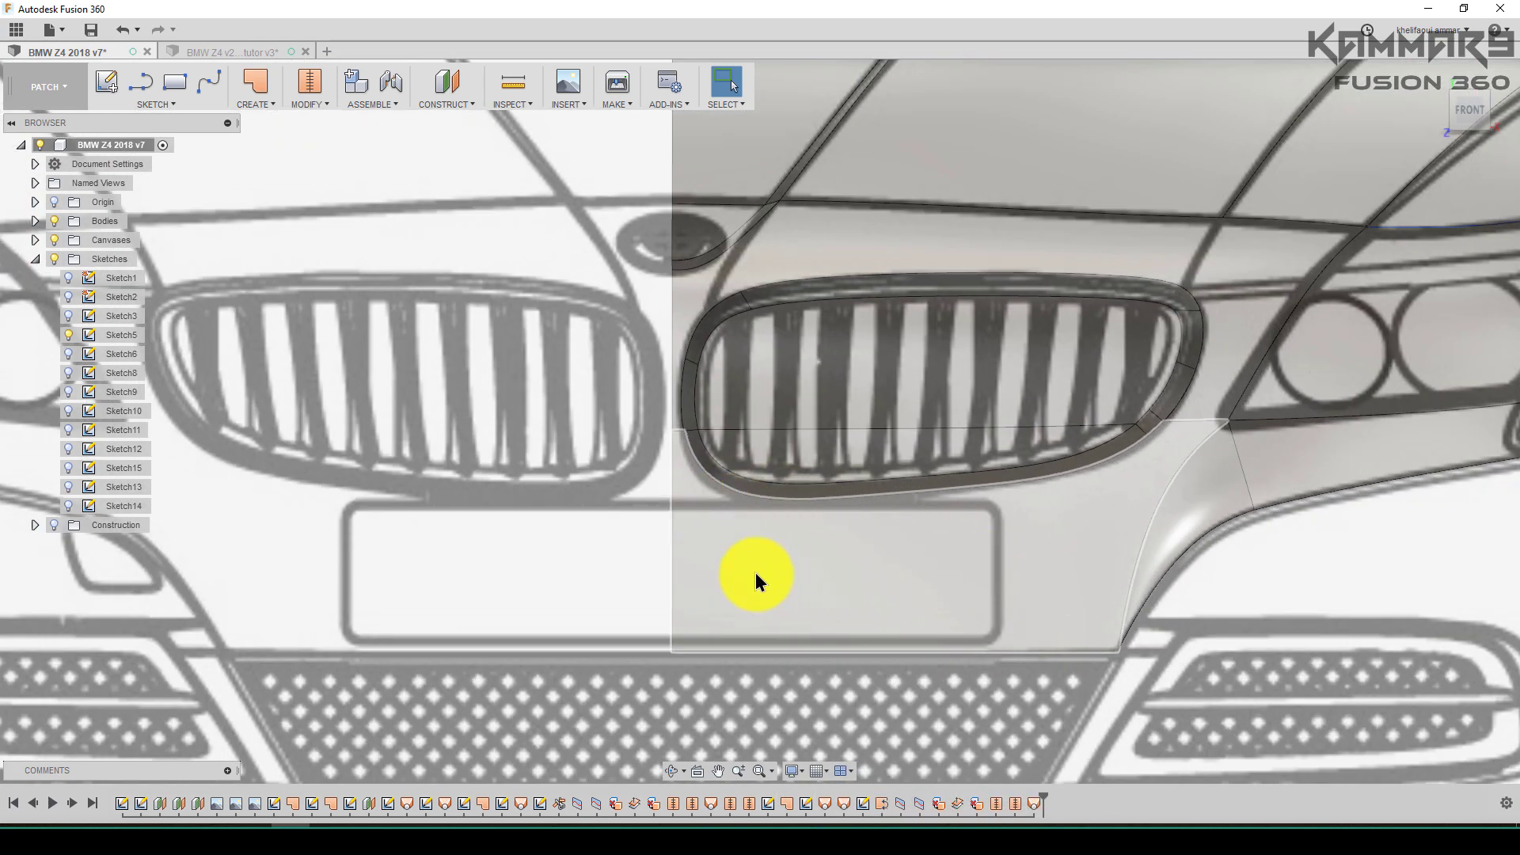
pyautogui.scroll(1, 841, 584)
pyautogui.scroll(1, 842, 584)
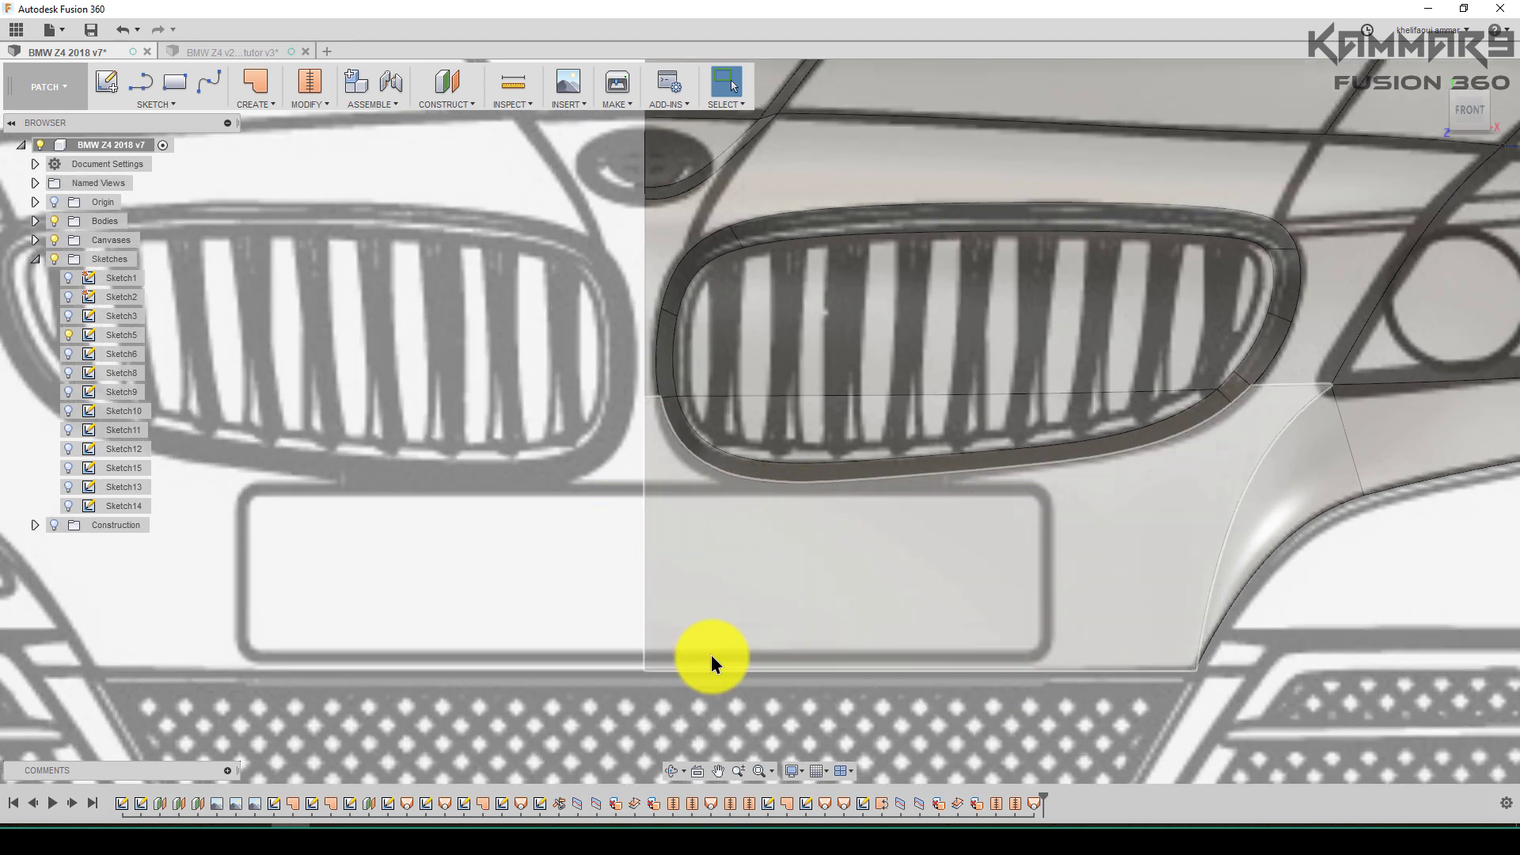
pyautogui.click(425, 600)
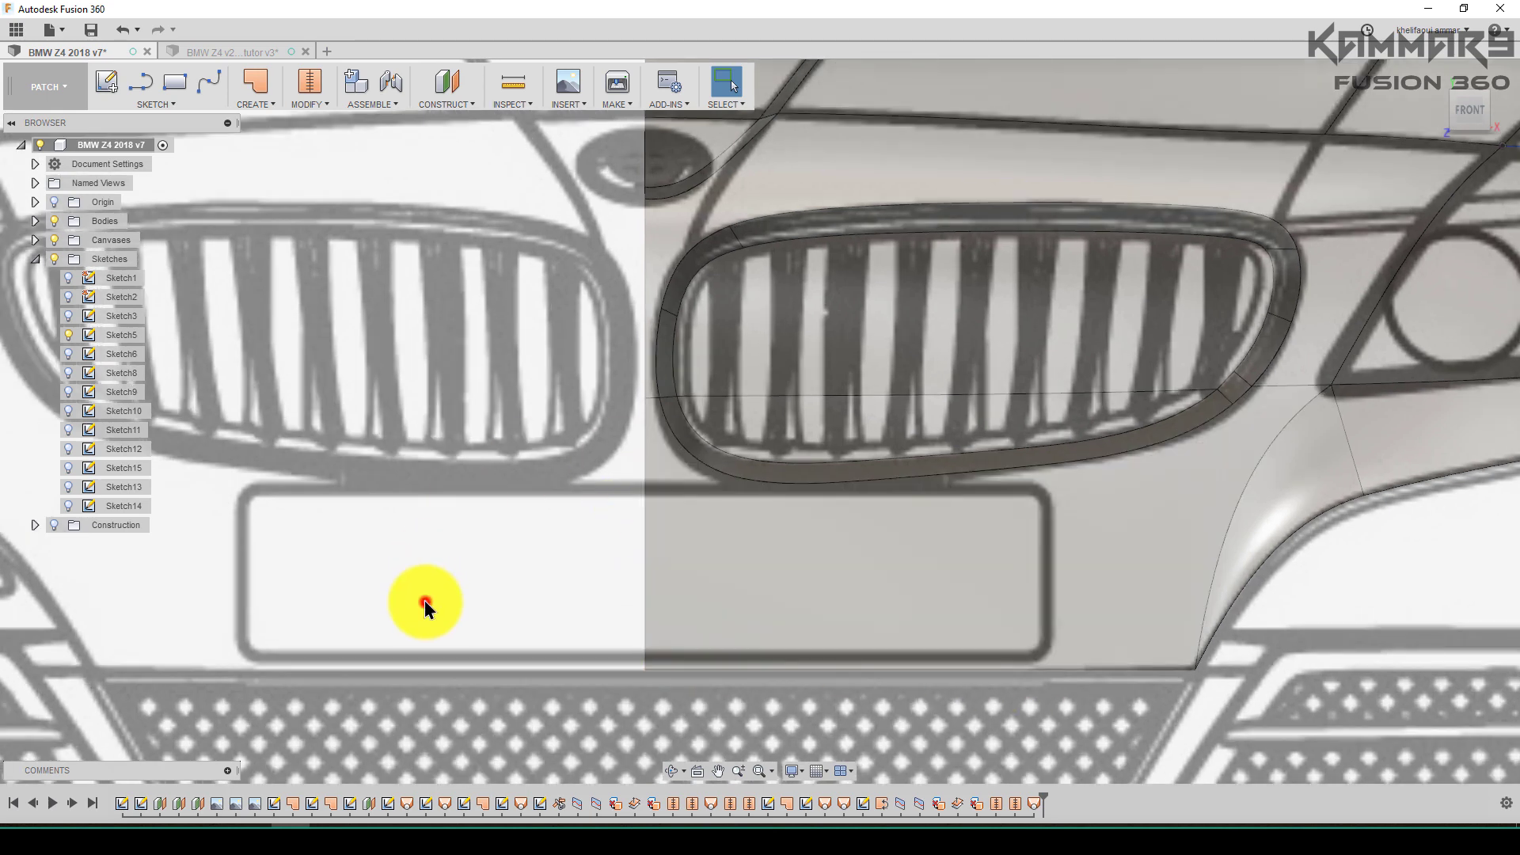
# Draw a 2-point rectangle on the front plane over the licence-plate outline
pyautogui.click(174, 92)
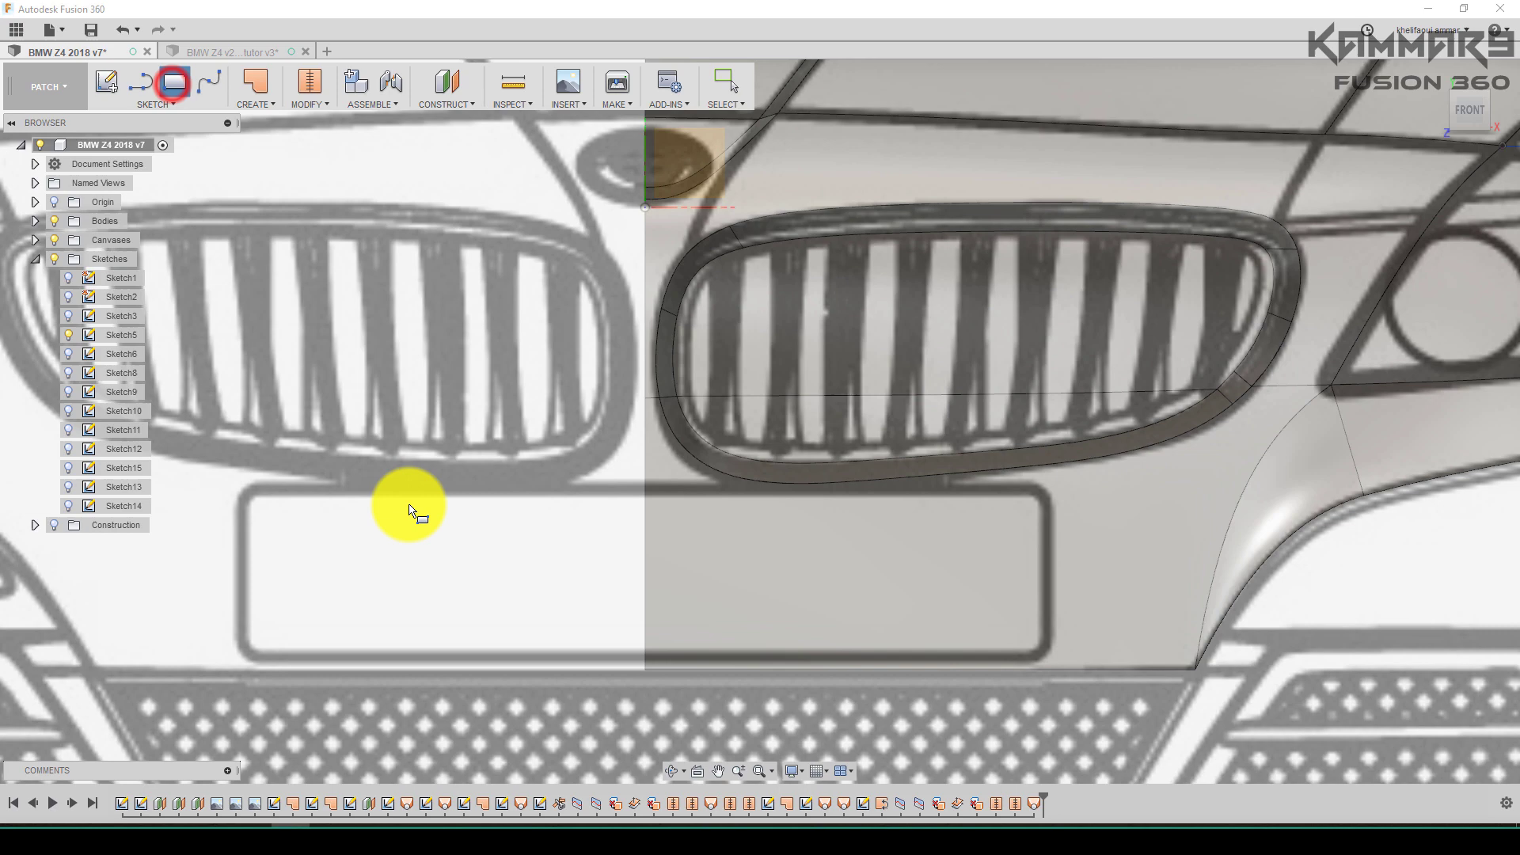
pyautogui.scroll(1, 586, 543)
pyautogui.scroll(-2, 512, 542)
pyautogui.click(502, 534)
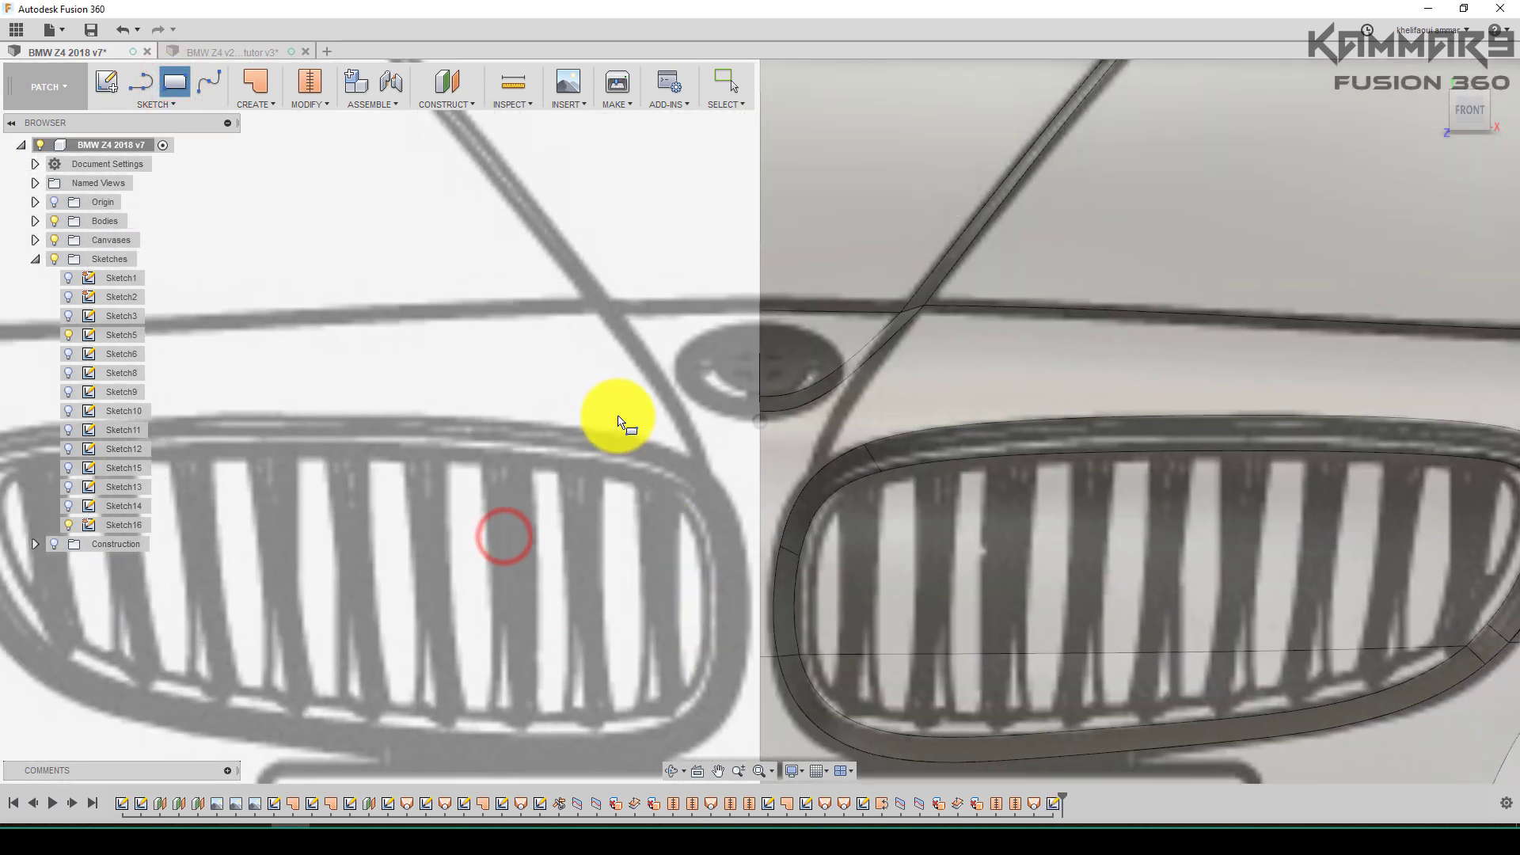
pyautogui.scroll(2, 741, 630)
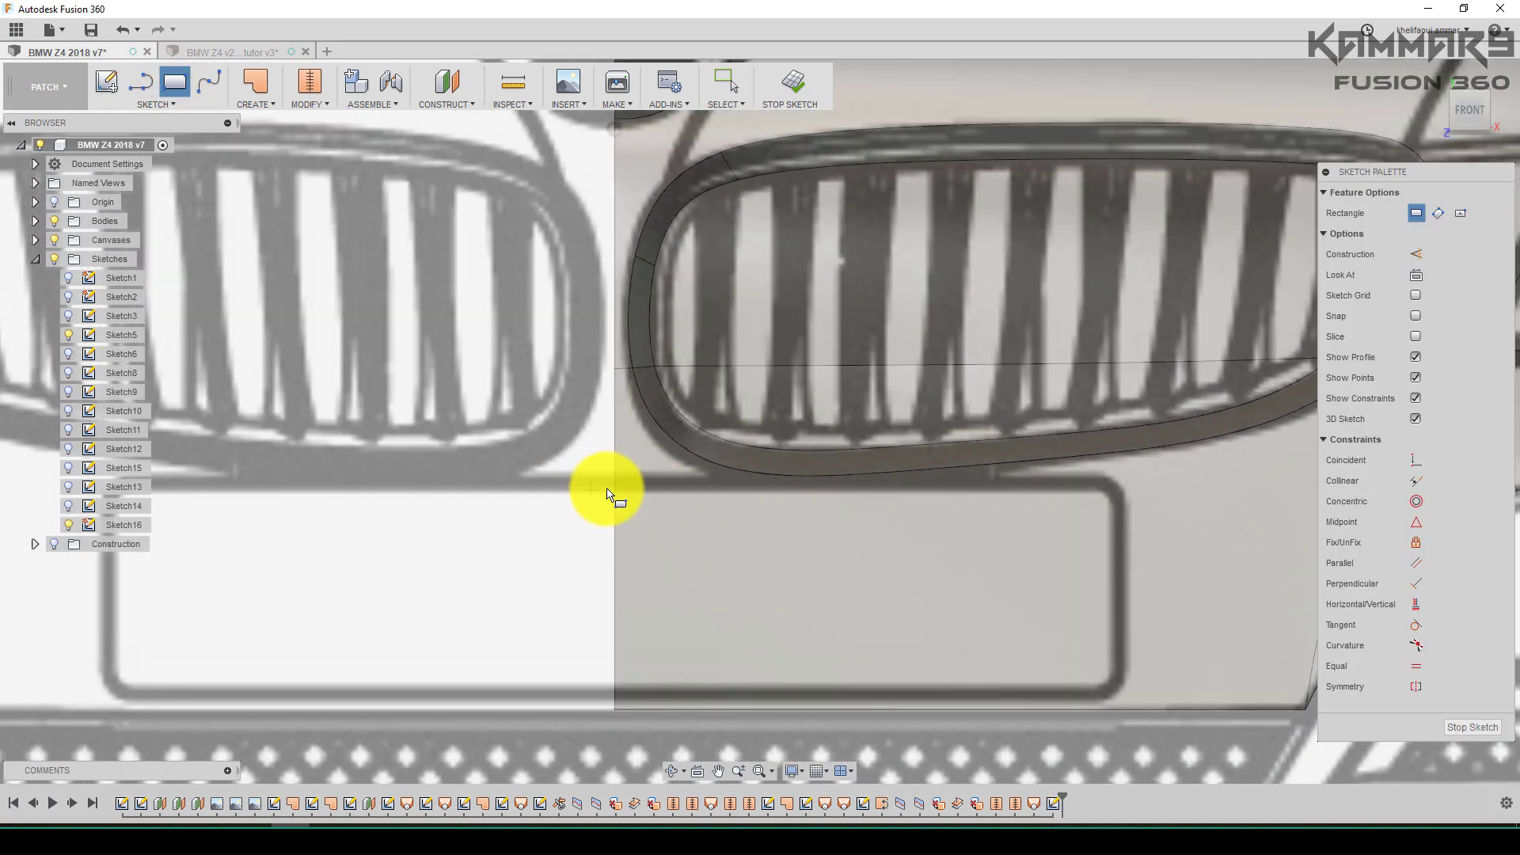
pyautogui.click(602, 486)
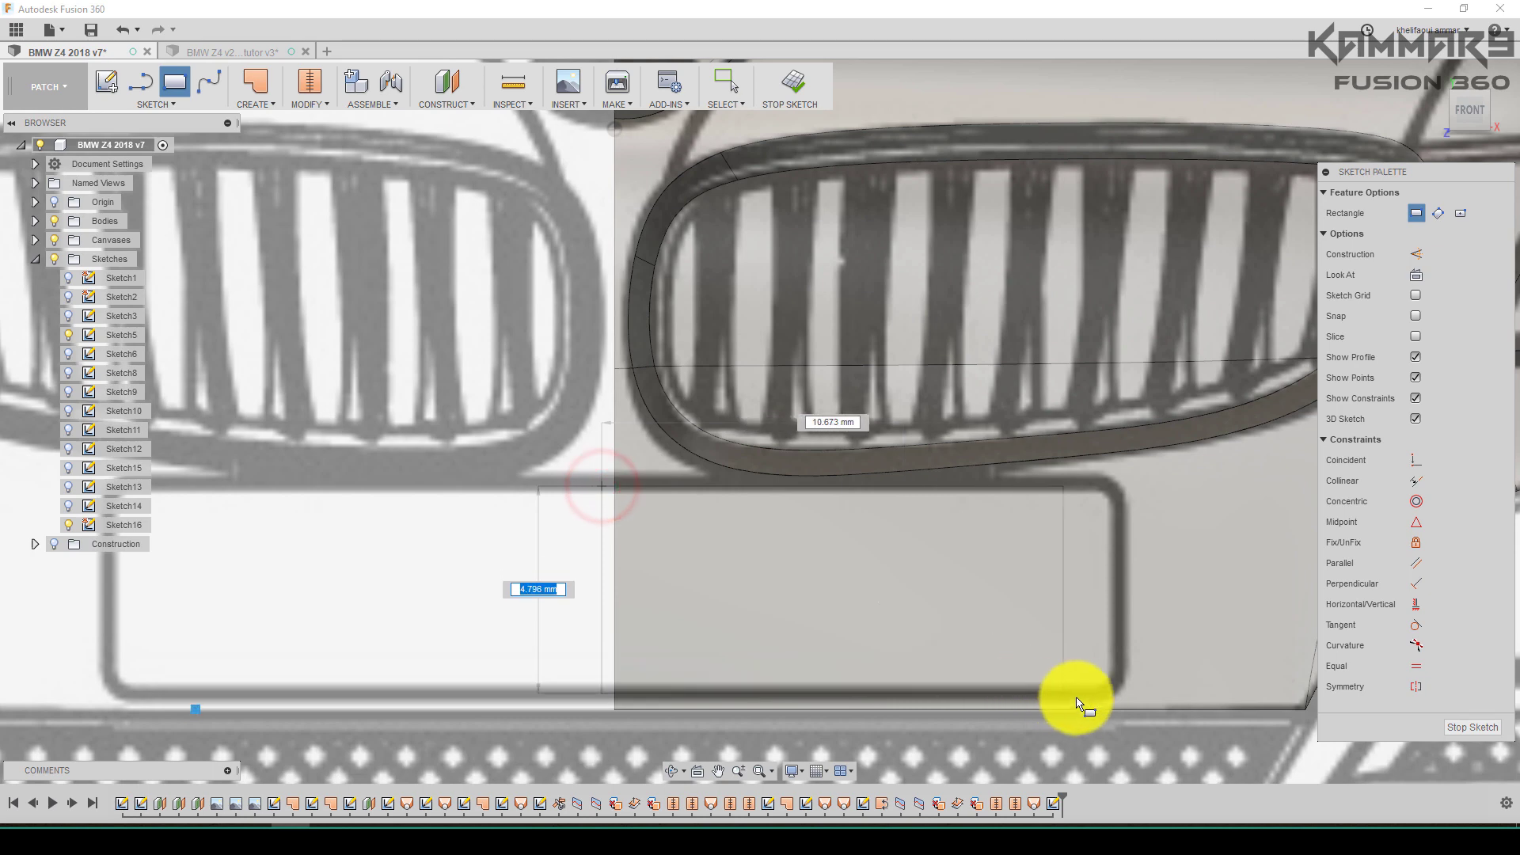
pyautogui.click(1119, 705)
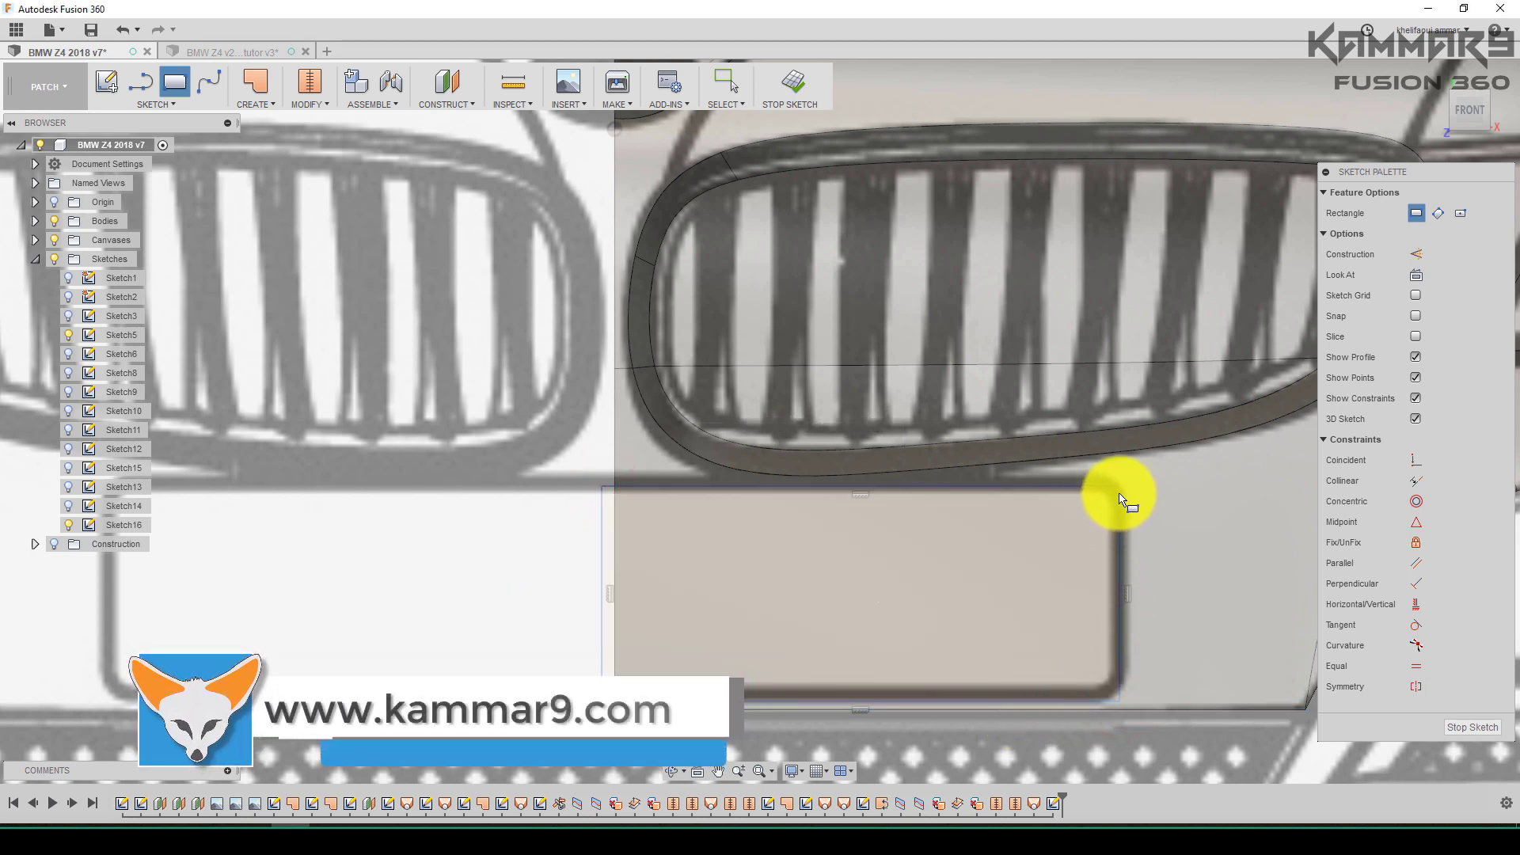
# Fillet the rectangle's top-right and bottom-right corners and finish the sketch
pyautogui.click(151, 104)
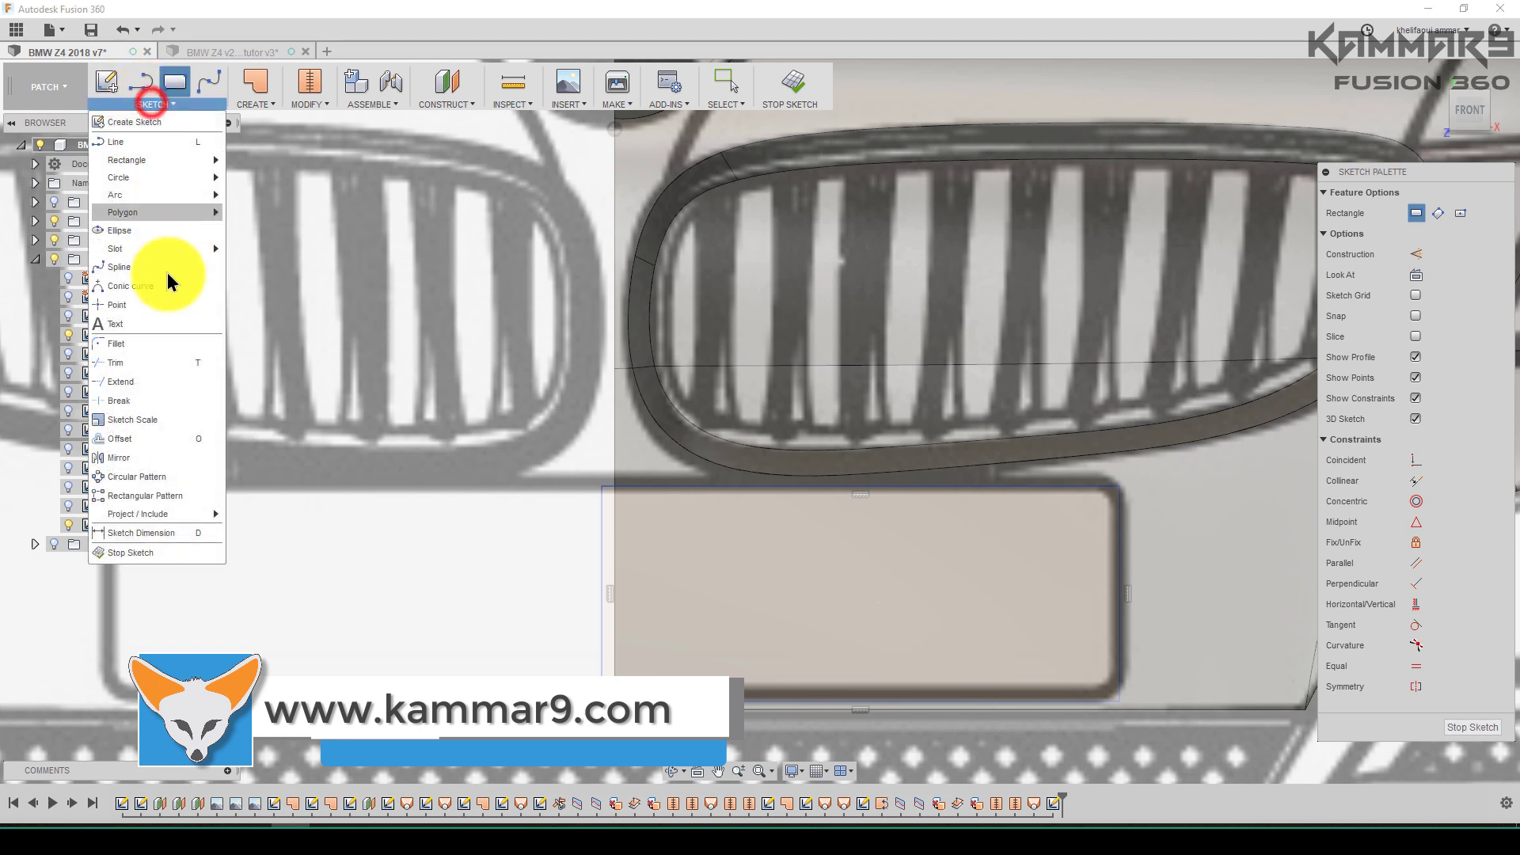
pyautogui.click(124, 343)
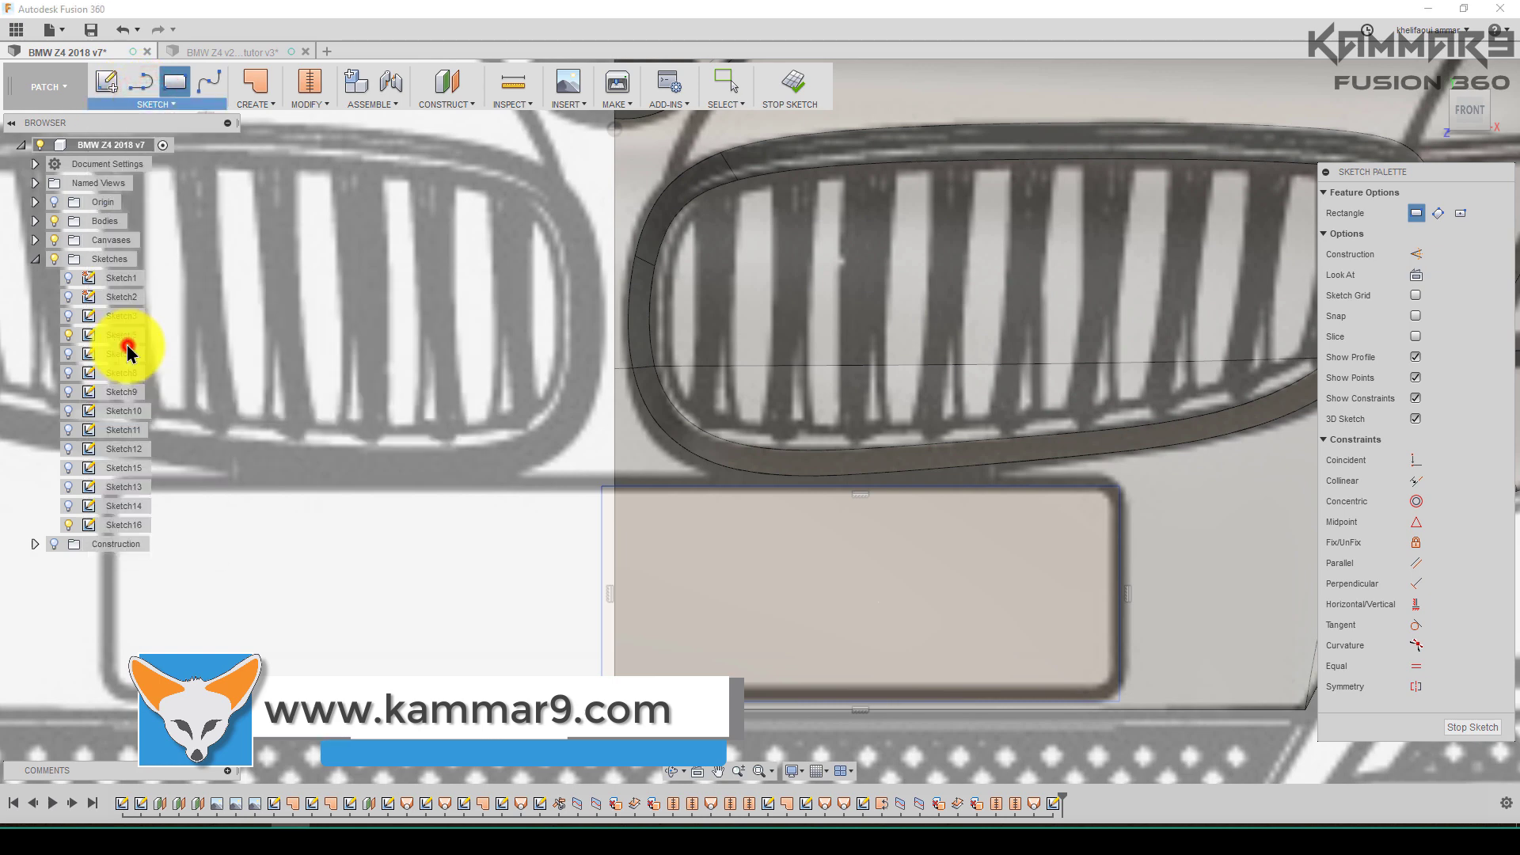
pyautogui.click(1119, 488)
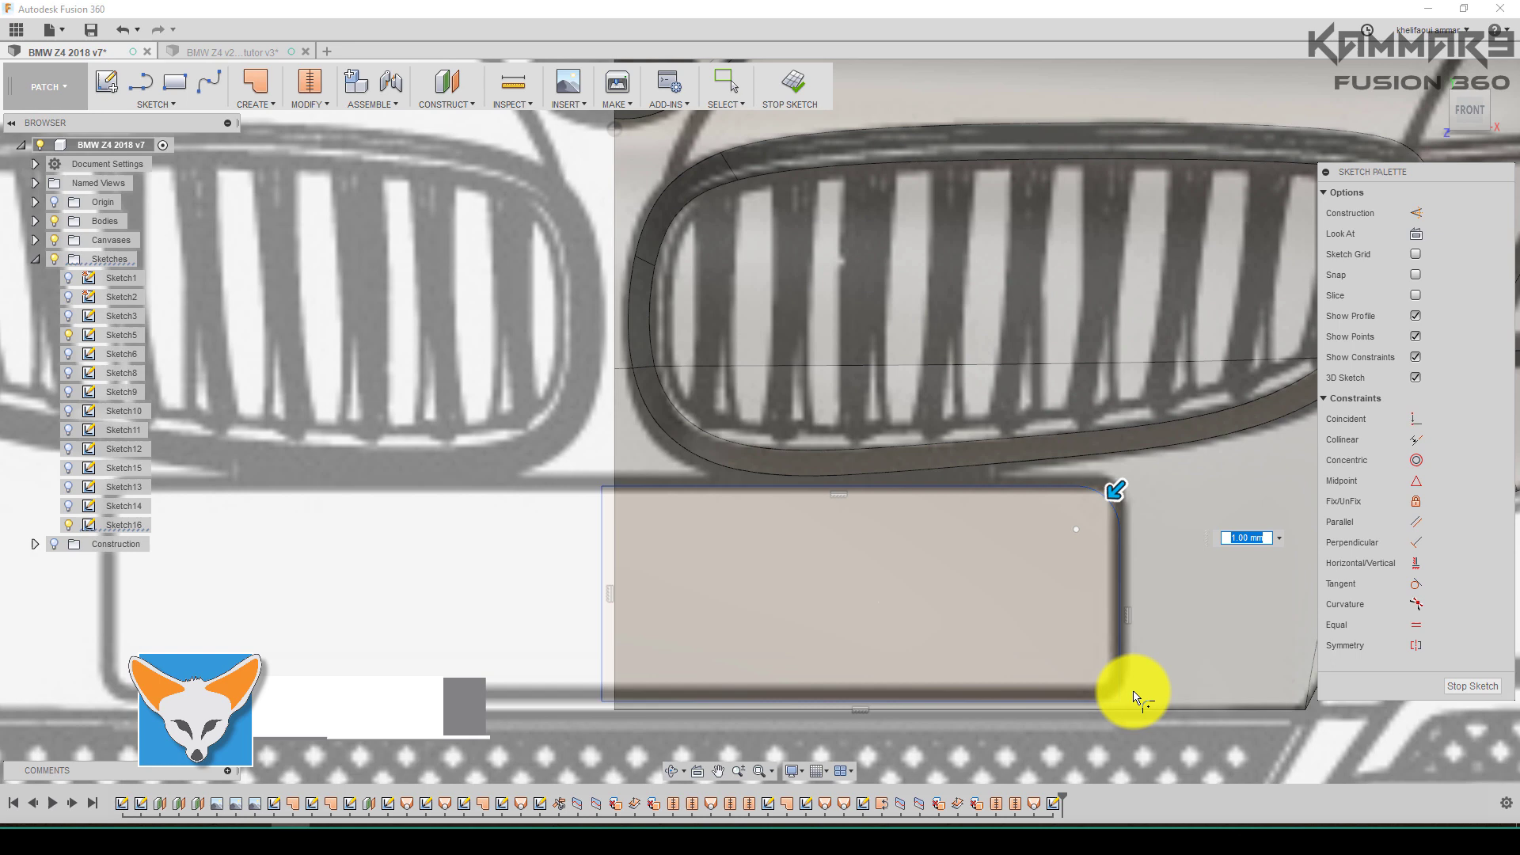
pyautogui.click(1116, 703)
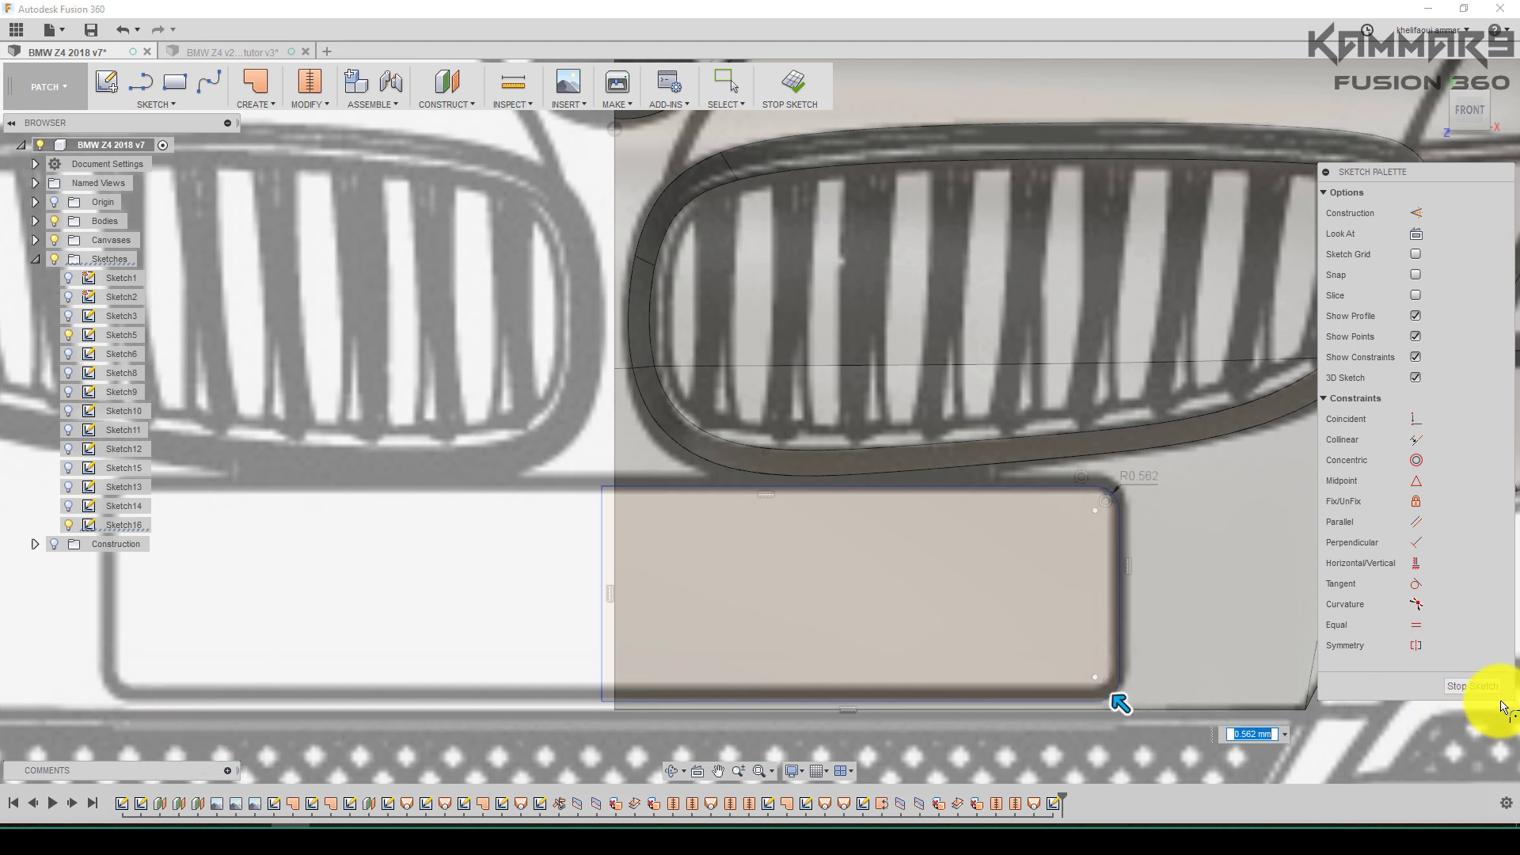
pyautogui.click(1483, 681)
pyautogui.click(817, 525)
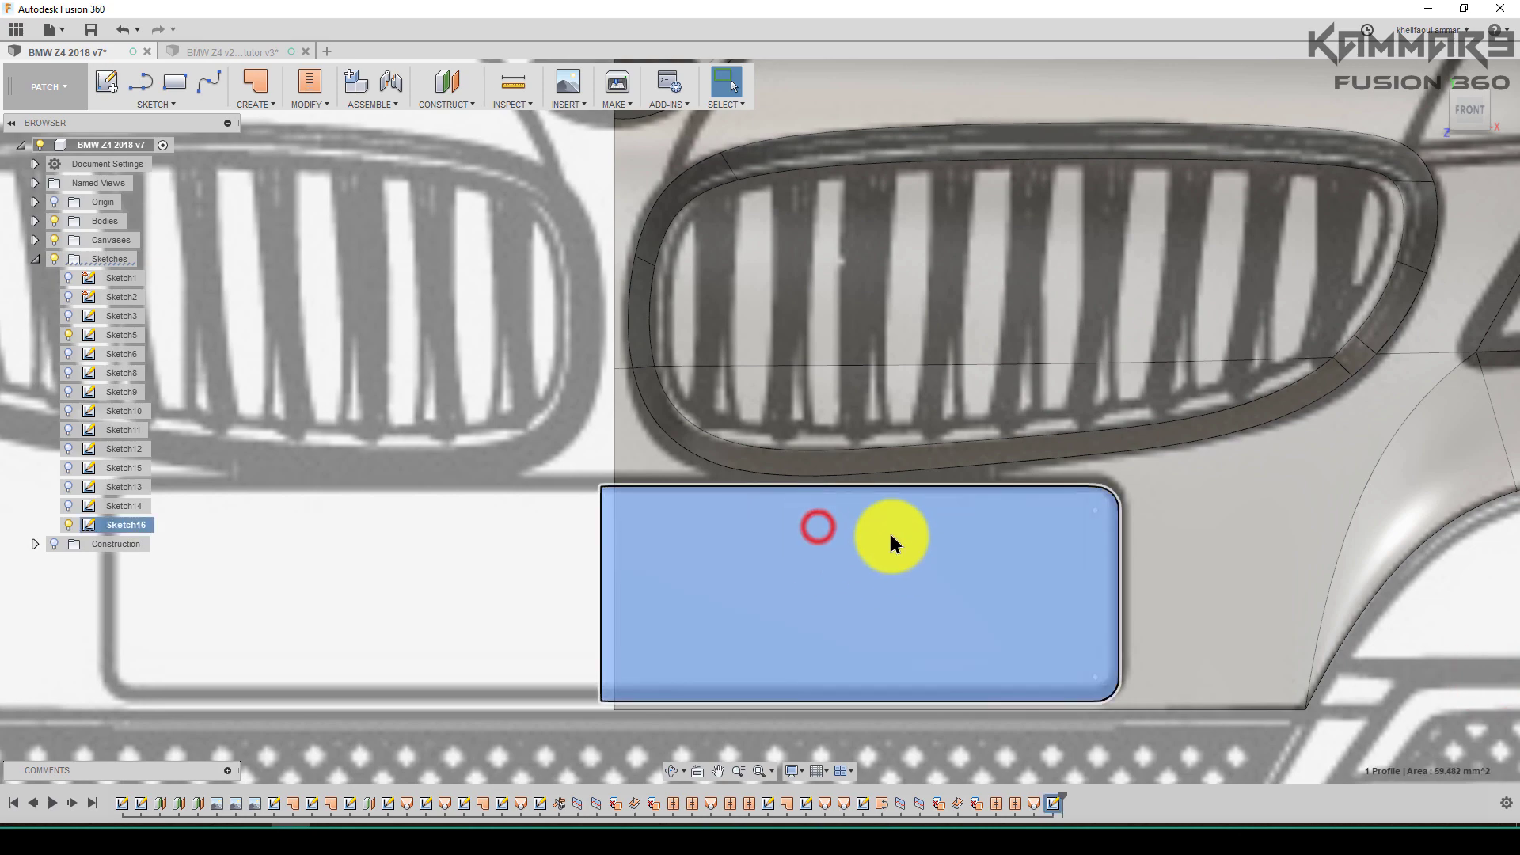
pyautogui.click(457, 506)
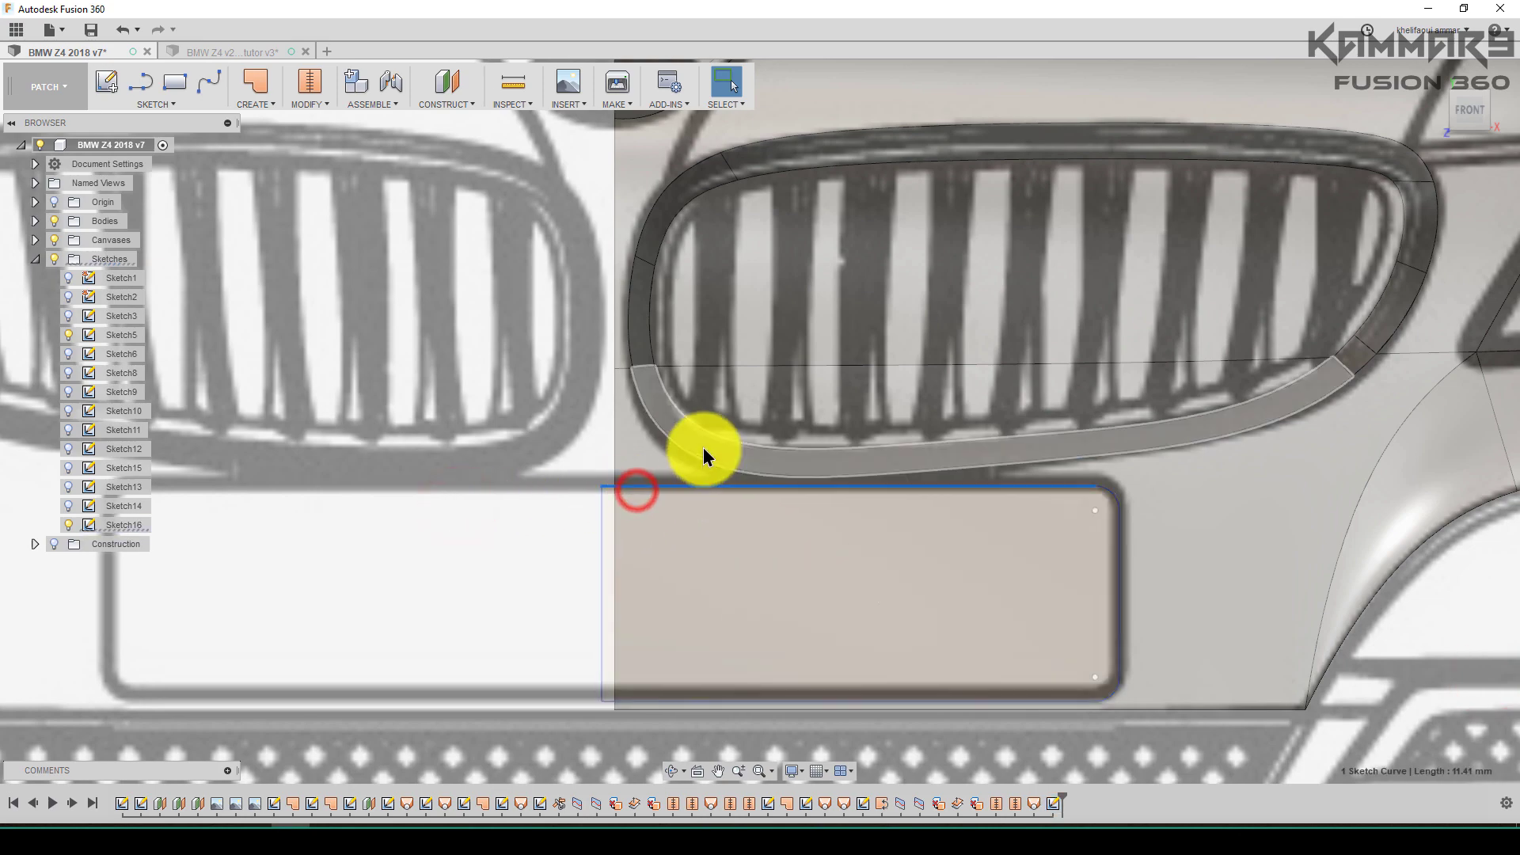
pyautogui.scroll(-3, 697, 448)
pyautogui.moveTo(821, 434)
pyautogui.keyDown('shift'); pyautogui.mouseDown(button='middle')
pyautogui.moveTo(796, 456)
pyautogui.moveTo(638, 263)
pyautogui.mouseUp(button='middle'); pyautogui.keyUp('shift')
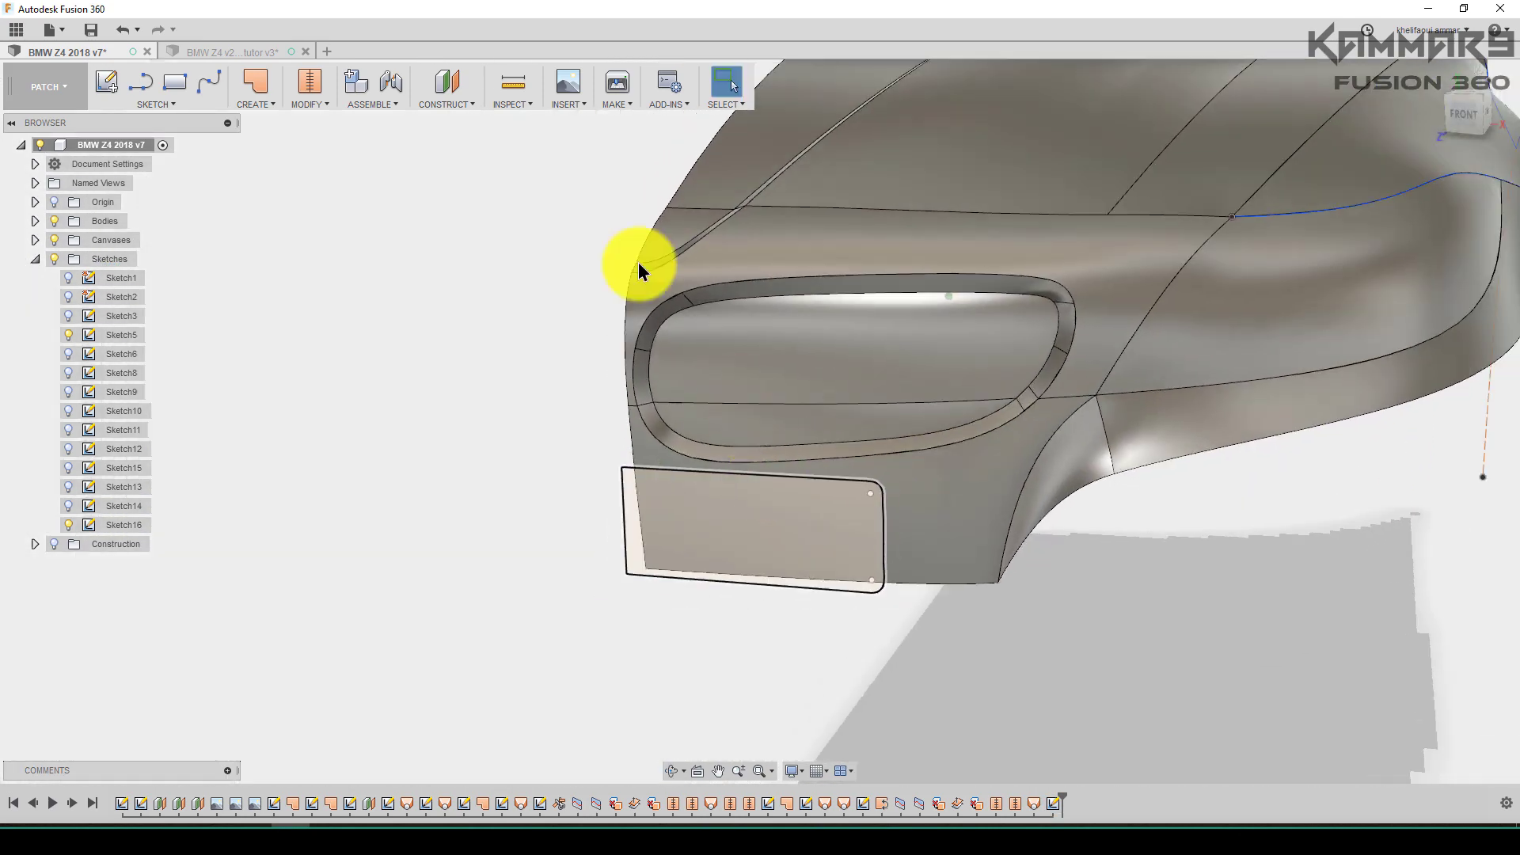
# Split the lower front face using the rounded plate rectangle as the splitting tool
pyautogui.click(306, 103)
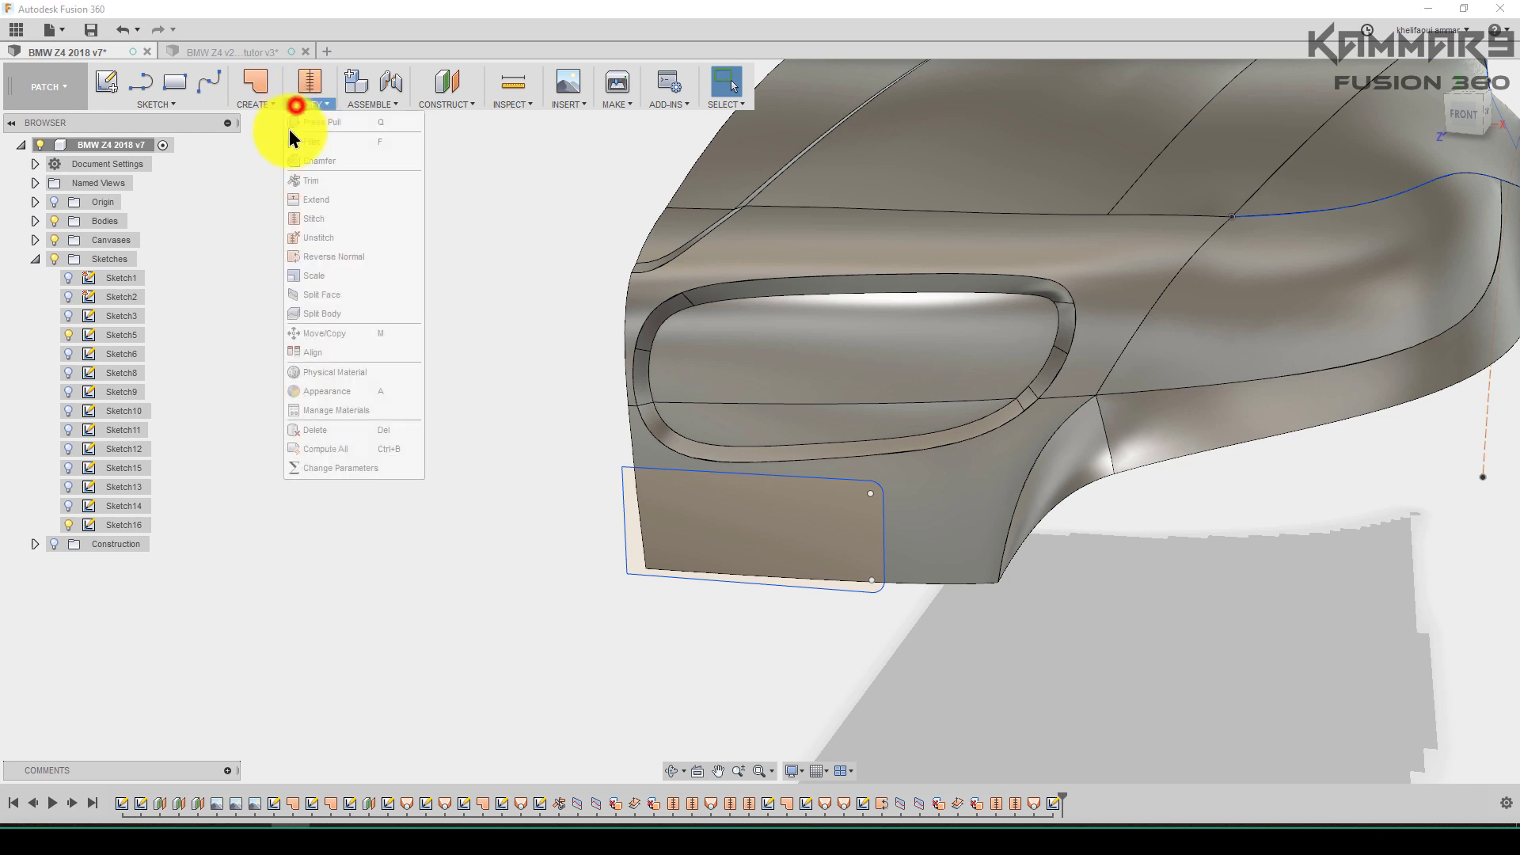
pyautogui.click(324, 293)
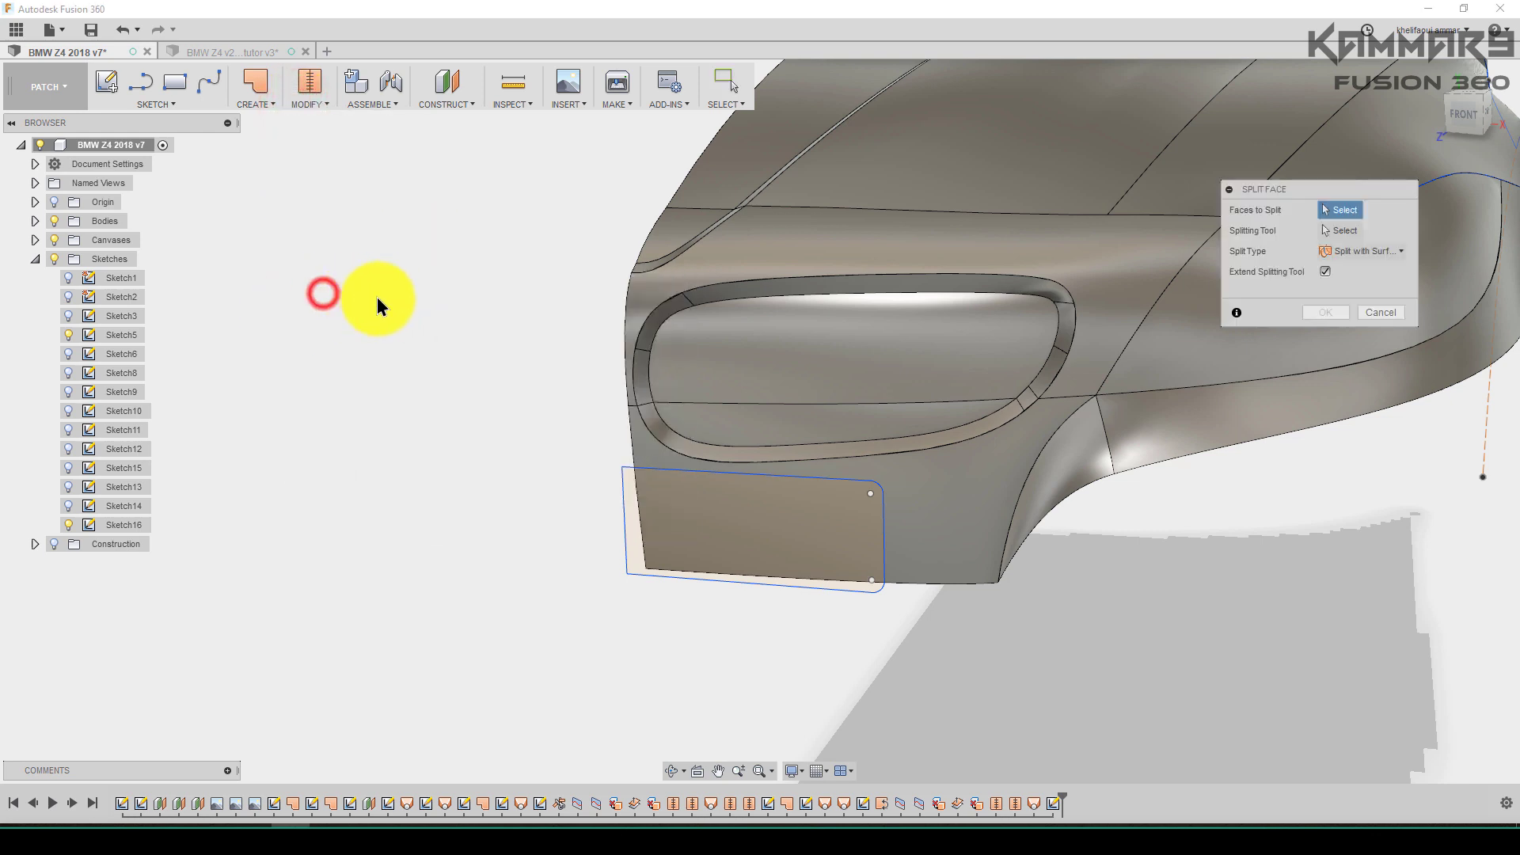
pyautogui.click(923, 513)
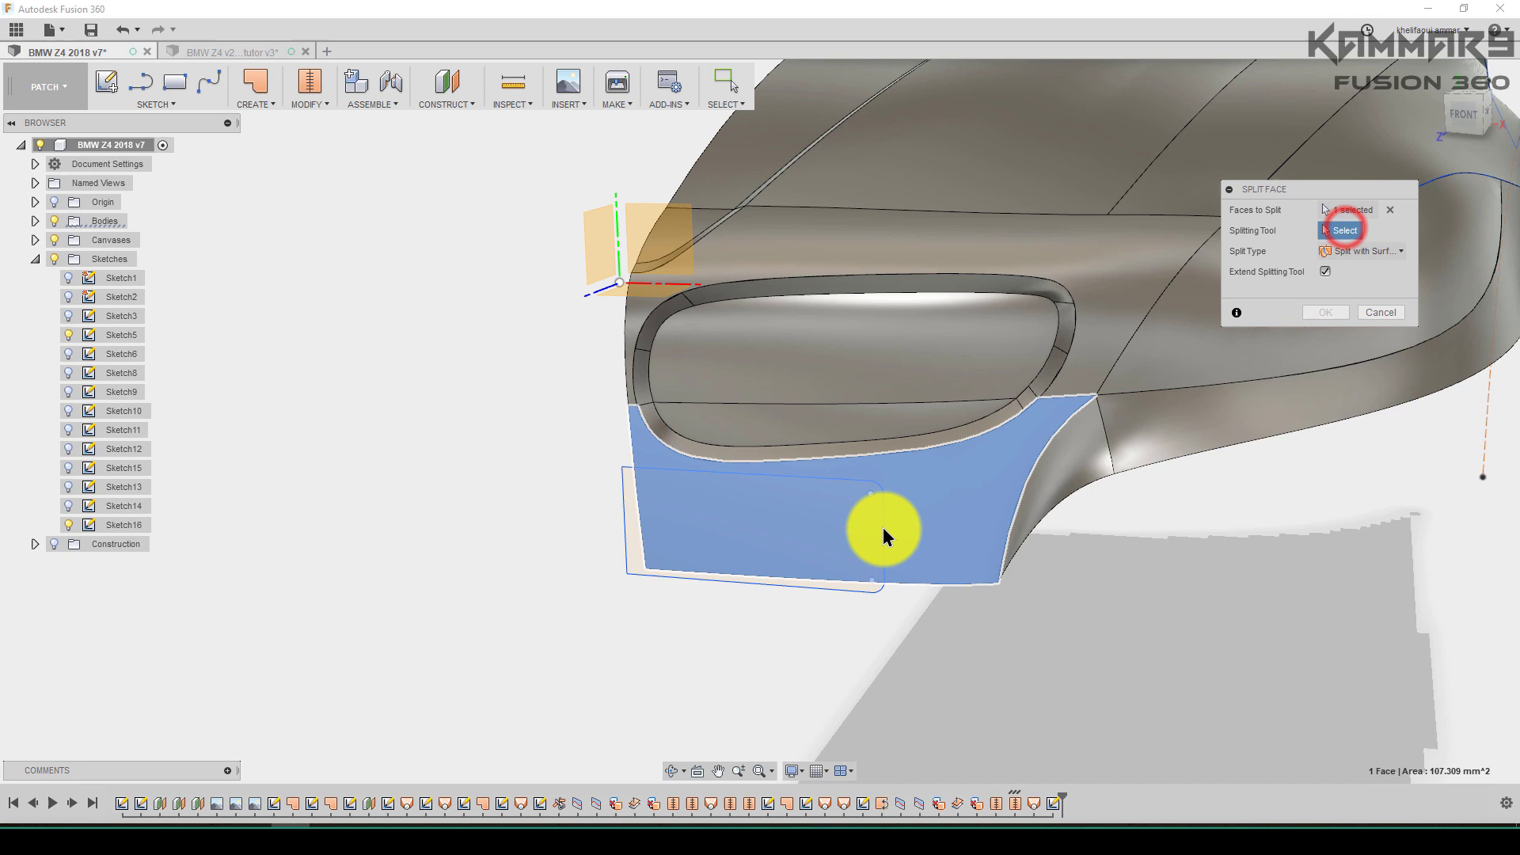
pyautogui.click(890, 530)
pyautogui.click(1327, 313)
pyautogui.click(1219, 601)
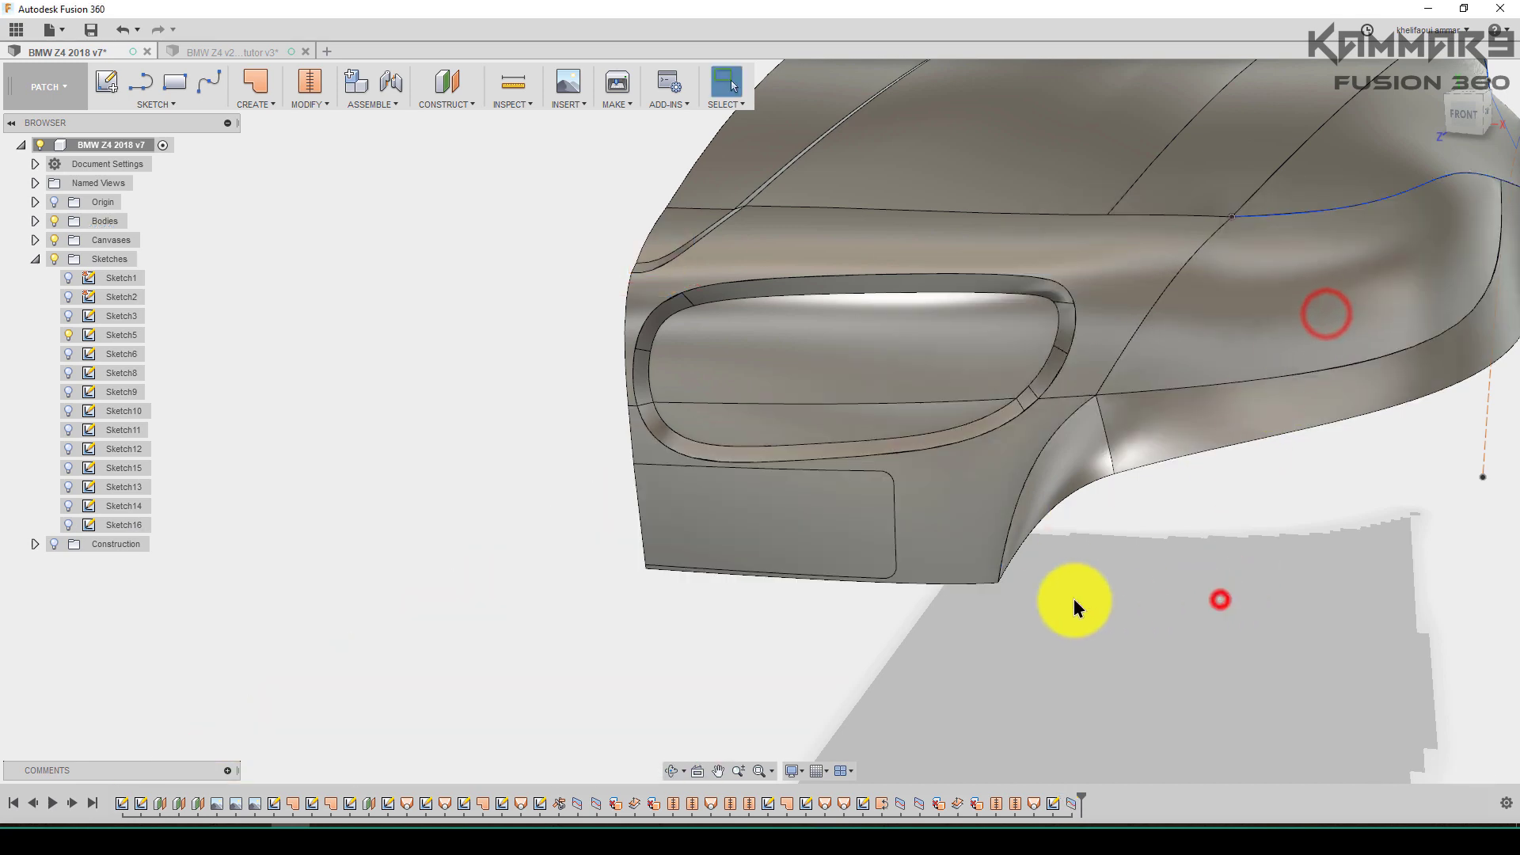
pyautogui.scroll(2, 788, 525)
pyautogui.click(874, 514)
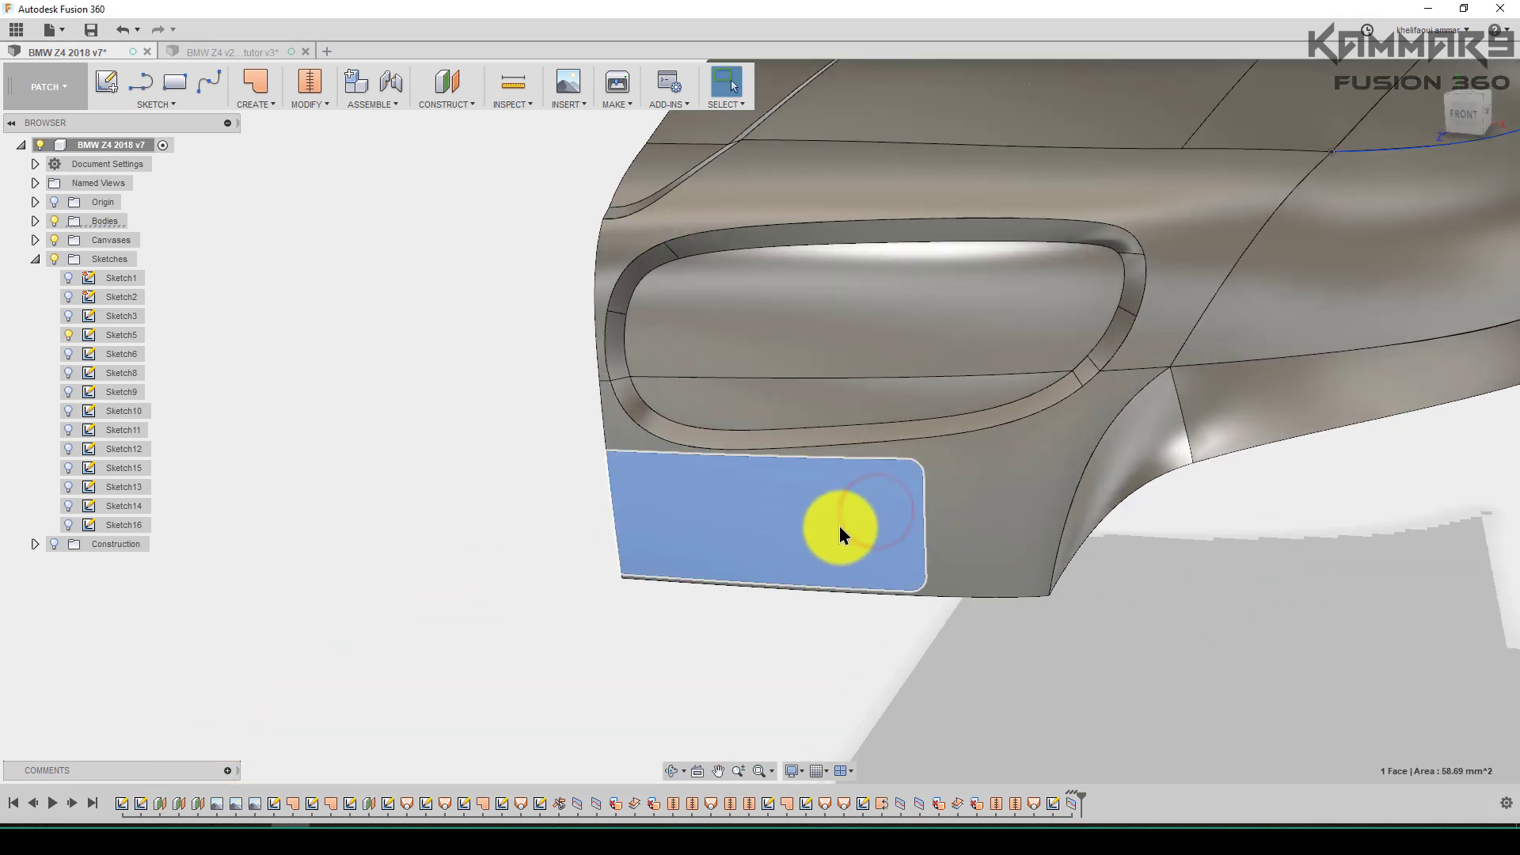
pyautogui.scroll(-2, 804, 415)
pyautogui.keyDown('shift'); pyautogui.moveTo(784, 533); pyautogui.dragTo(815, 486, button='middle'); pyautogui.keyUp('shift')
pyautogui.scroll(2, 815, 487)
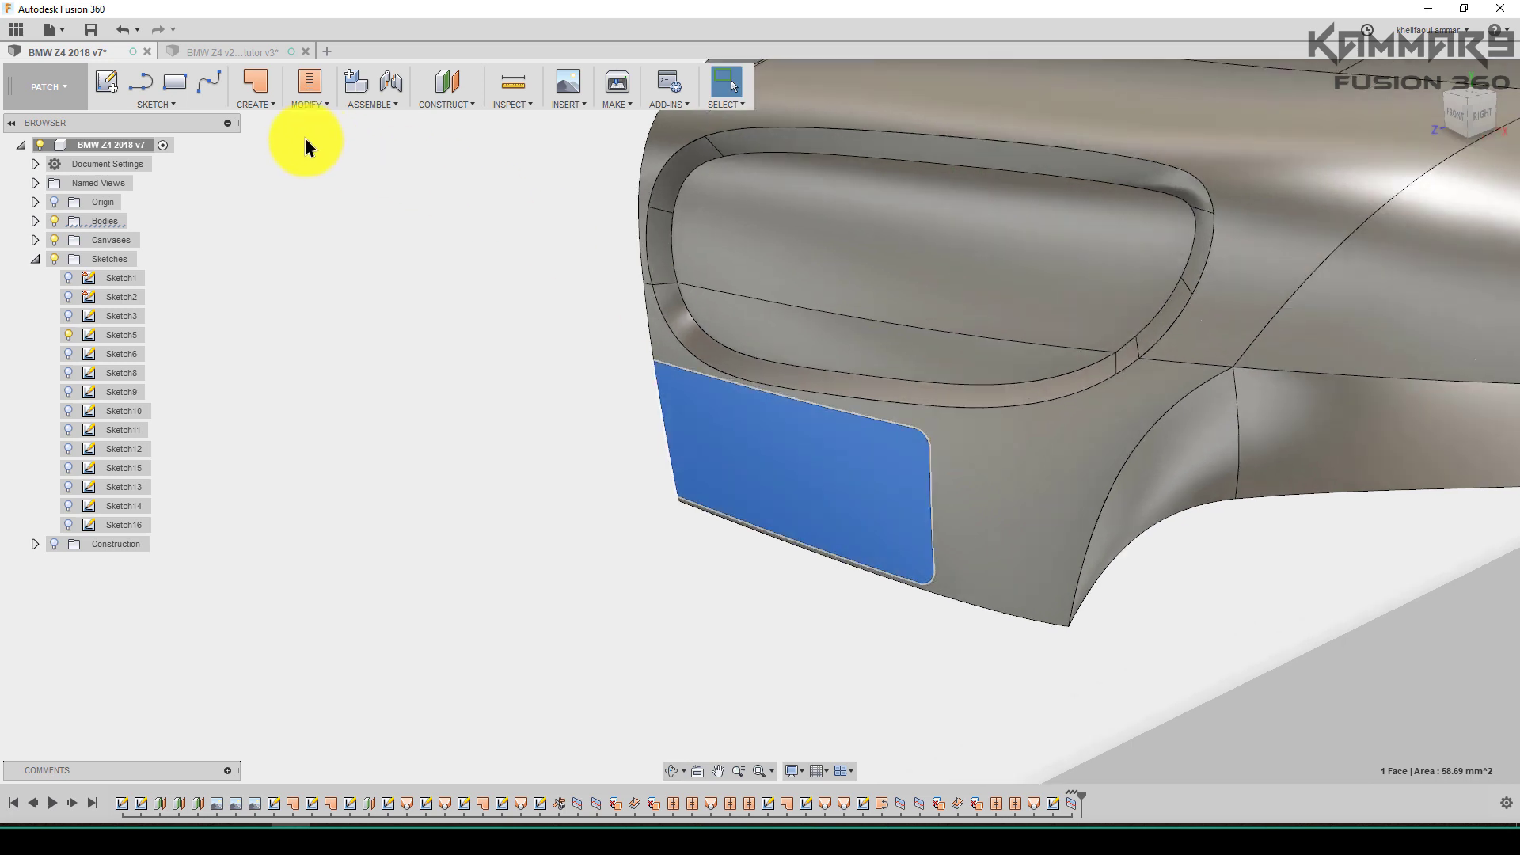
# Offset only the license-plate face outward by 0.3 mm, with chain selection off
pyautogui.click(308, 103)
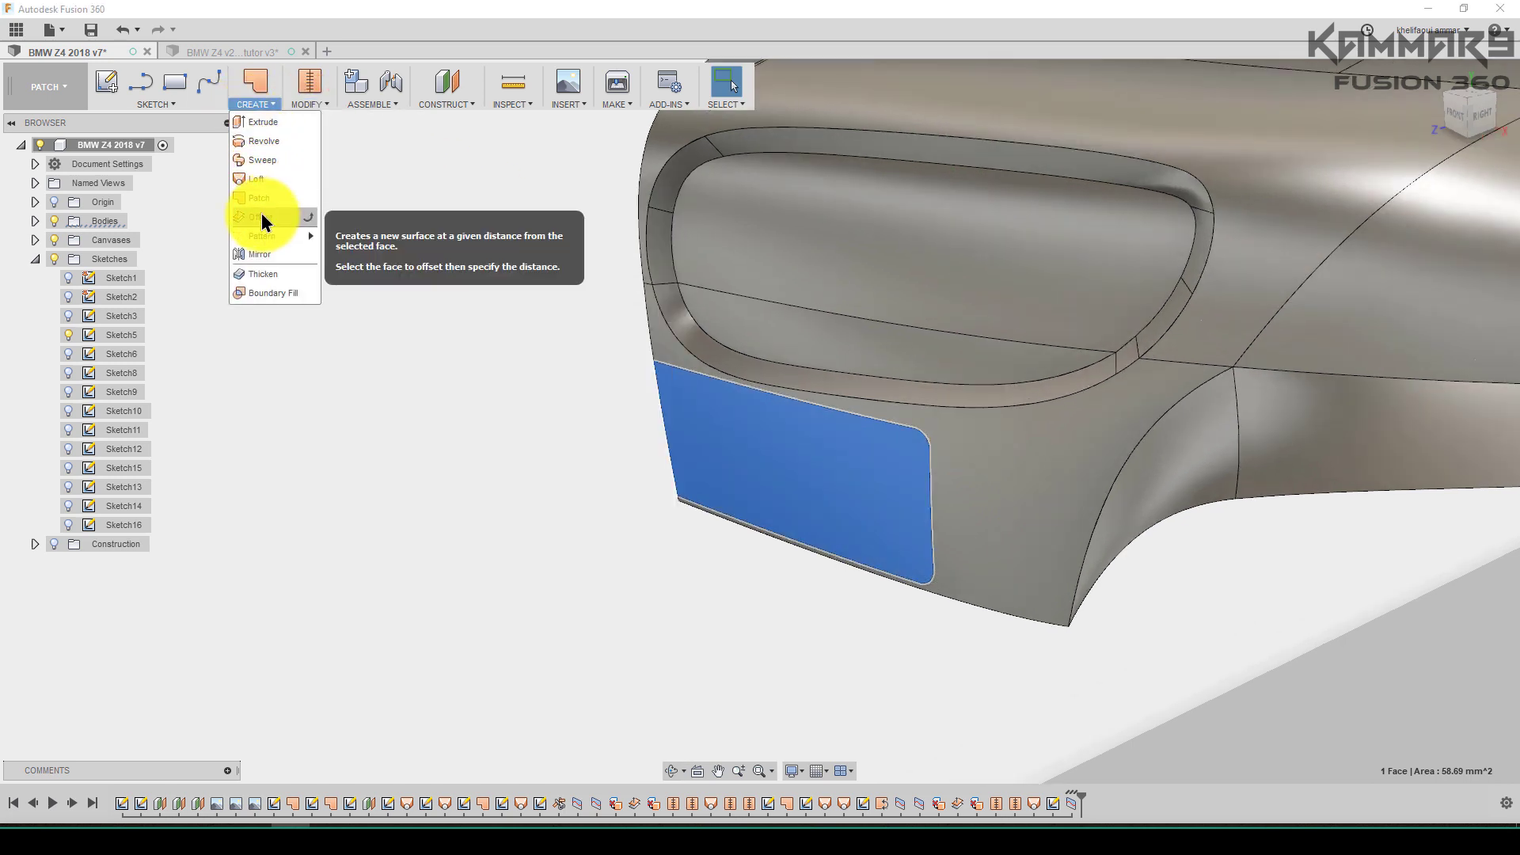
pyautogui.click(262, 213)
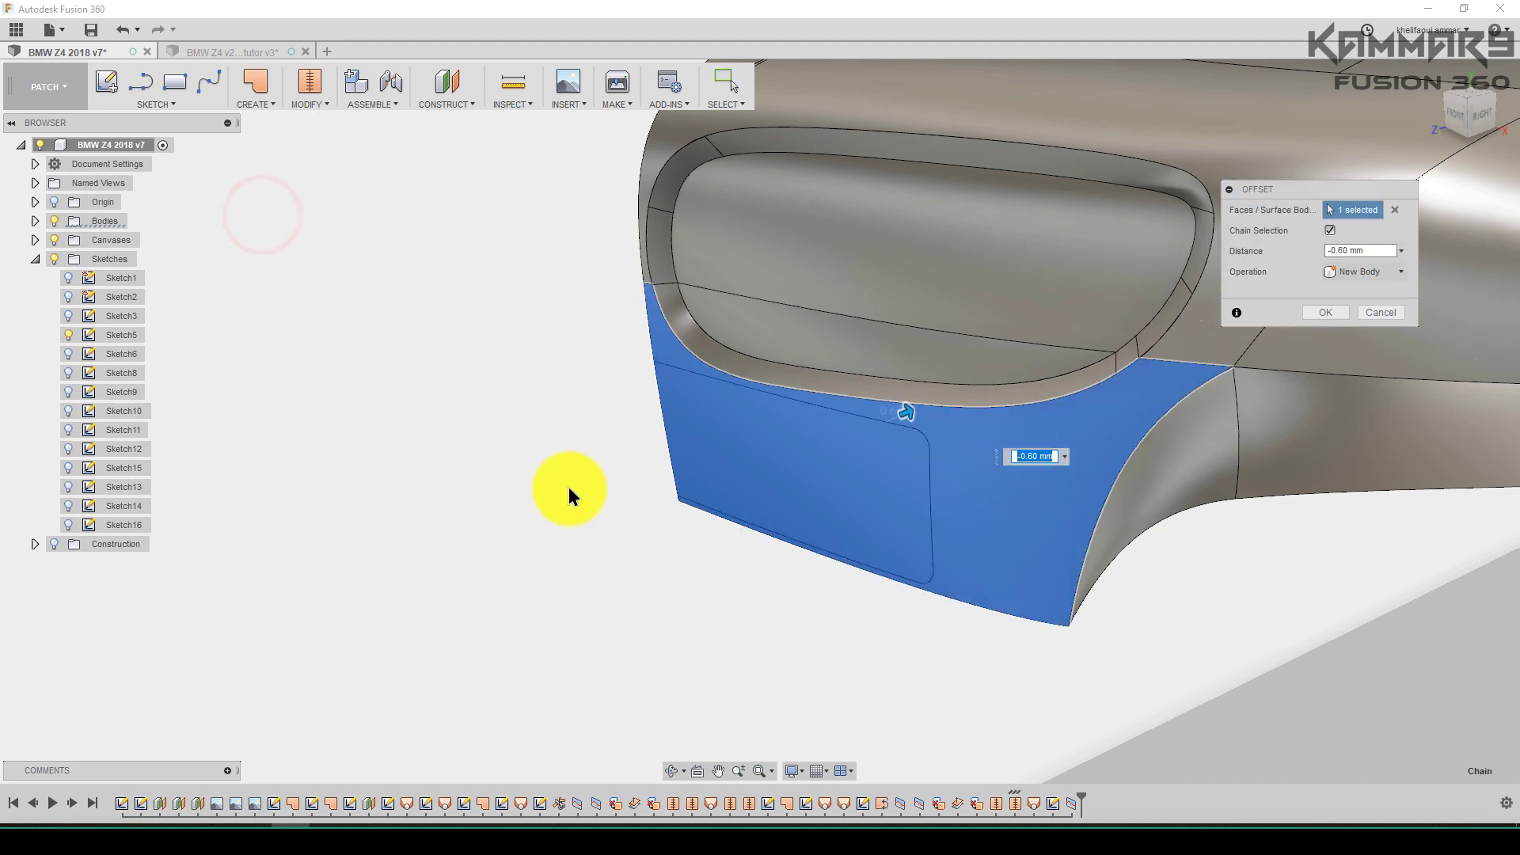
pyautogui.scroll(-2, 970, 481)
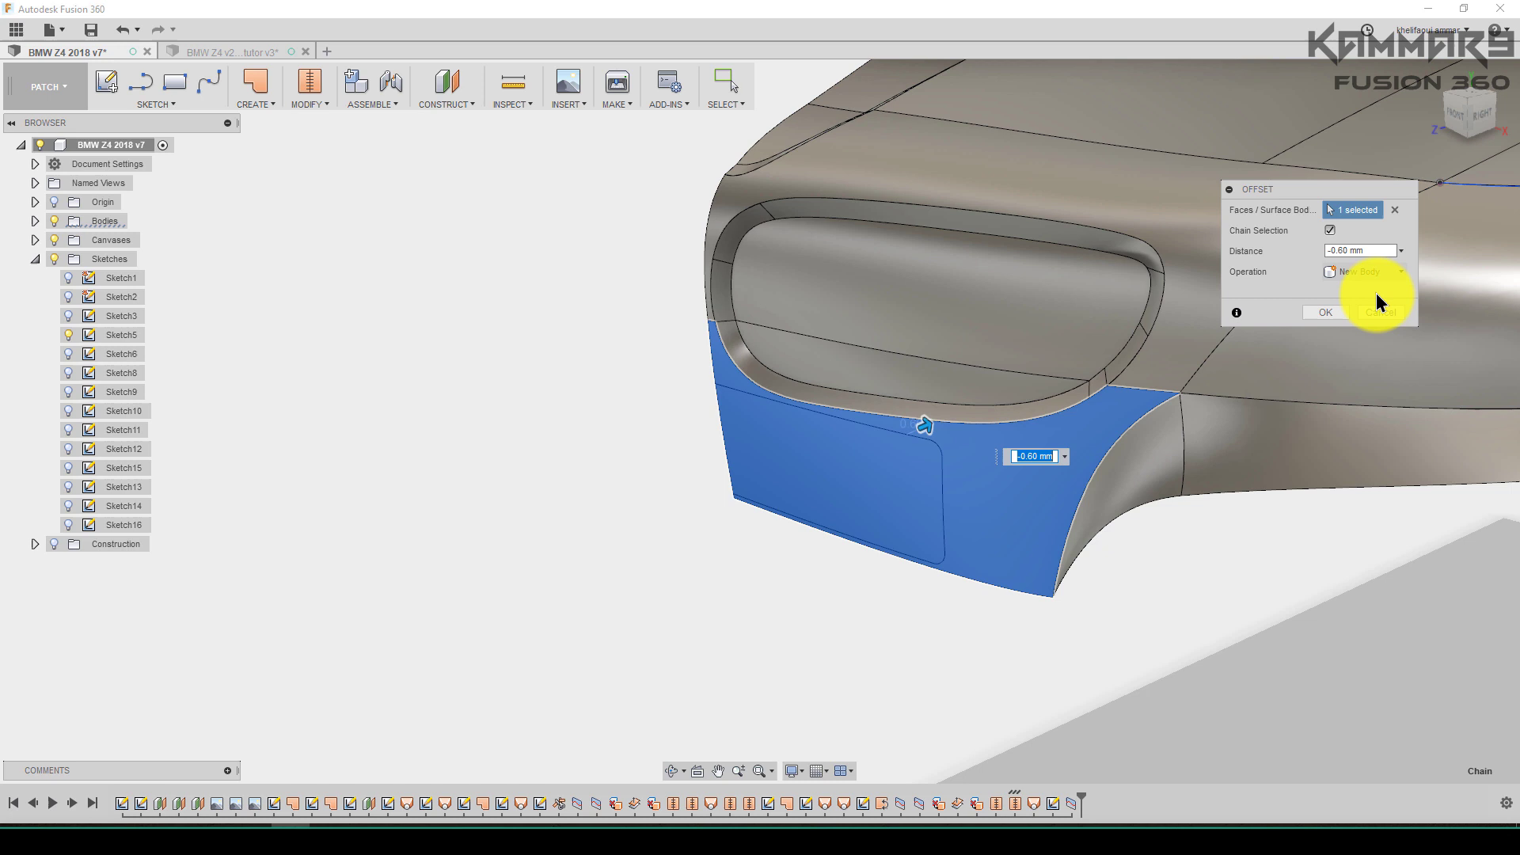
pyautogui.click(985, 497)
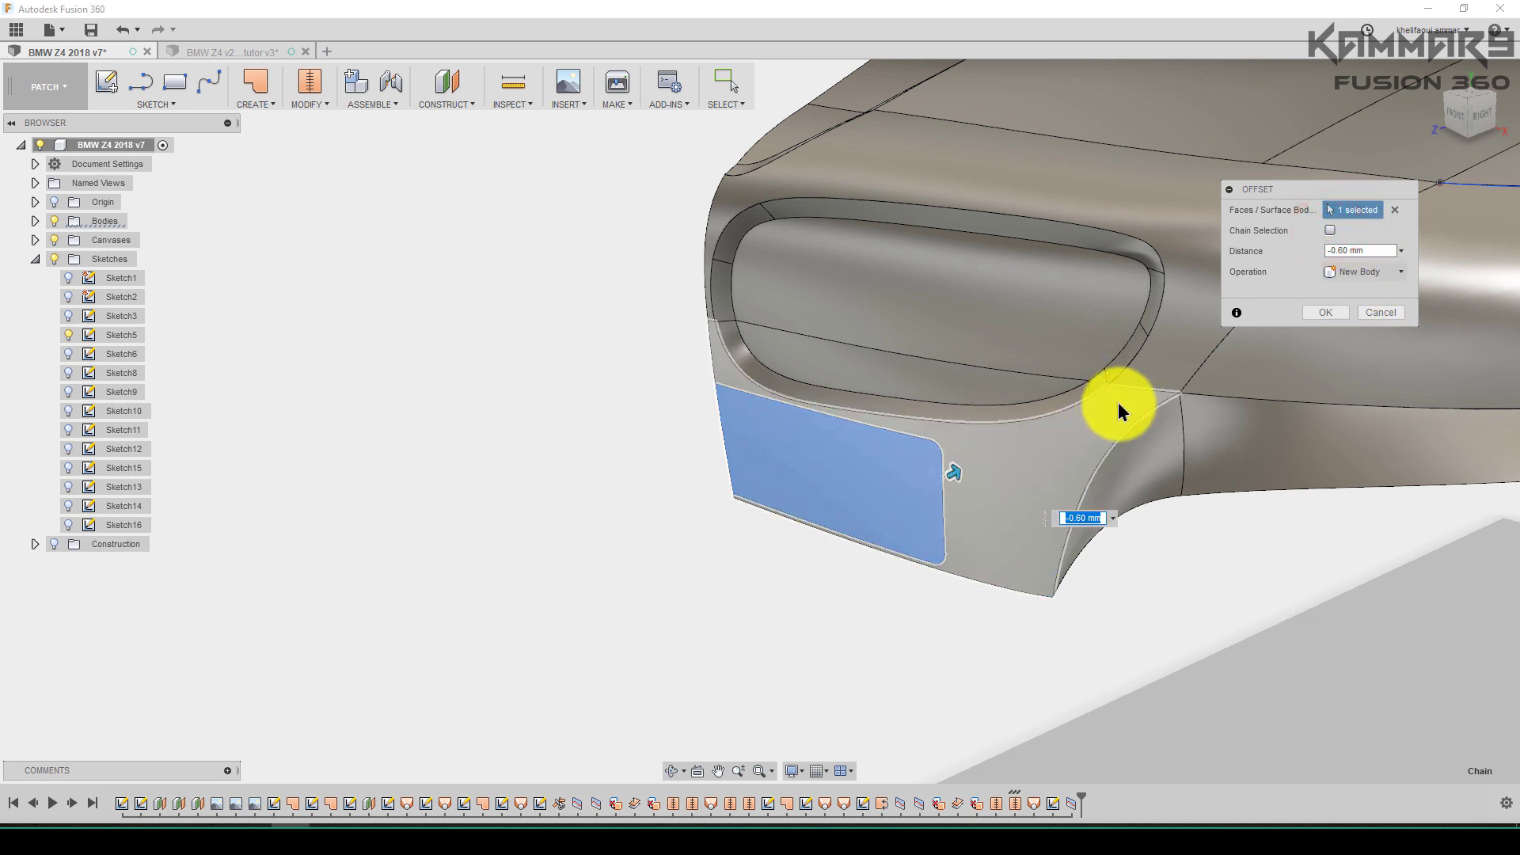
pyautogui.moveTo(956, 478); pyautogui.dragTo(970, 567)
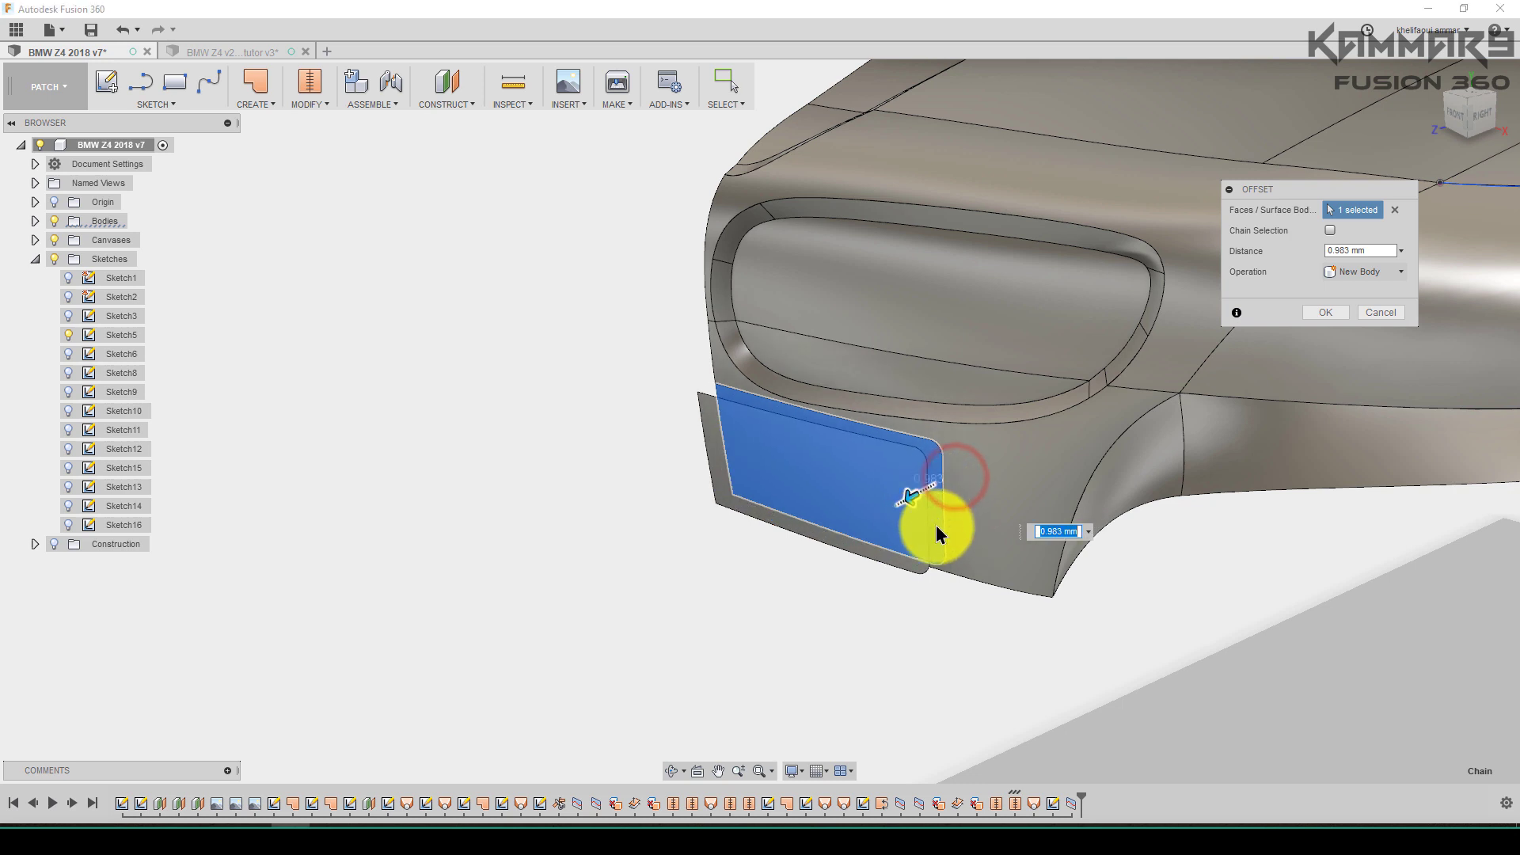
pyautogui.write('0.3')
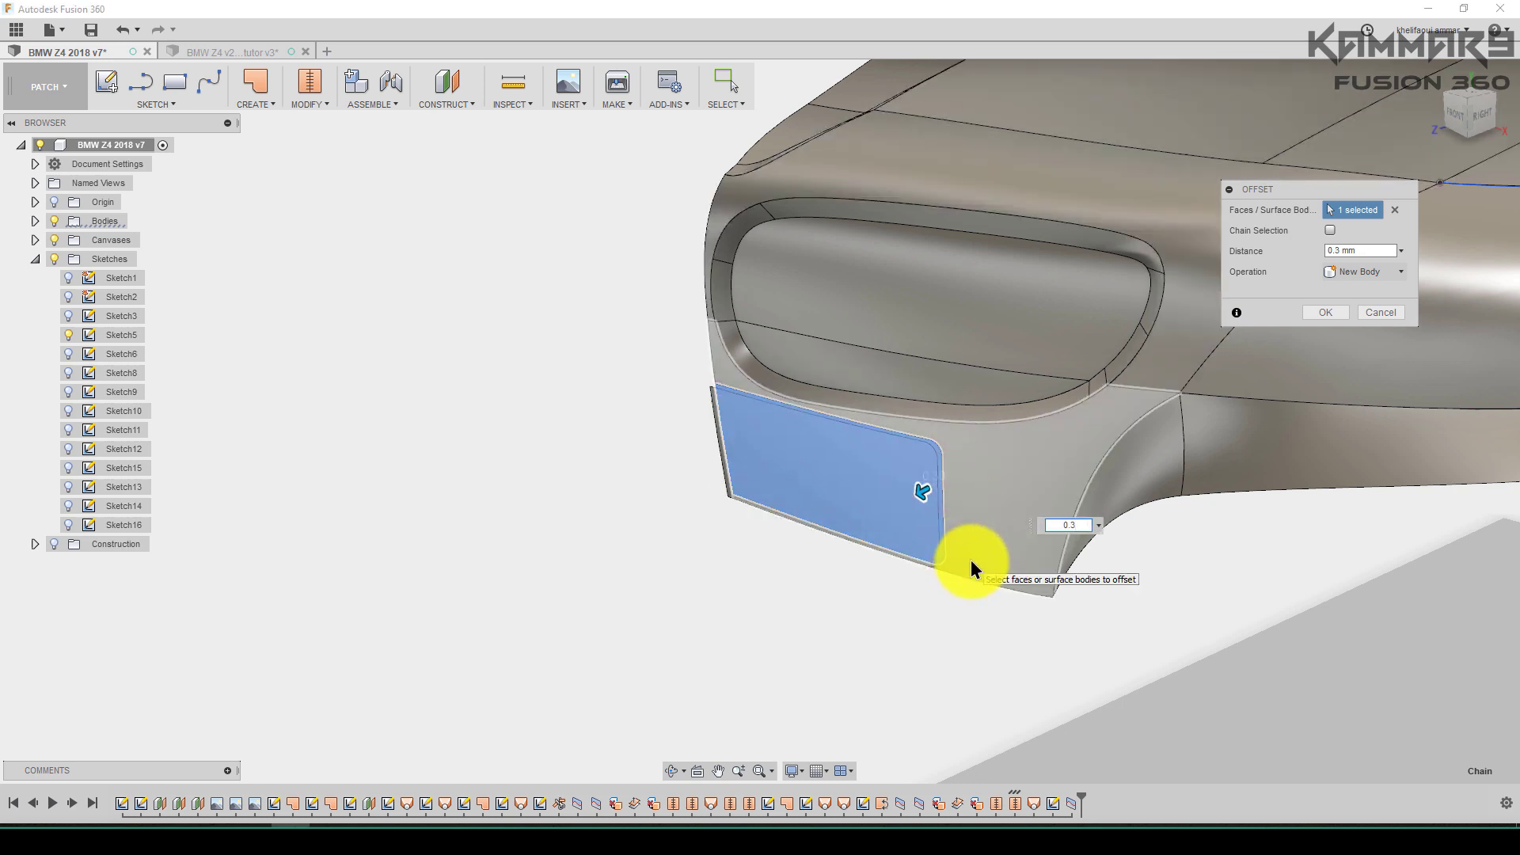
pyautogui.press('Return')
pyautogui.scroll(5, 899, 627)
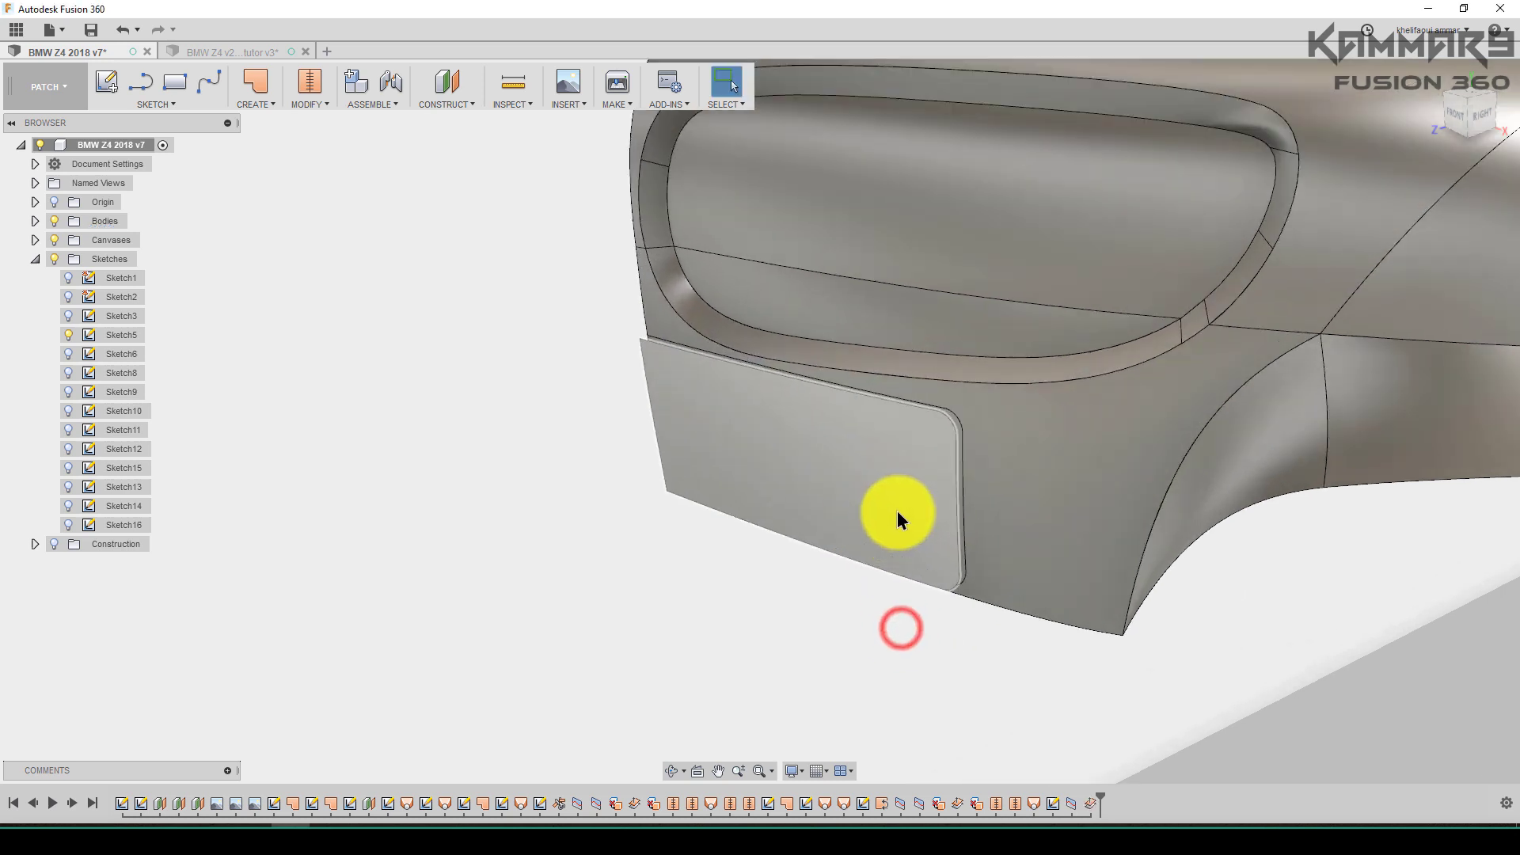
pyautogui.scroll(2, 898, 518)
pyautogui.scroll(-3, 895, 520)
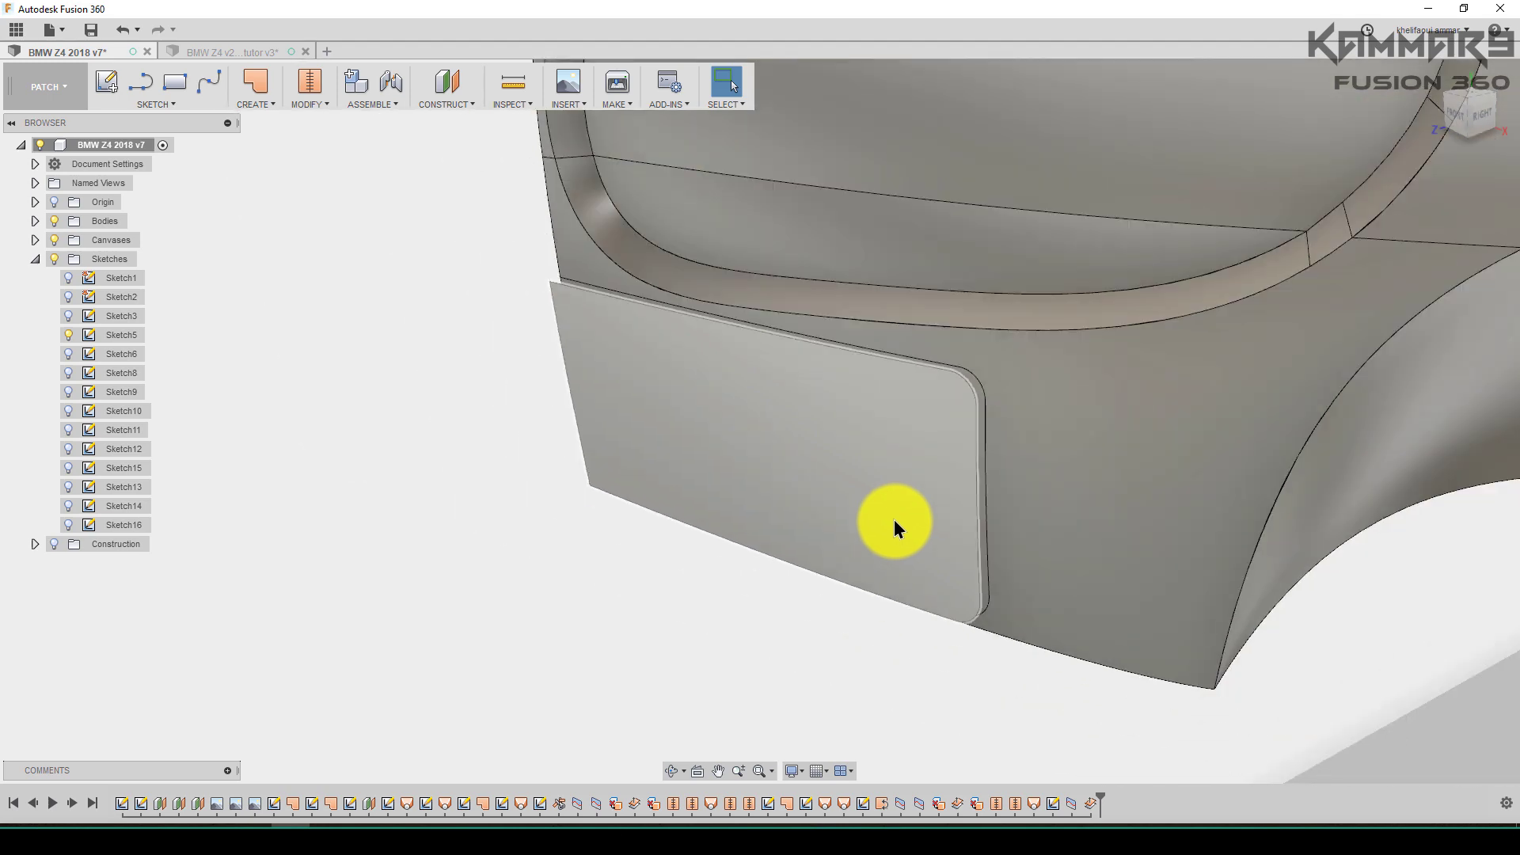
pyautogui.scroll(1, 895, 520)
# Delete the original plate face, leaving a thin gap around the raised panel
pyautogui.keyDown('shift'); pyautogui.moveTo(832, 634); pyautogui.dragTo(685, 577, button='middle'); pyautogui.keyUp('shift')
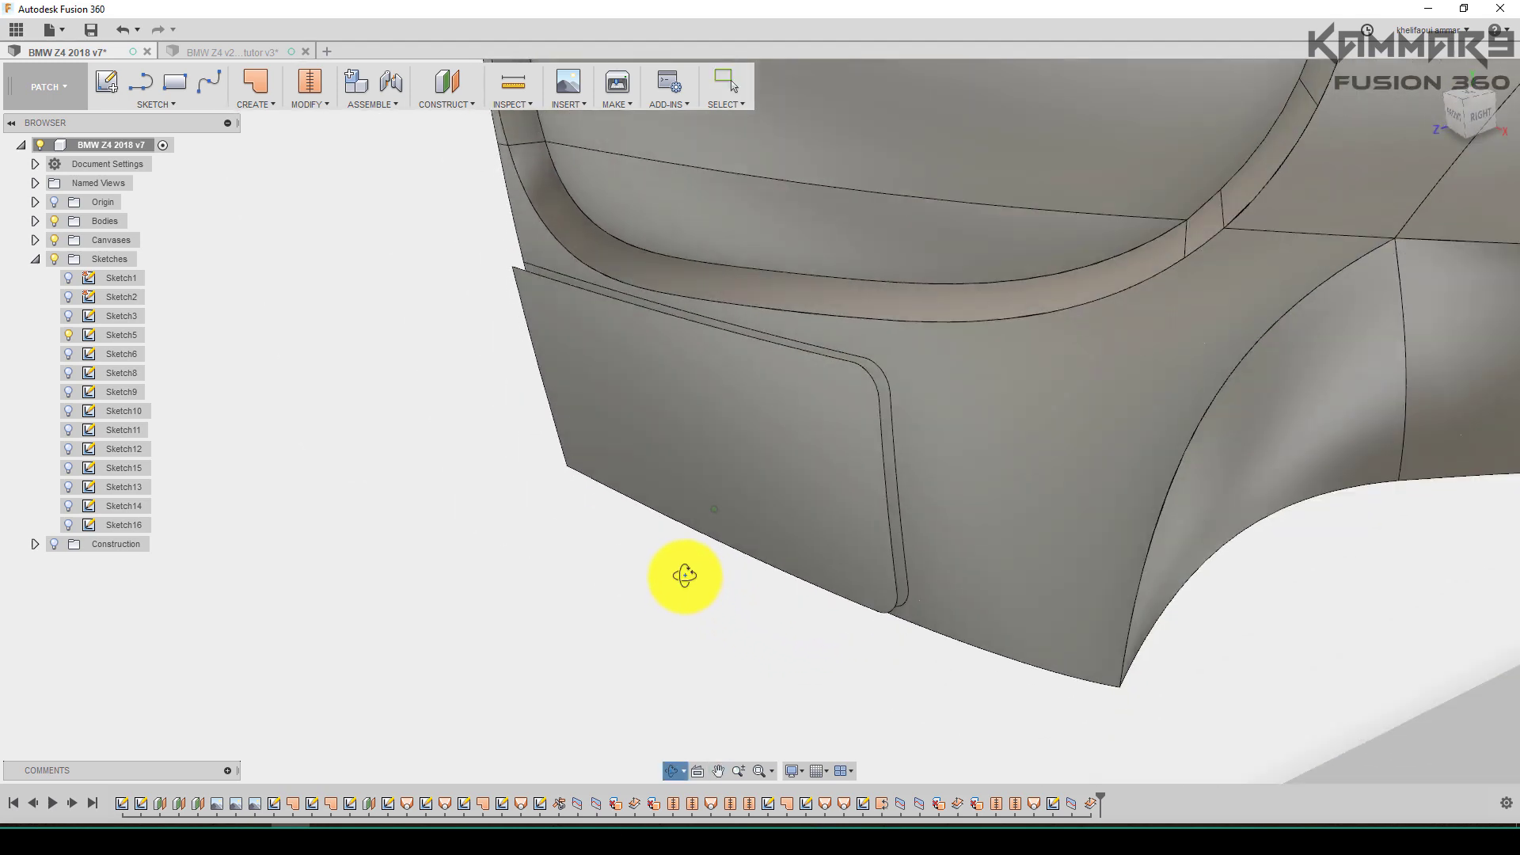
pyautogui.click(897, 540)
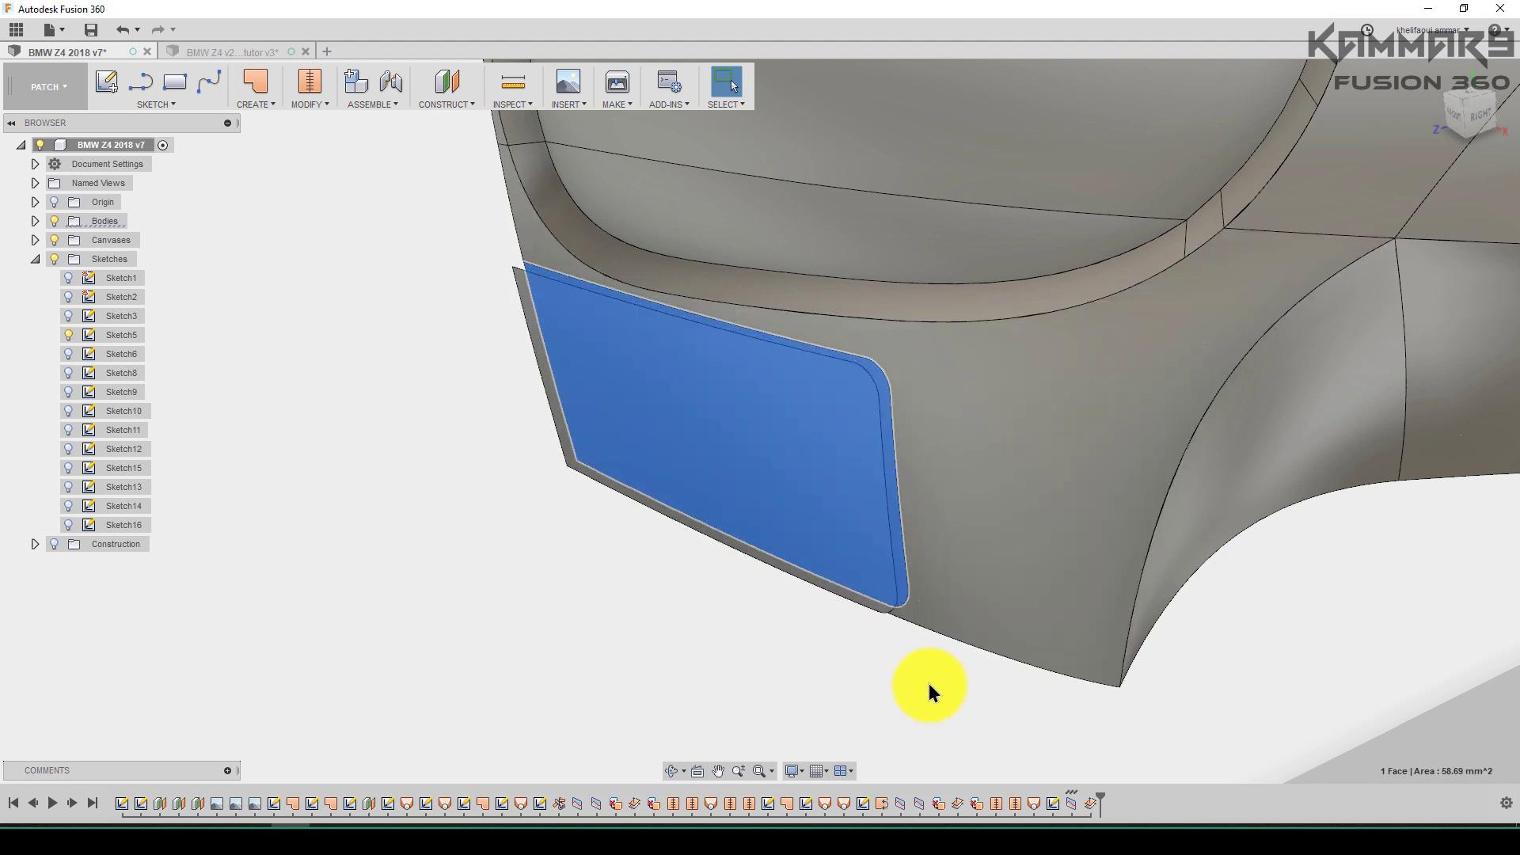
pyautogui.press('Delete')
pyautogui.keyDown('shift'); pyautogui.moveTo(841, 599); pyautogui.dragTo(744, 640, button='middle'); pyautogui.keyUp('shift')
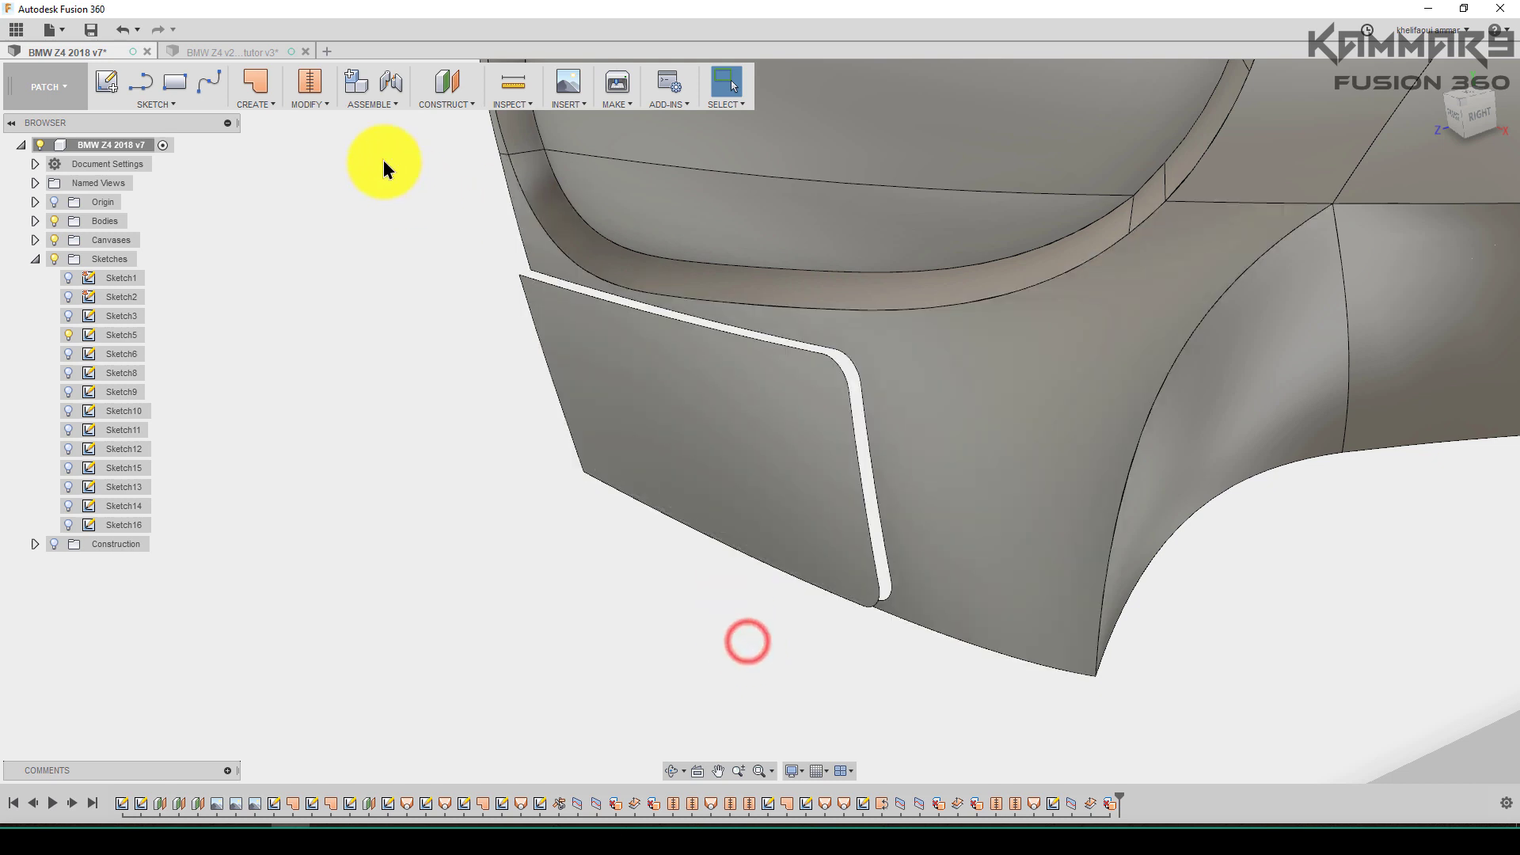
# Start a loft using the raised panel's edge chain, including the bottom corner, as profile 1
pyautogui.click(258, 104)
pyautogui.click(255, 179)
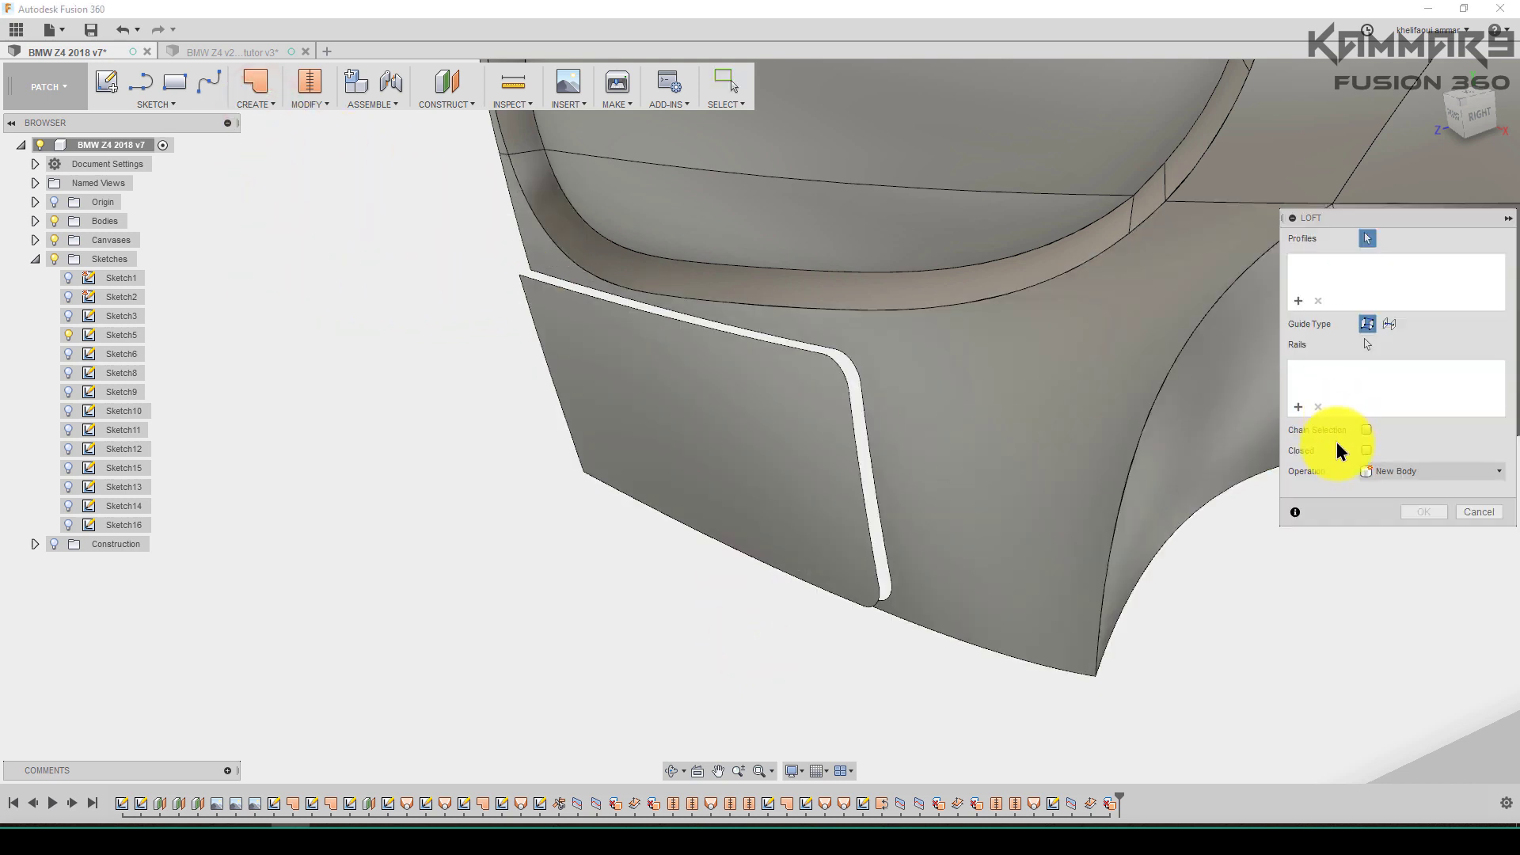
pyautogui.click(1366, 450)
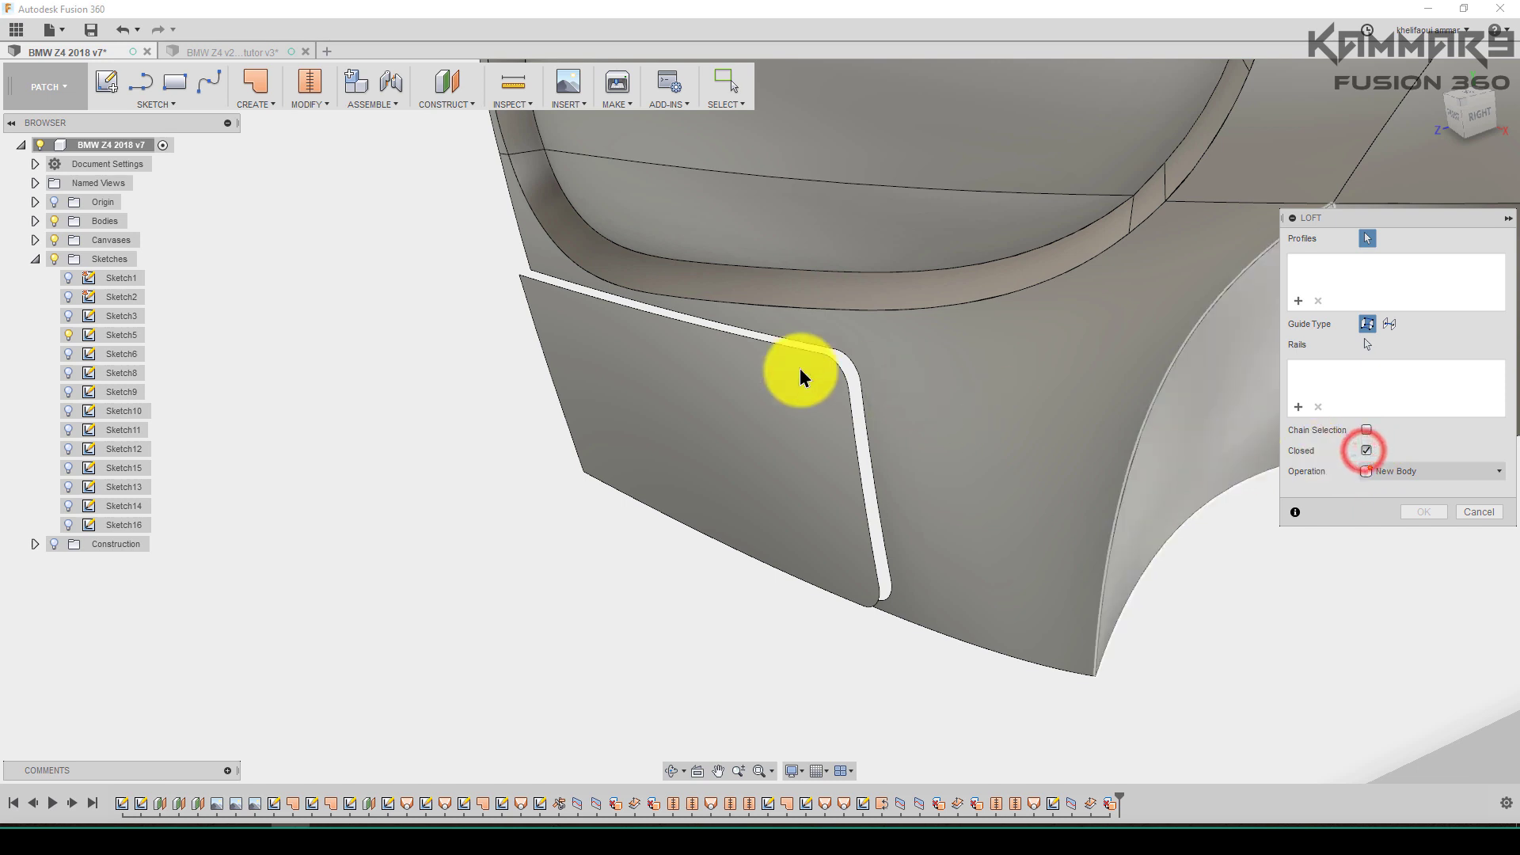
pyautogui.click(728, 330)
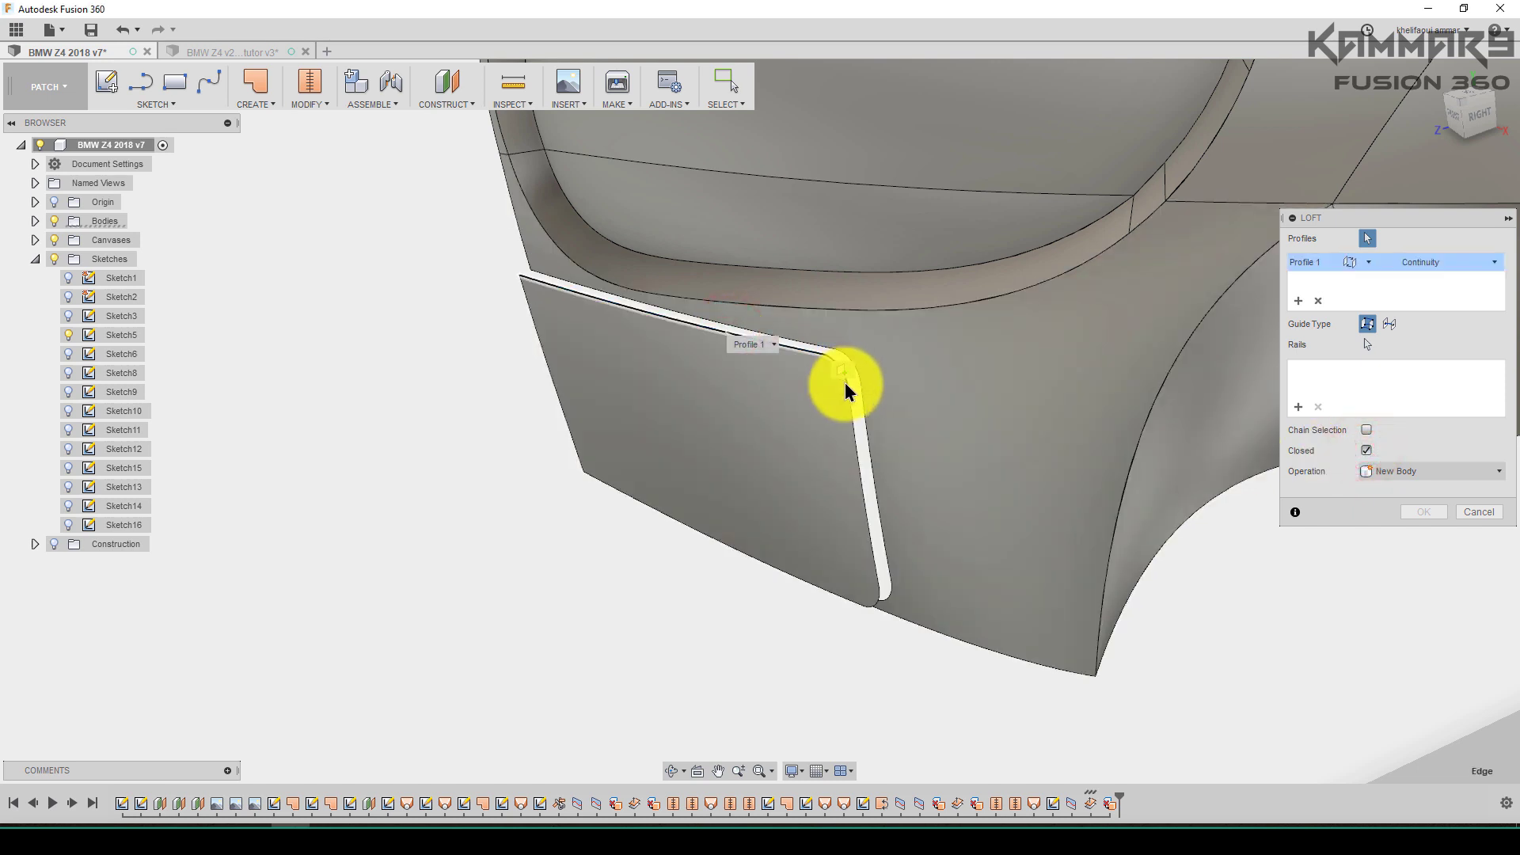
pyautogui.click(1366, 451)
pyautogui.scroll(5, 838, 368)
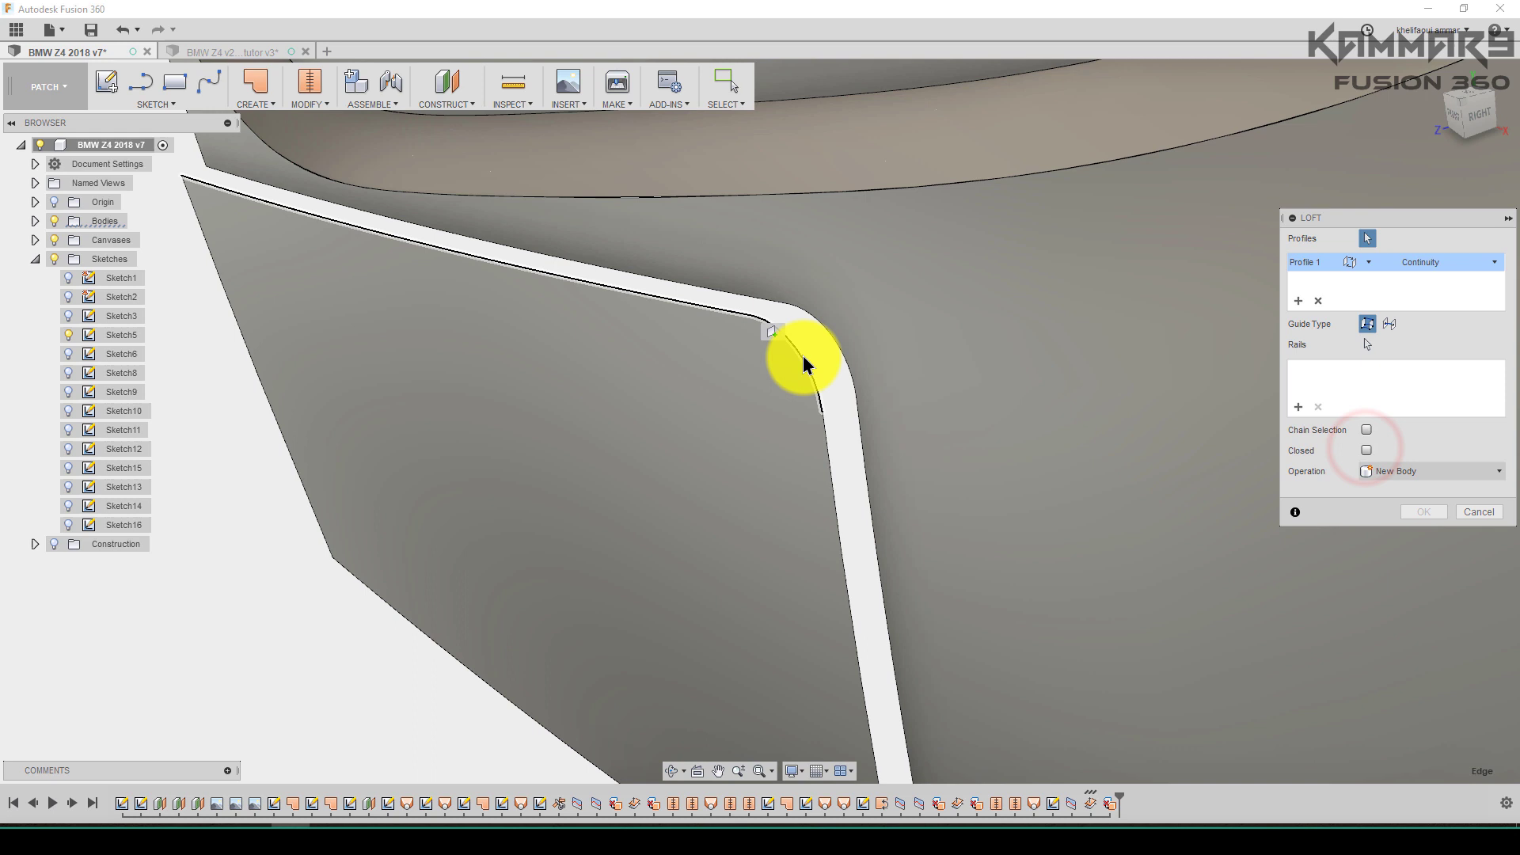
pyautogui.click(804, 354)
pyautogui.click(816, 422)
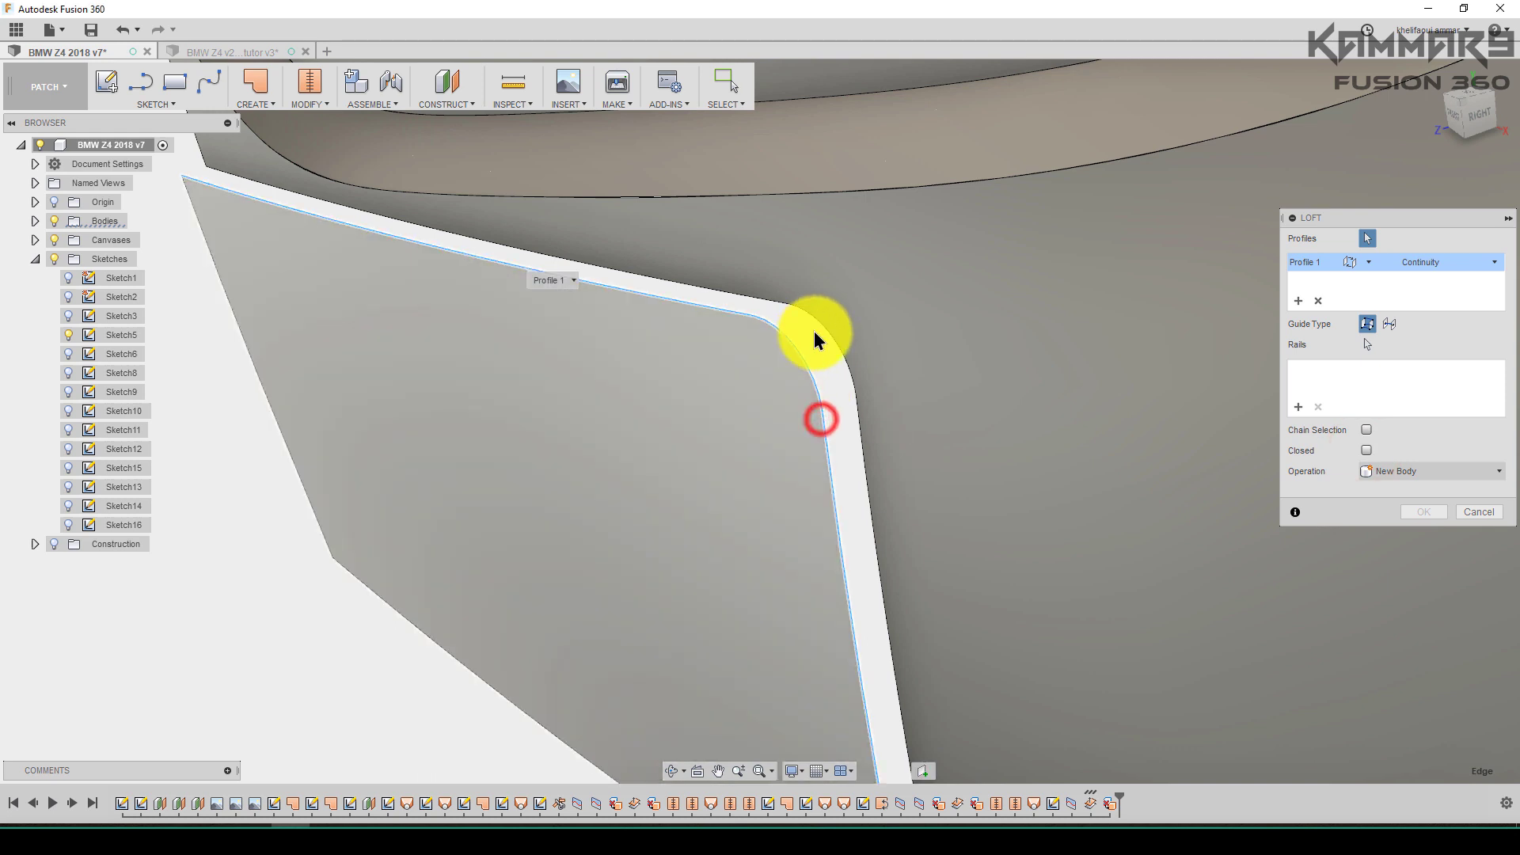
pyautogui.scroll(-3, 815, 330)
pyautogui.scroll(3, 856, 605)
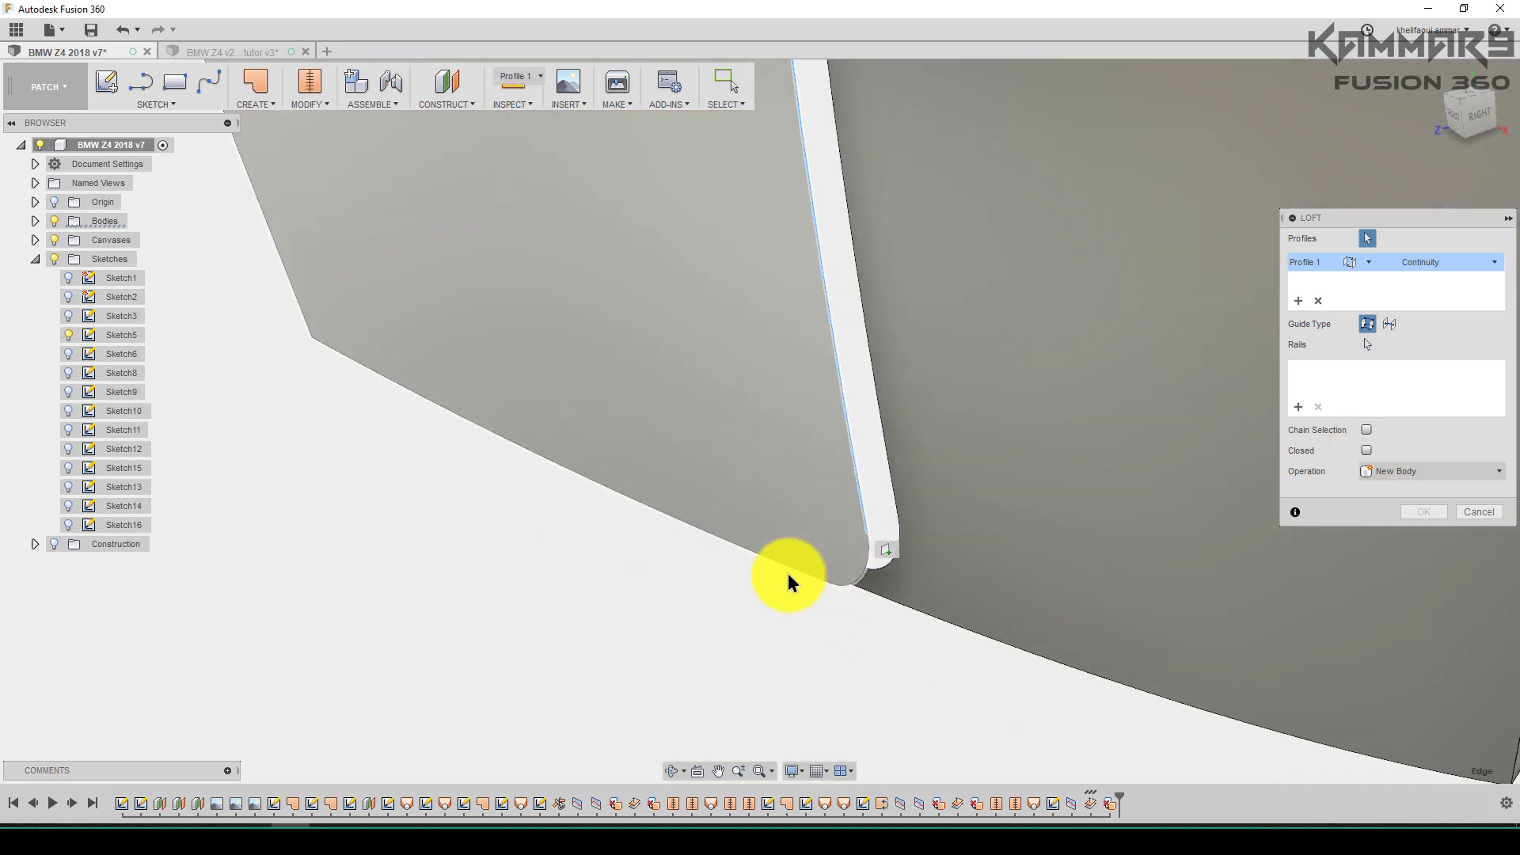
pyautogui.click(865, 568)
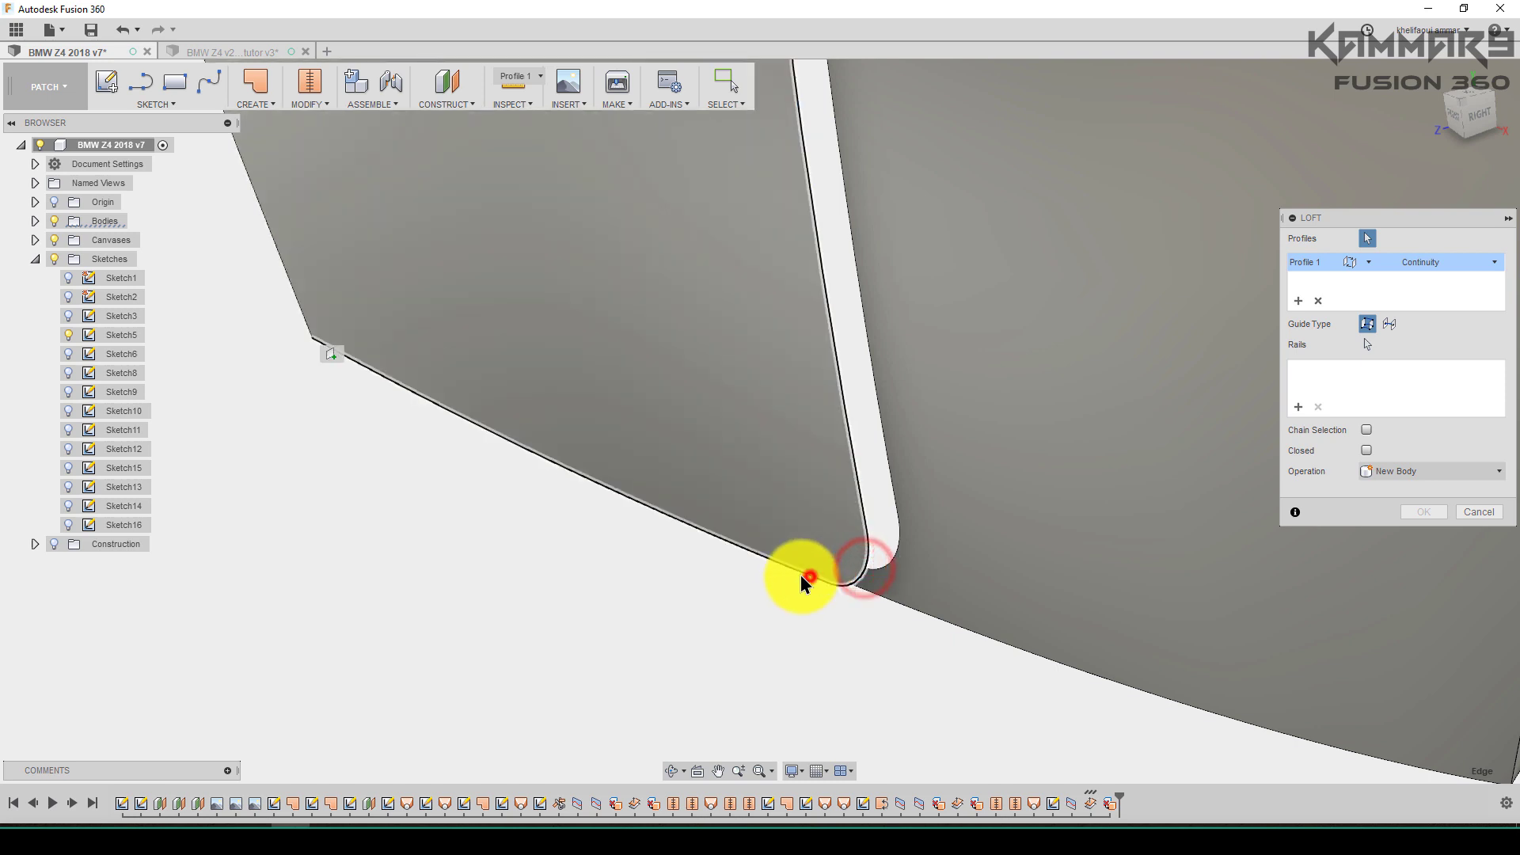
pyautogui.scroll(-3, 801, 575)
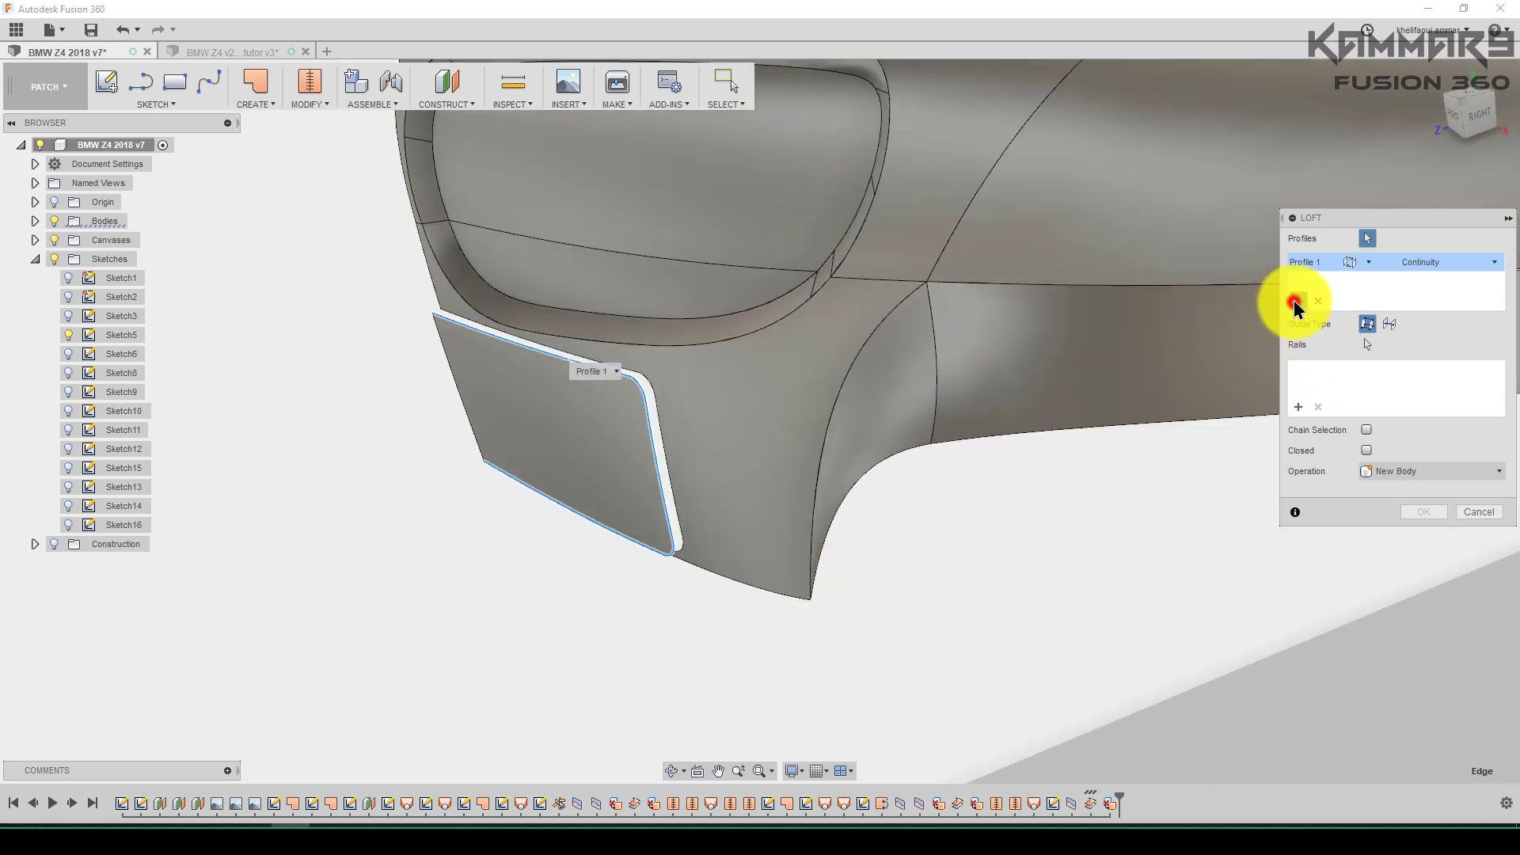
# Set the body opening's edge chain as the second loft profile
pyautogui.click(1296, 307)
pyautogui.click(479, 322)
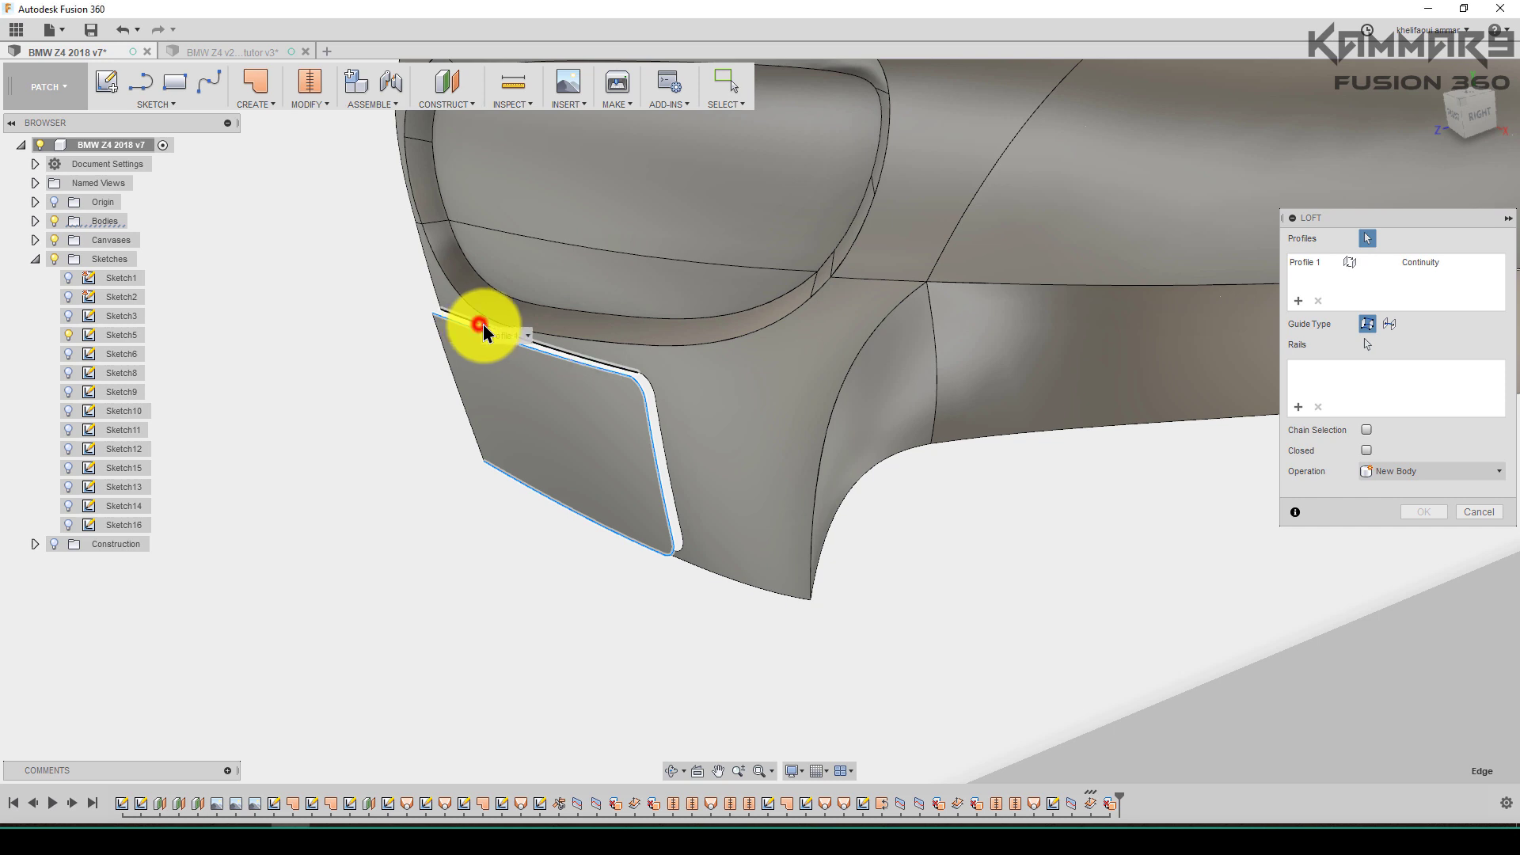
pyautogui.click(642, 378)
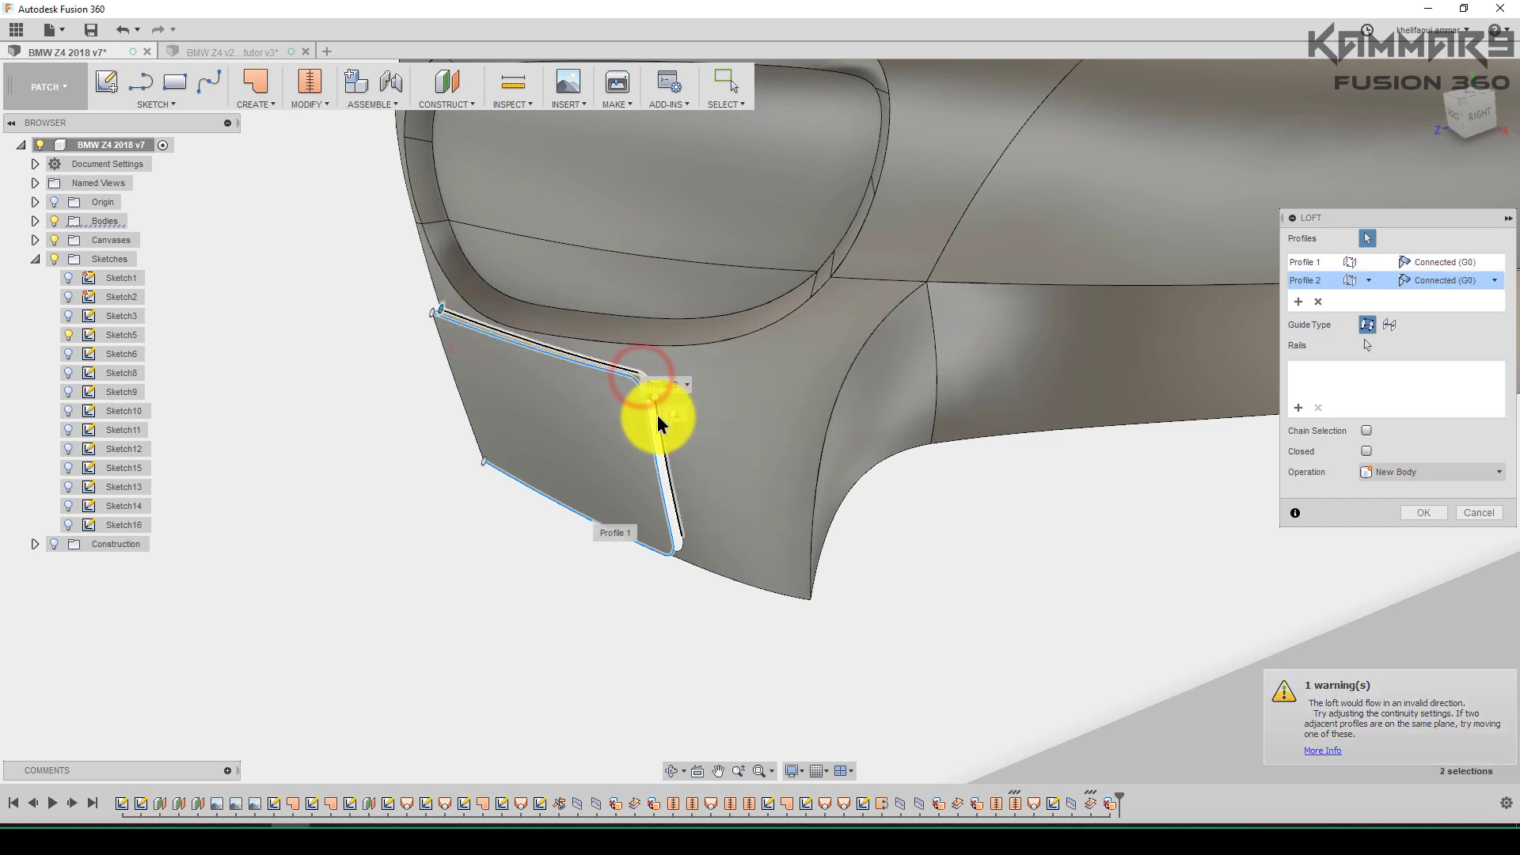
pyautogui.click(679, 547)
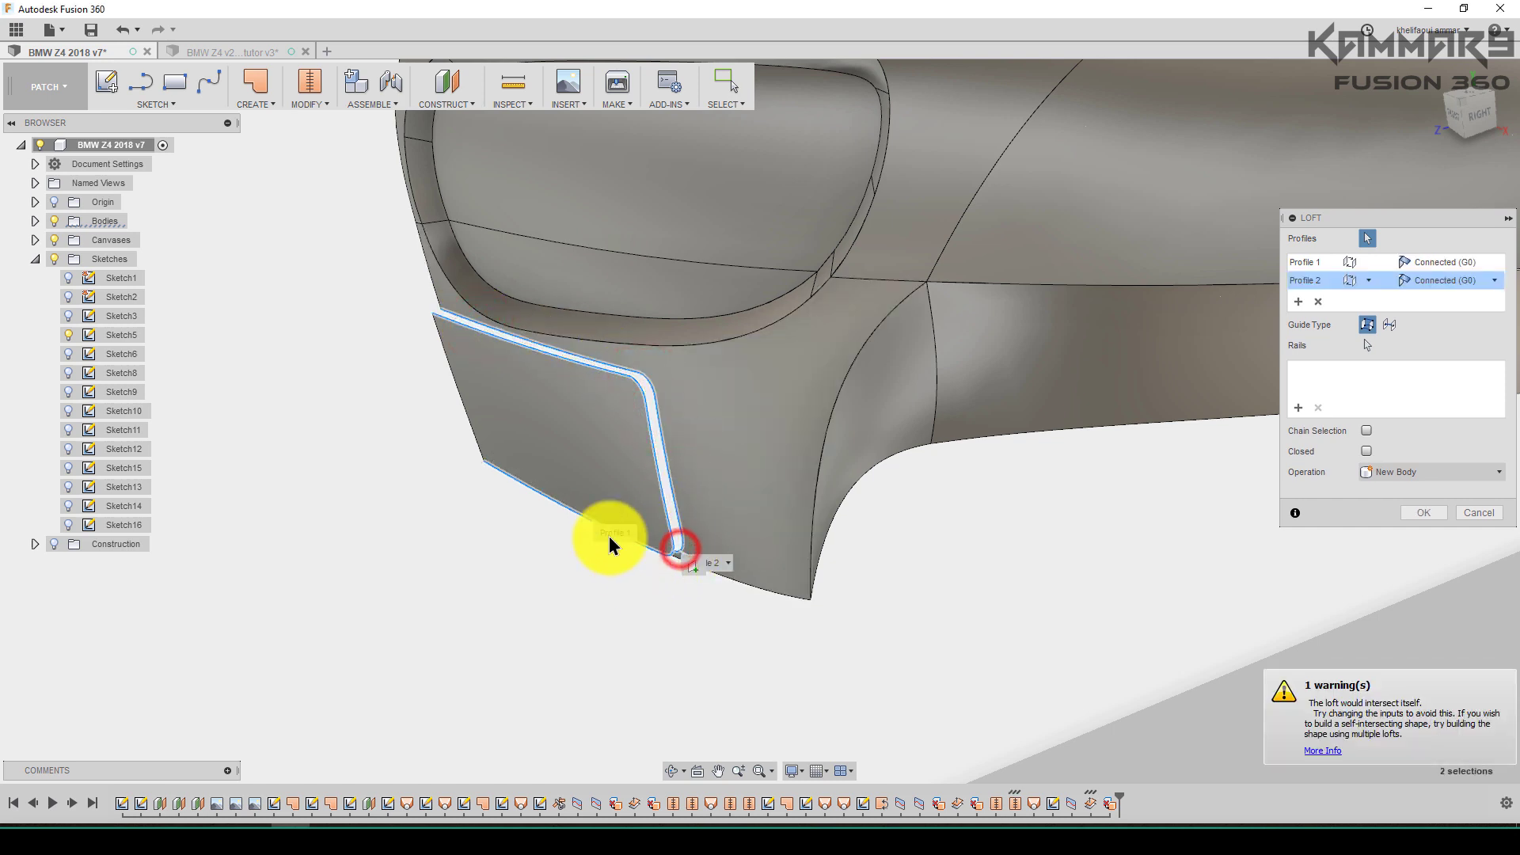
pyautogui.keyDown('shift'); pyautogui.moveTo(690, 392); pyautogui.dragTo(730, 433, button='middle'); pyautogui.keyUp('shift')
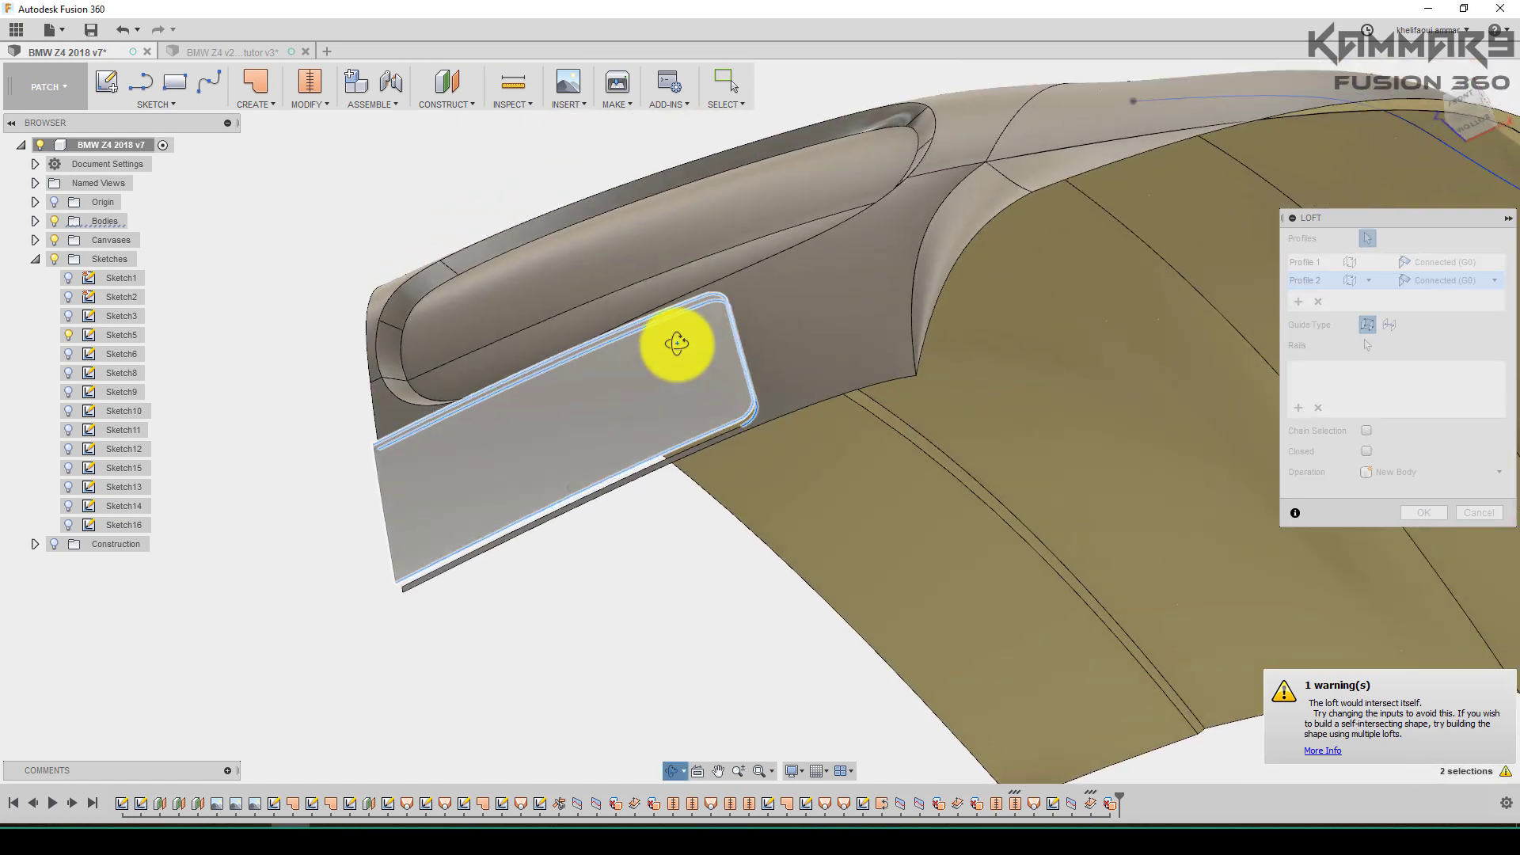
pyautogui.click(732, 426)
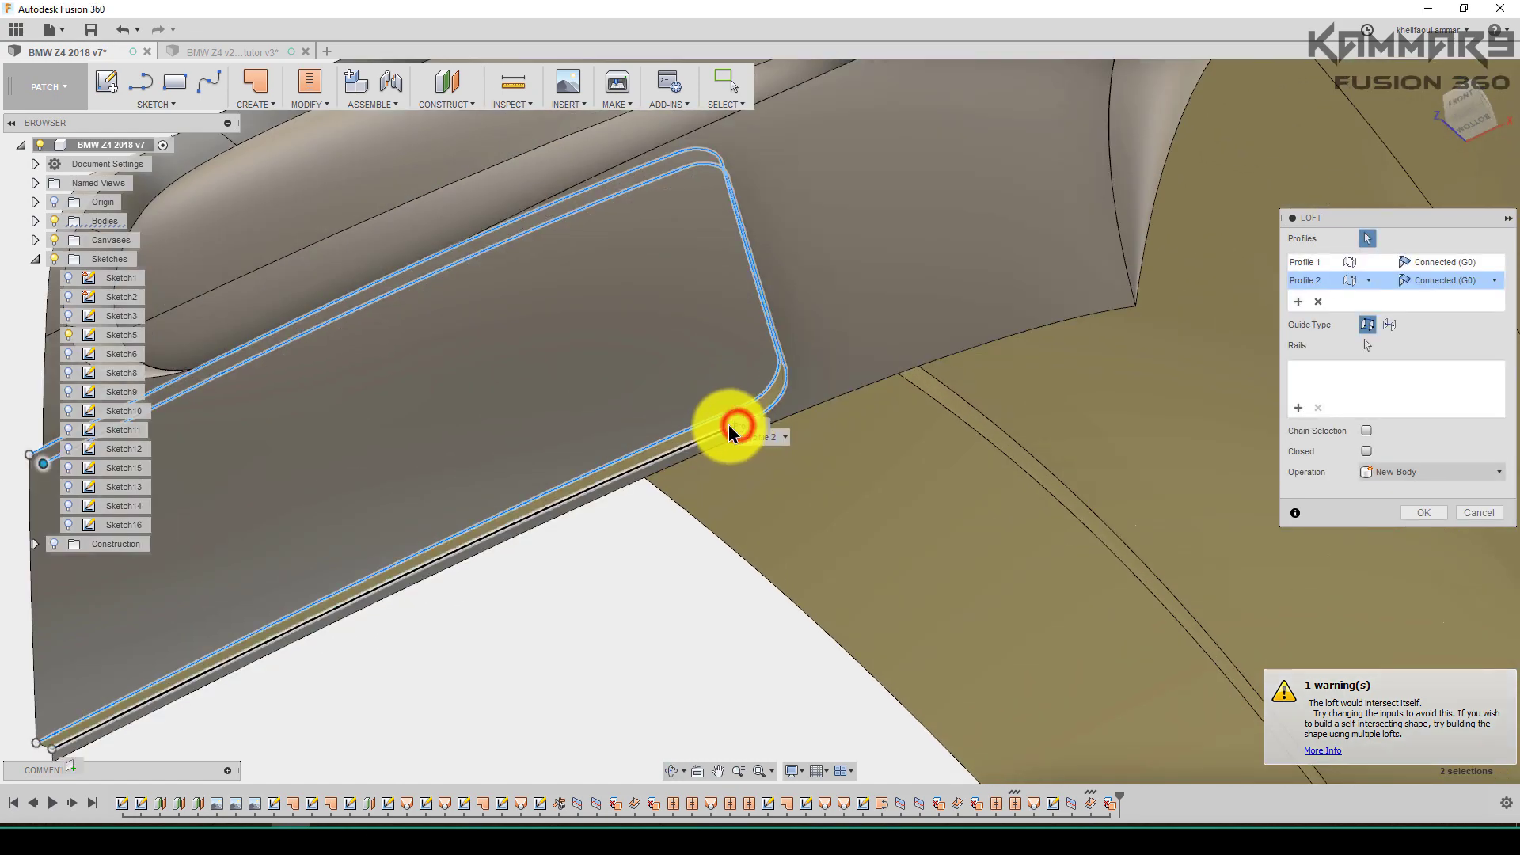
pyautogui.moveTo(520, 445)
pyautogui.keyDown('shift'); pyautogui.mouseDown(button='middle')
pyautogui.moveTo(529, 561)
pyautogui.moveTo(584, 491)
pyautogui.moveTo(459, 512)
pyautogui.mouseUp(button='middle'); pyautogui.keyUp('shift')
pyautogui.scroll(5, 529, 561)
pyautogui.scroll(-5, 503, 614)
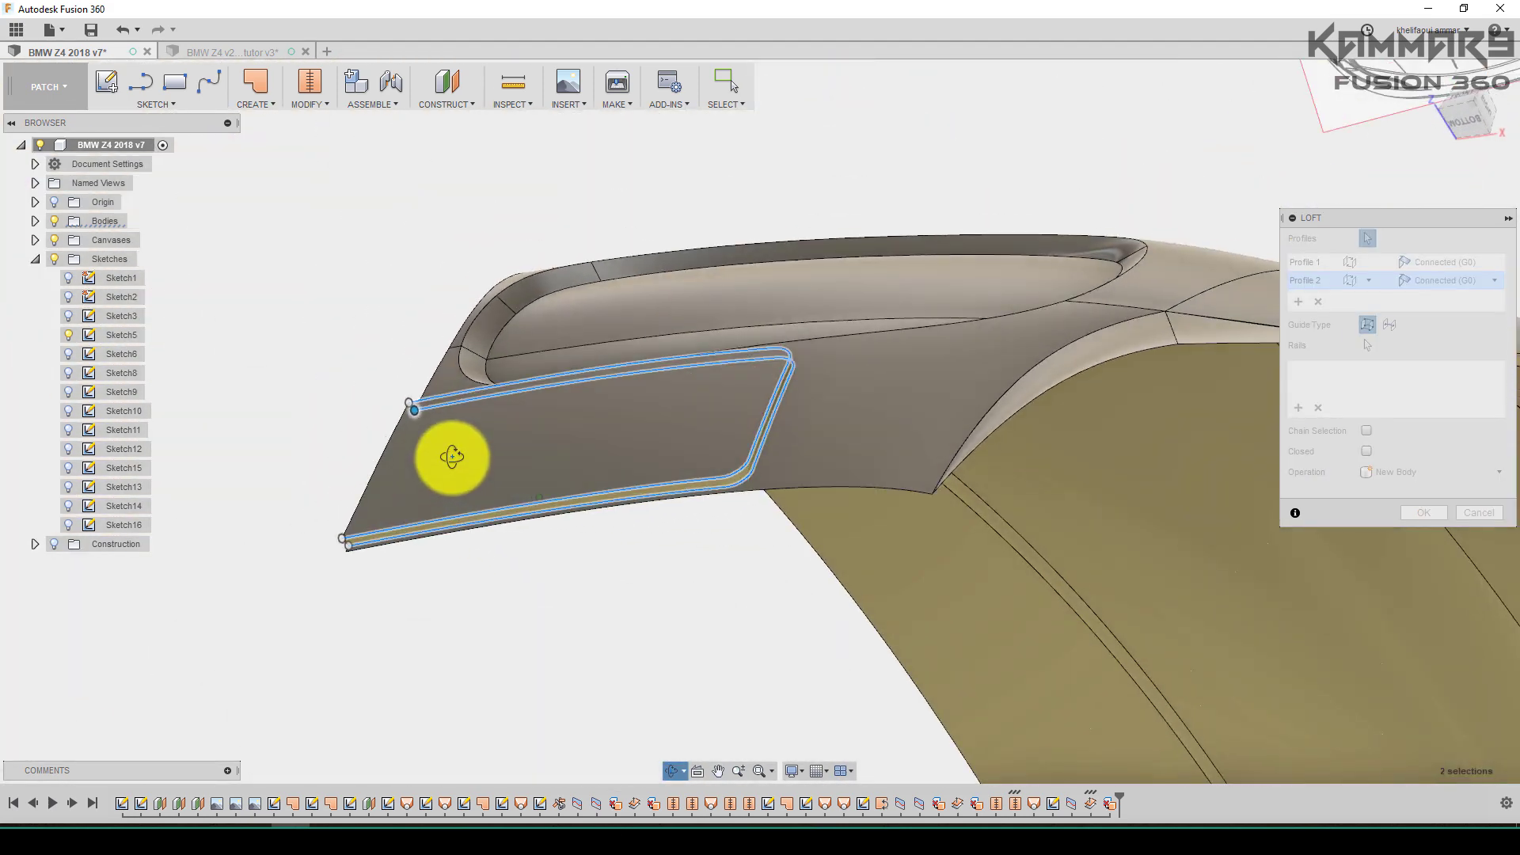
# Confirm the loft and inspect the new wall joining the plate panel to the bumper
pyautogui.keyDown('shift'); pyautogui.moveTo(428, 590); pyautogui.dragTo(533, 509, button='middle'); pyautogui.keyUp('shift')
pyautogui.click(1423, 513)
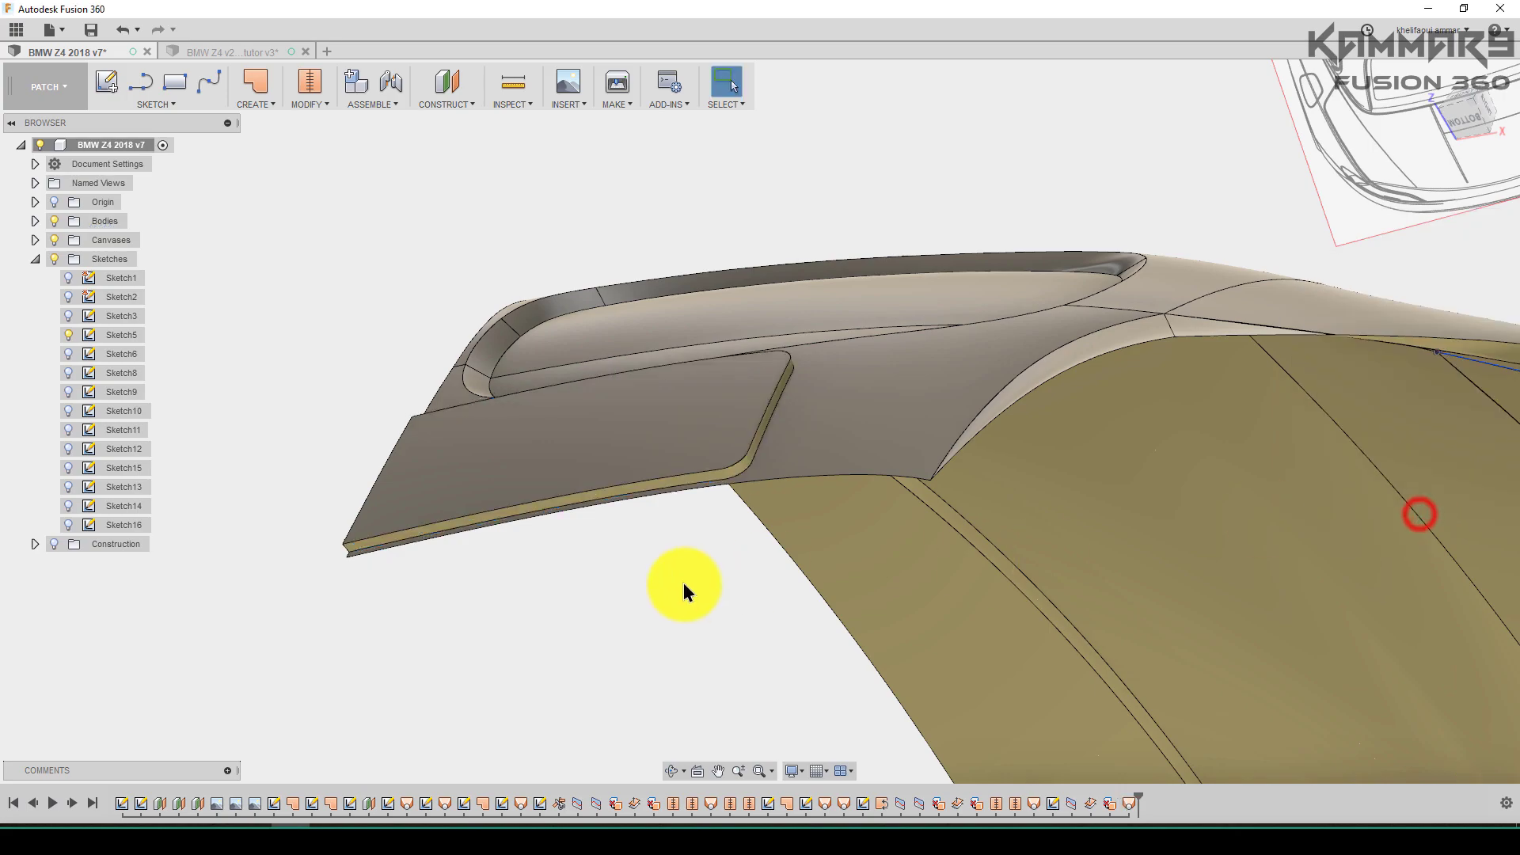
pyautogui.moveTo(642, 589)
pyautogui.keyDown('shift'); pyautogui.mouseDown(button='middle')
pyautogui.moveTo(525, 400)
pyautogui.moveTo(540, 445)
pyautogui.mouseUp(button='middle'); pyautogui.keyUp('shift')
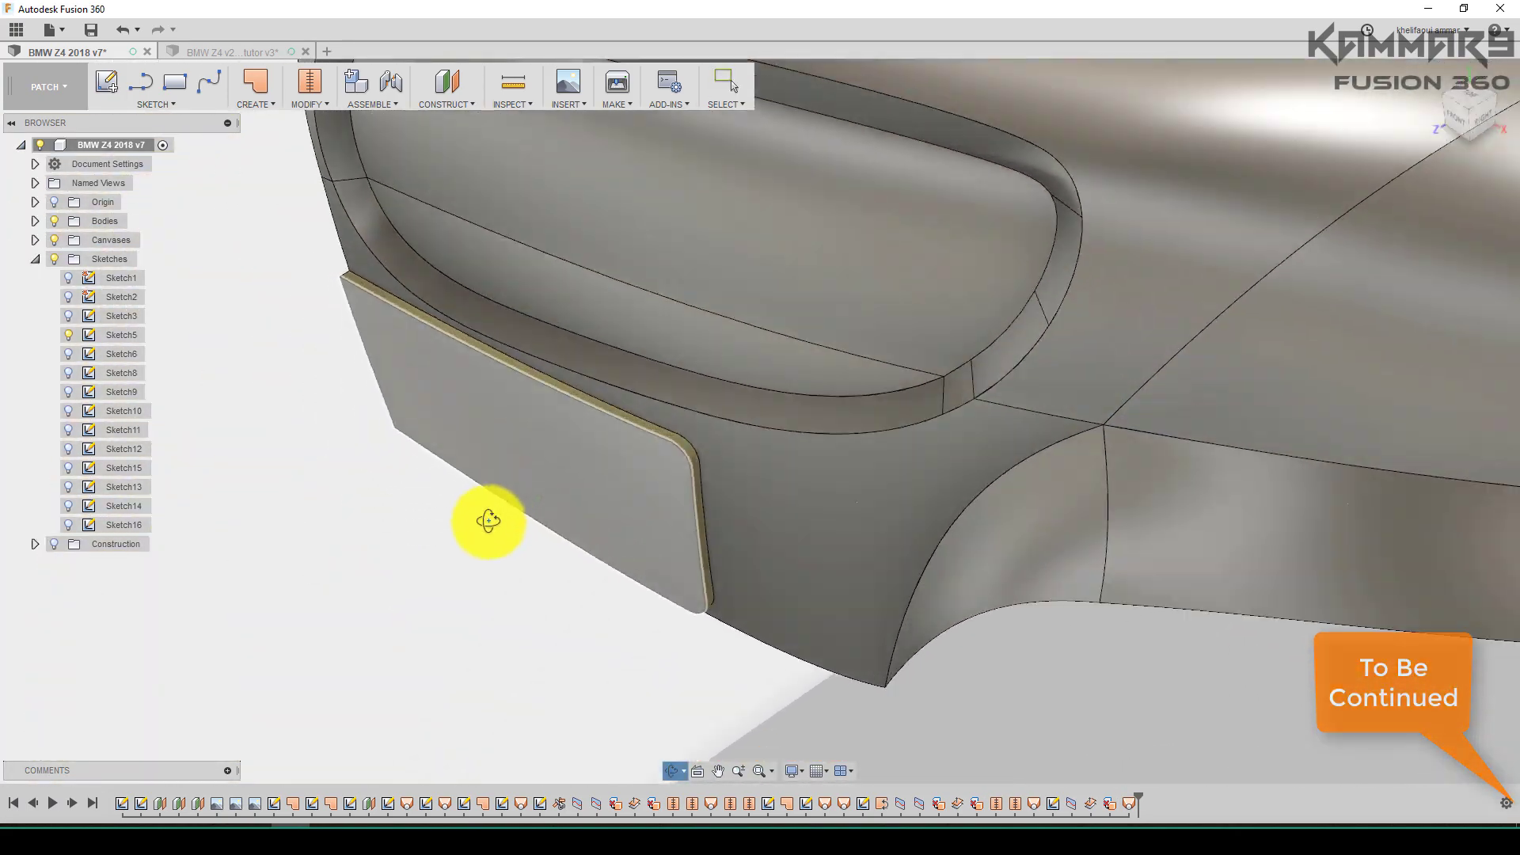
pyautogui.keyDown('shift'); pyautogui.moveTo(540, 445); pyautogui.dragTo(485, 513, button='middle'); pyautogui.keyUp('shift')
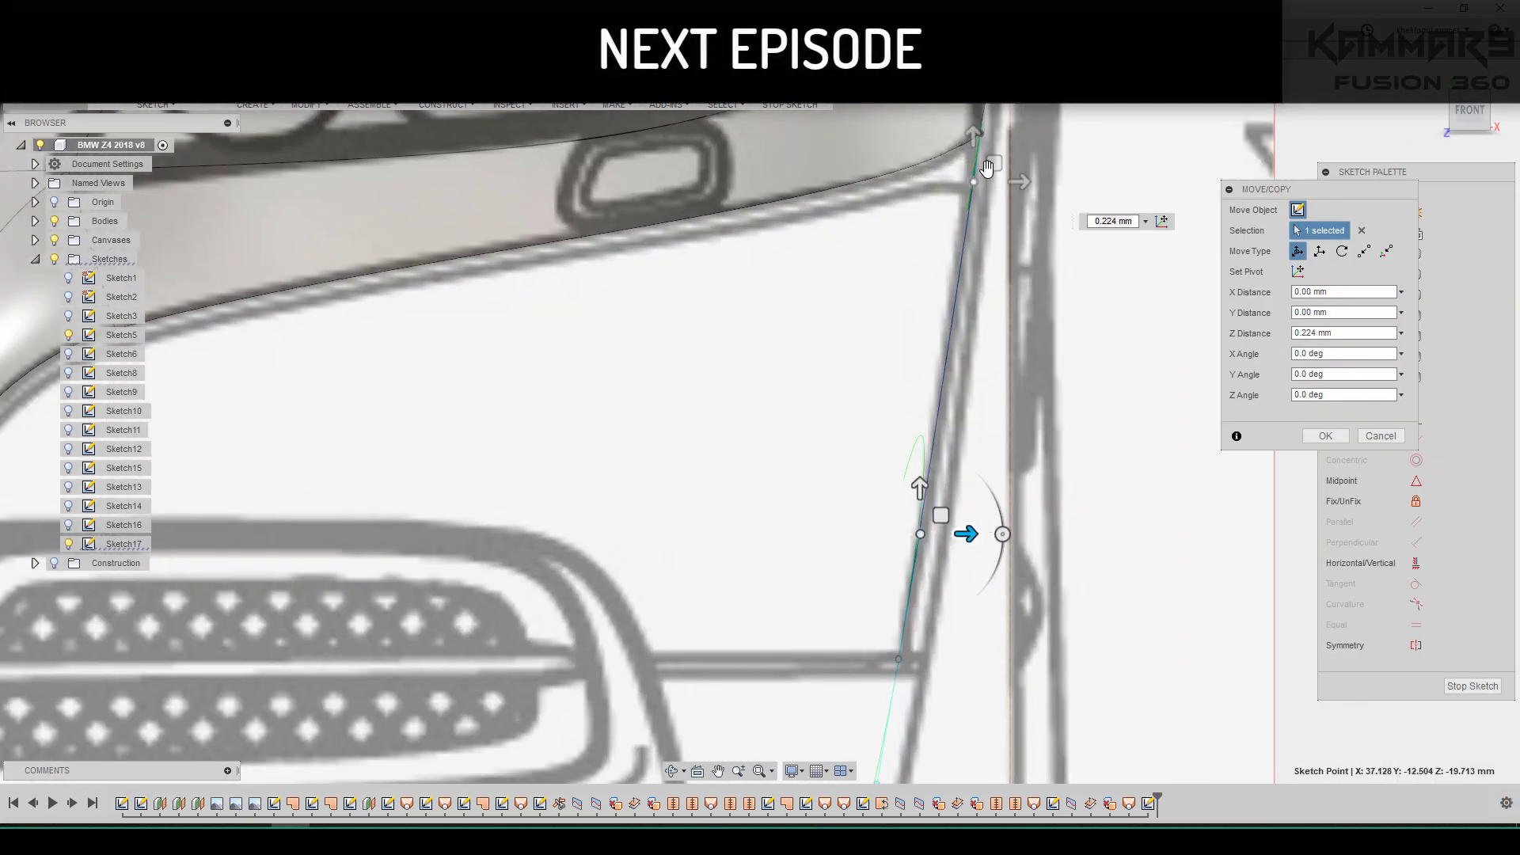
# Nudge the sketch spline point slightly downward along the wheel-arch outline
pyautogui.moveTo(988, 167); pyautogui.dragTo(992, 211)
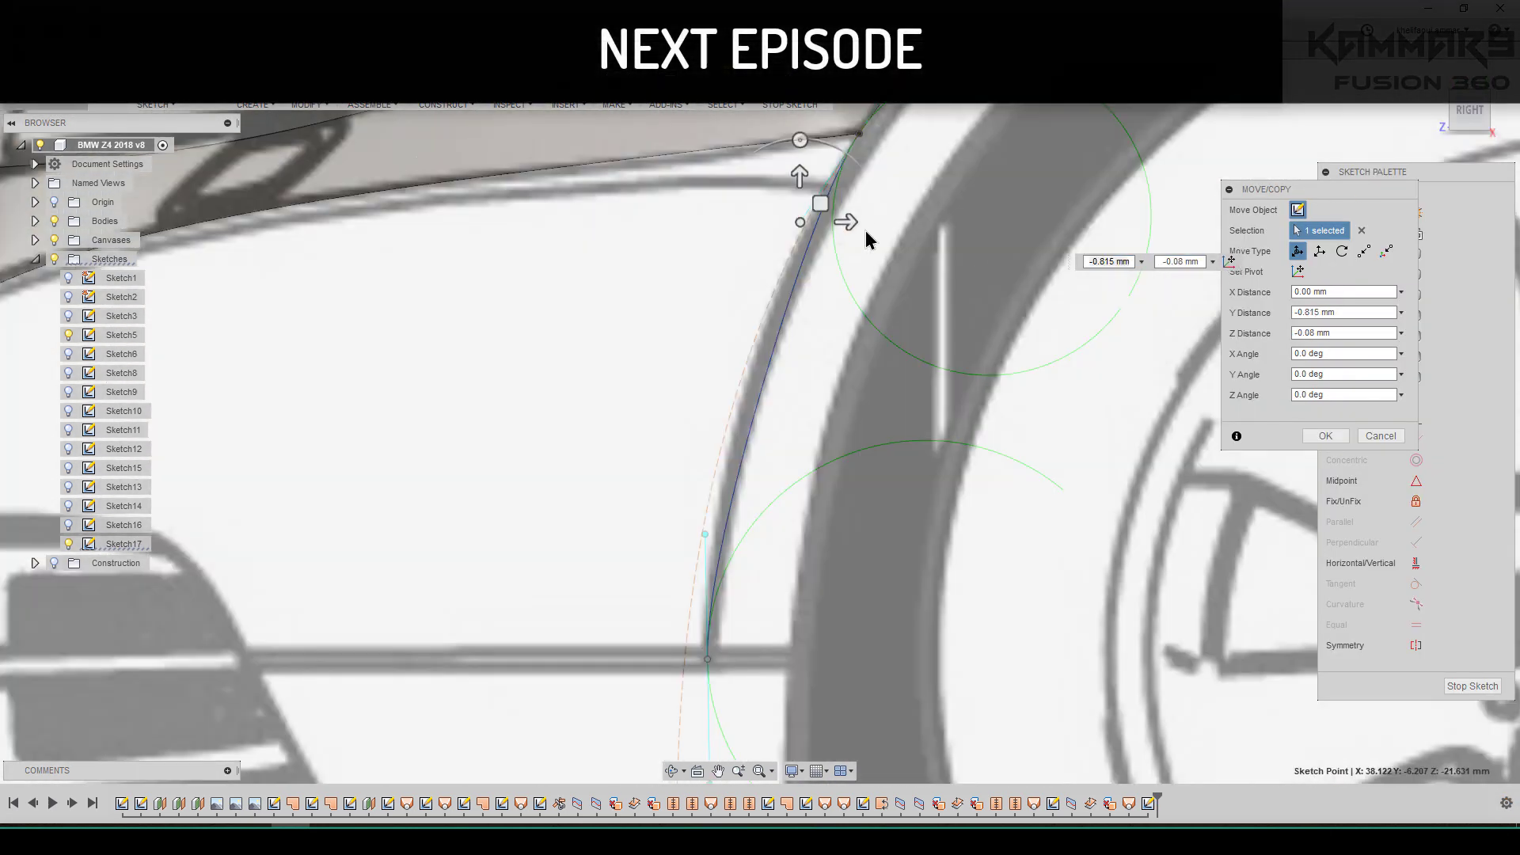